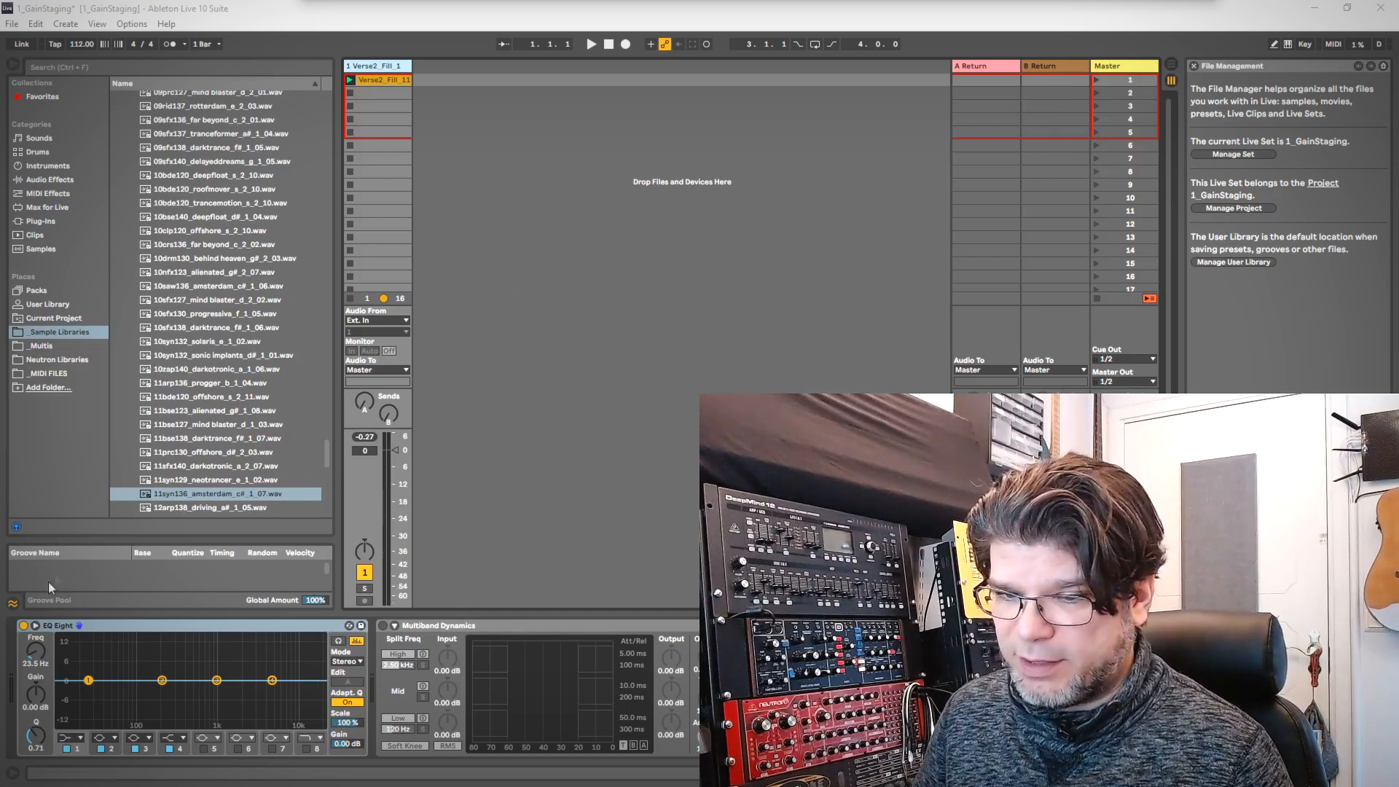
# - Bypass EQ Eight, play the Verse2_Fill track, and inspect the clip's waveform and the track level
pyautogui.click(24, 626)
pyautogui.press('space')
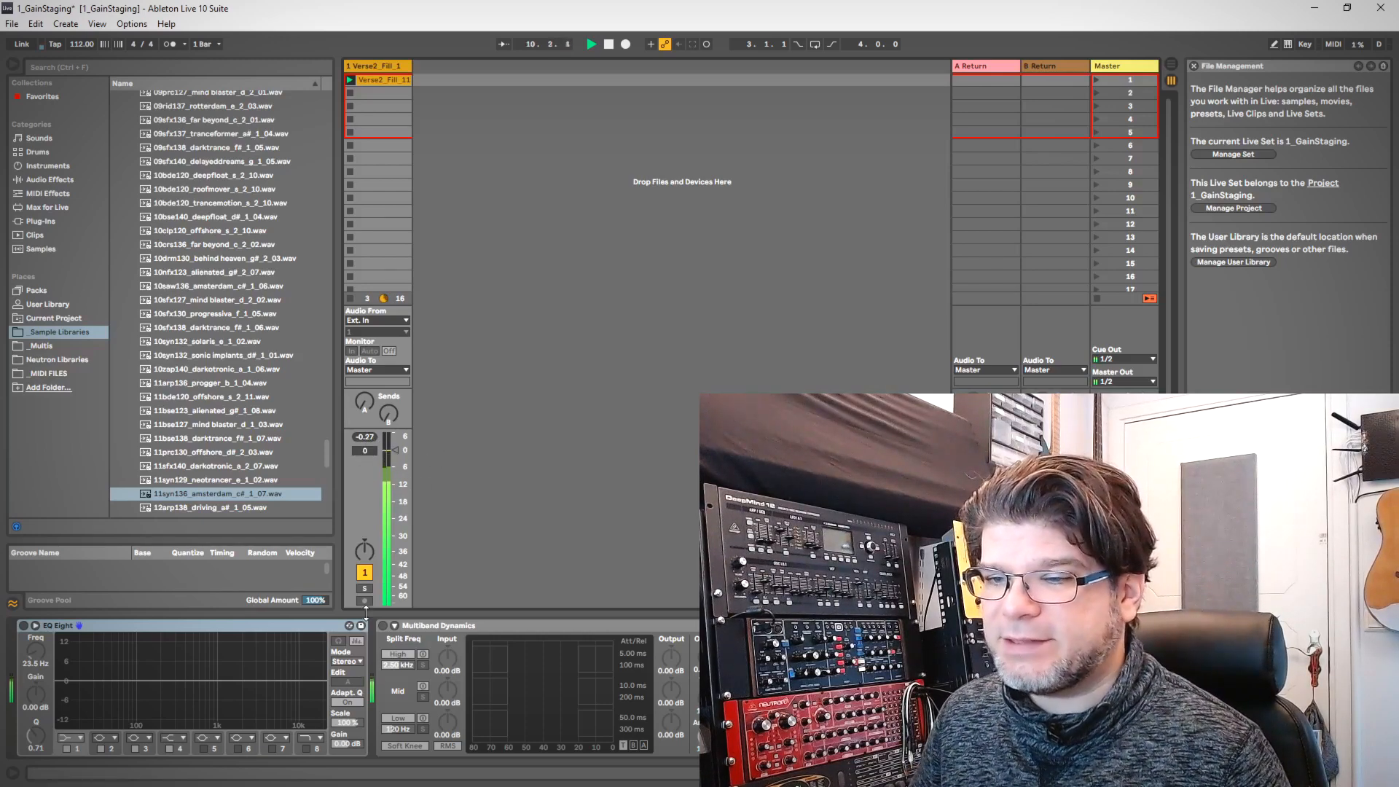
pyautogui.doubleClick(391, 79)
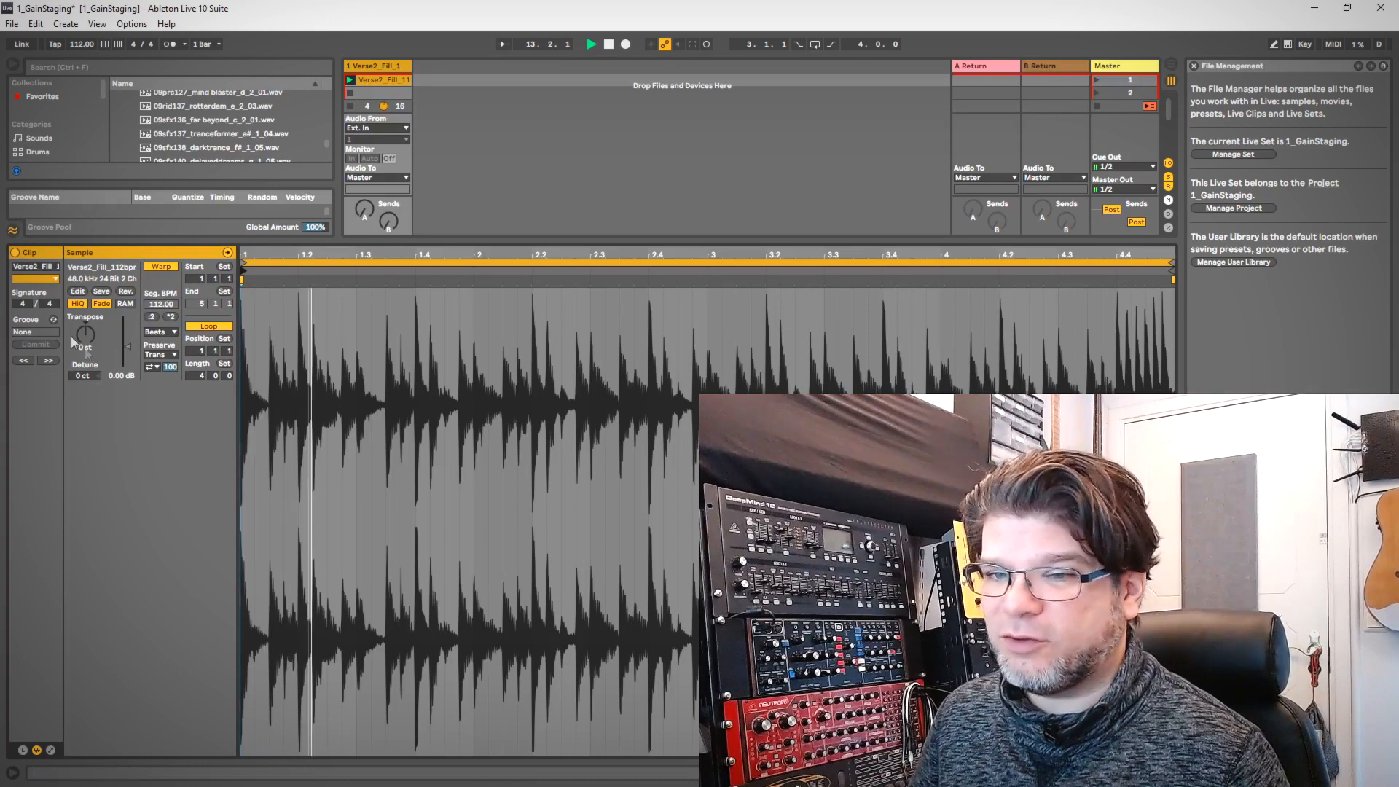
pyautogui.click(381, 64)
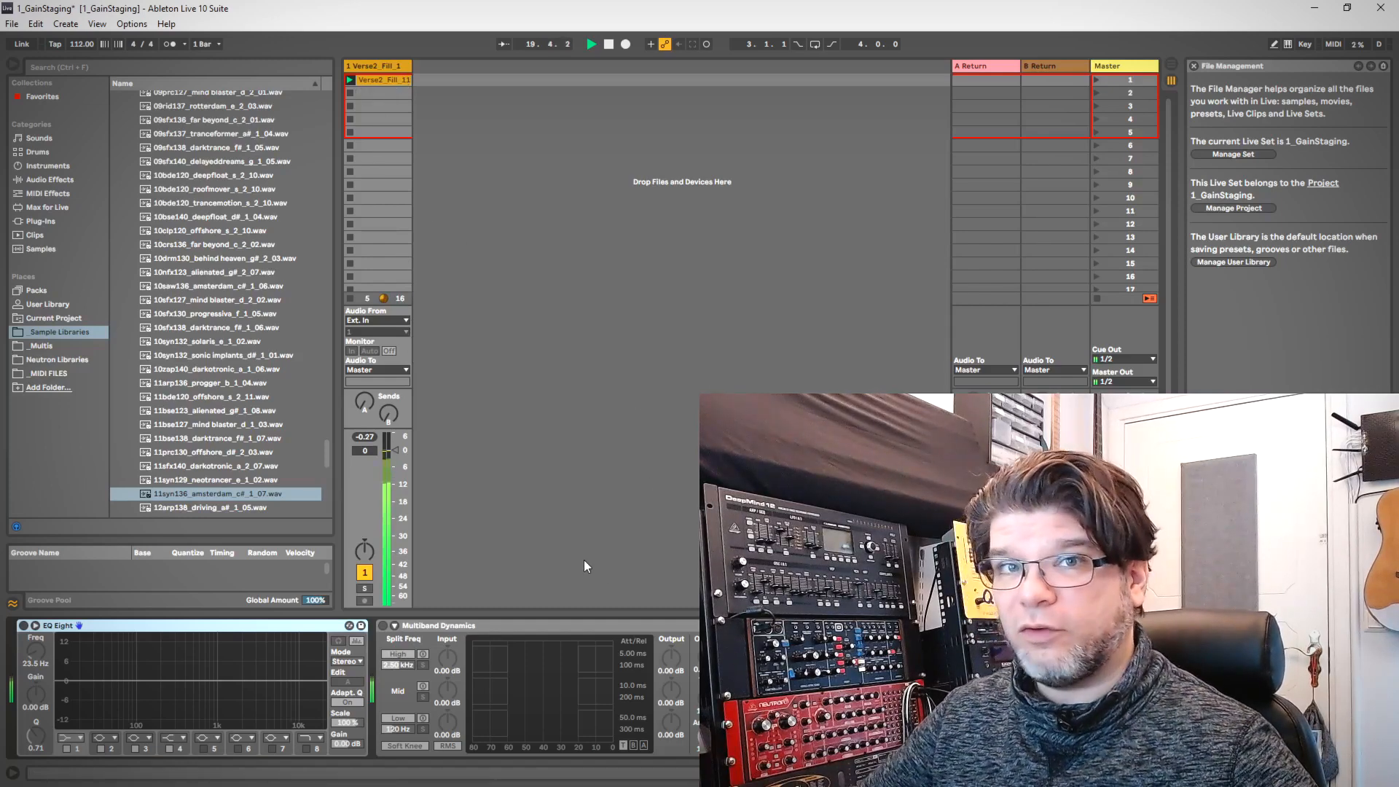
pyautogui.press('space')
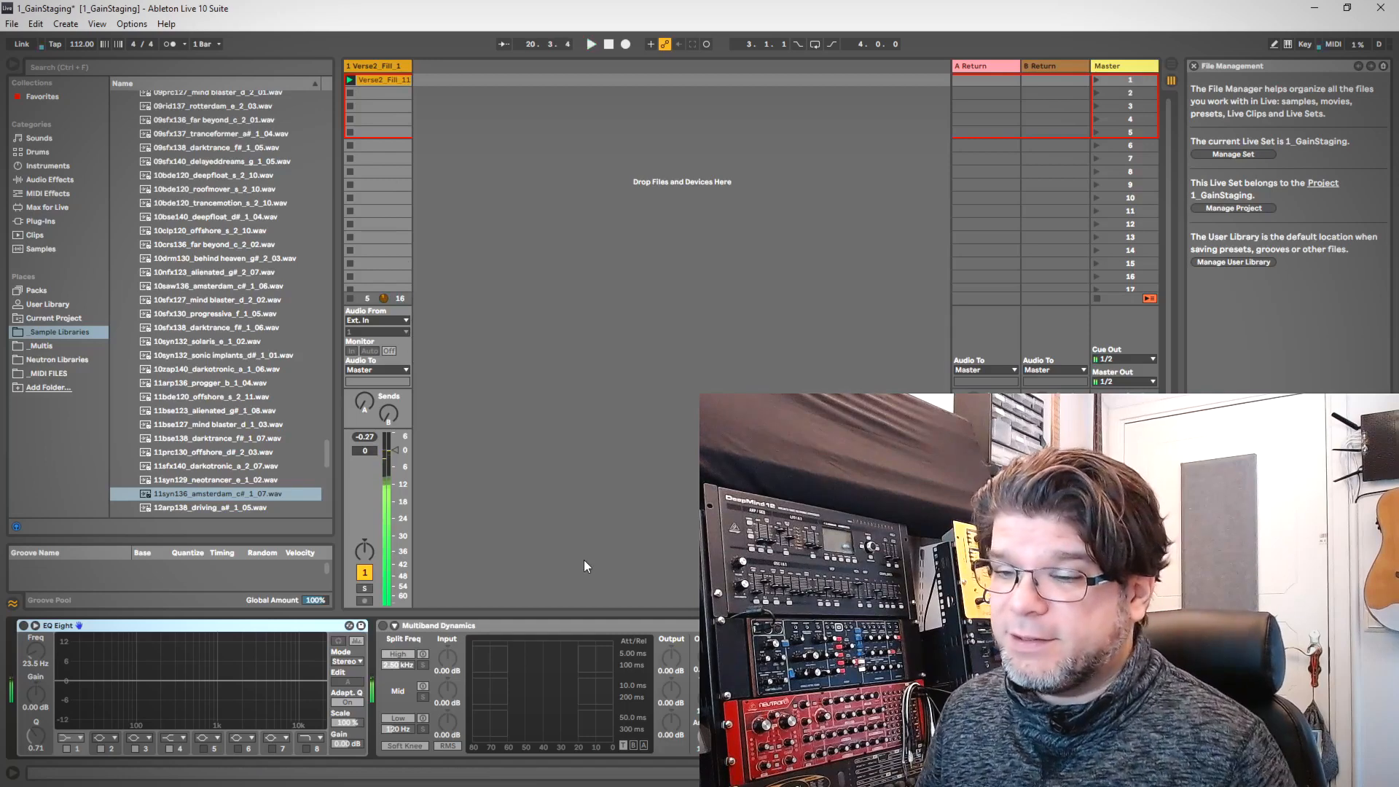
# - Insert a Utility audio effect at the start of the track's device chain, before EQ Eight
pyautogui.click(42, 221)
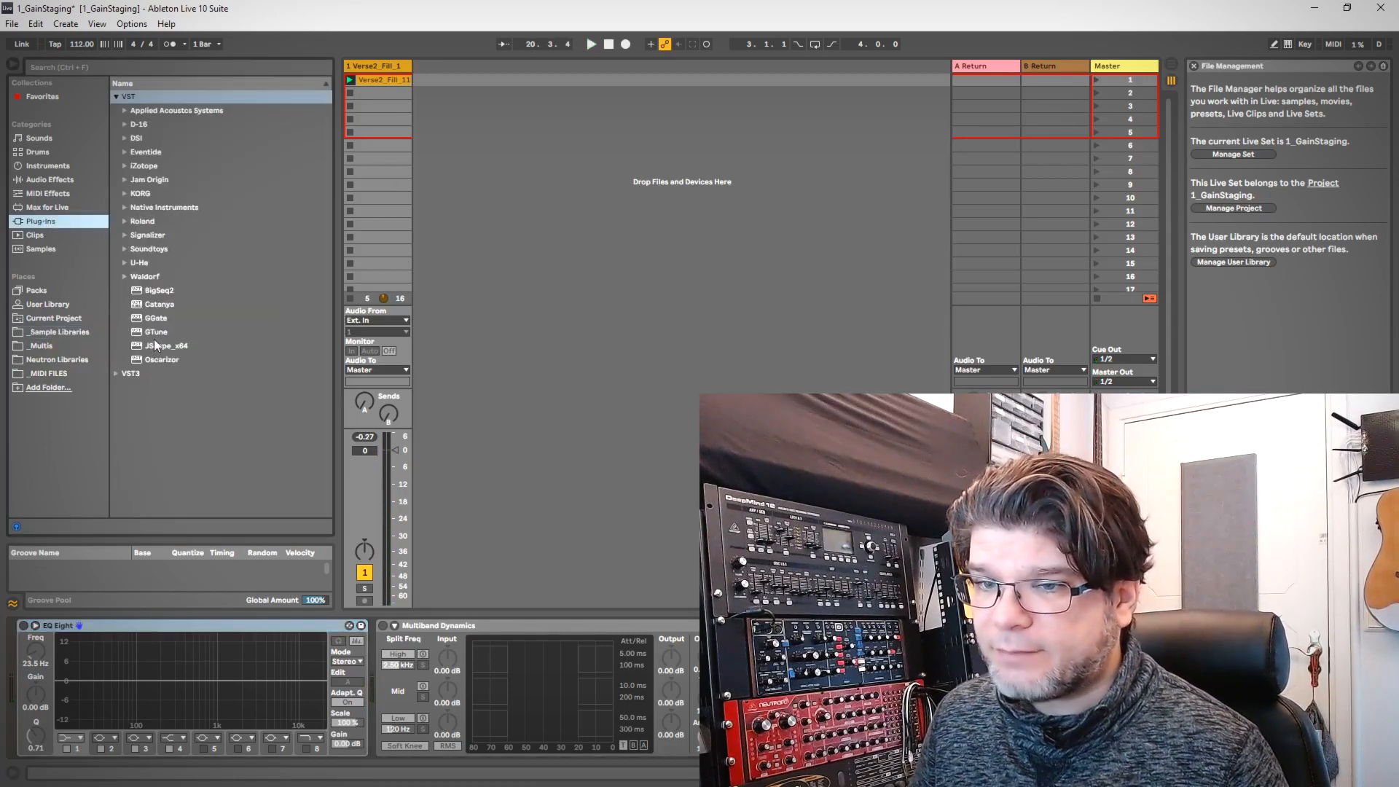
pyautogui.click(44, 178)
pyautogui.scroll(-3, 169, 453)
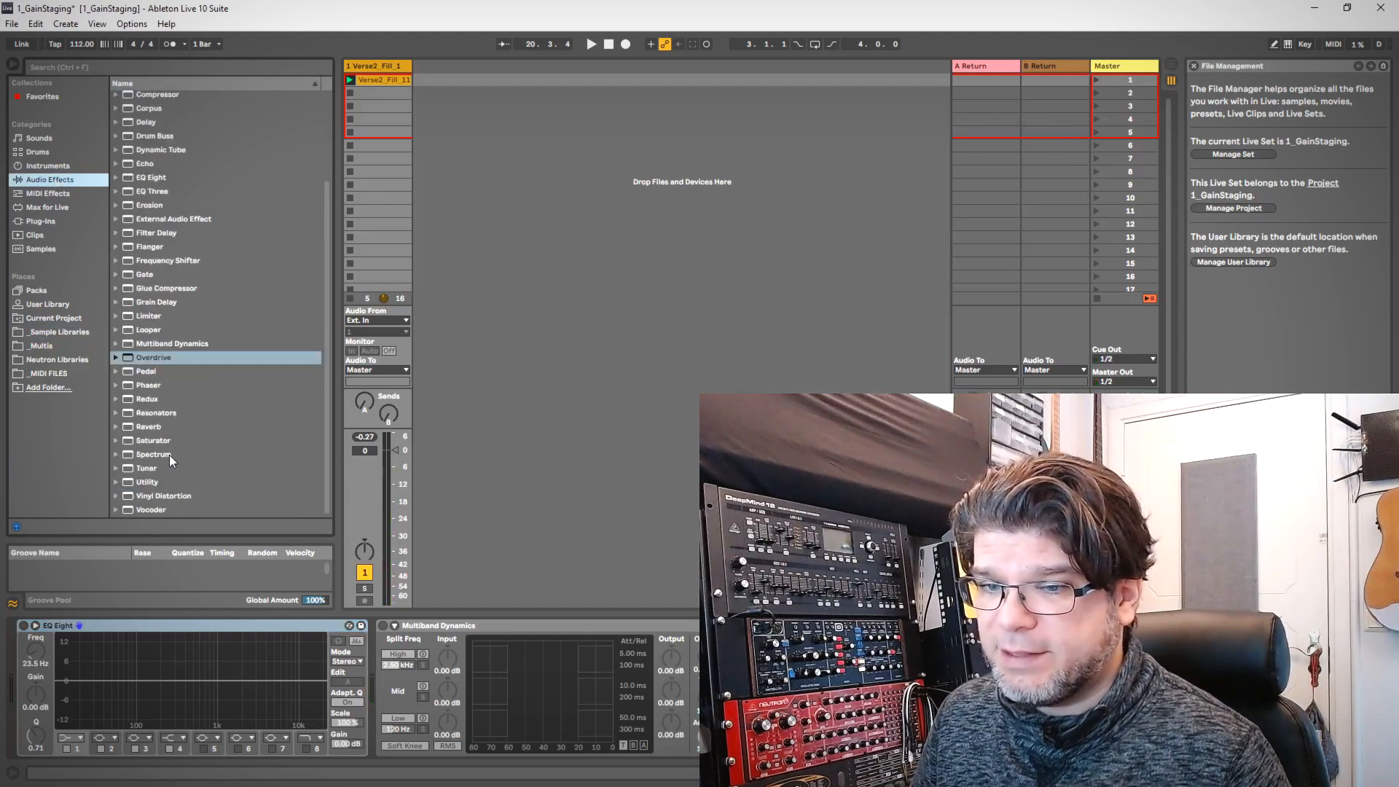
pyautogui.moveTo(149, 483); pyautogui.dragTo(22, 678)
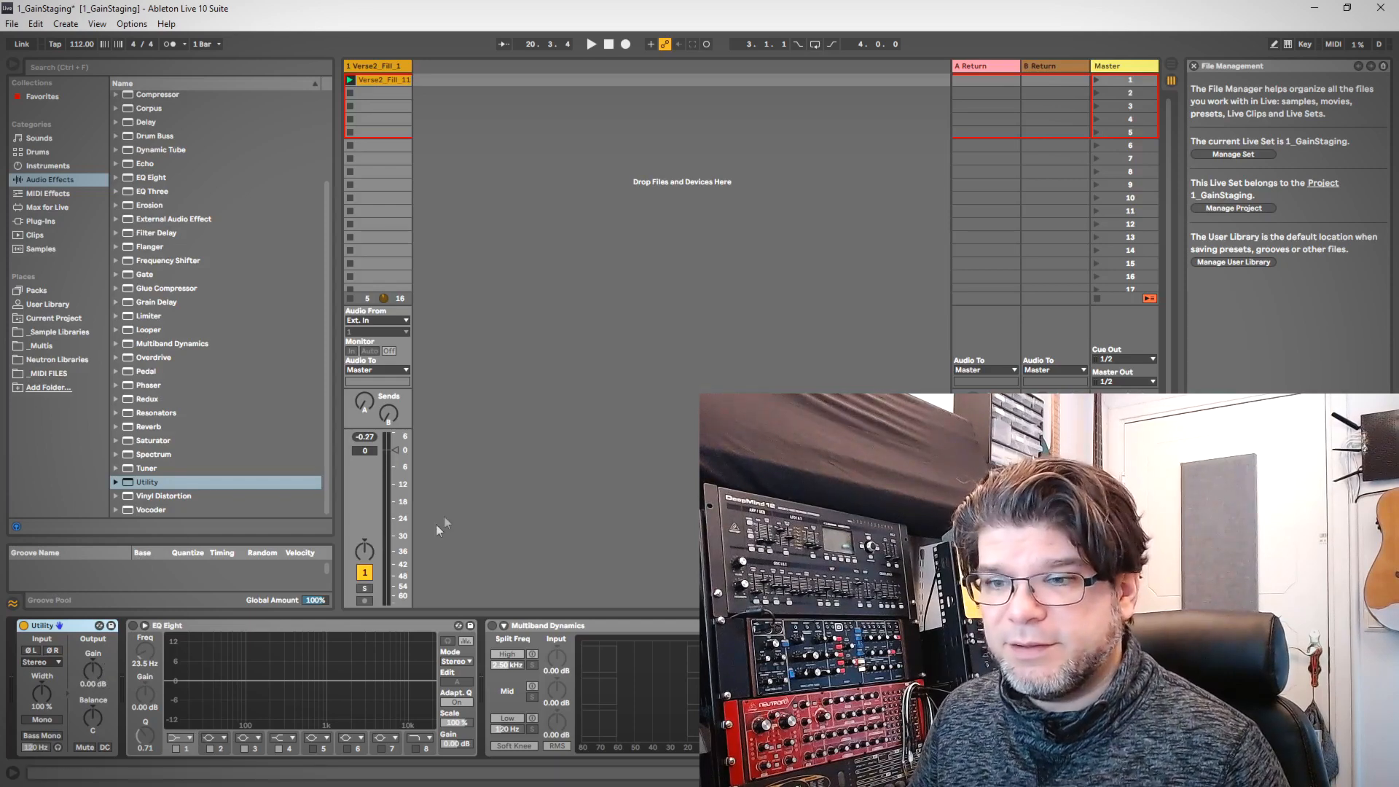
# - Lower the Utility output gain to -6.00 dB while the track plays, resetting the track's peak level to check it
pyautogui.press('space')
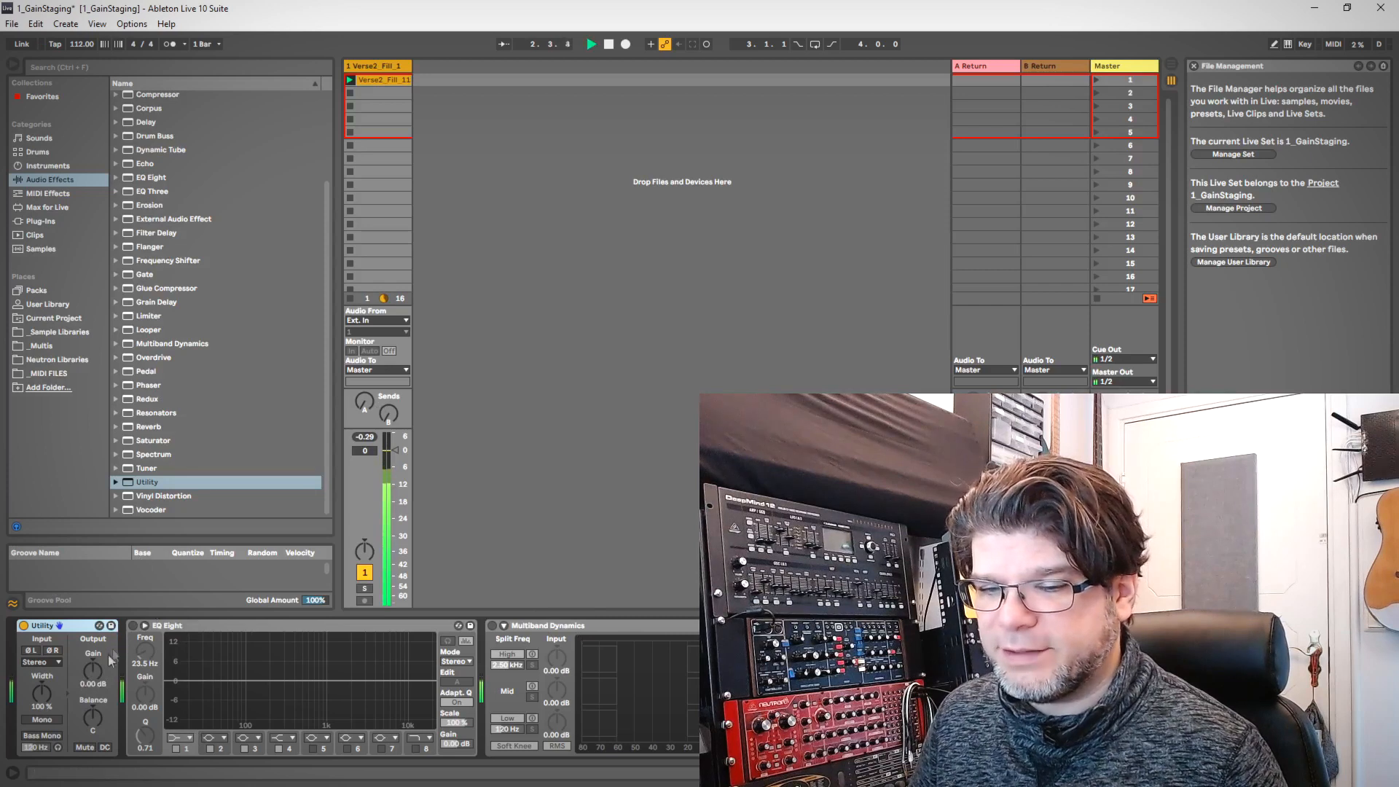
pyautogui.moveTo(92, 672); pyautogui.dragTo(93, 693)
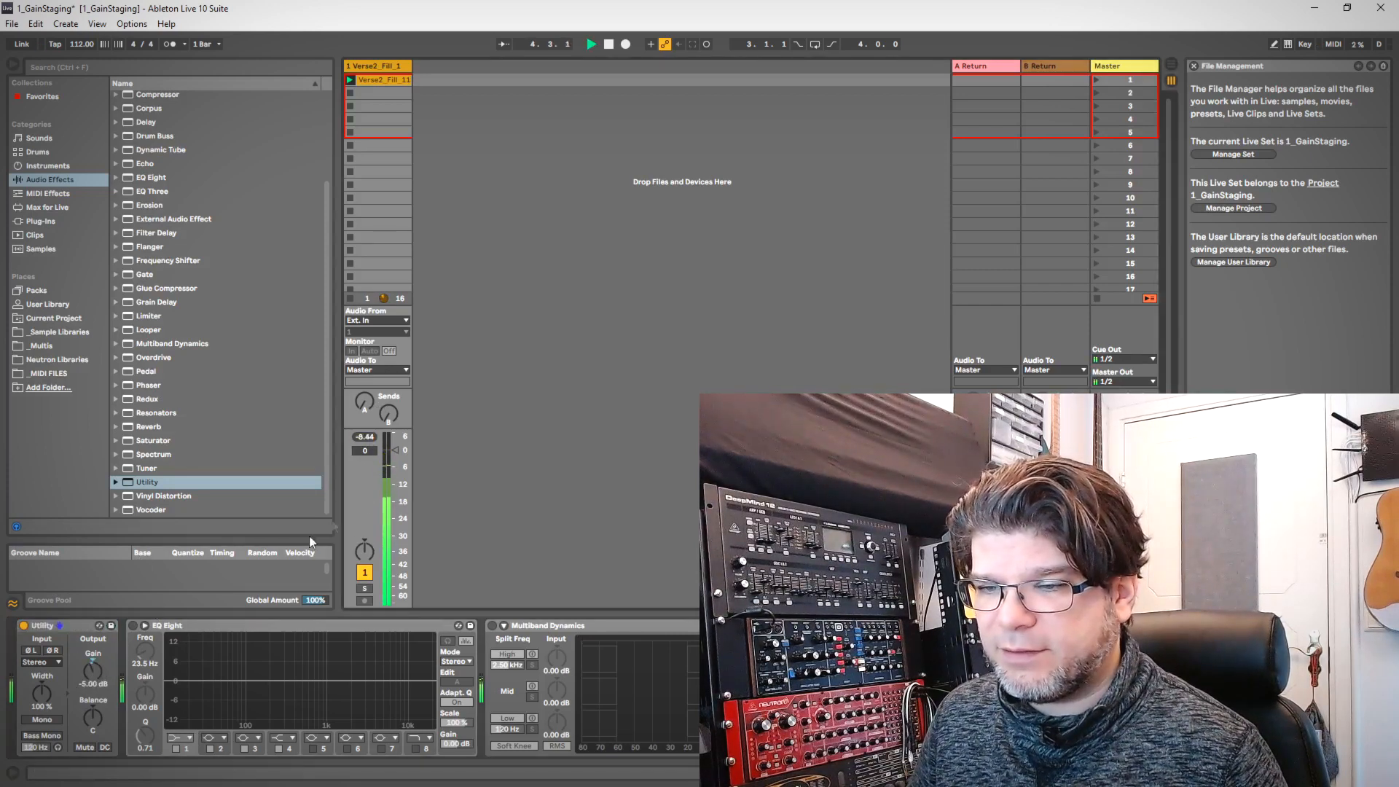
pyautogui.moveTo(93, 669); pyautogui.dragTo(93, 665)
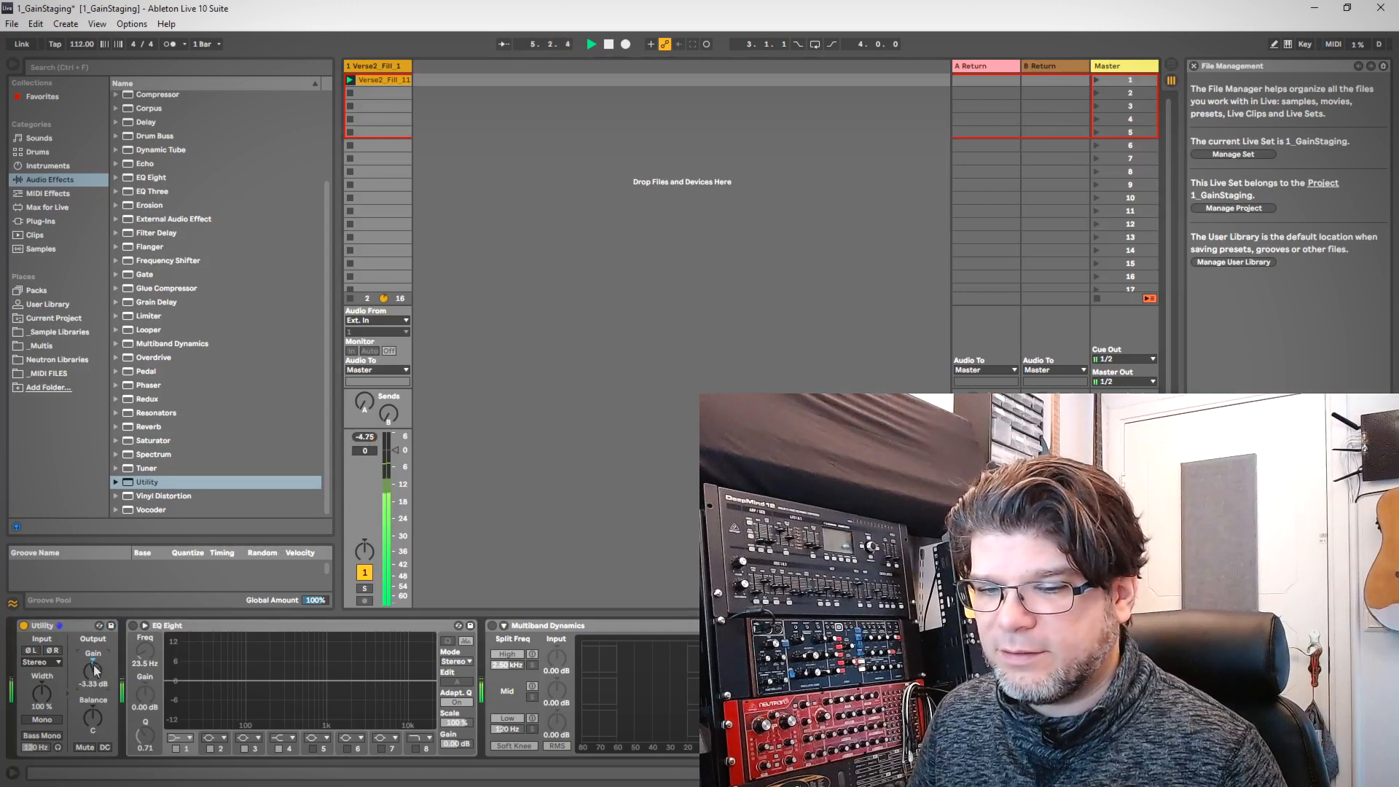
pyautogui.click(362, 437)
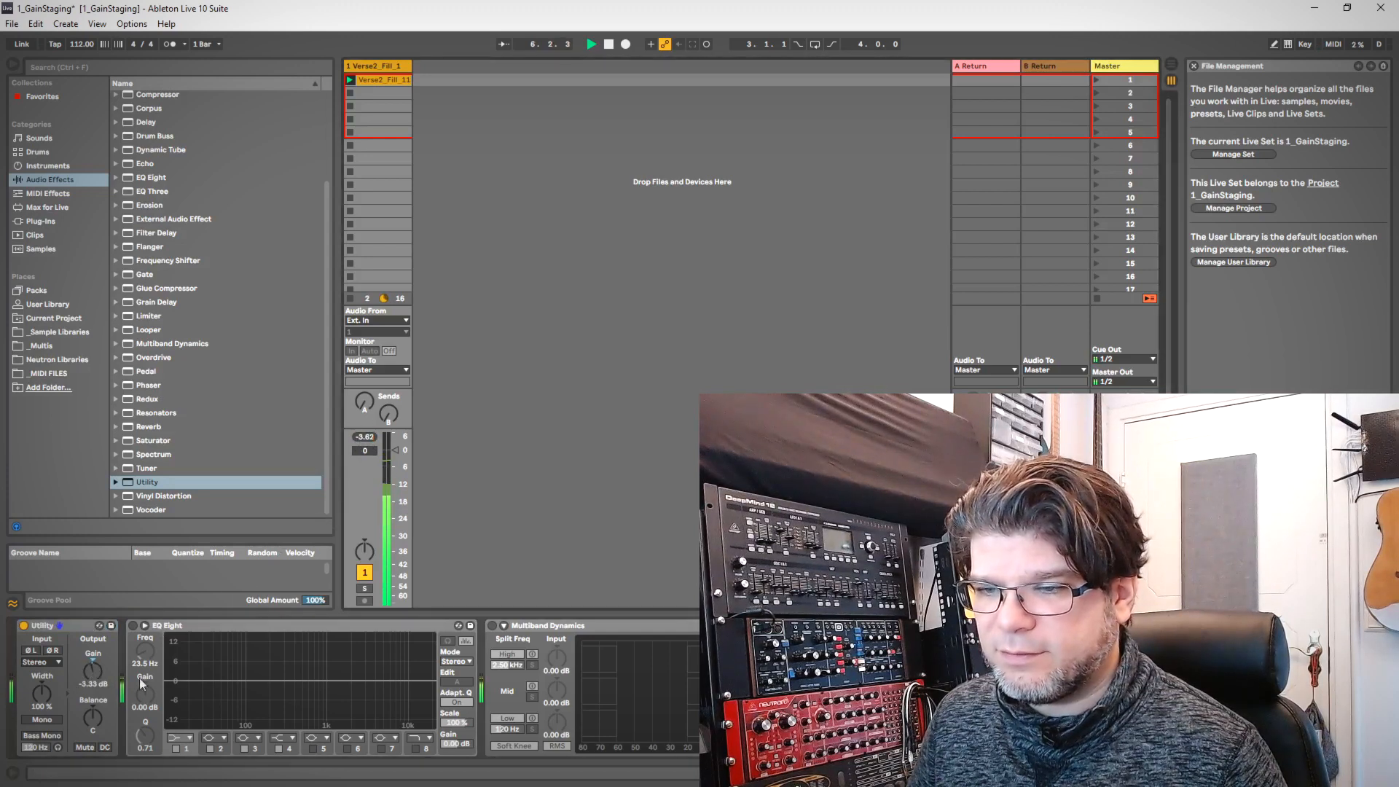
pyautogui.moveTo(93, 669); pyautogui.dragTo(93, 670)
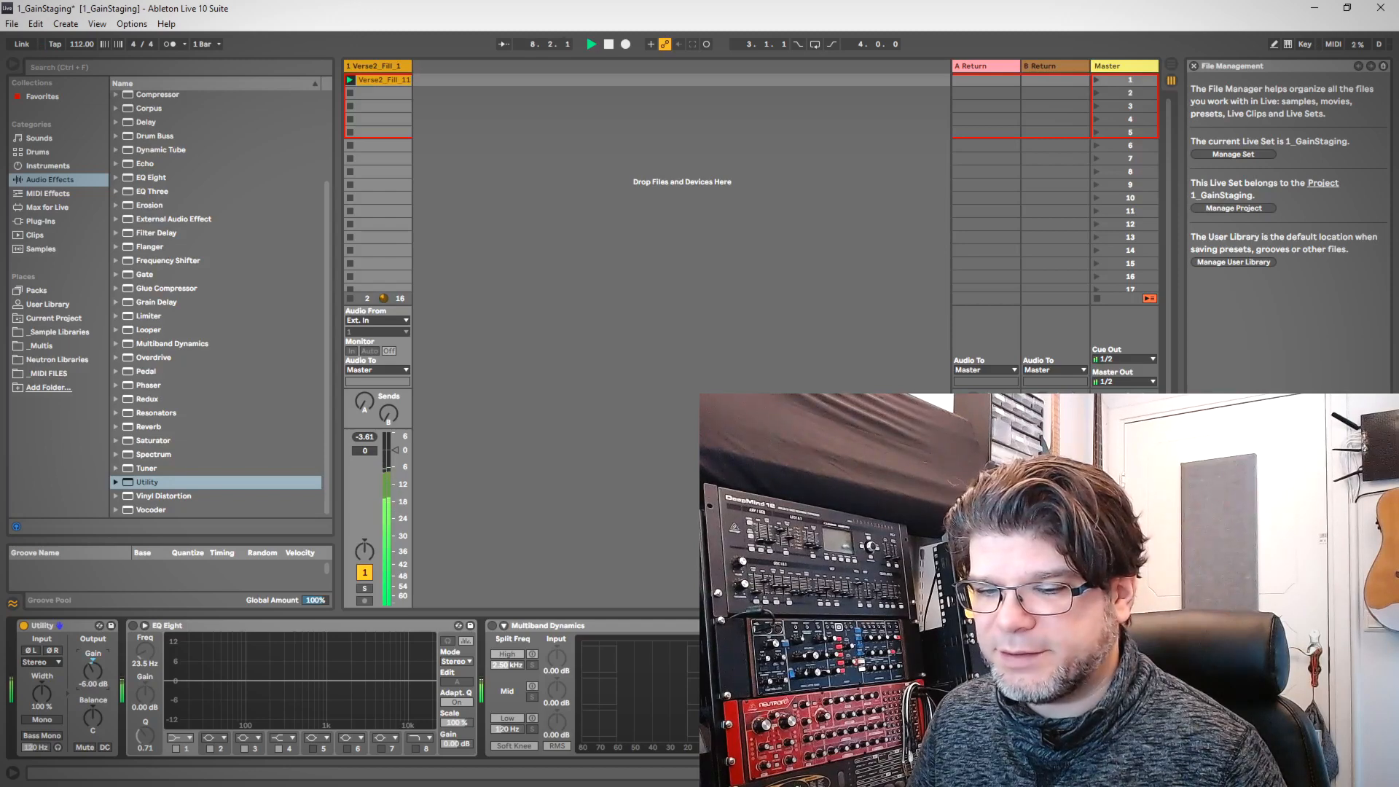
pyautogui.click(365, 437)
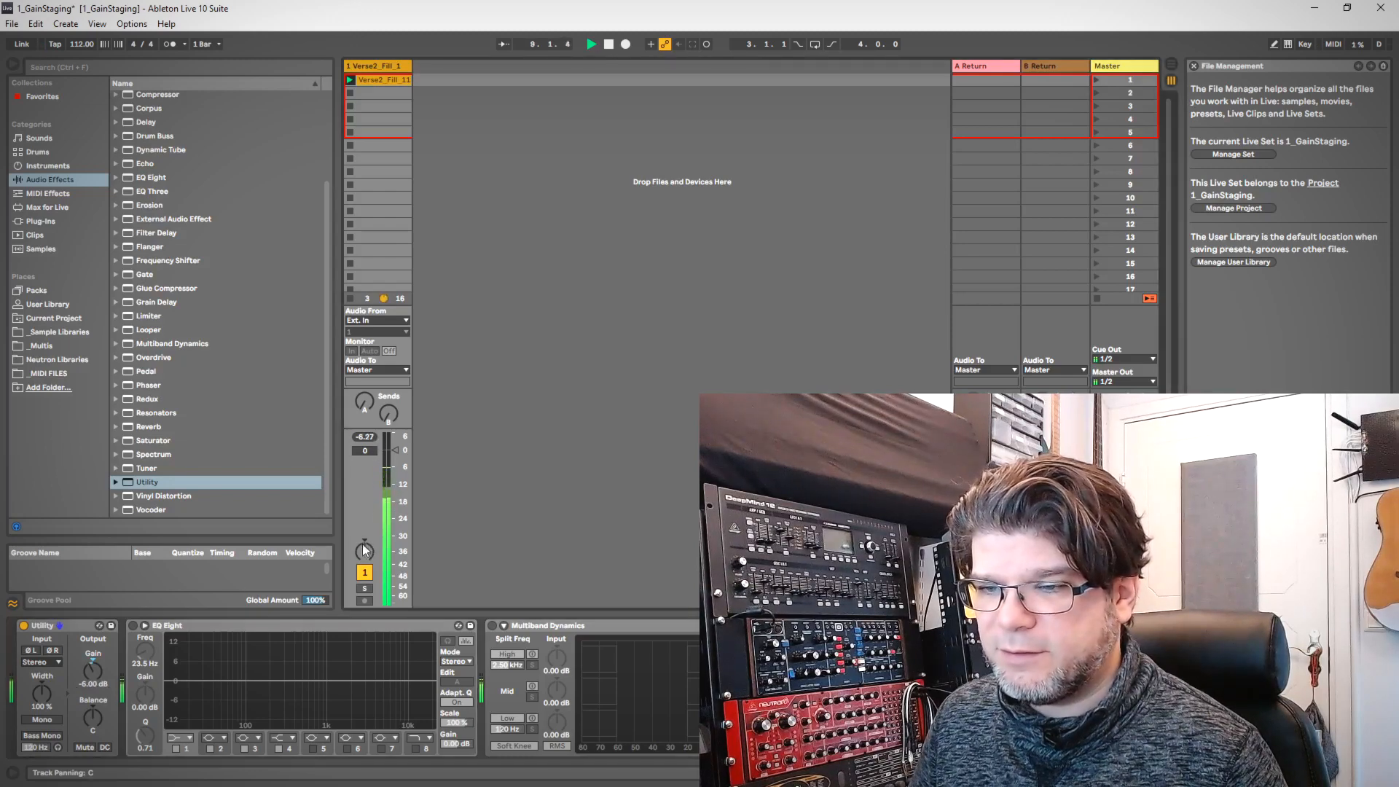
pyautogui.press('space')
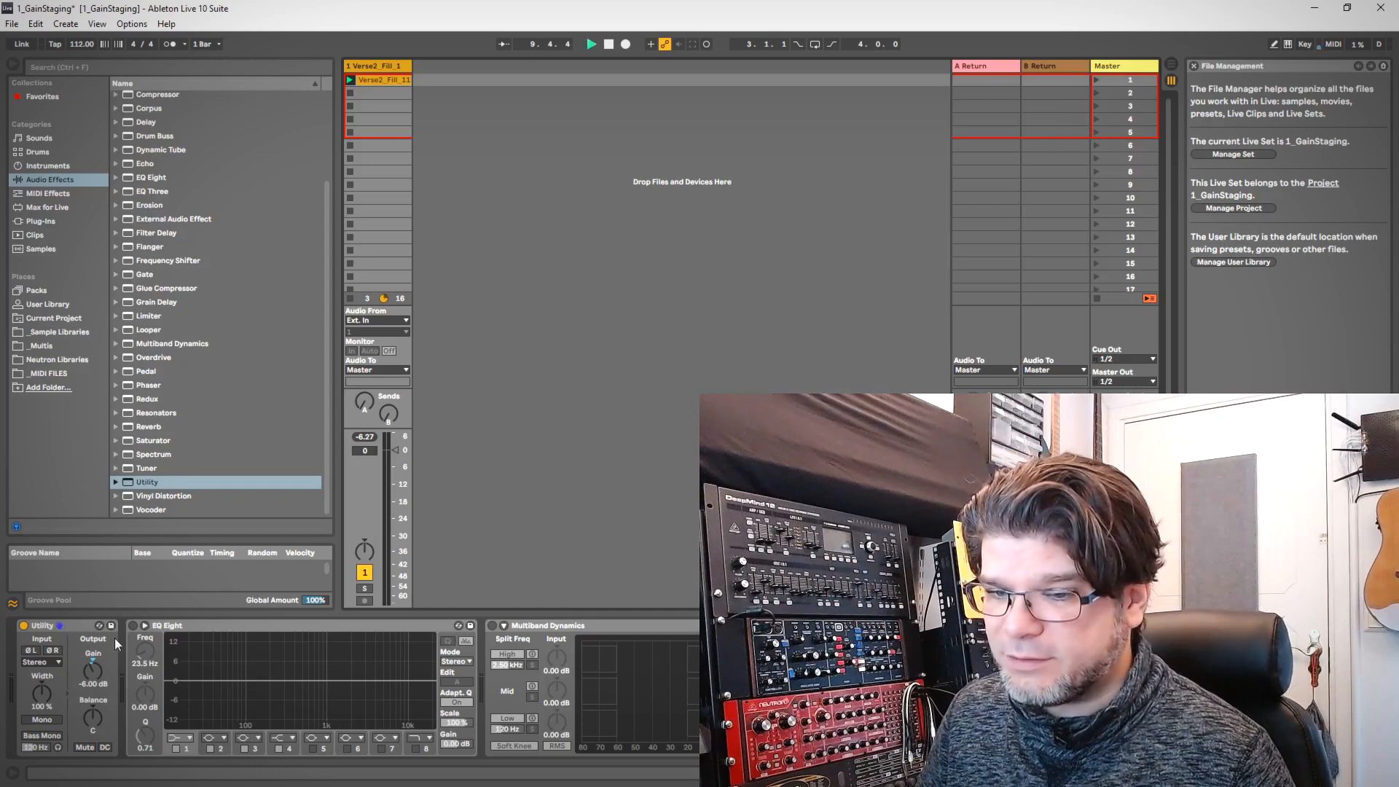
# - Turn EQ Eight back on while the track plays and toggle its Oversampling option
pyautogui.press('space')
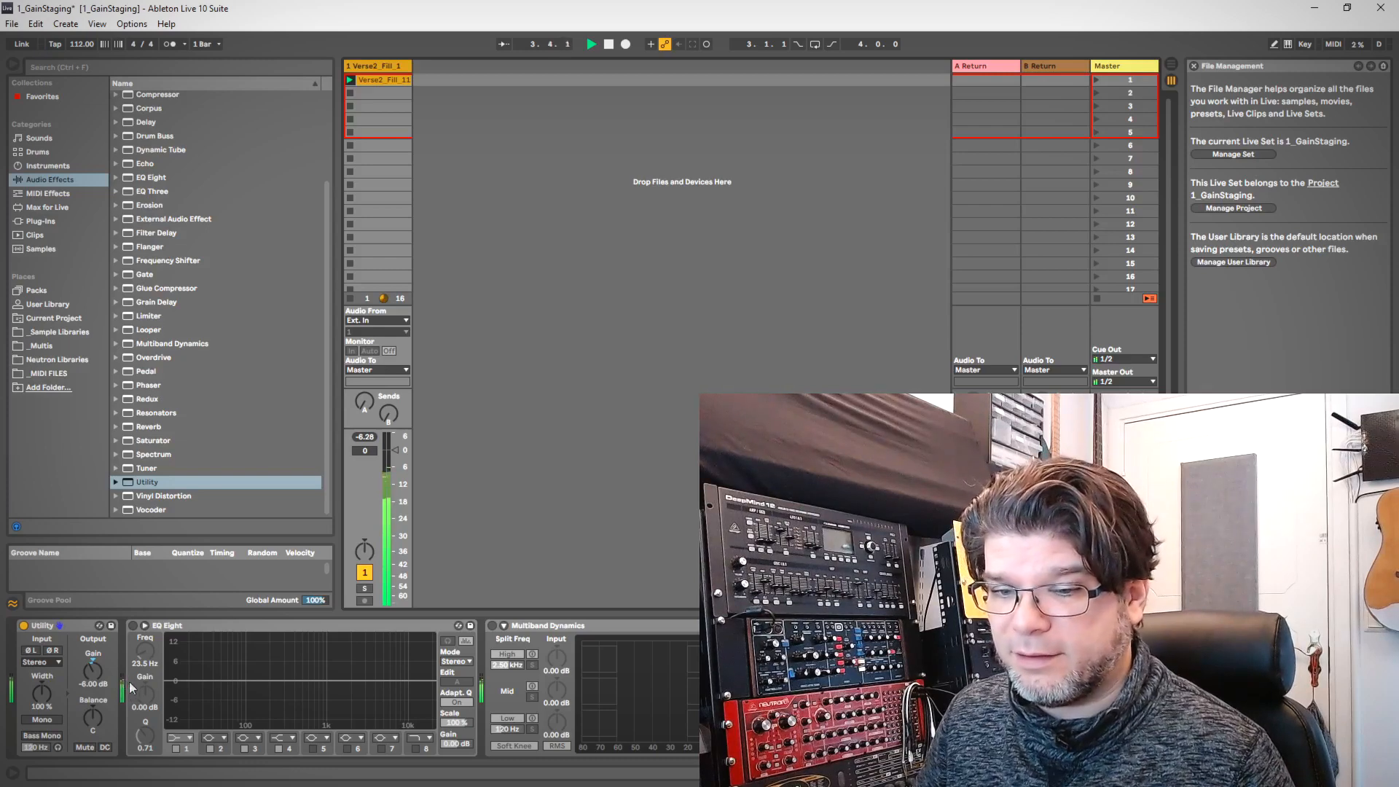
pyautogui.click(132, 626)
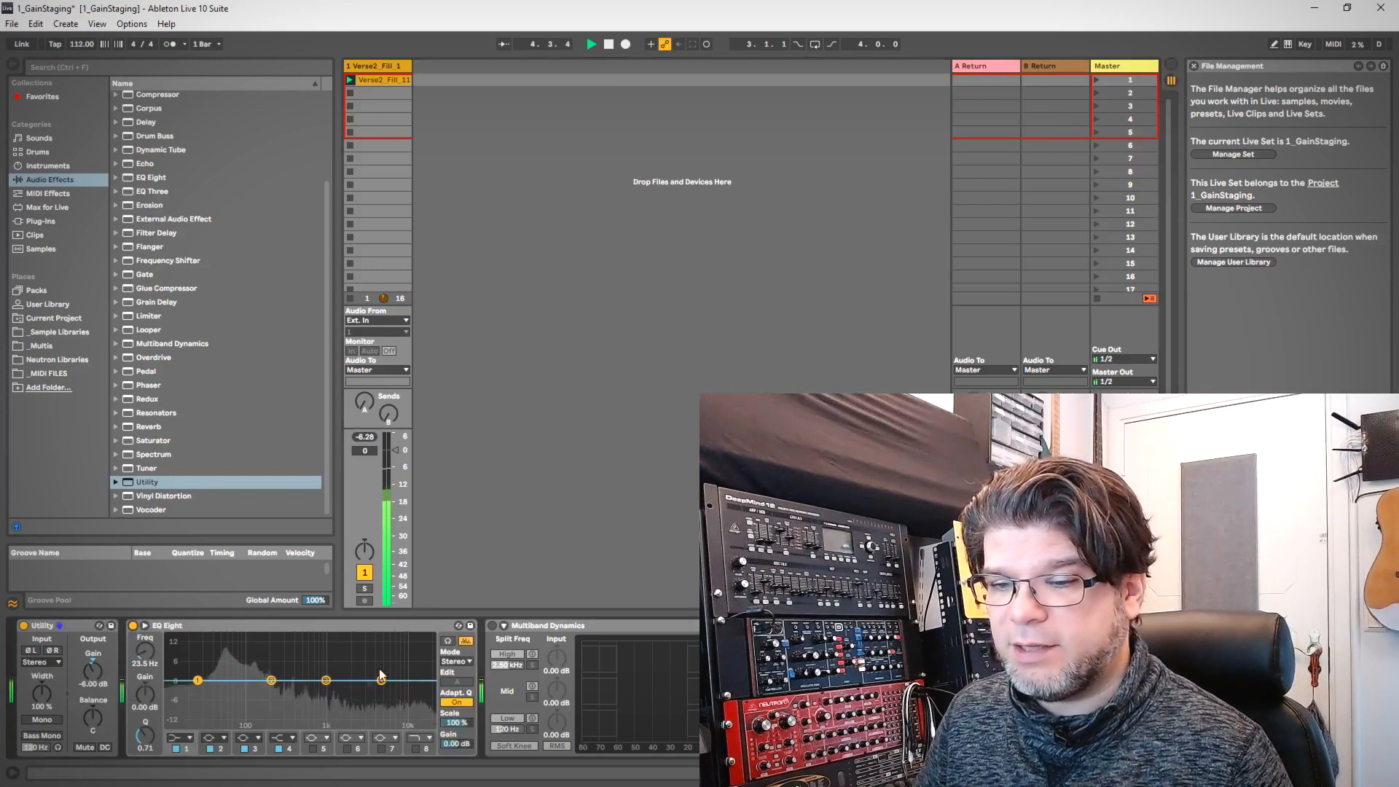
pyautogui.rightClick(275, 626)
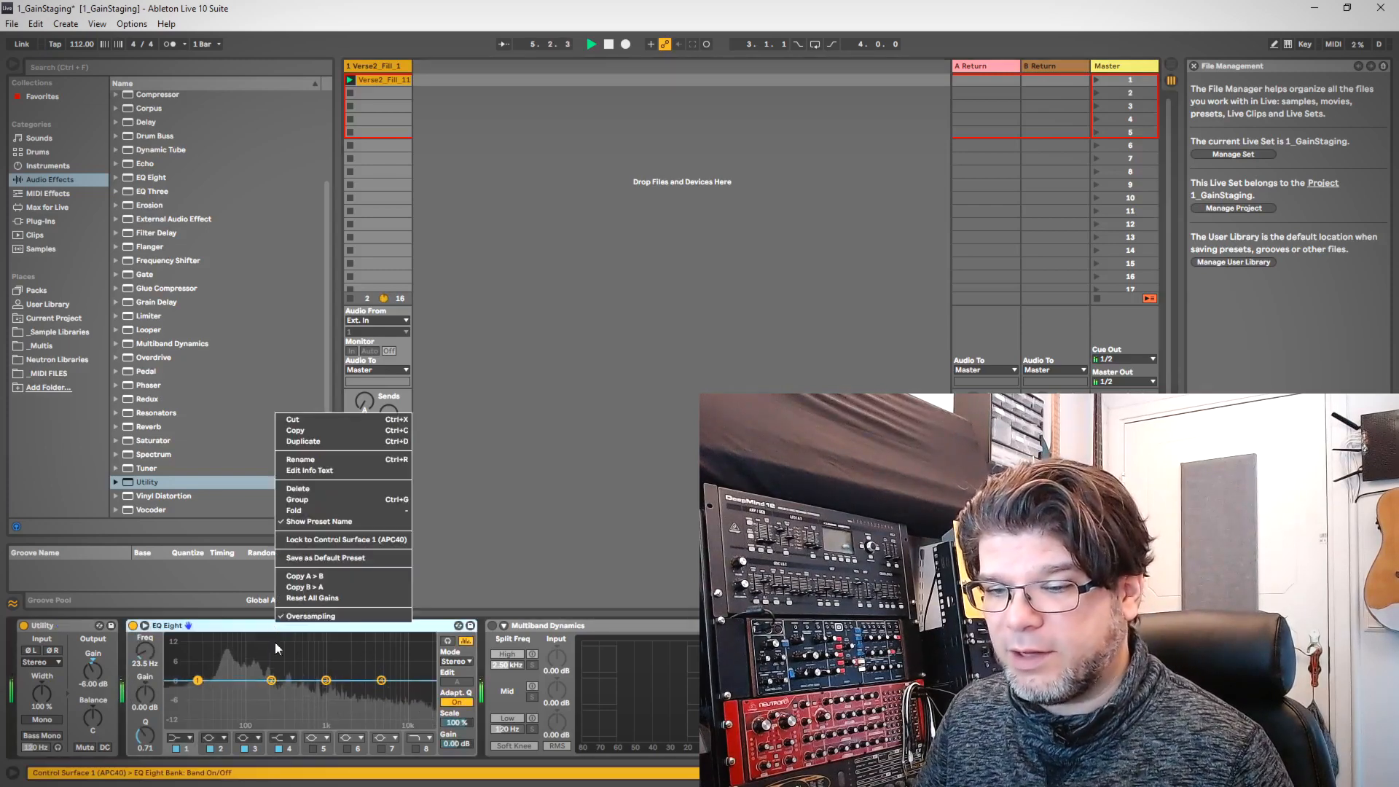
pyautogui.click(339, 617)
# - Set EQ Eight band 1 to a gain of -15.0 dB, a low-cut filter type and a frequency of 26.6 Hz
pyautogui.moveTo(146, 694); pyautogui.dragTo(153, 706)
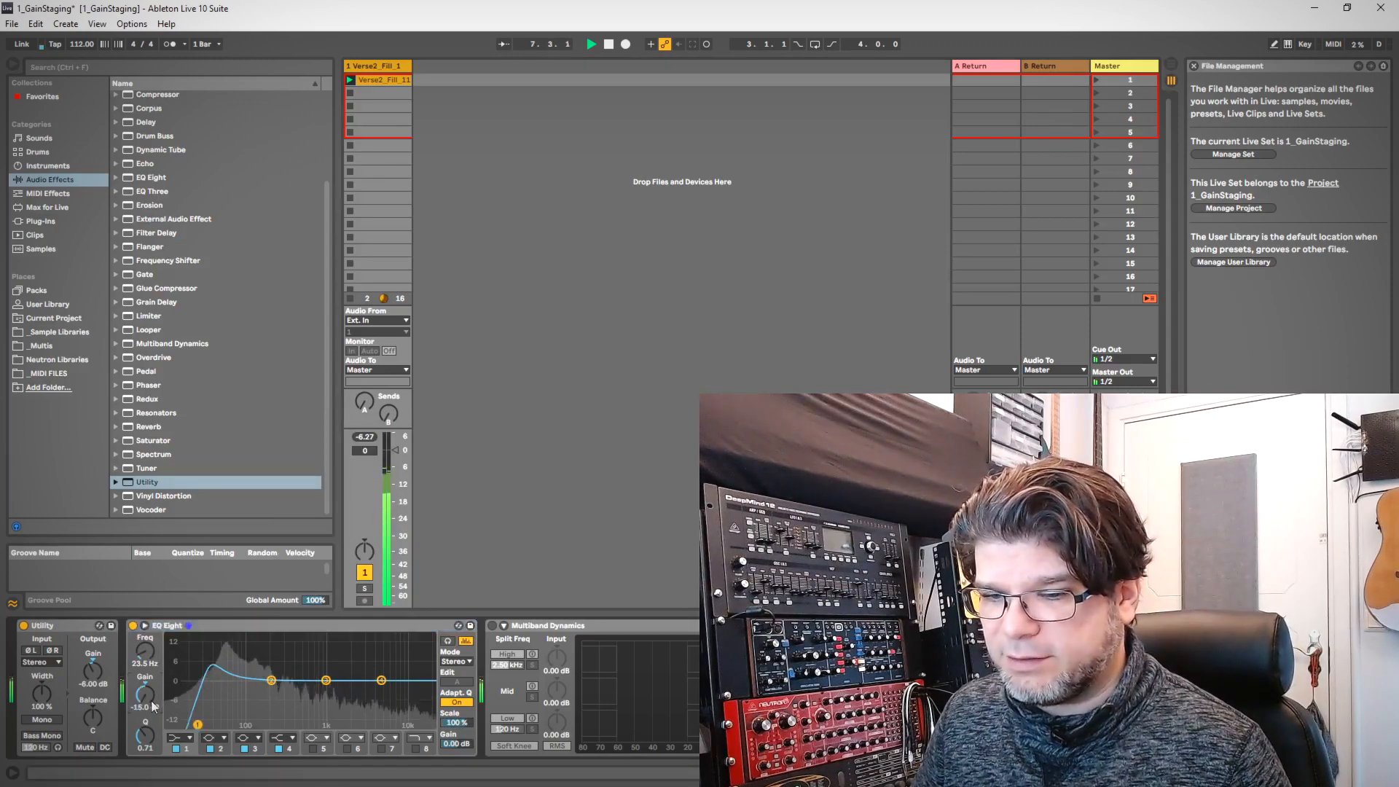
pyautogui.click(181, 738)
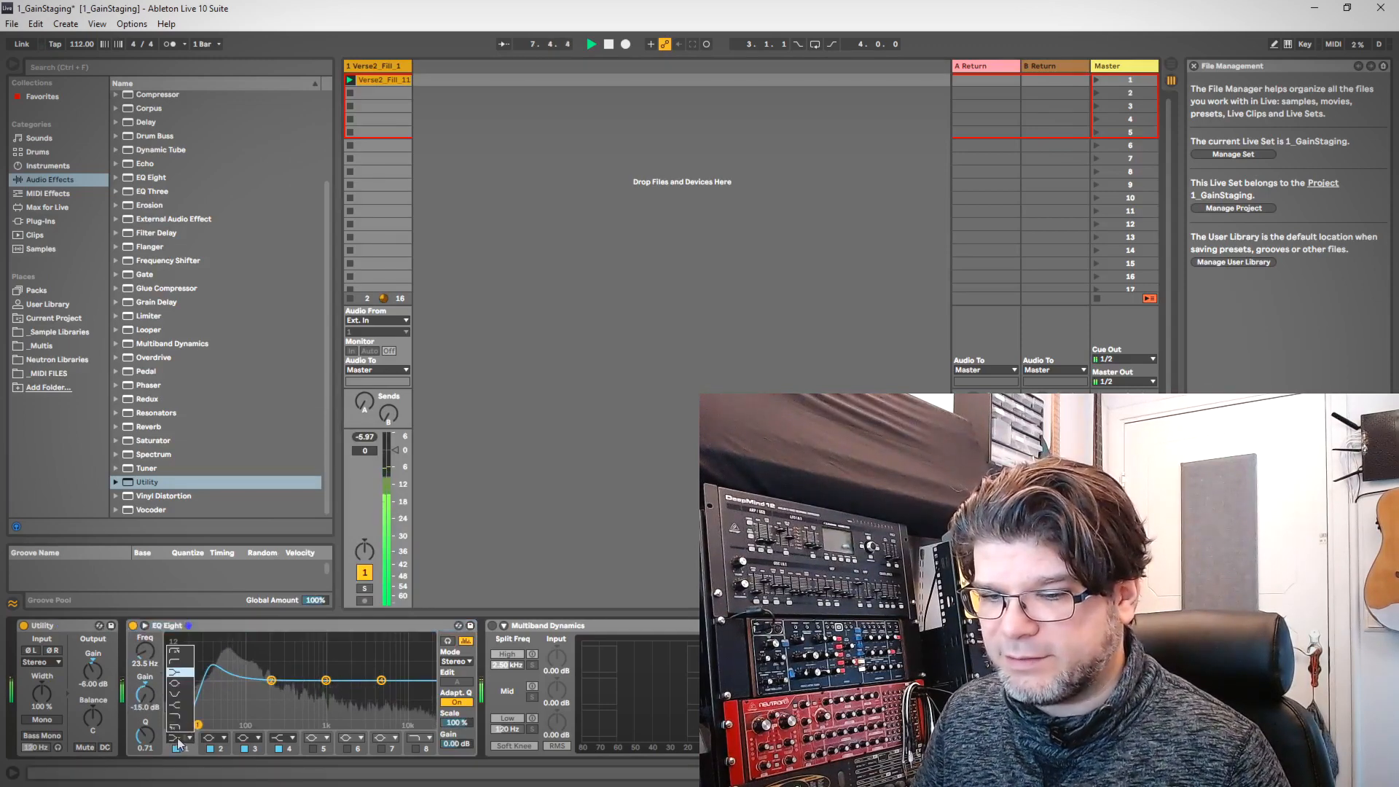
pyautogui.click(185, 665)
pyautogui.moveTo(146, 661); pyautogui.dragTo(146, 652)
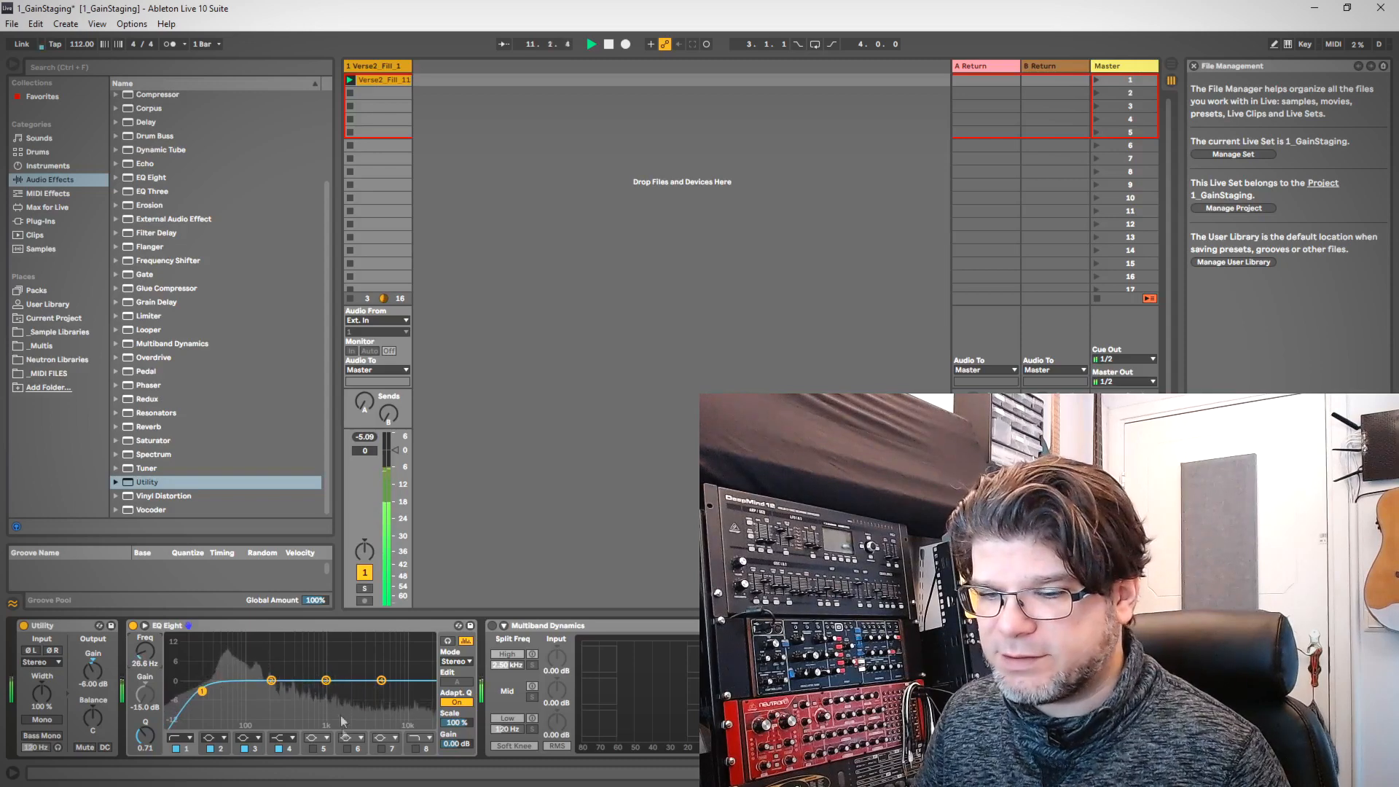
# - Cut EQ Eight band 3 to -1.90 dB at about 864 Hz and boost band 4 to 1.43 dB
pyautogui.click(326, 681)
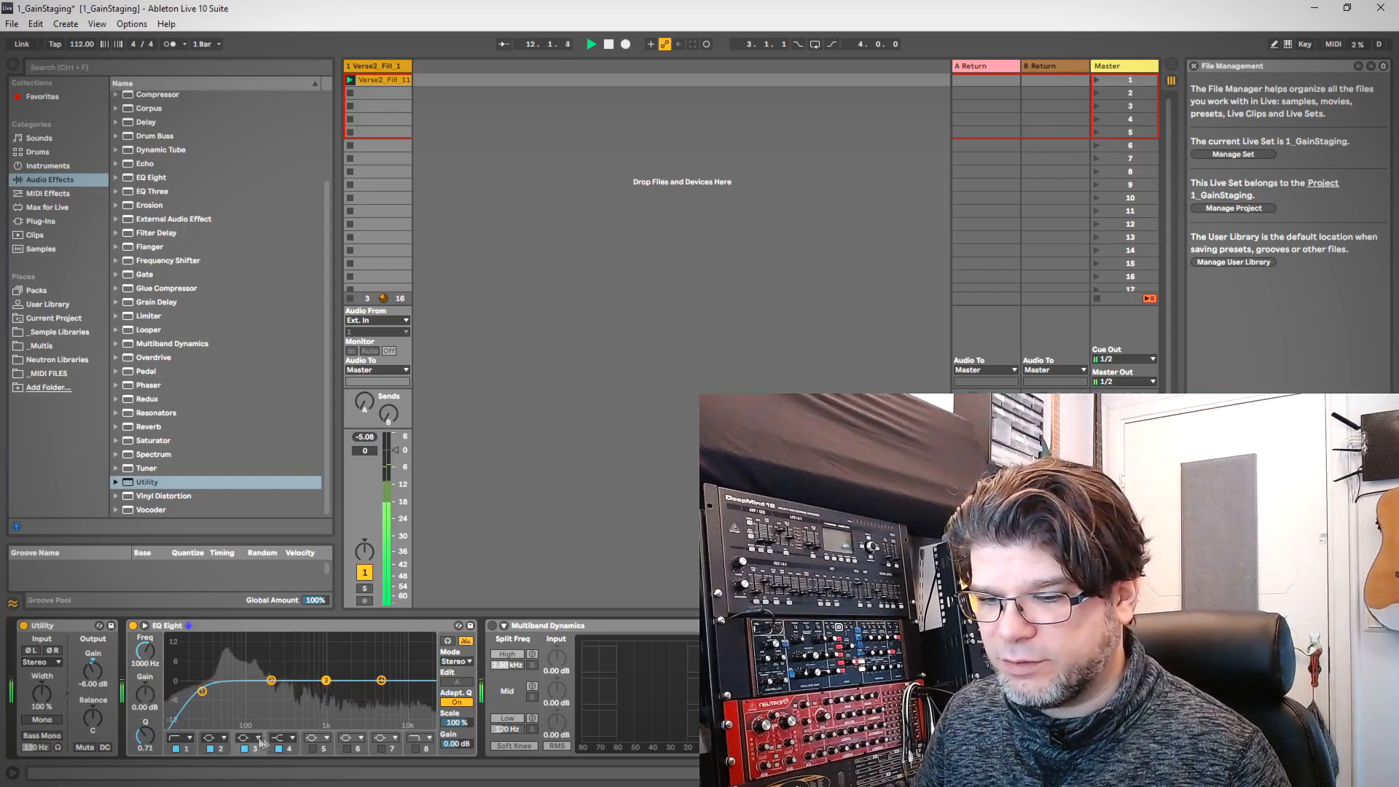
pyautogui.moveTo(145, 694); pyautogui.dragTo(145, 711)
pyautogui.moveTo(144, 651); pyautogui.dragTo(144, 655)
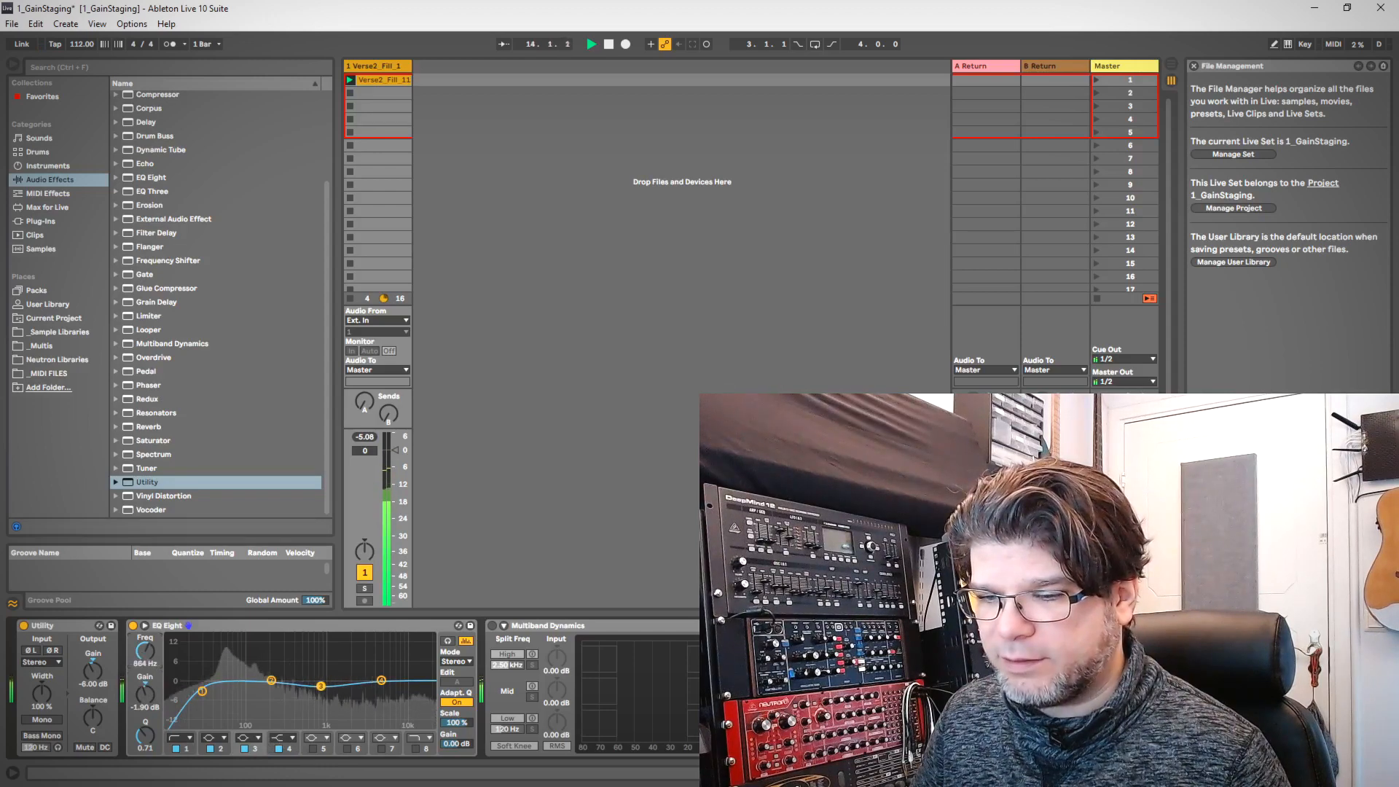
pyautogui.click(381, 680)
pyautogui.moveTo(145, 694); pyautogui.dragTo(144, 683)
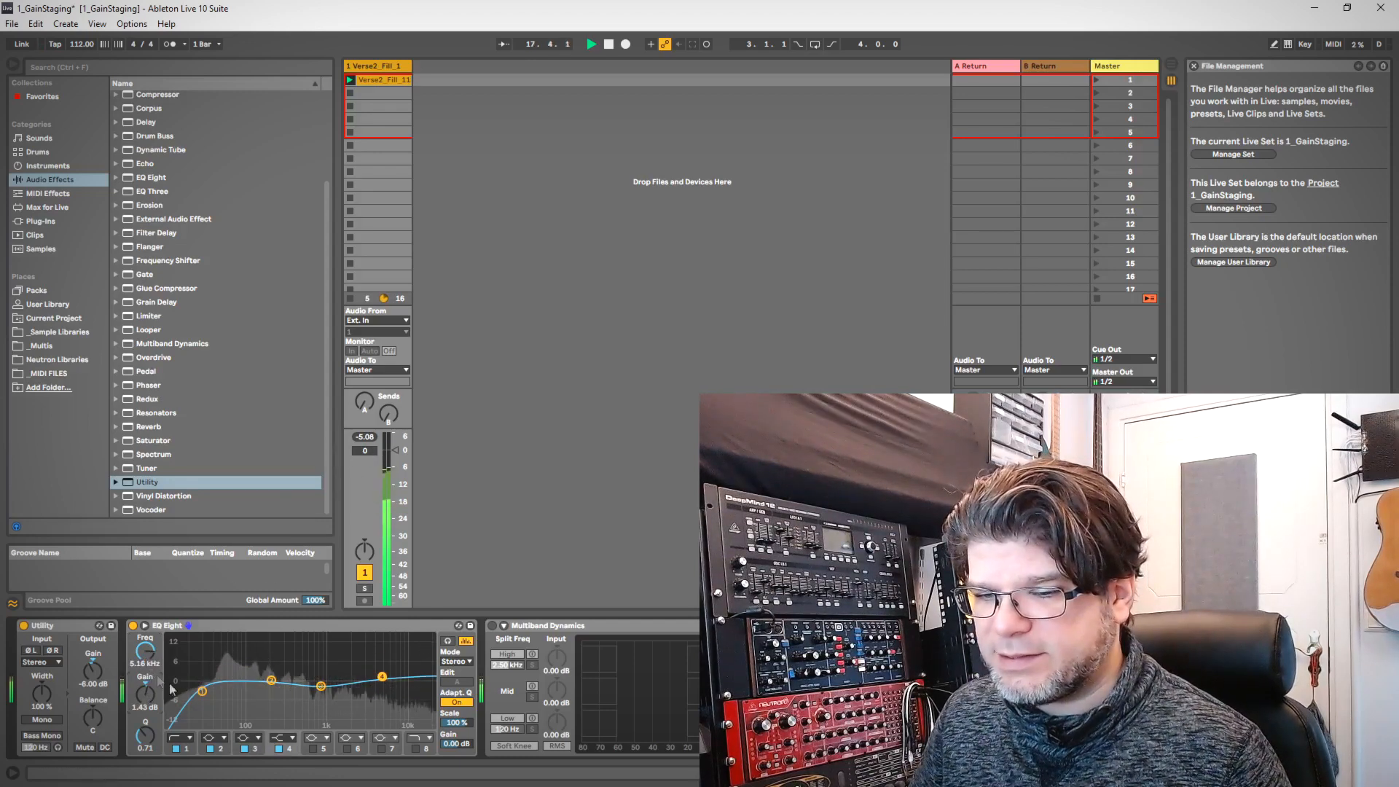
# - Adjust EQ Eight band 1 to a frequency of 48.9 Hz, a Q of 1.58 and a gain of -10.5 dB
pyautogui.click(201, 692)
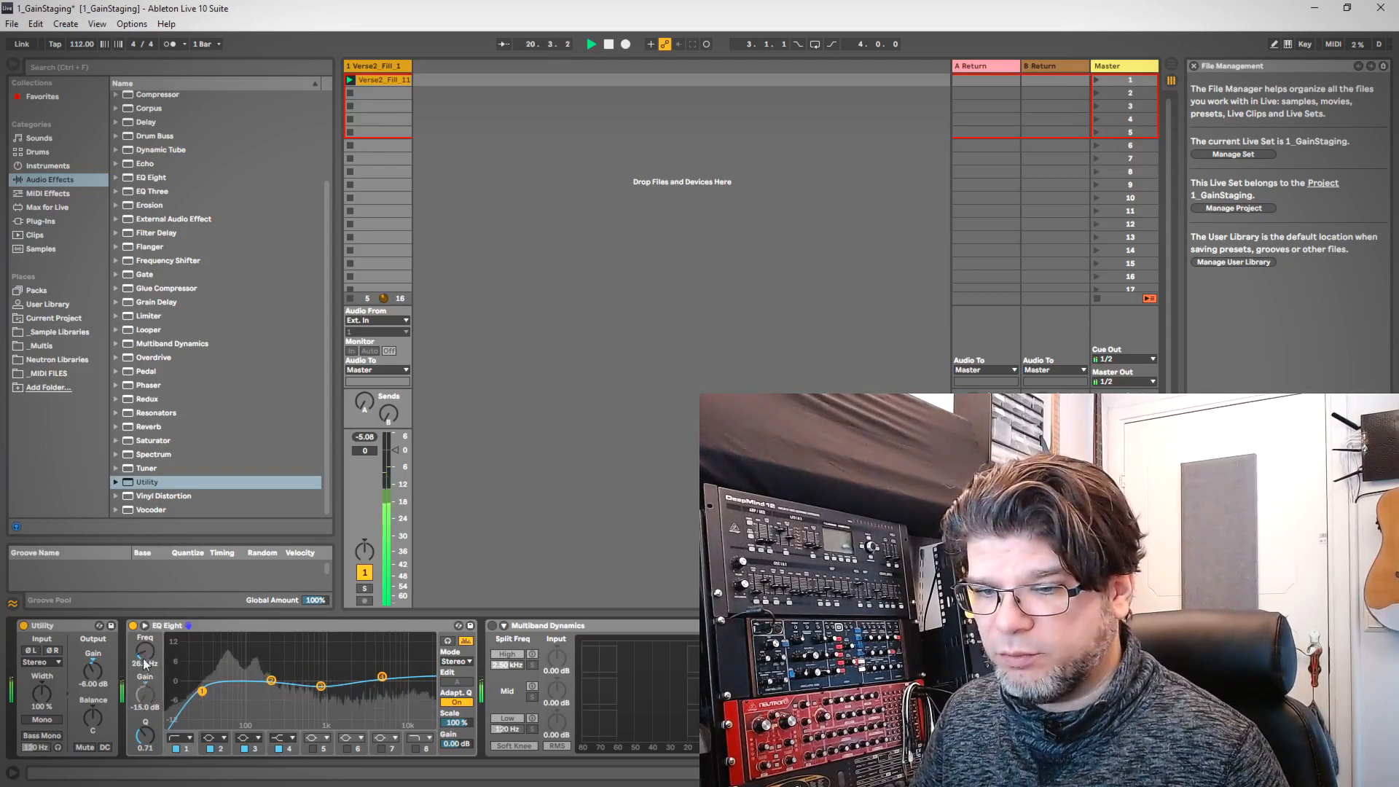
pyautogui.moveTo(148, 693); pyautogui.dragTo(147, 680)
pyautogui.moveTo(145, 736); pyautogui.dragTo(145, 726)
pyautogui.moveTo(146, 651); pyautogui.dragTo(146, 639)
pyautogui.moveTo(145, 733); pyautogui.dragTo(145, 735)
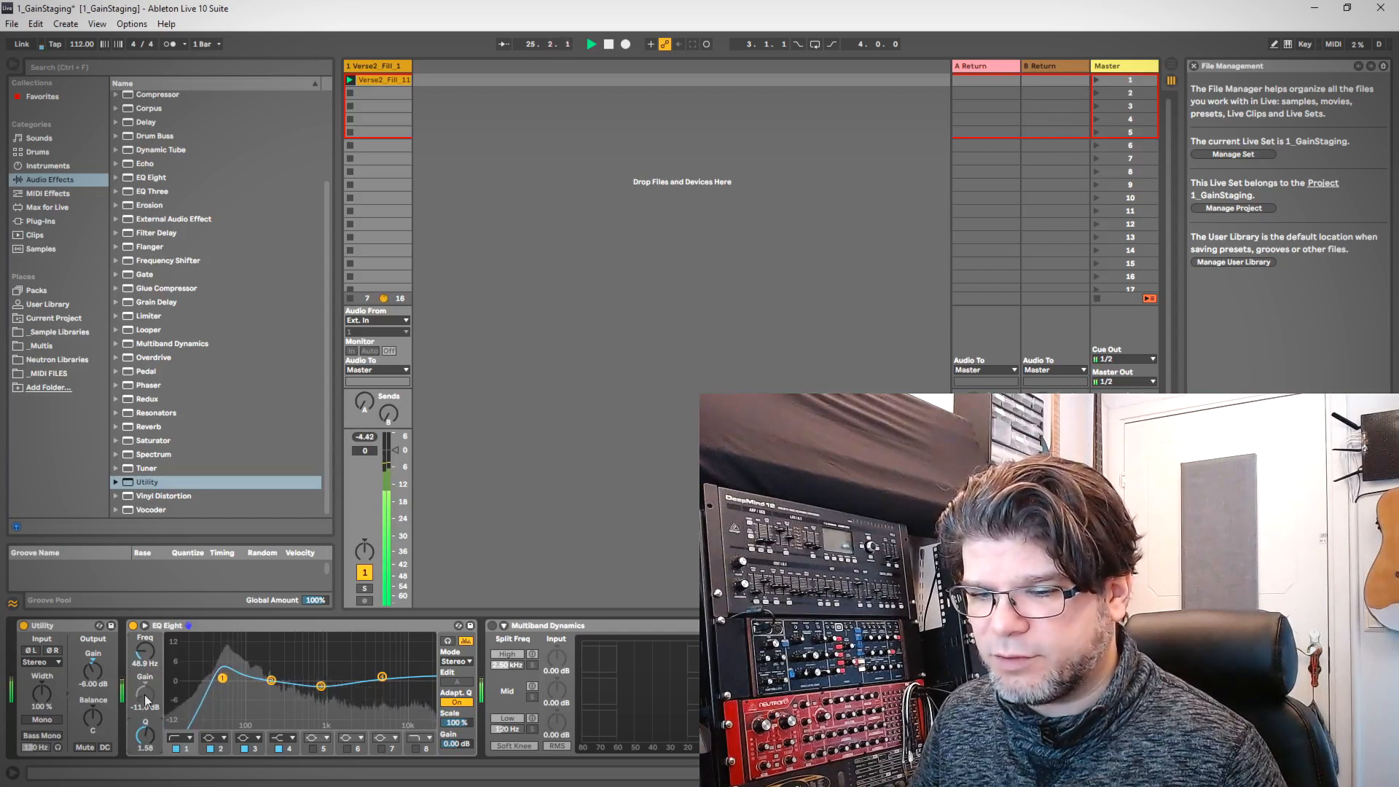
pyautogui.moveTo(145, 694); pyautogui.dragTo(145, 690)
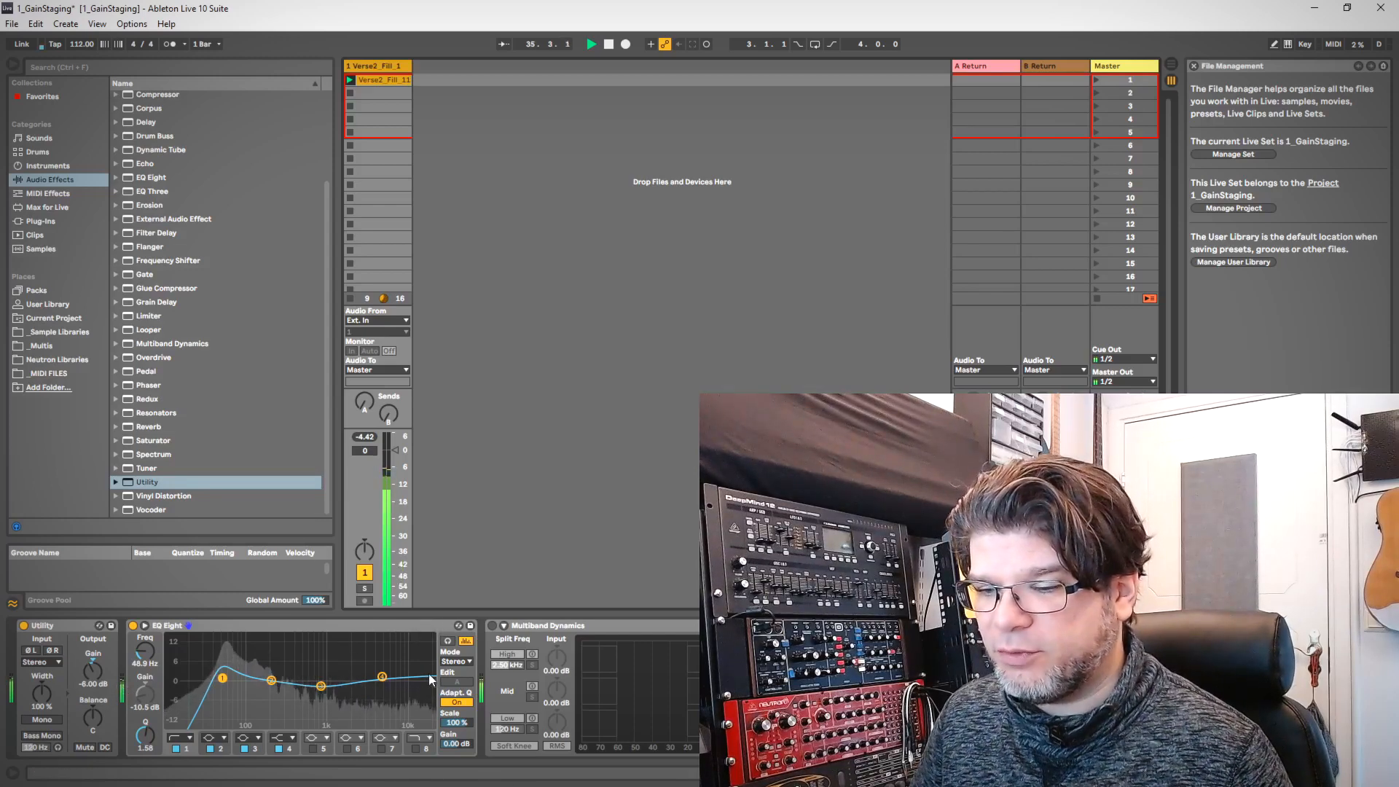
# - Lower EQ Eight's overall output gain to -1.03 dB to compensate for the boosted level
pyautogui.click(592, 624)
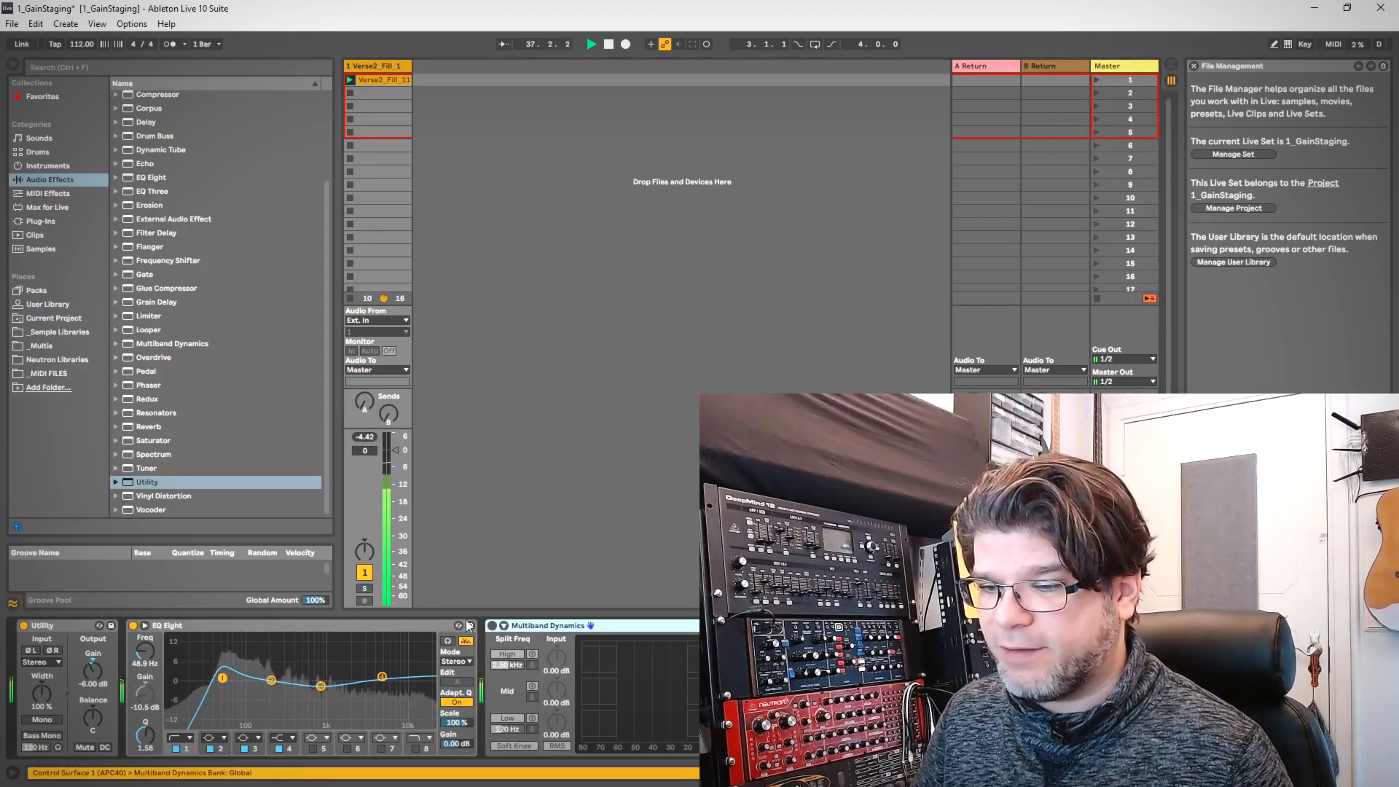
pyautogui.click(409, 626)
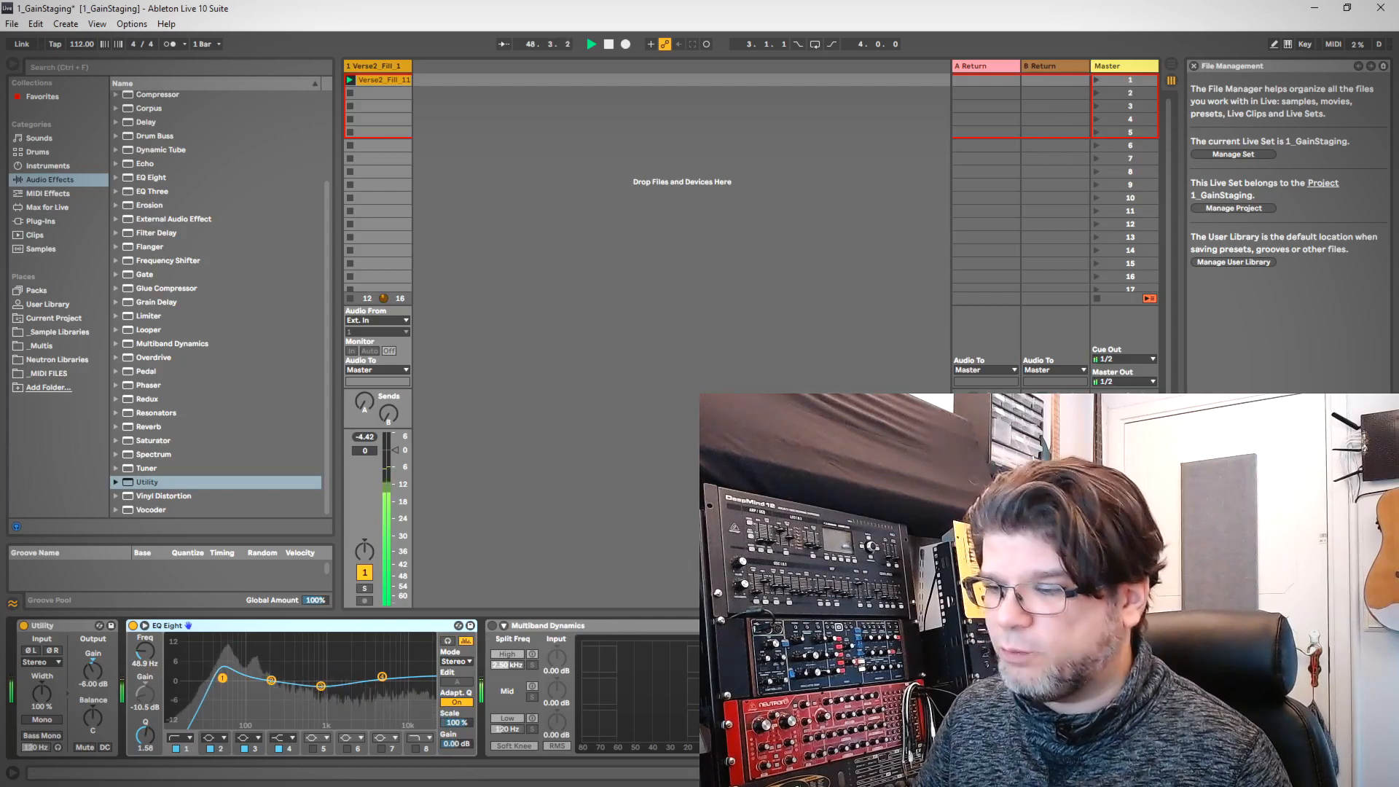
pyautogui.moveTo(457, 744); pyautogui.dragTo(457, 764)
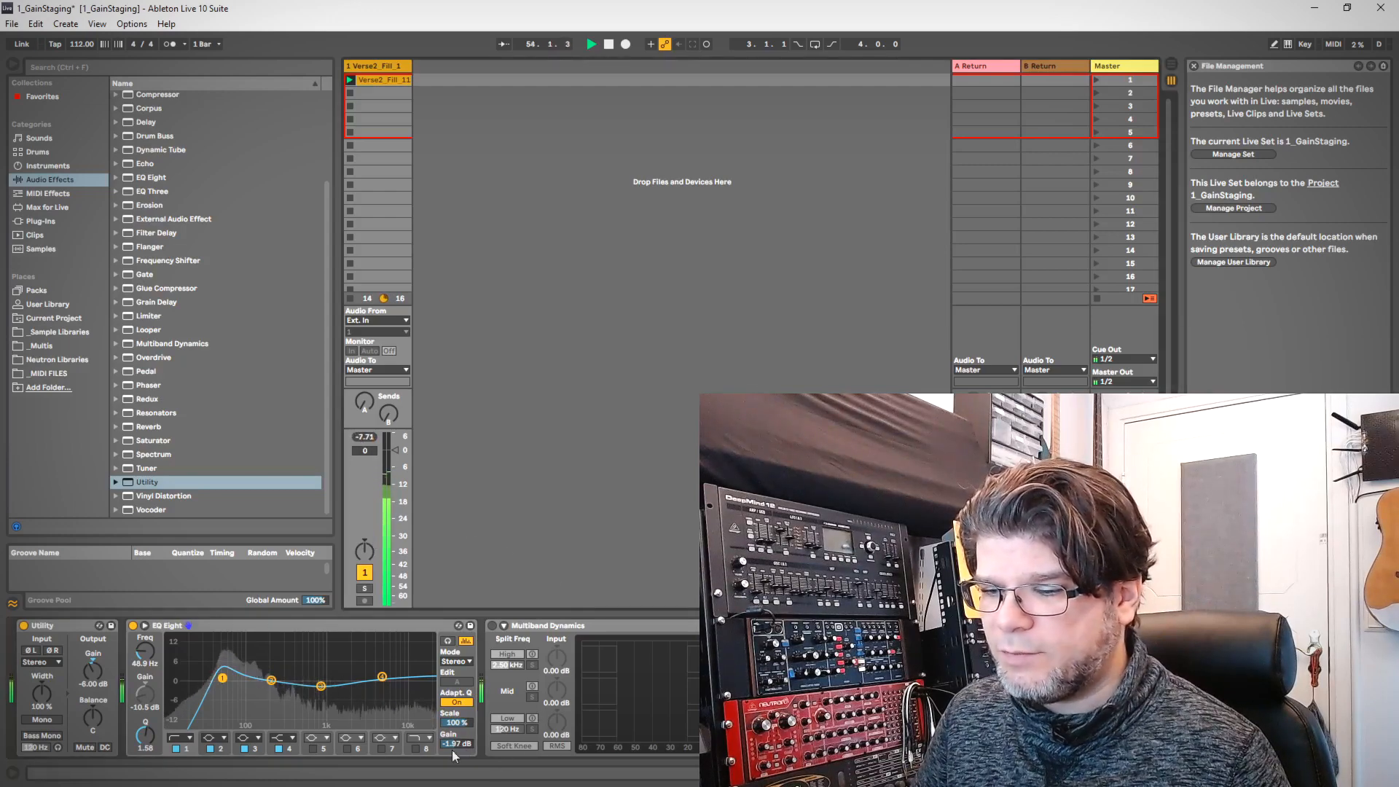
pyautogui.moveTo(453, 744); pyautogui.dragTo(454, 742)
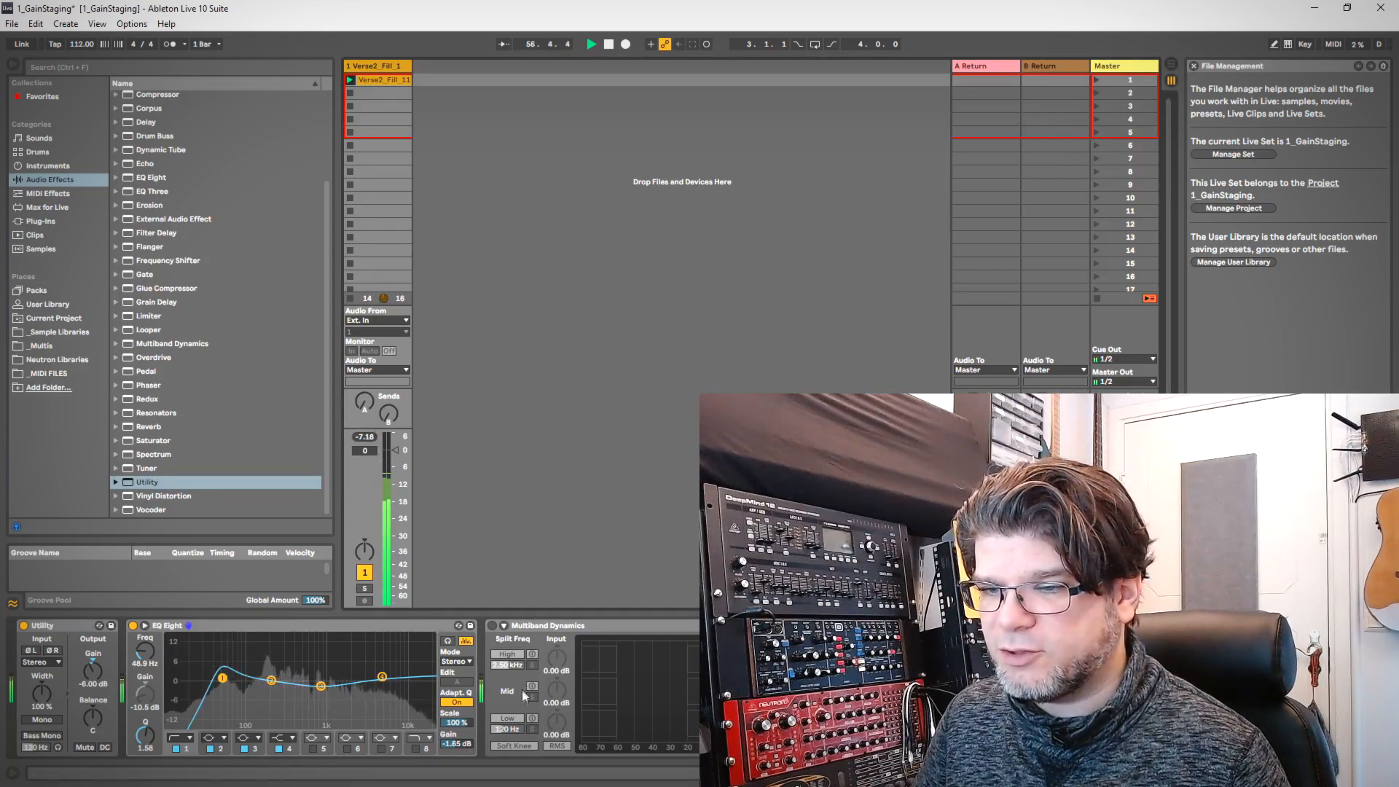
pyautogui.moveTo(457, 744); pyautogui.dragTo(457, 740)
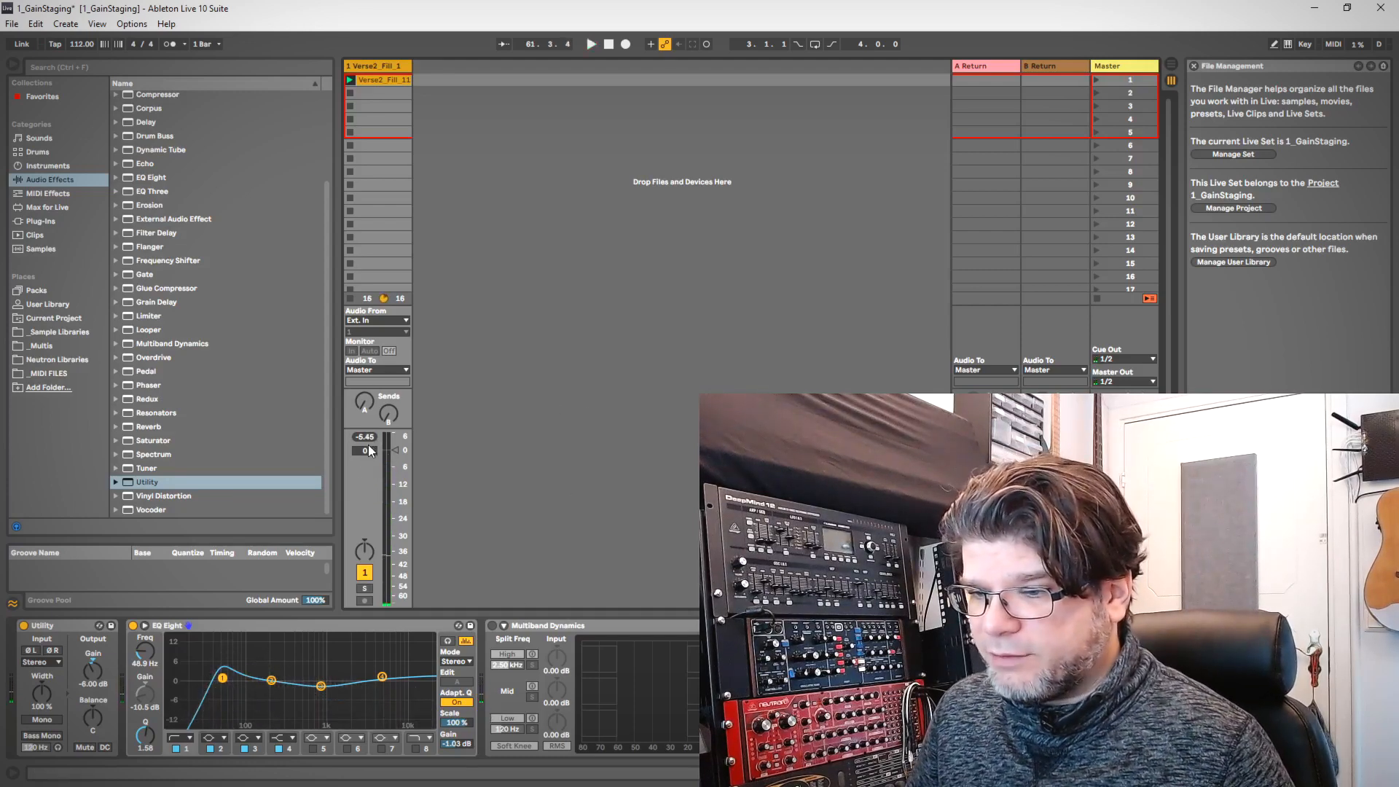
# - Turn on the Multiband Dynamics device and play the track briefly to check its level
pyautogui.click(565, 627)
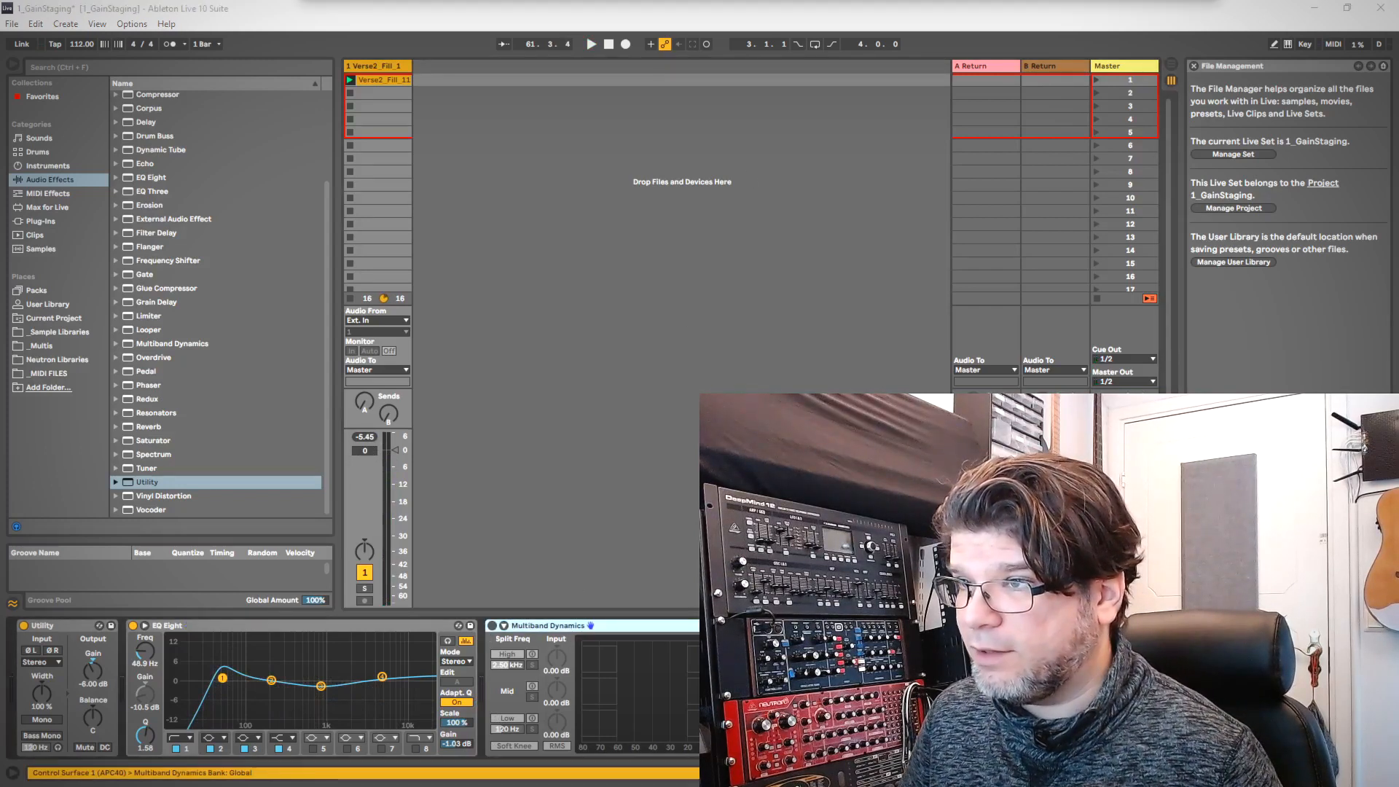
pyautogui.click(493, 626)
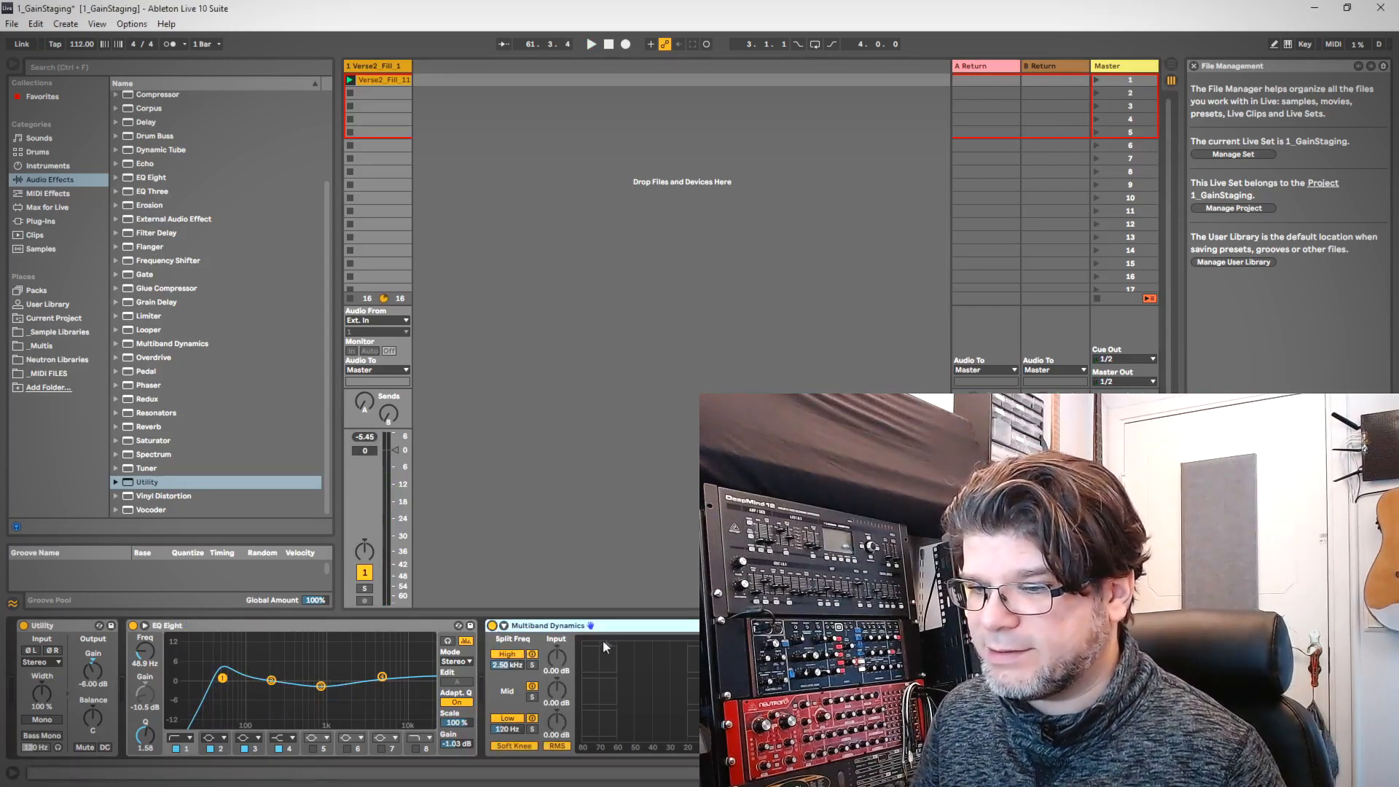
pyautogui.press('space')
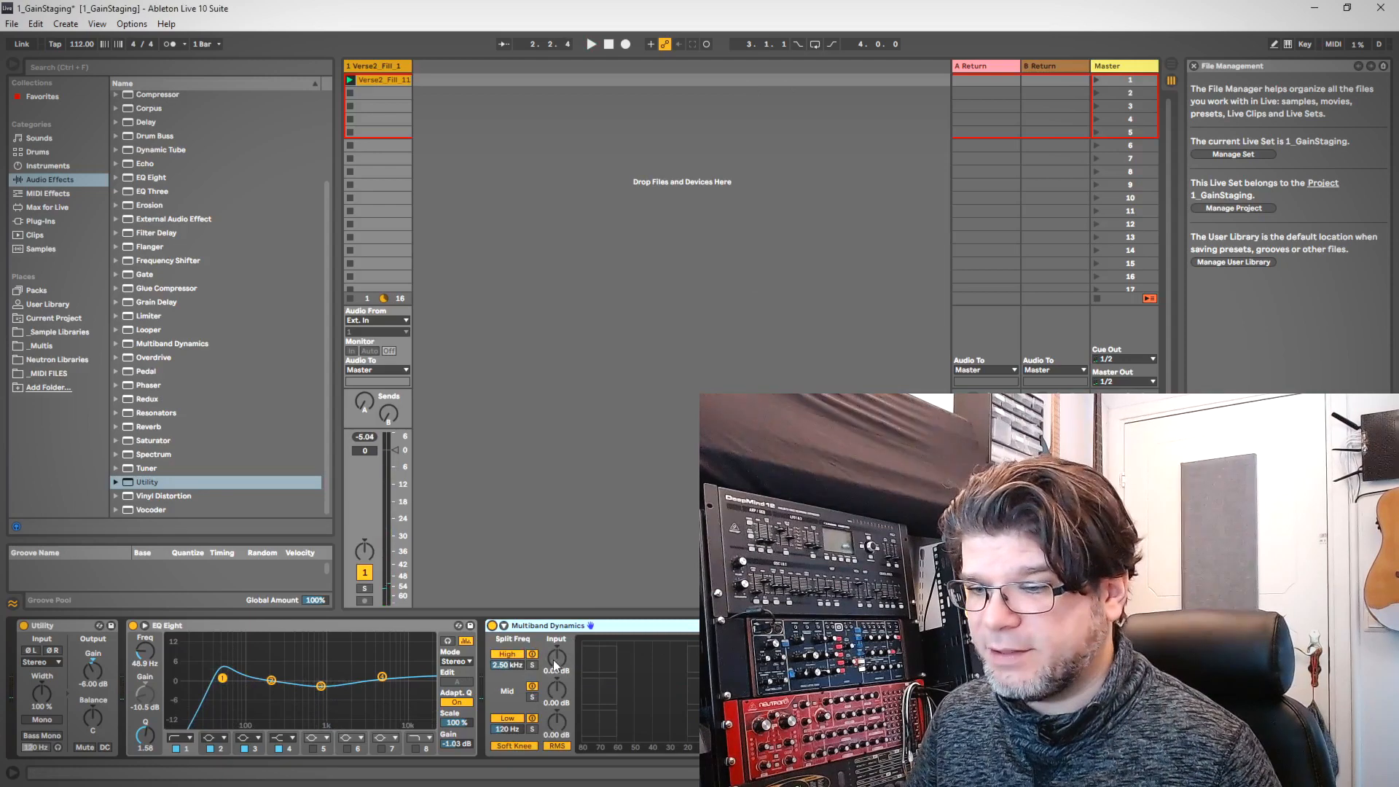
pyautogui.press('space')
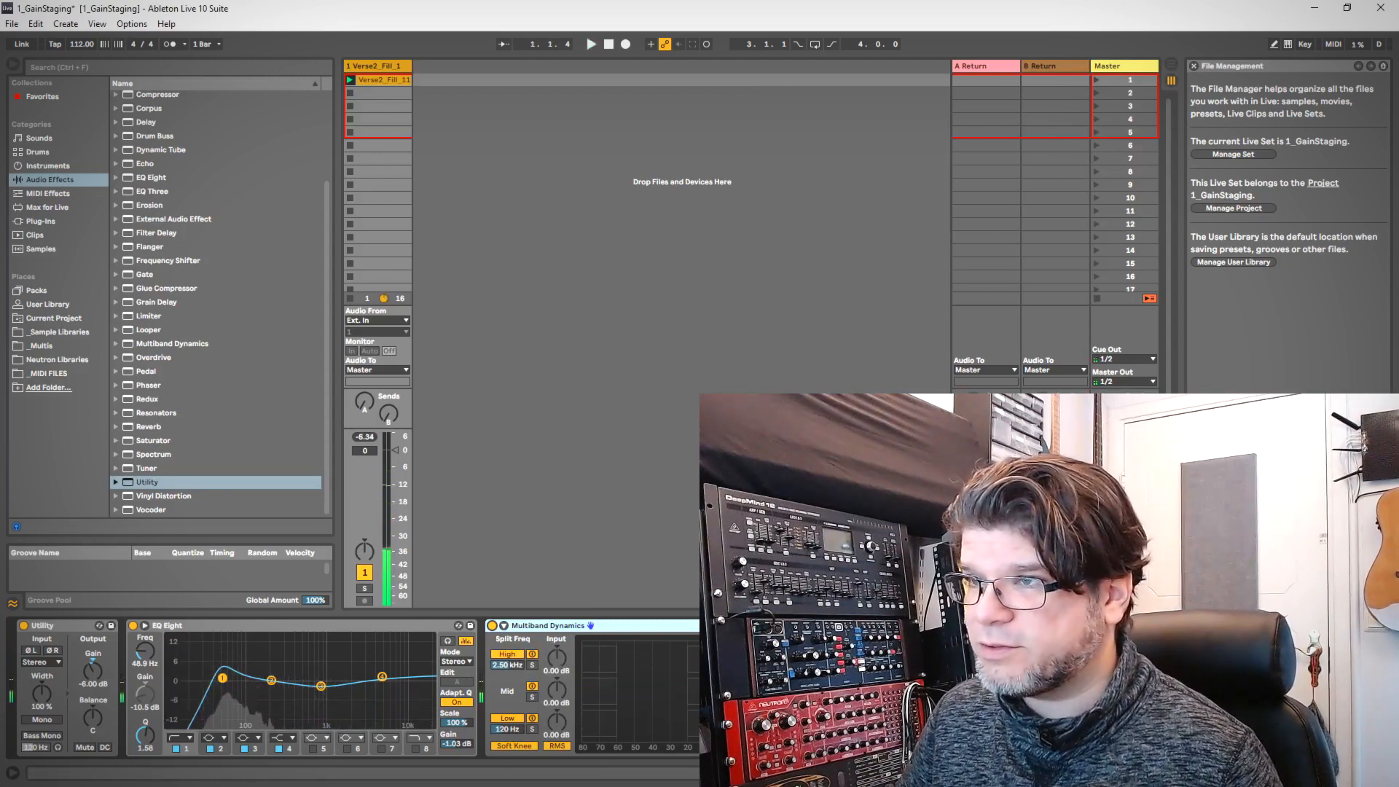
# - Play the track and raise the Multiband Dynamics input gains to 3.30 dB for the high band and 7.00 dB for the low band
pyautogui.hotkey('alt', 'Tab')
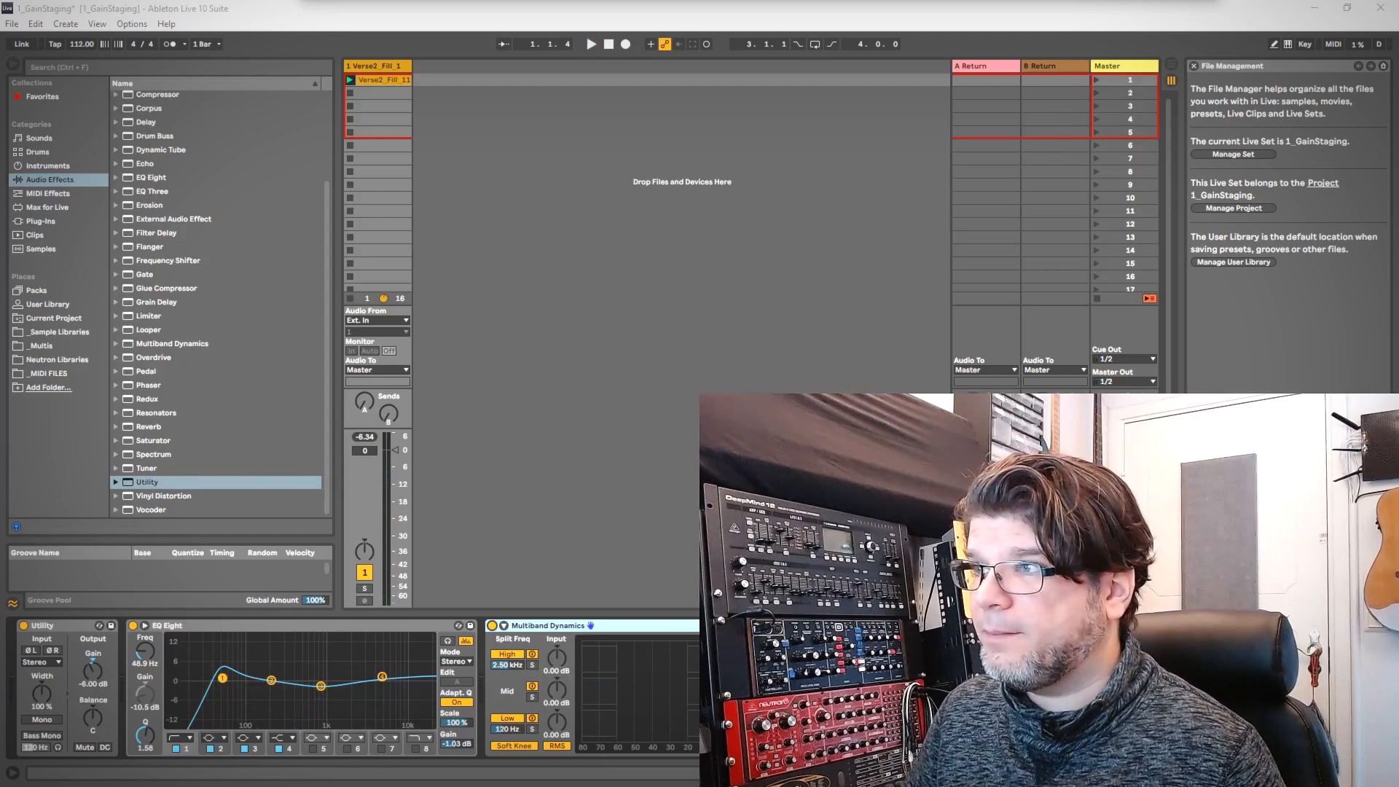
pyautogui.click(769, 353)
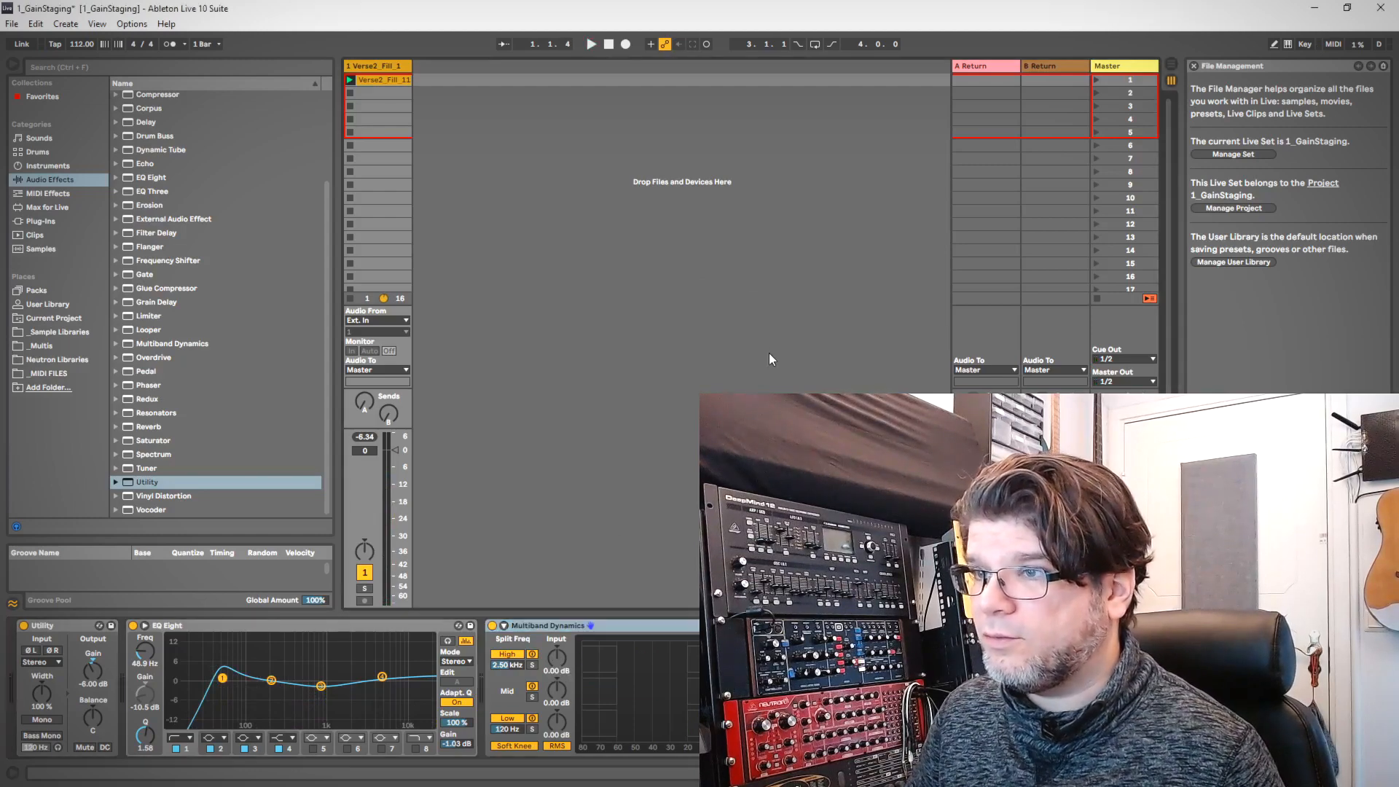
pyautogui.press('space')
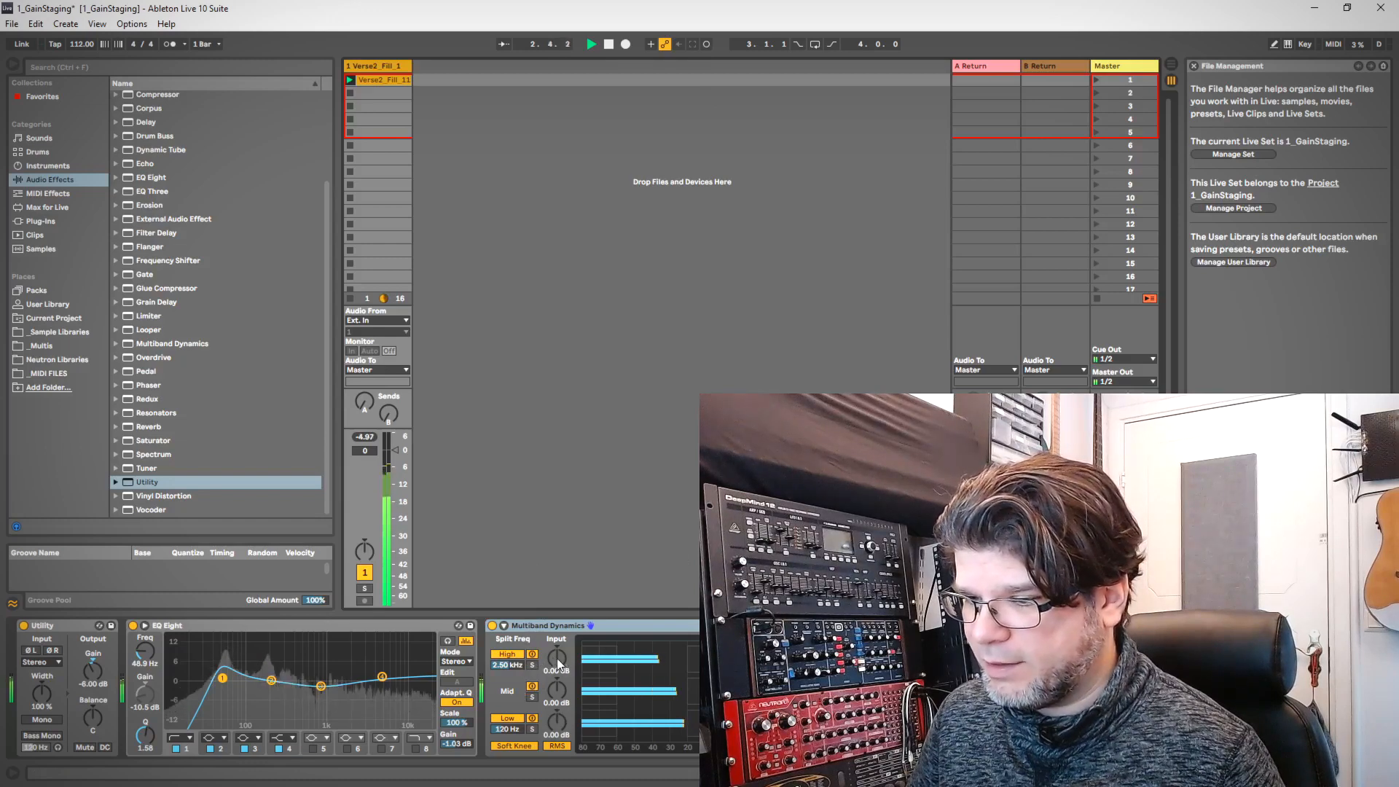
pyautogui.moveTo(557, 658); pyautogui.dragTo(557, 651)
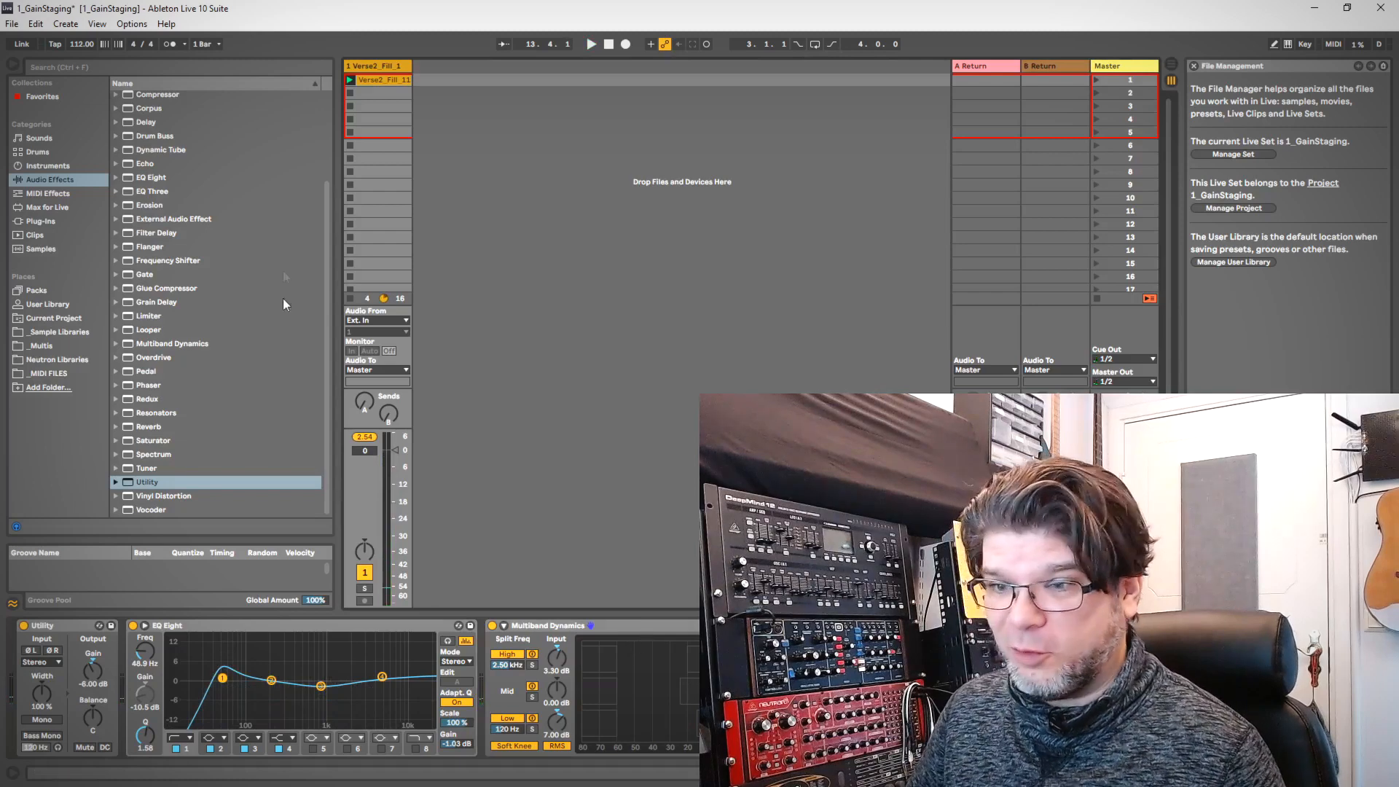
# - Play the track and reset its peak meter to check the level with the boosted Multiband Dynamics bands
pyautogui.press('space')
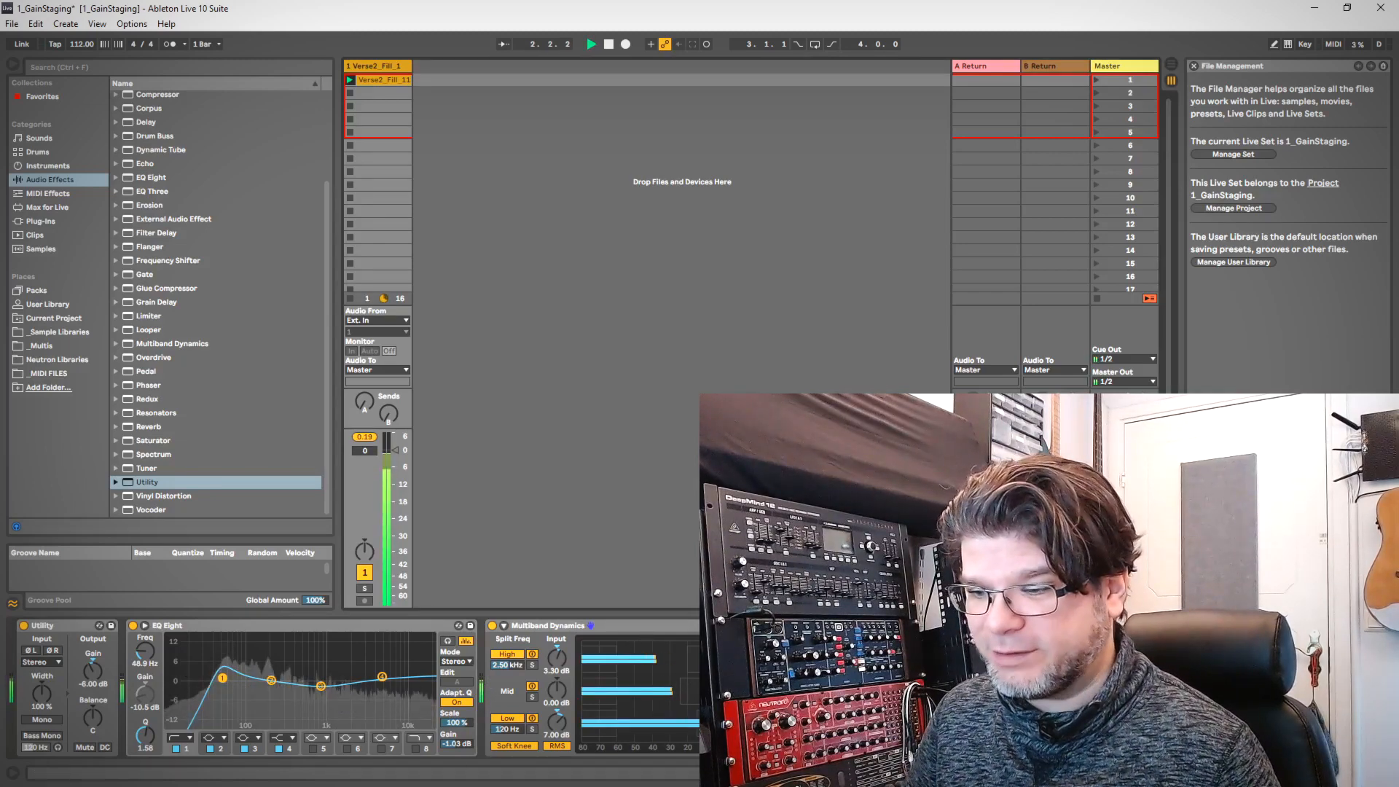
pyautogui.press('space')
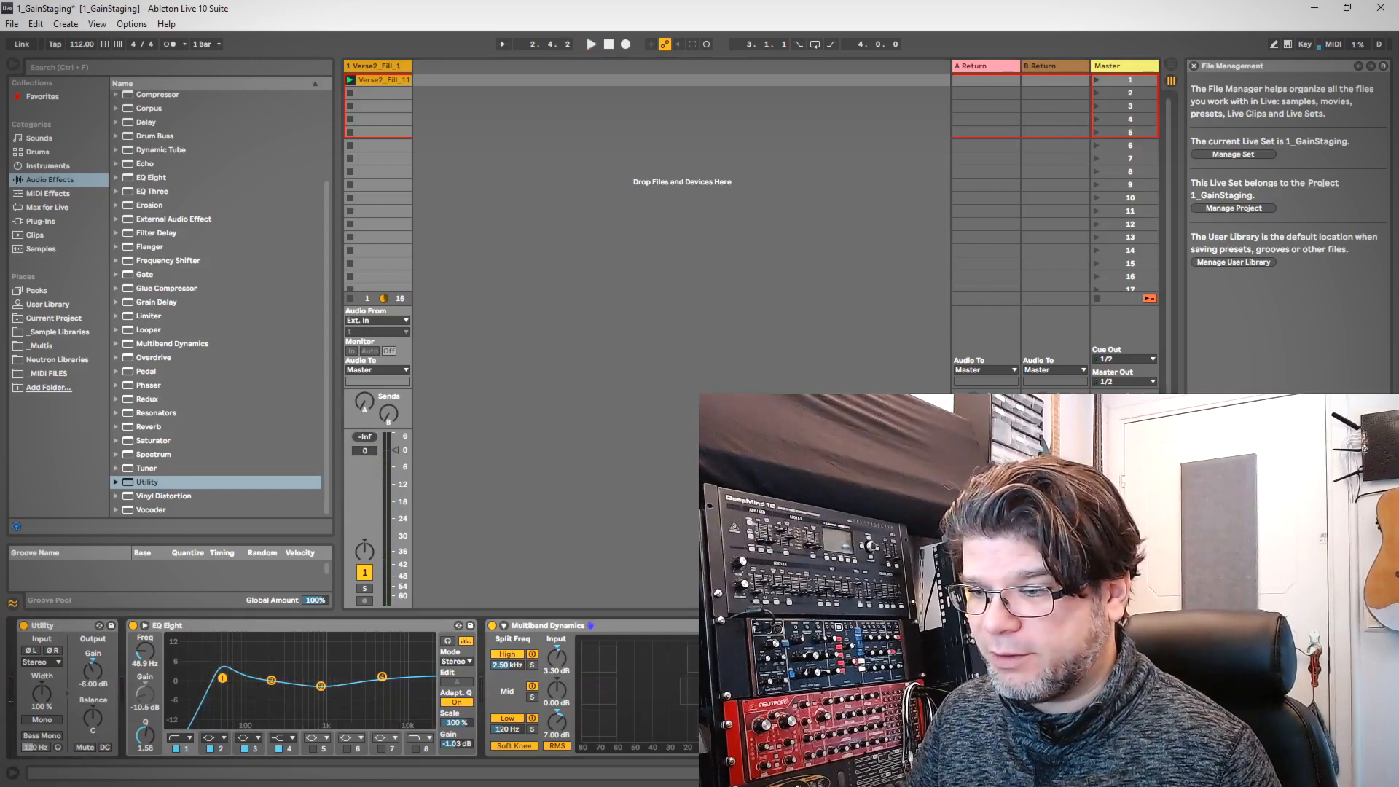
pyautogui.press('space')
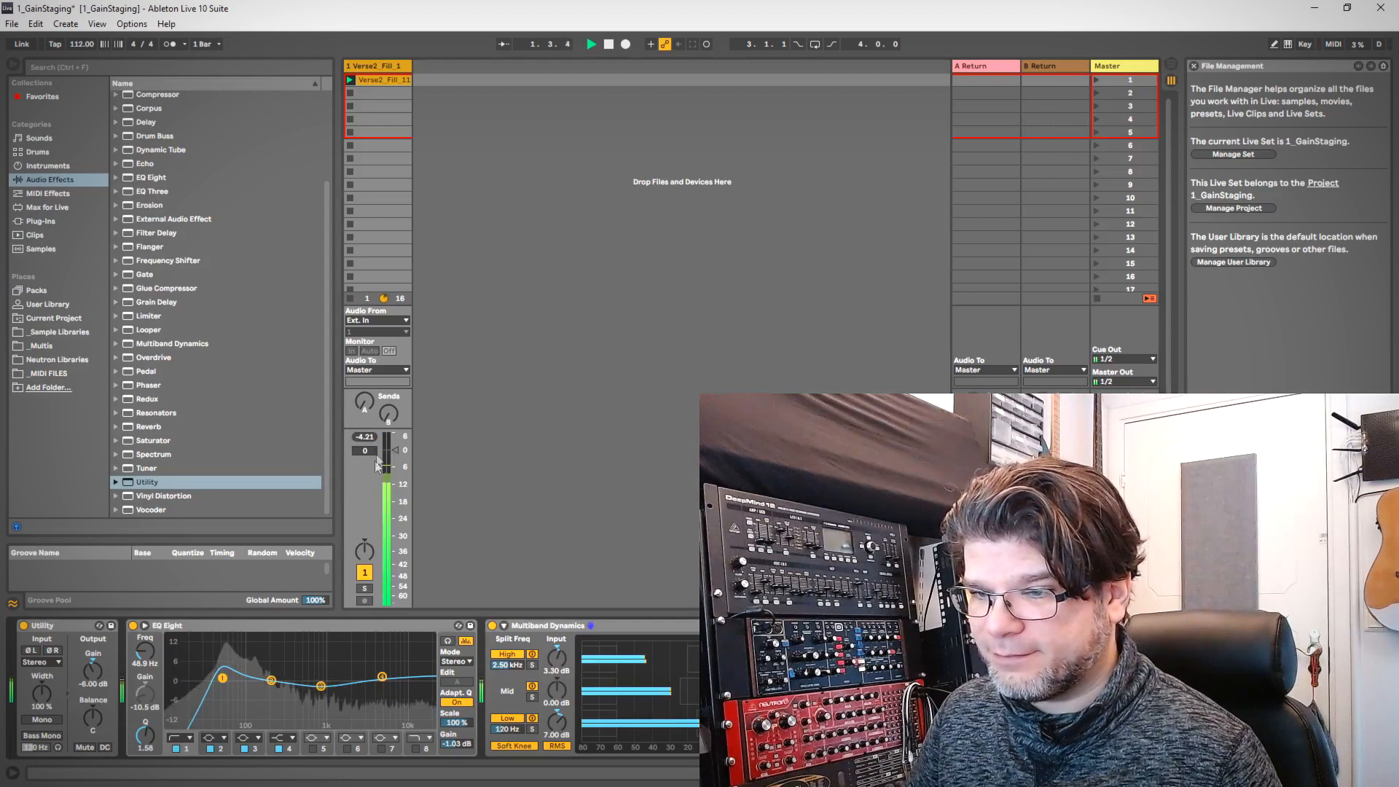
pyautogui.moveTo(366, 439); pyautogui.dragTo(367, 455)
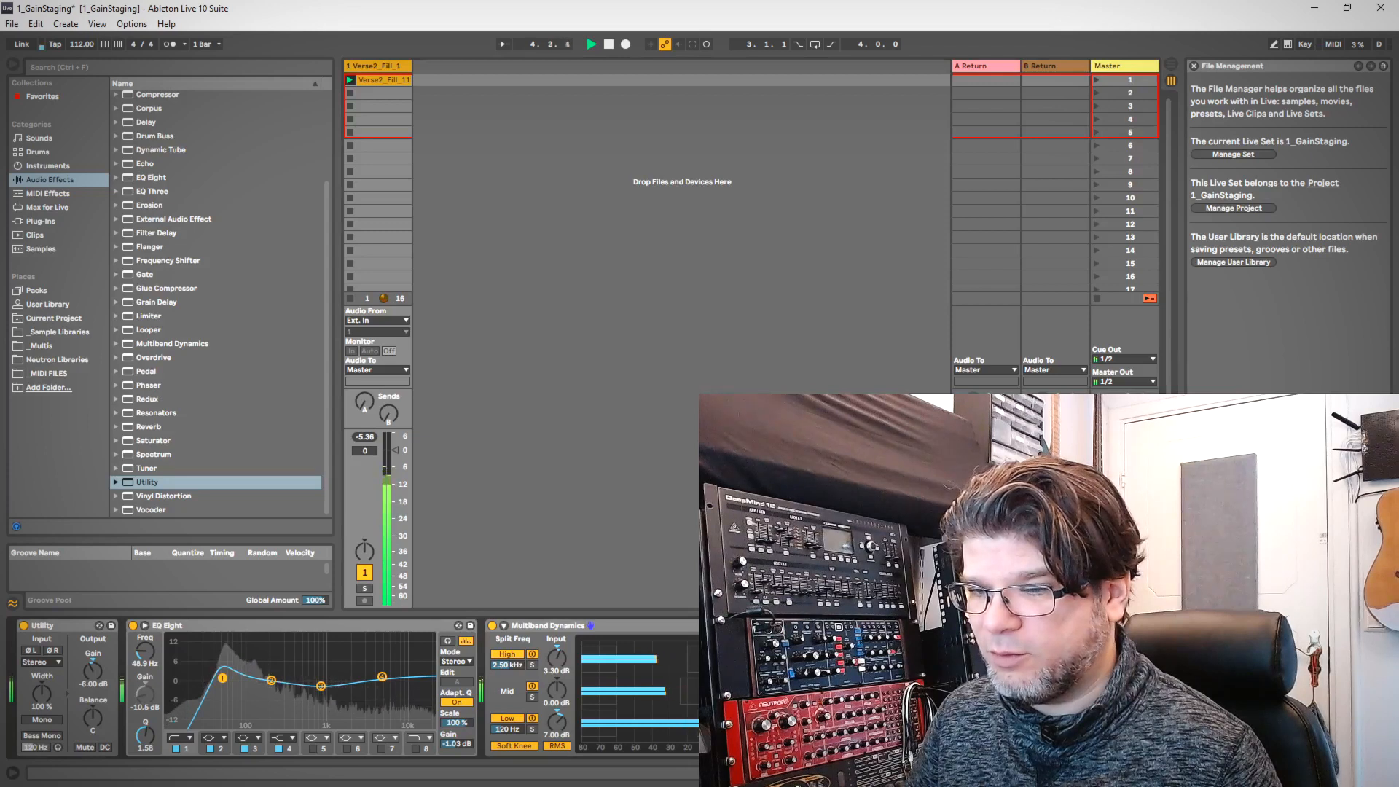
pyautogui.moveTo(386, 466); pyautogui.dragTo(386, 463)
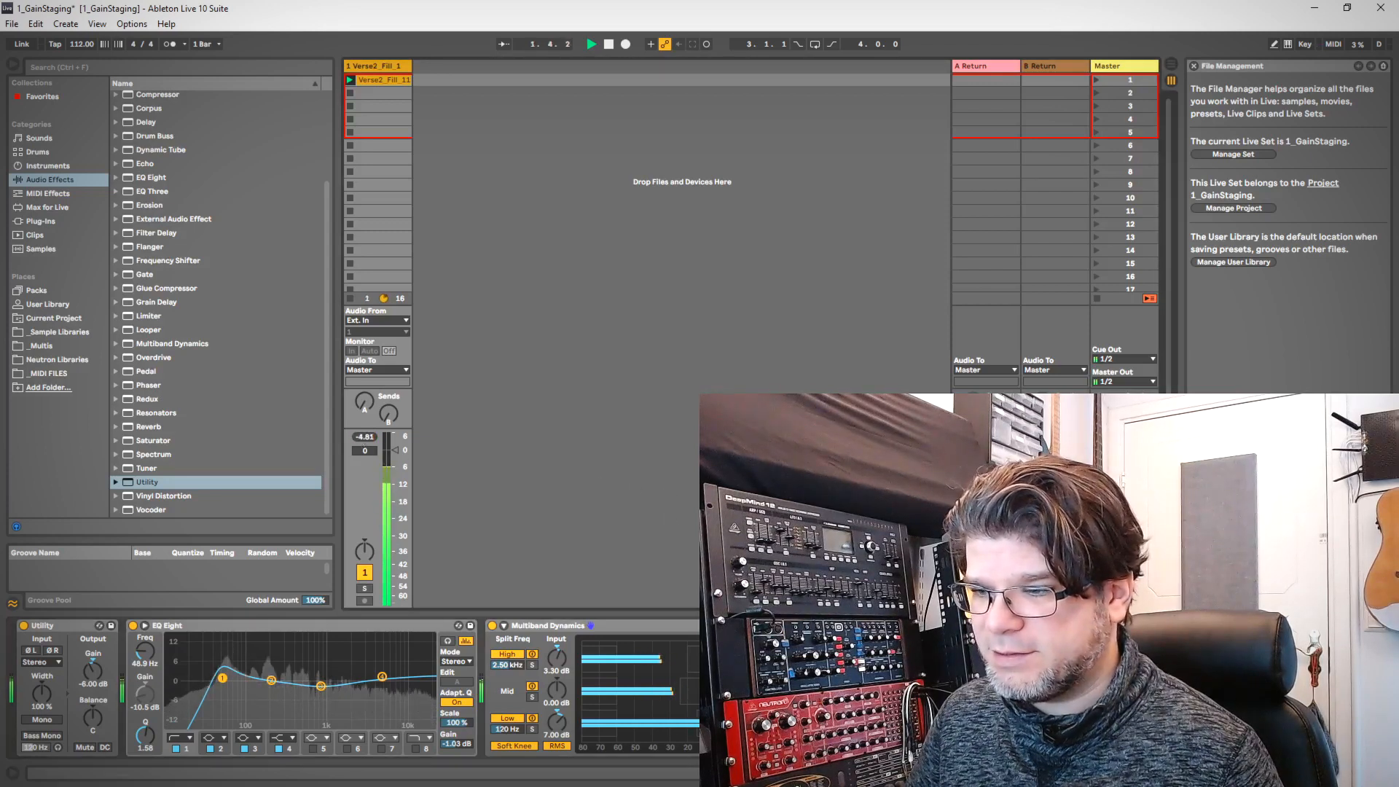
pyautogui.moveTo(358, 446); pyautogui.dragTo(495, 484)
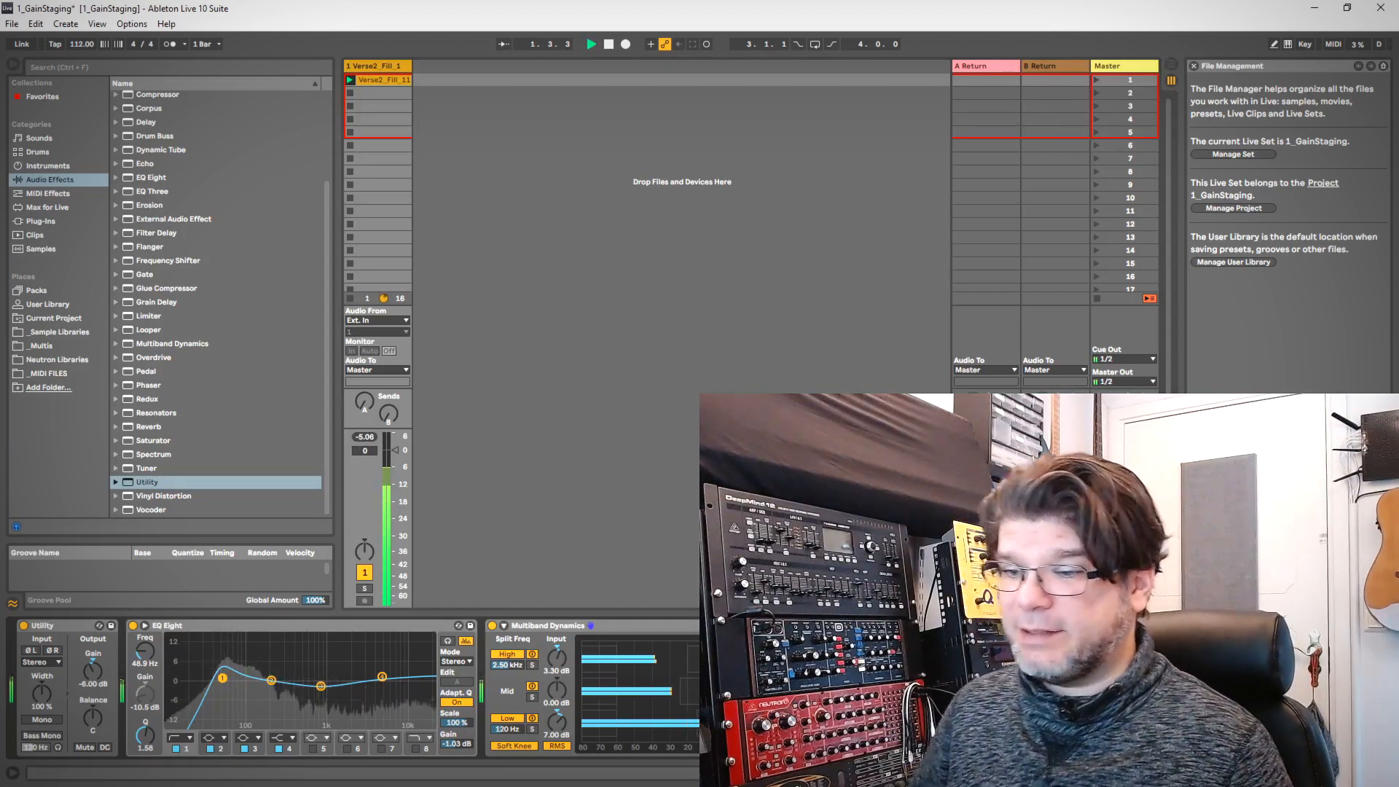
pyautogui.press('space')
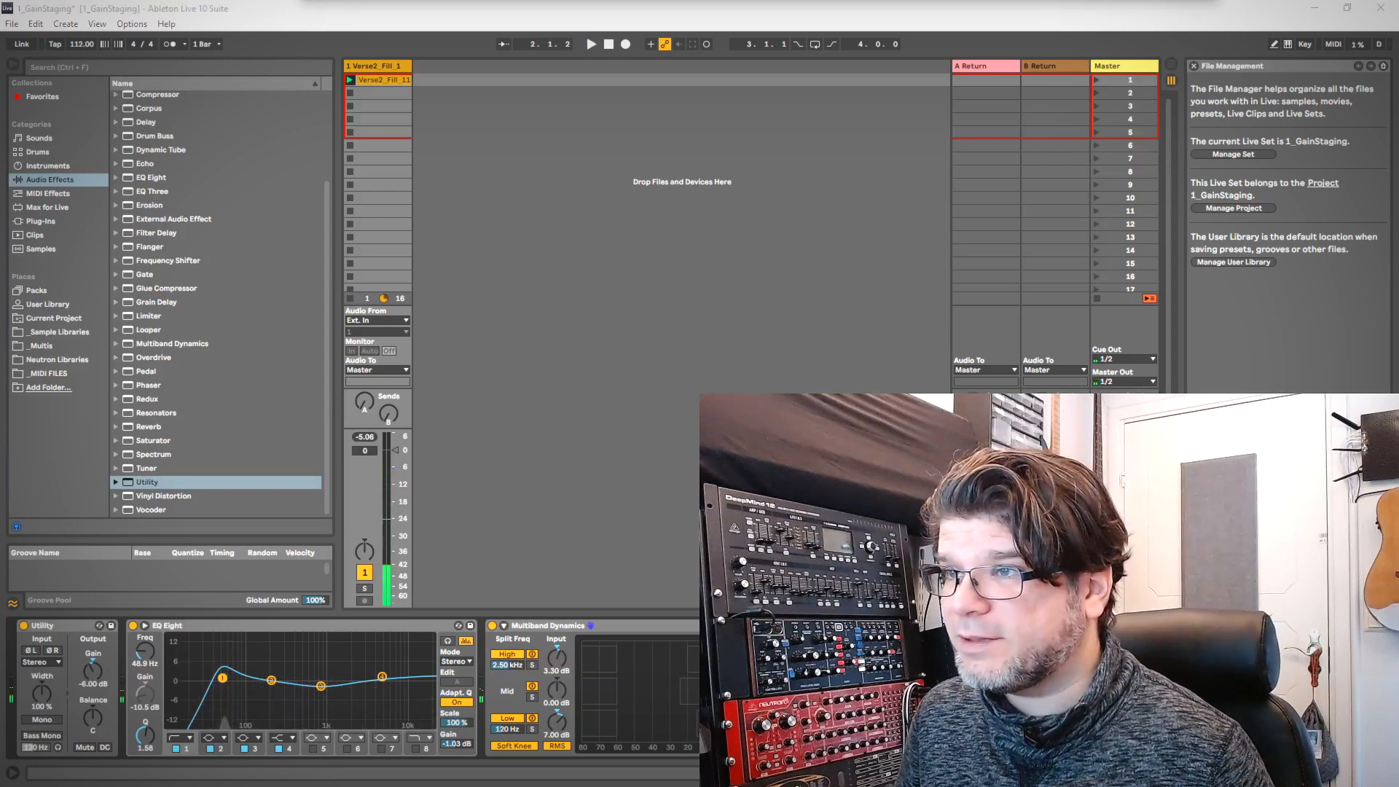
# - Insert an Overdrive device between EQ Eight and Multiband Dynamics, turn it on and switch Multiband Dynamics off
pyautogui.hotkey('alt', 'Tab')
pyautogui.press('space')
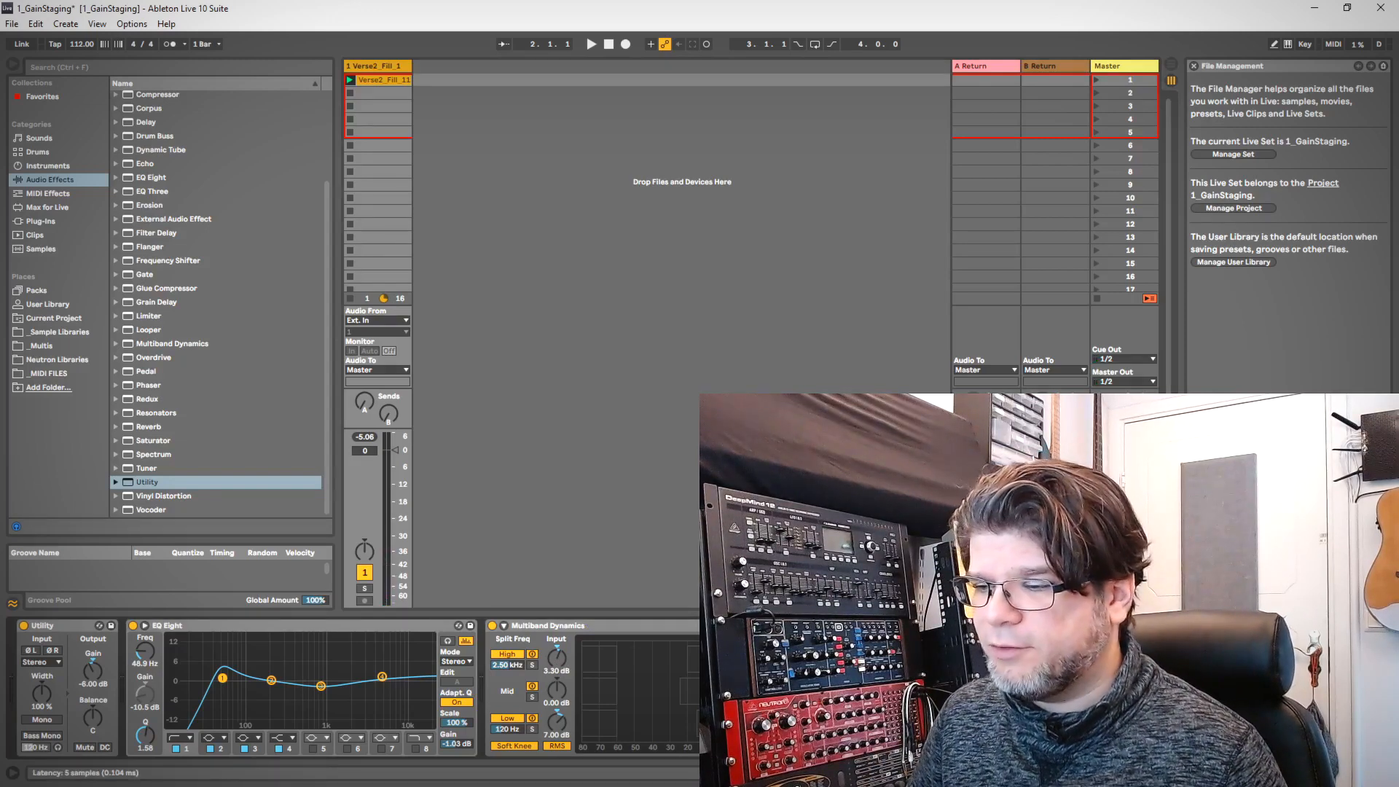
pyautogui.moveTo(933, 625); pyautogui.dragTo(512, 750)
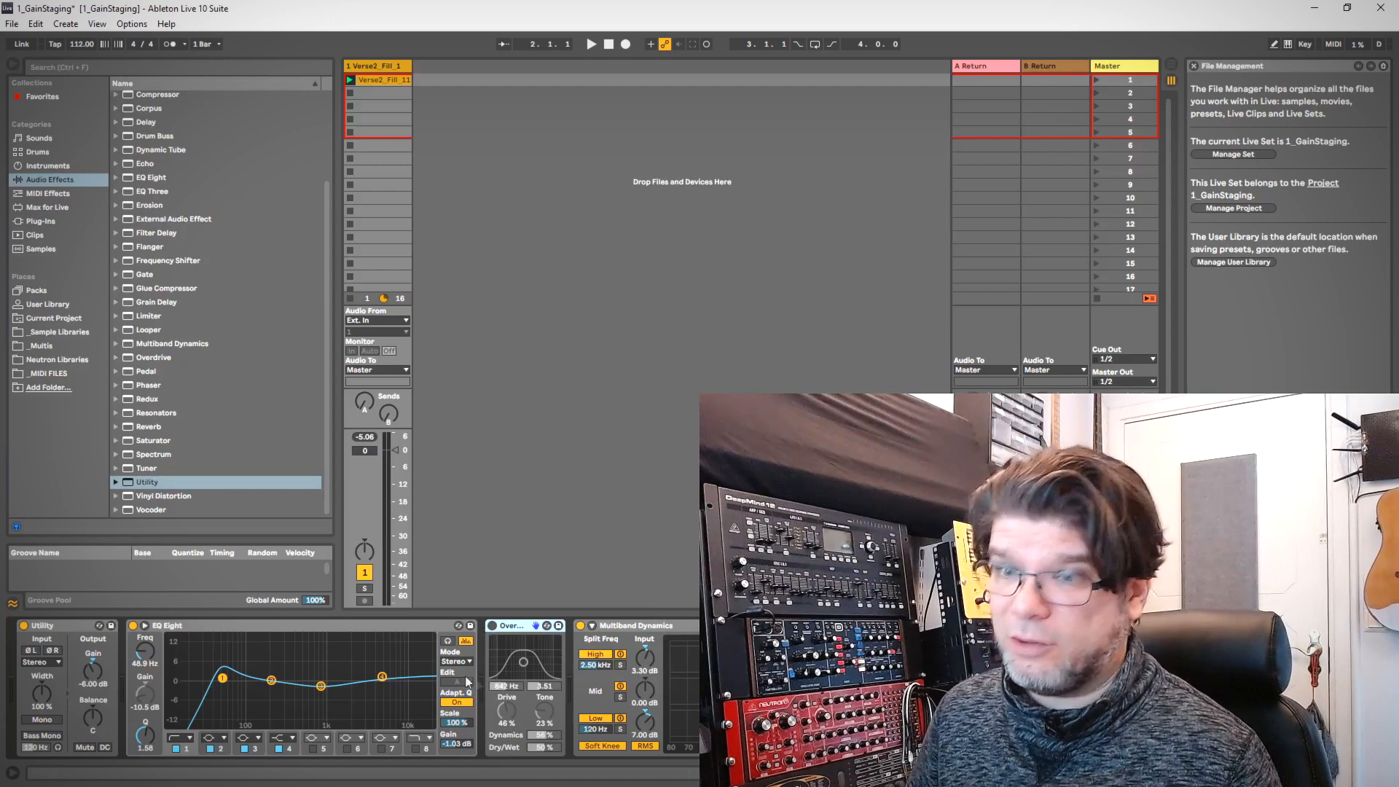
pyautogui.click(492, 626)
pyautogui.click(581, 626)
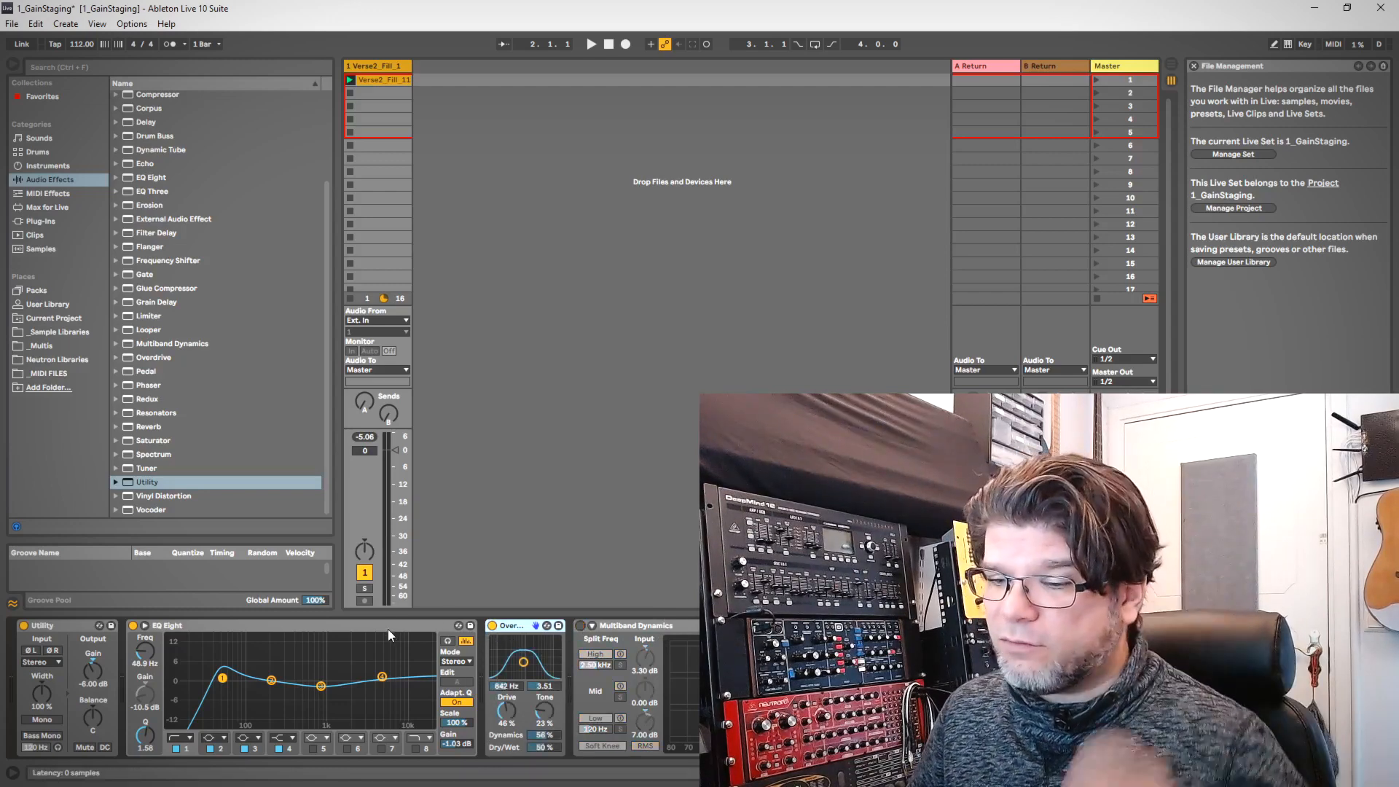
# - Set Overdrive's drive to 74%, its filter to about 902 Hz with bandwidth 4.04, and its dry/wet to 52% while playing the track
pyautogui.press('space')
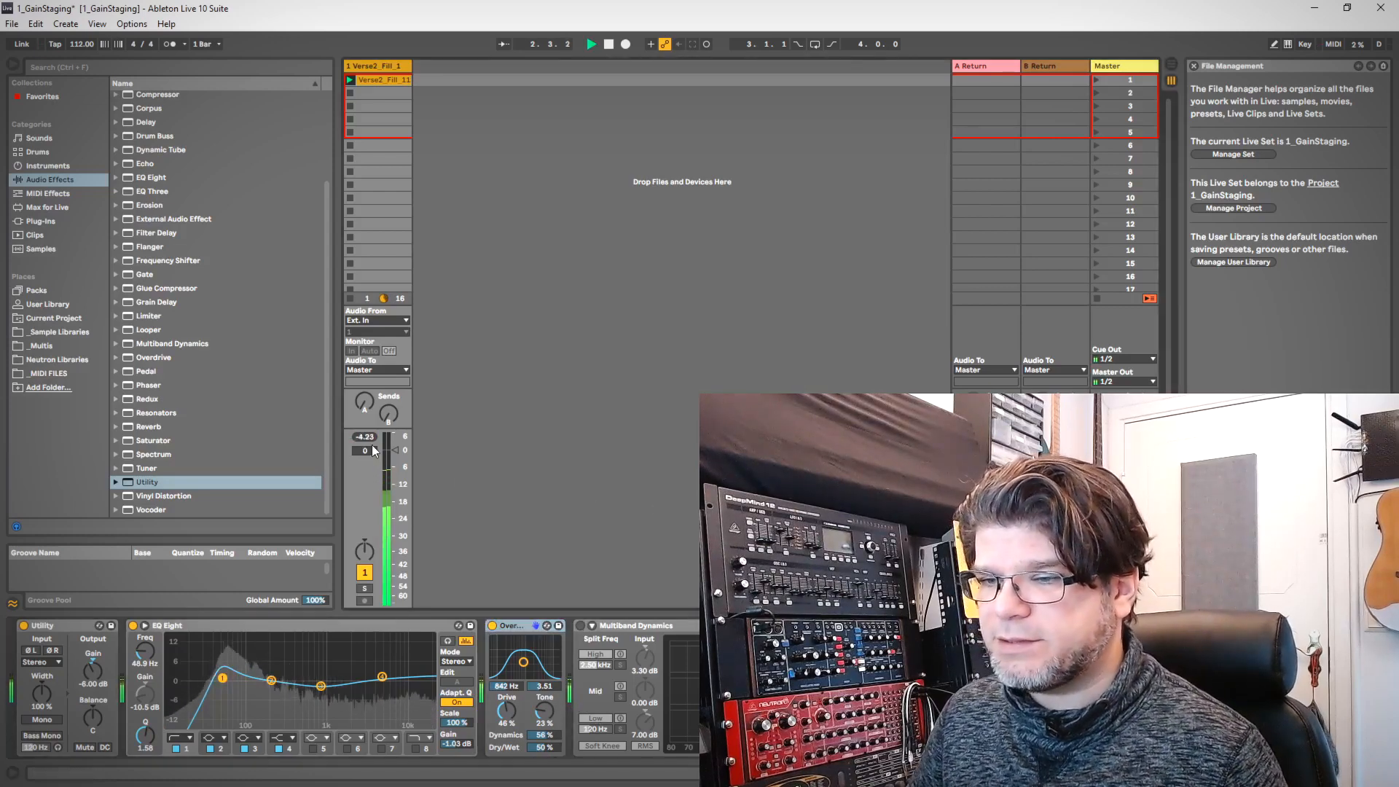
pyautogui.moveTo(506, 711); pyautogui.dragTo(524, 659)
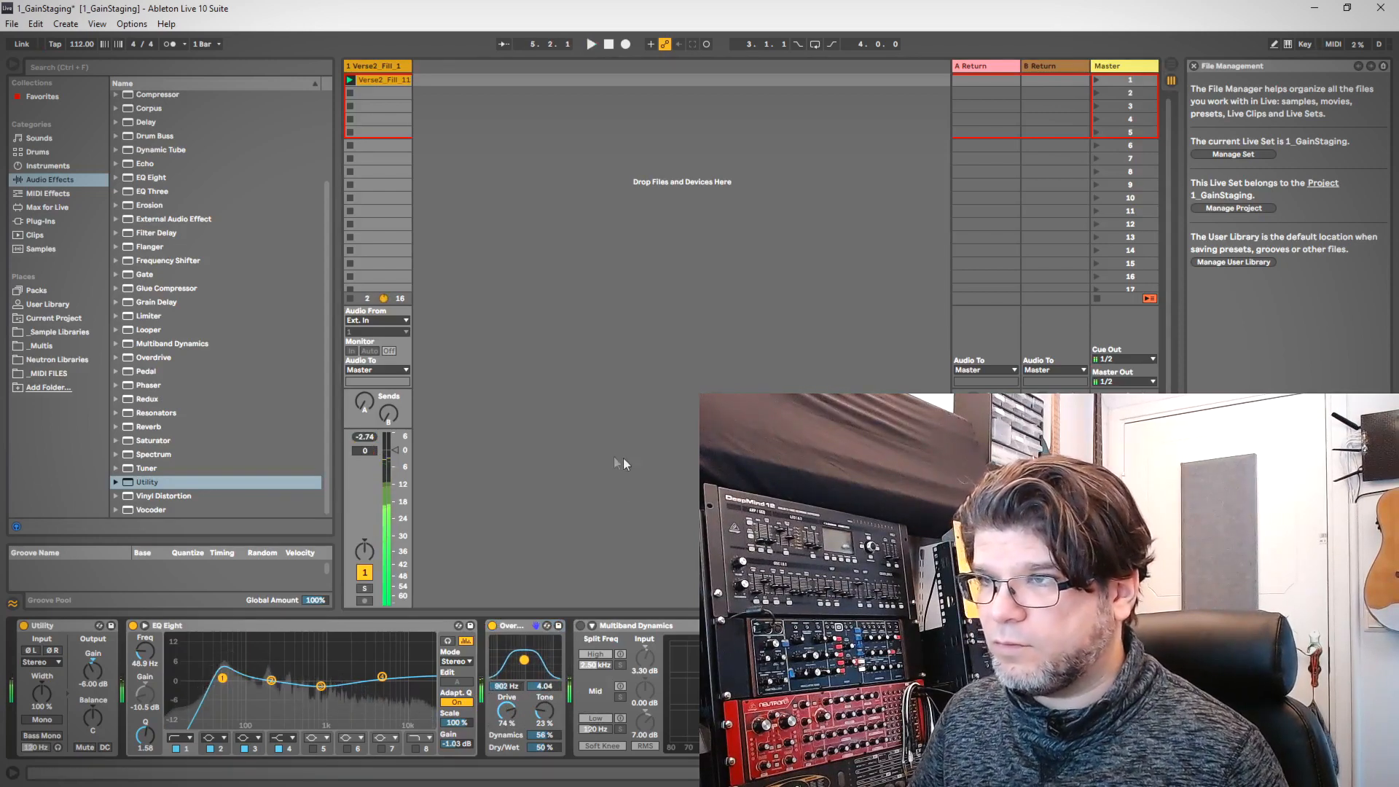
pyautogui.press('space')
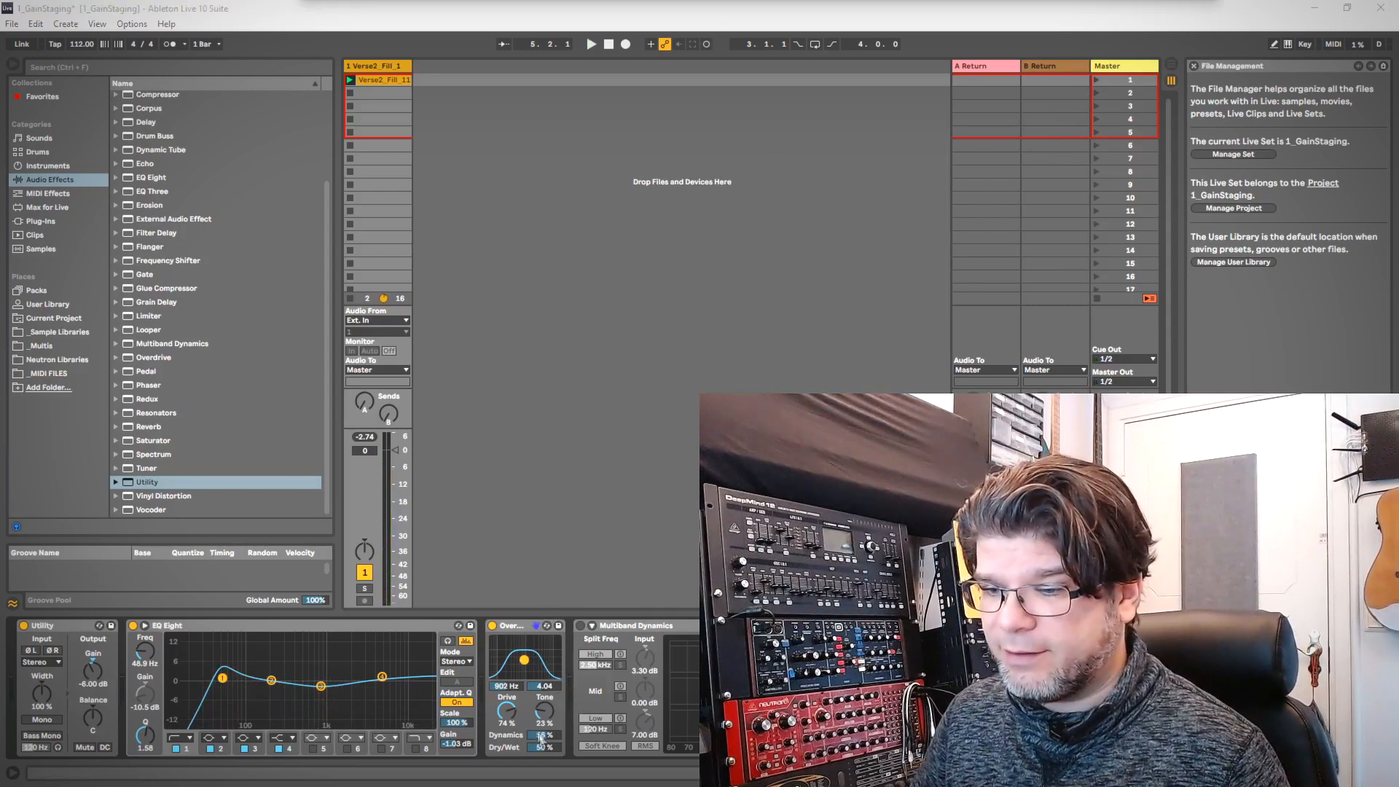
pyautogui.moveTo(545, 752)
pyautogui.mouseDown()
pyautogui.moveTo(545, 722)
pyautogui.moveTo(544, 769)
pyautogui.mouseUp()
pyautogui.press('space')
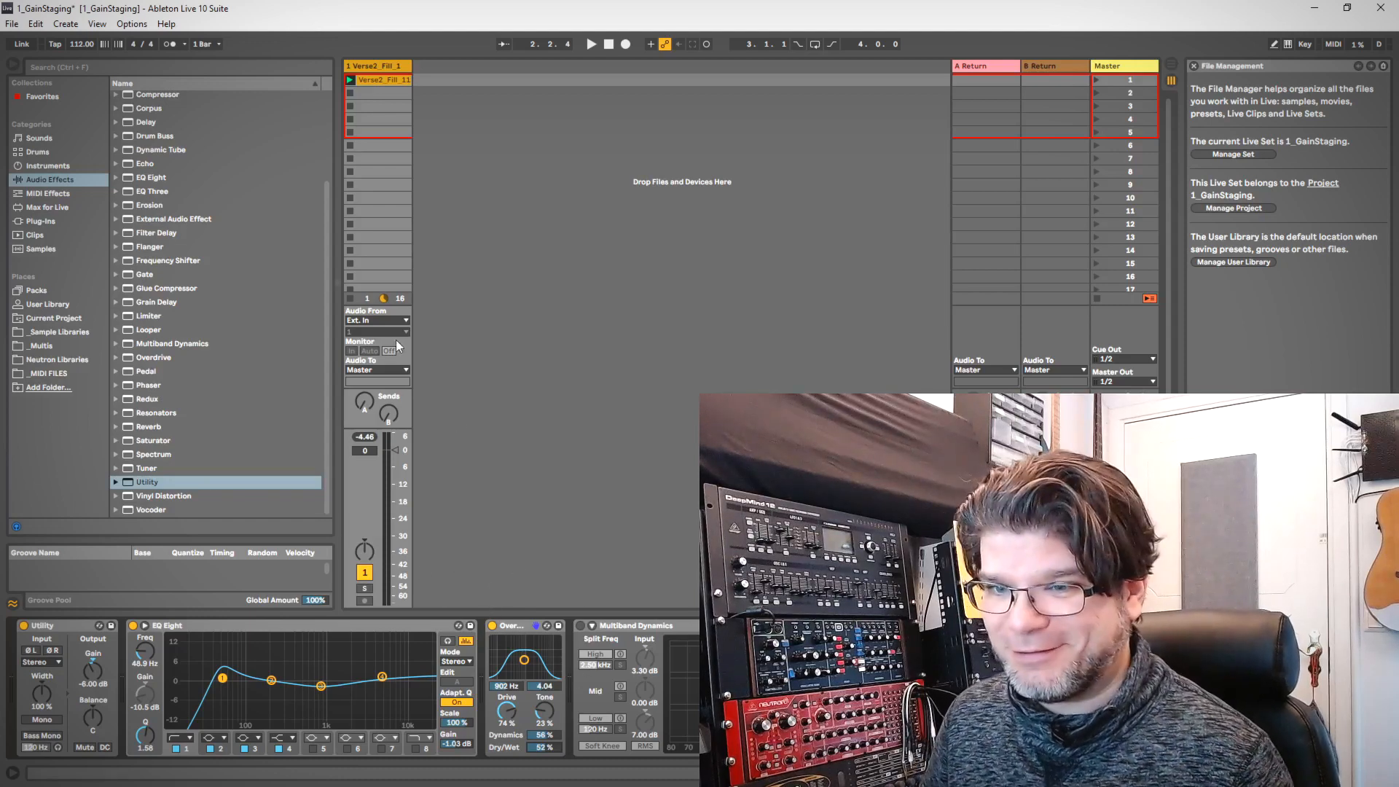
# - Add a Utility device after Overdrive and trim its gain to -3.28 dB while checking the track's peak level
pyautogui.moveTo(144, 483); pyautogui.dragTo(572, 681)
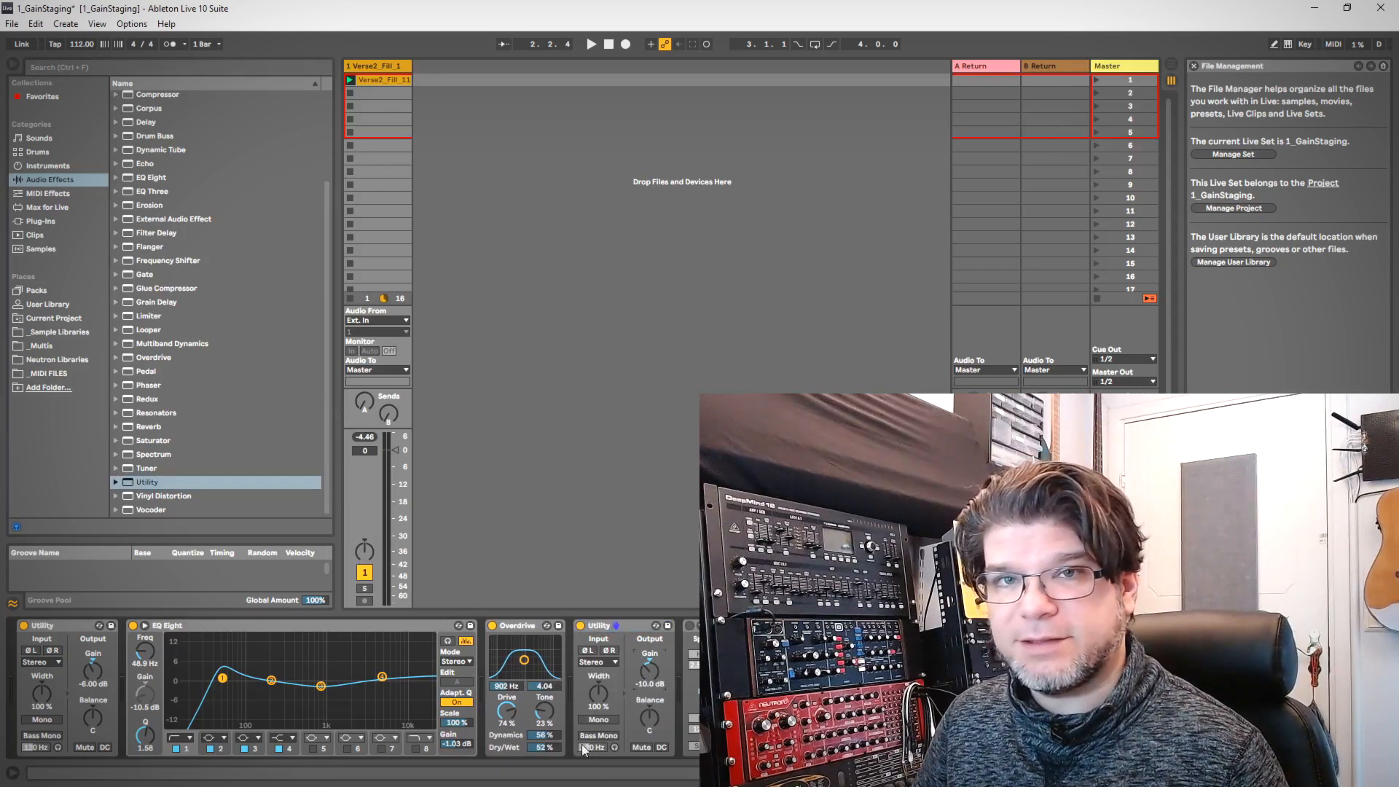
pyautogui.click(363, 438)
pyautogui.moveTo(654, 682); pyautogui.dragTo(654, 665)
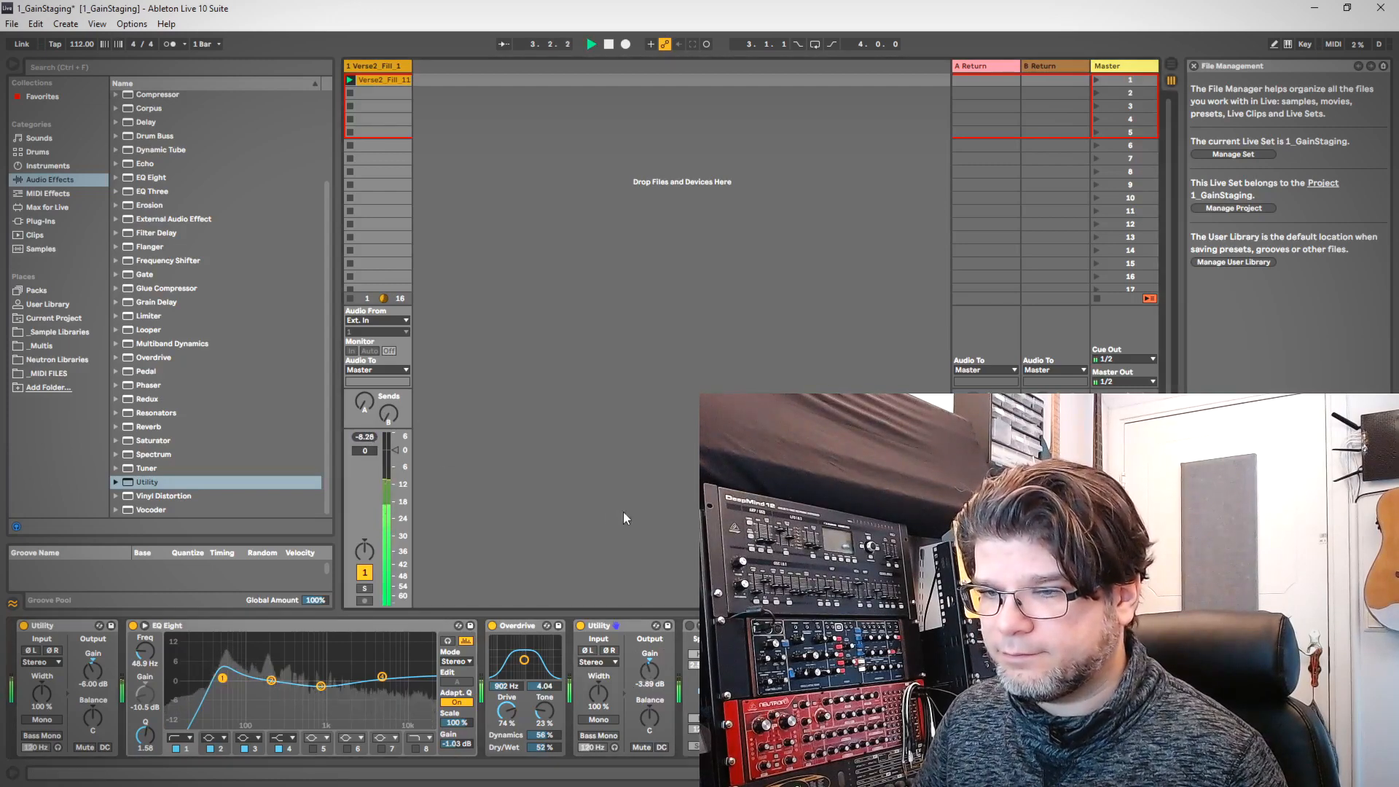
pyautogui.moveTo(650, 671); pyautogui.dragTo(650, 669)
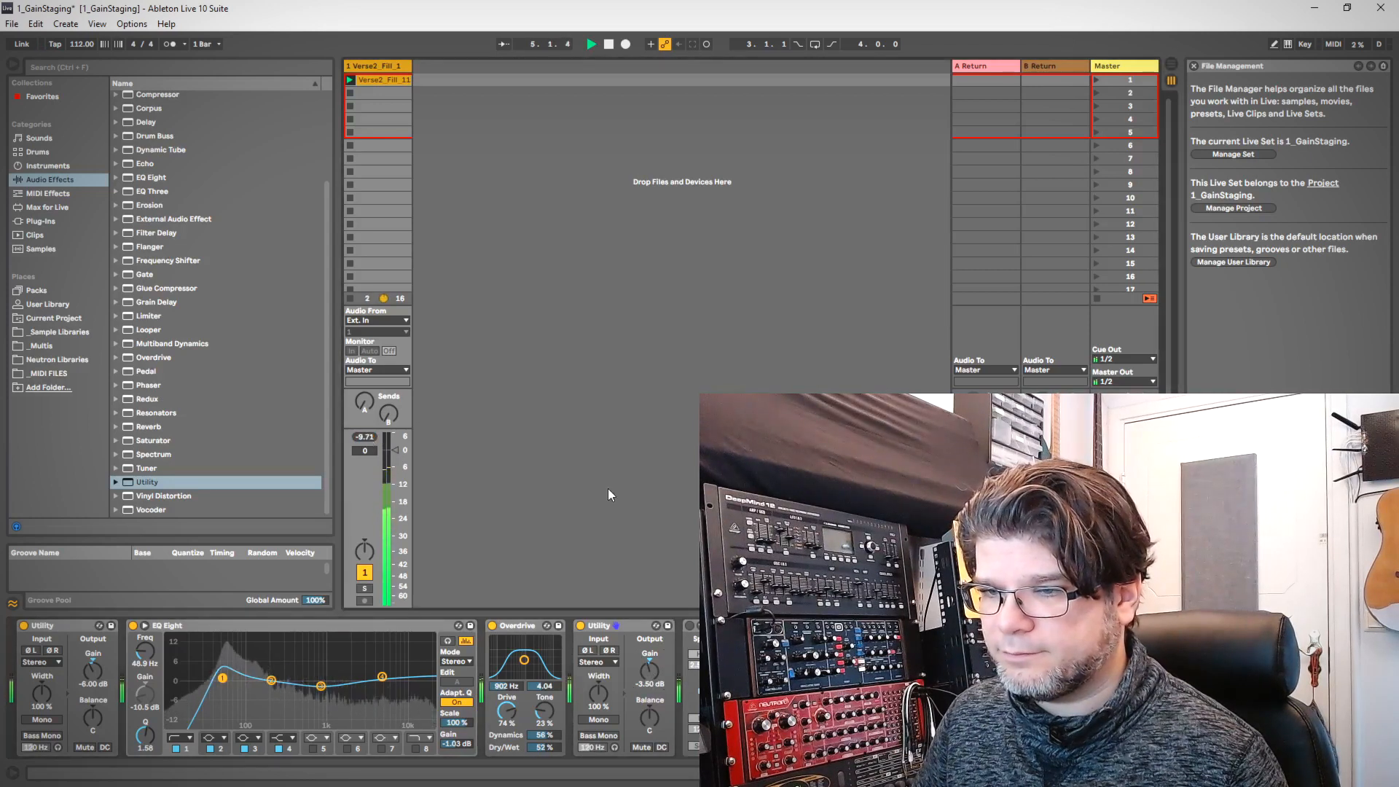
pyautogui.moveTo(655, 674); pyautogui.dragTo(656, 669)
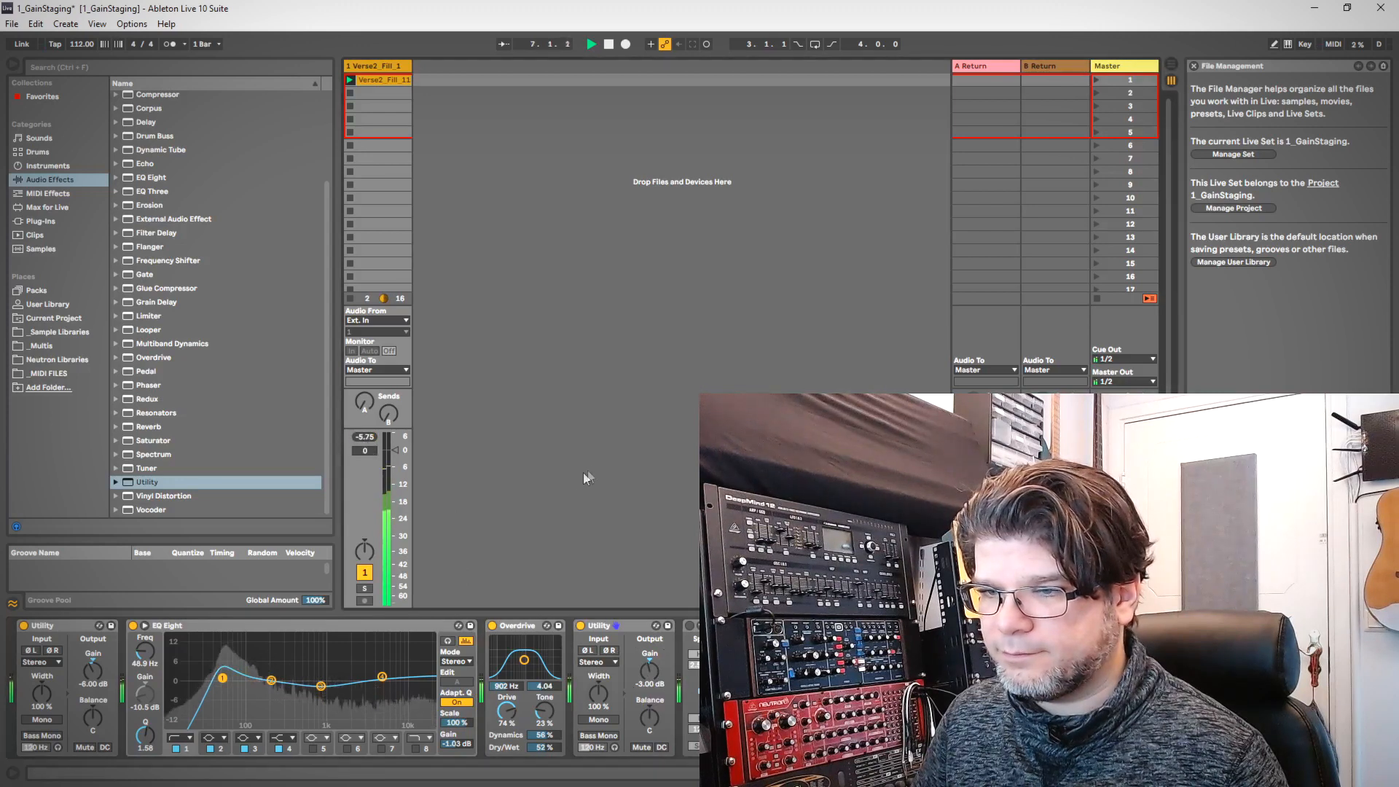
pyautogui.moveTo(649, 673); pyautogui.dragTo(650, 676)
pyautogui.click(366, 438)
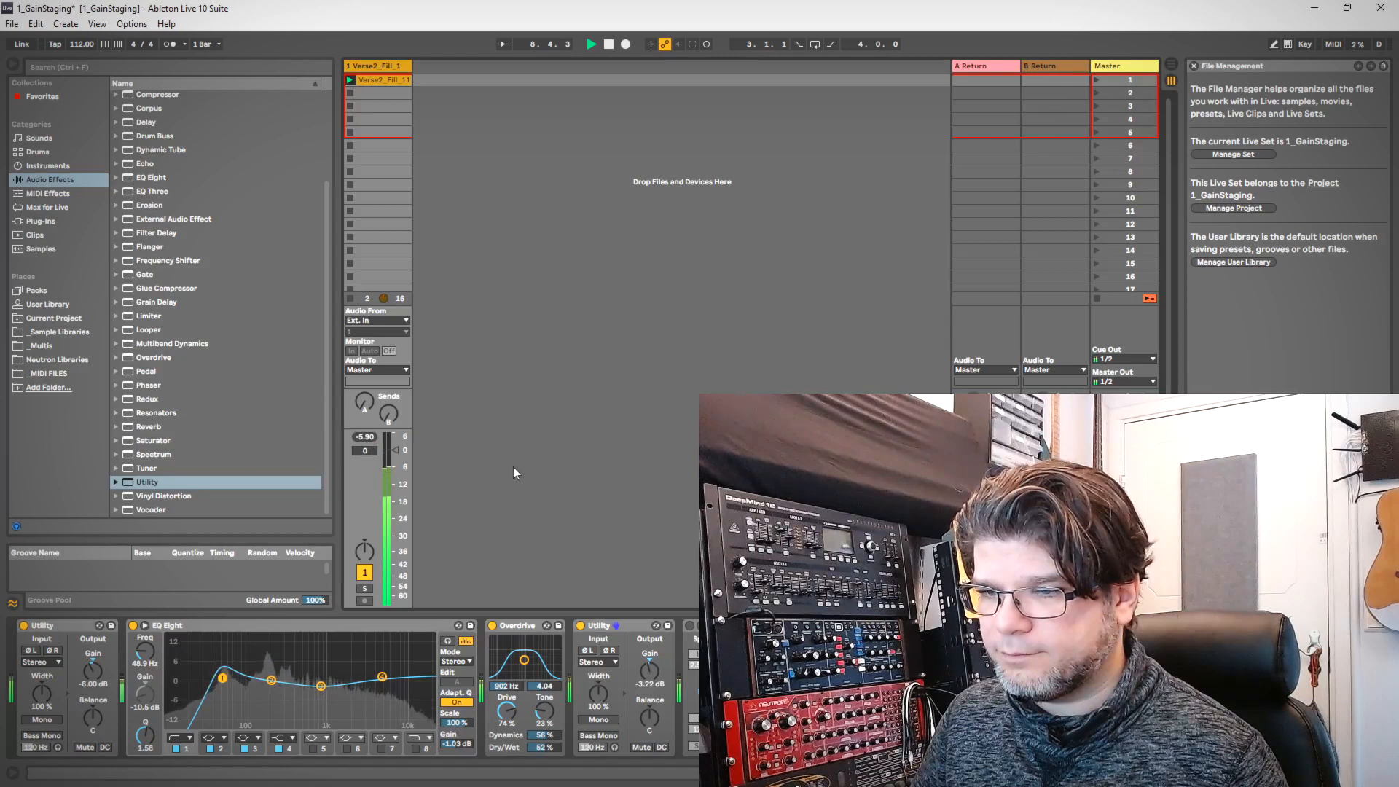
pyautogui.moveTo(650, 672); pyautogui.dragTo(654, 685)
pyautogui.click(366, 437)
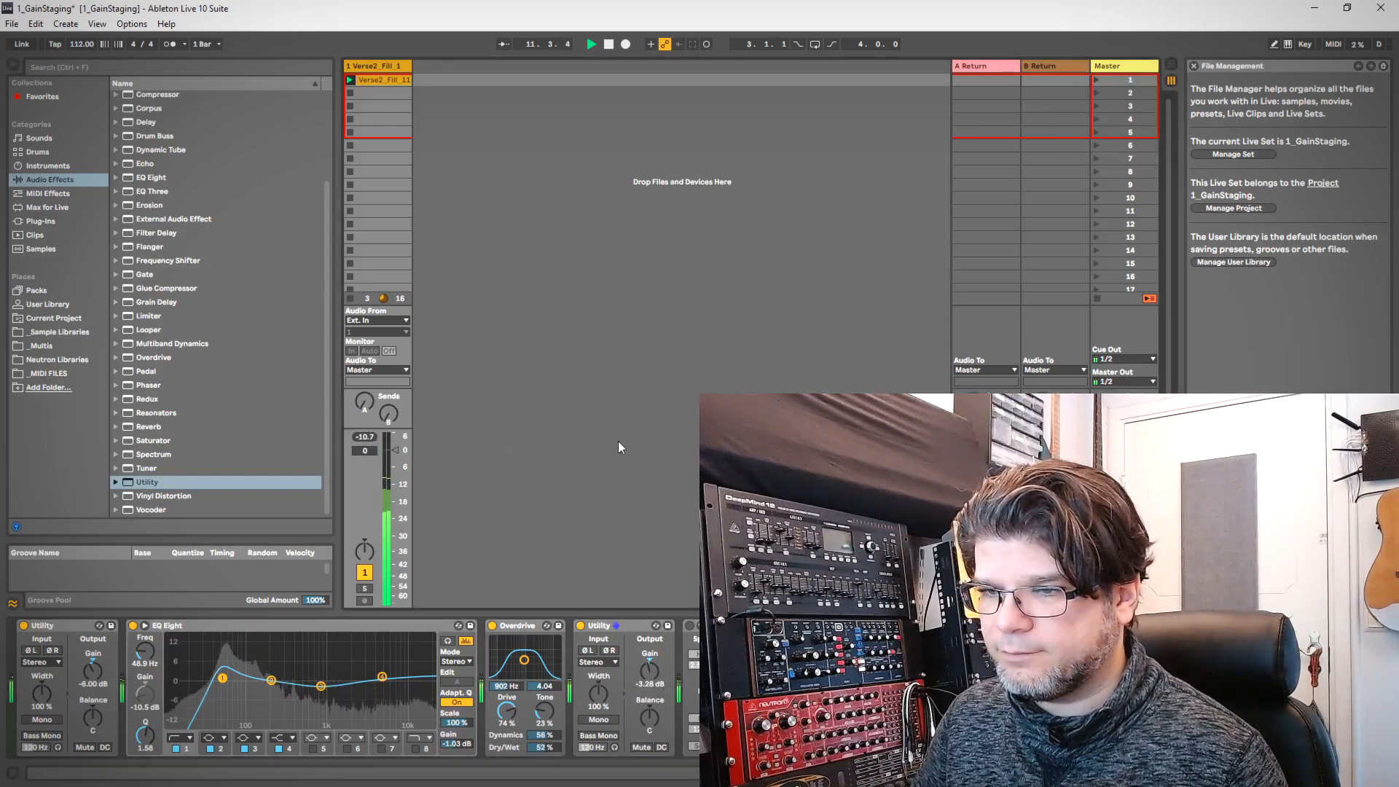
pyautogui.press('space')
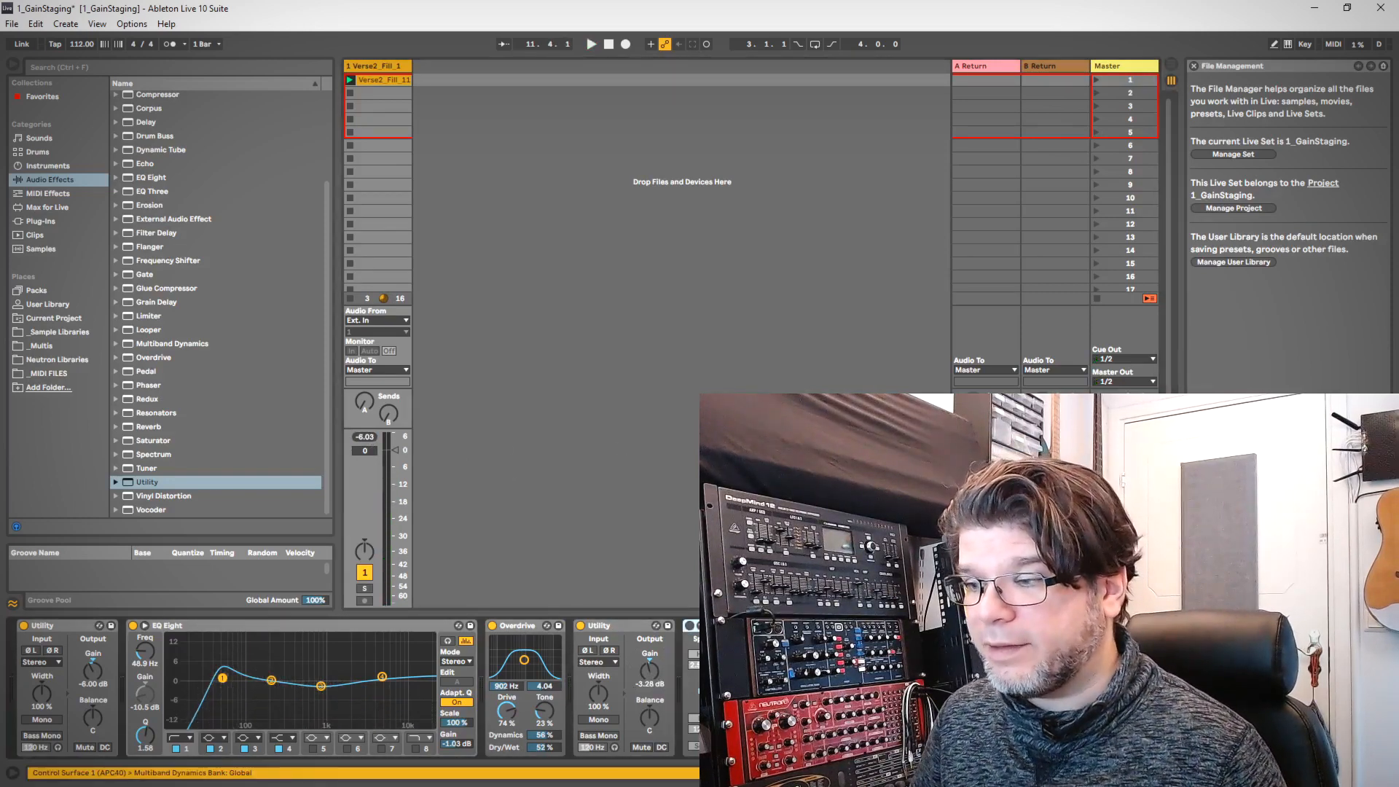
# - Turn Multiband Dynamics back on and play the track with a reset peak meter to check its level
pyautogui.click(690, 626)
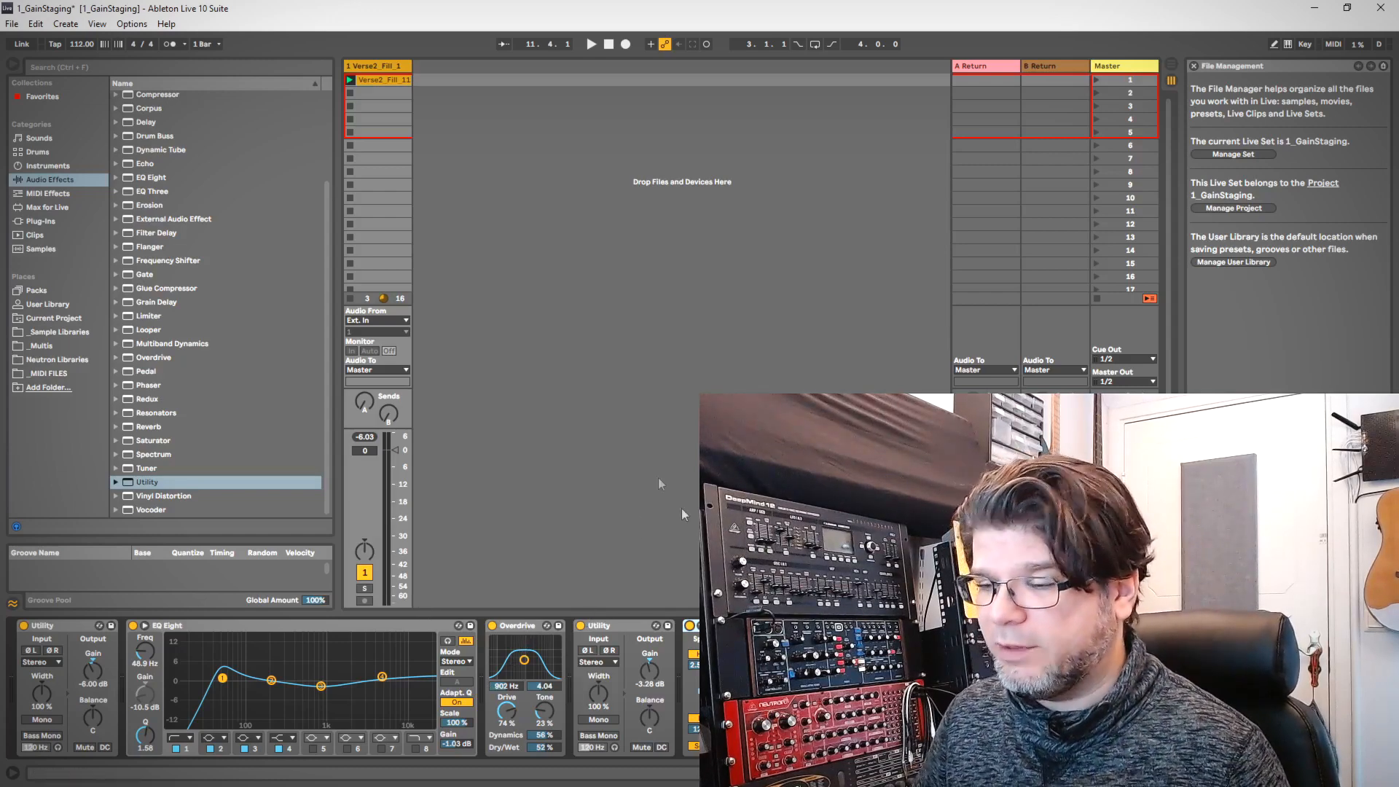
pyautogui.press('space')
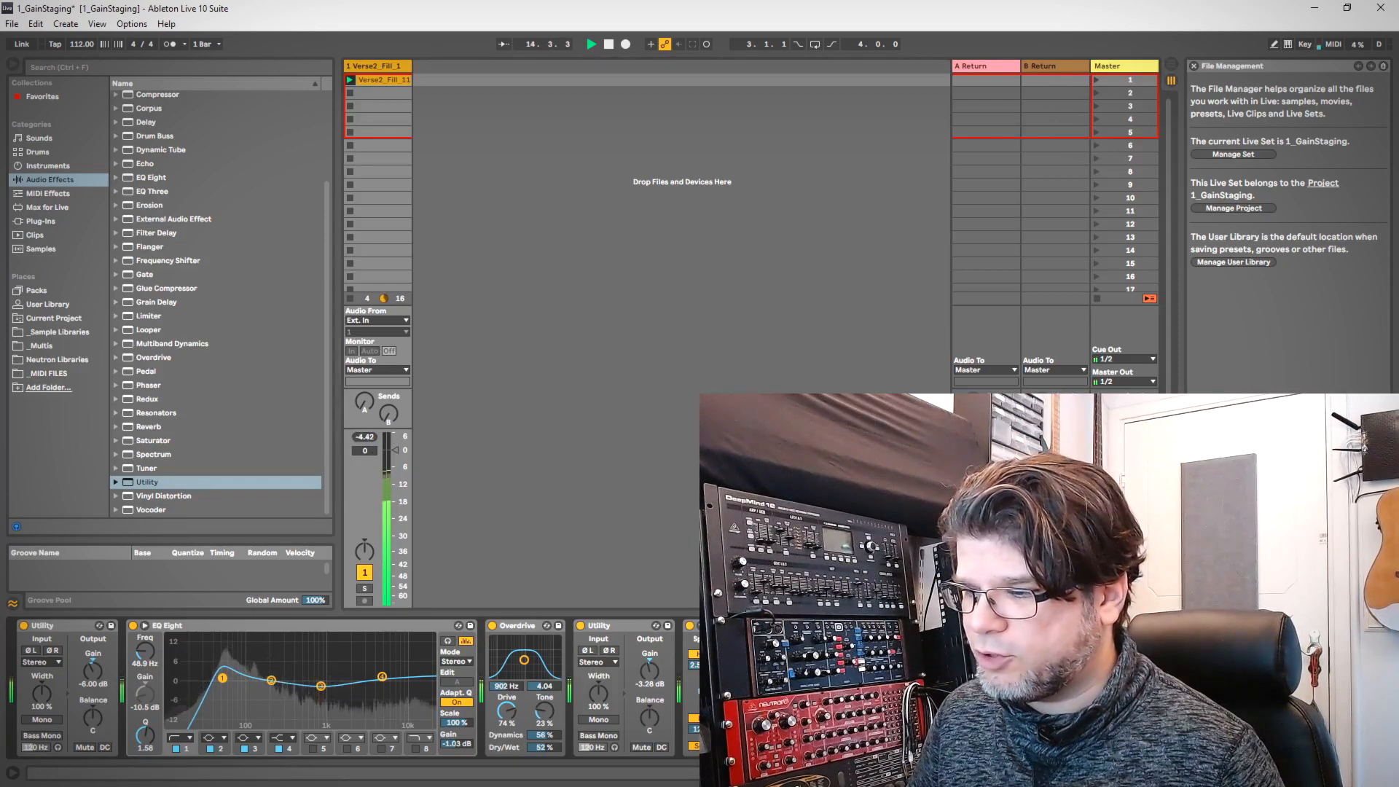
pyautogui.click(364, 437)
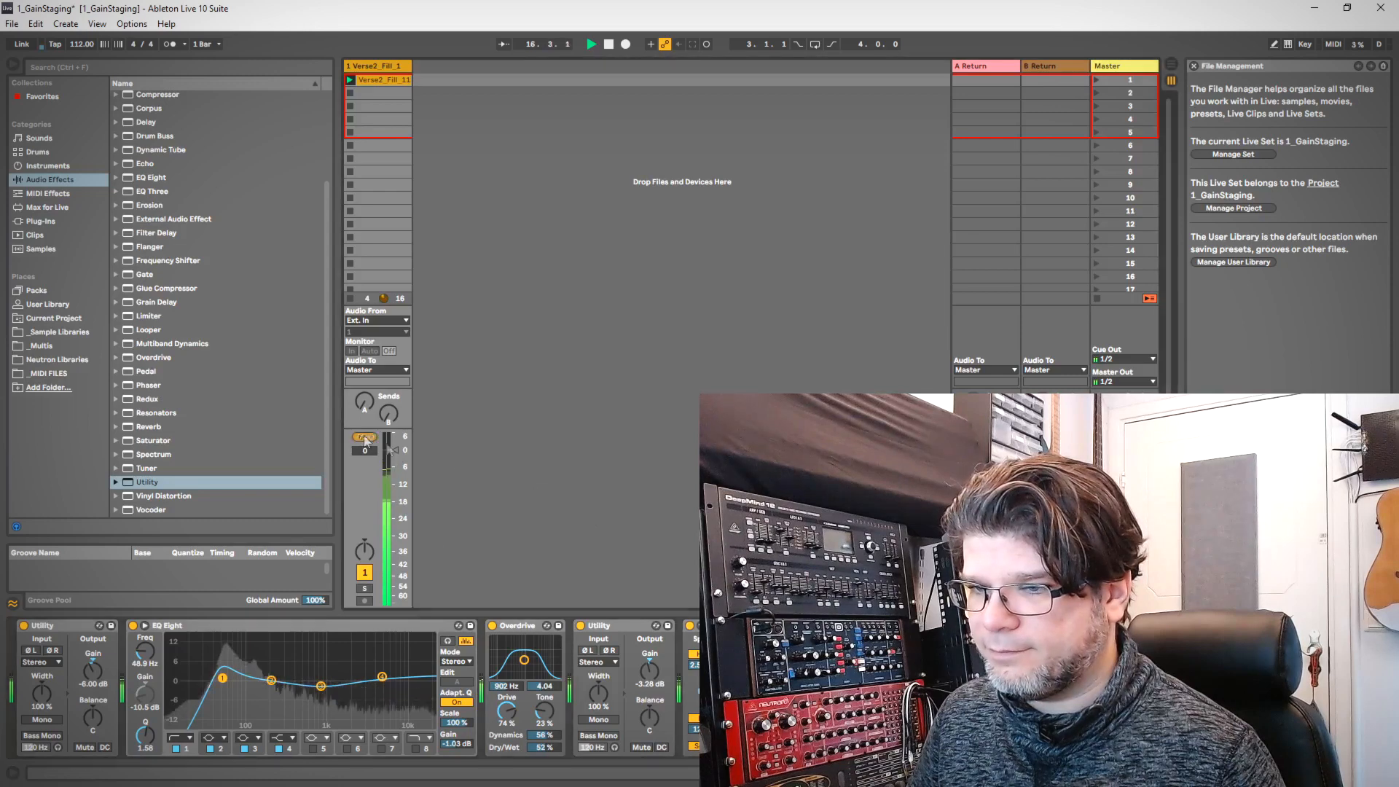
pyautogui.press('space')
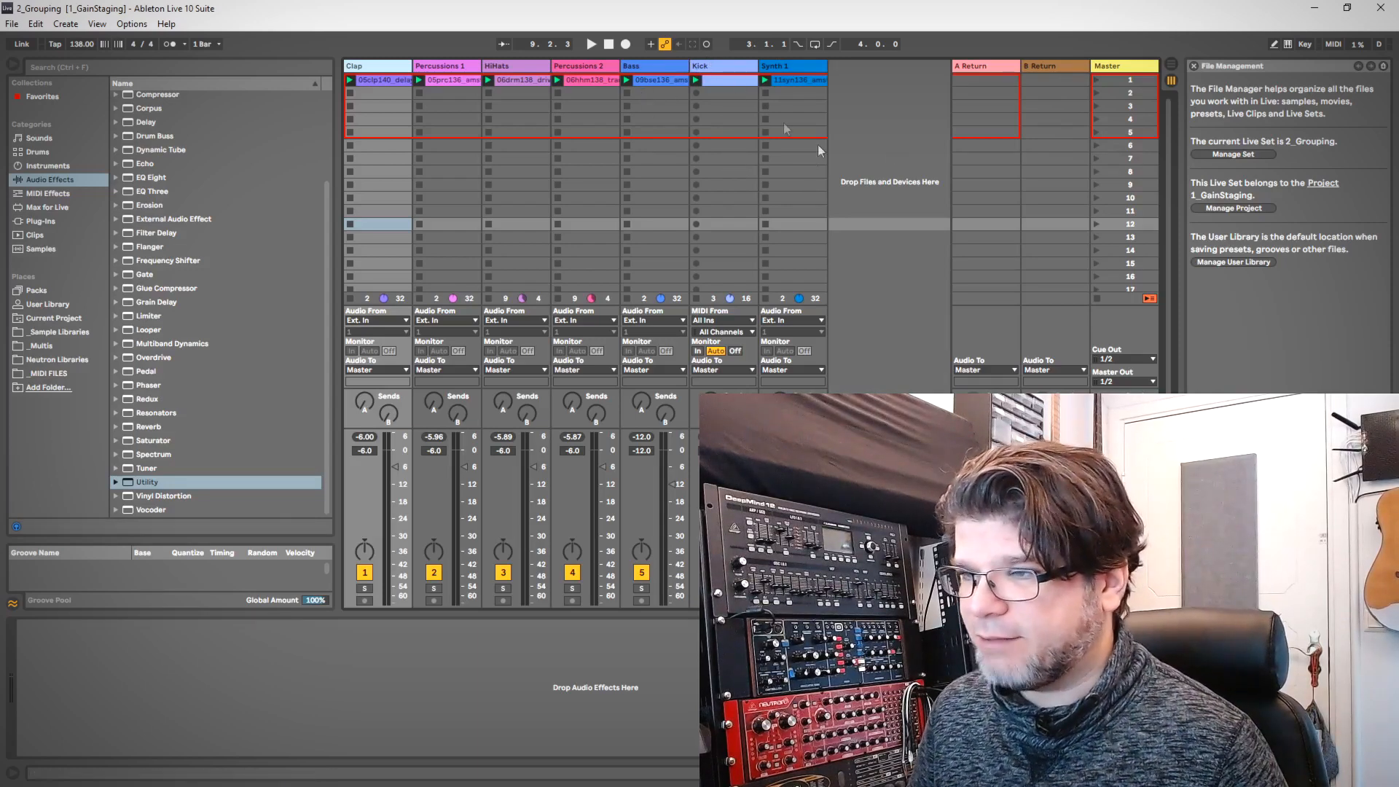
# - Launch the clips of all tracks from Clap to Synth 1 in the 2_Grouping set and play them together to check the levels
pyautogui.click(711, 602)
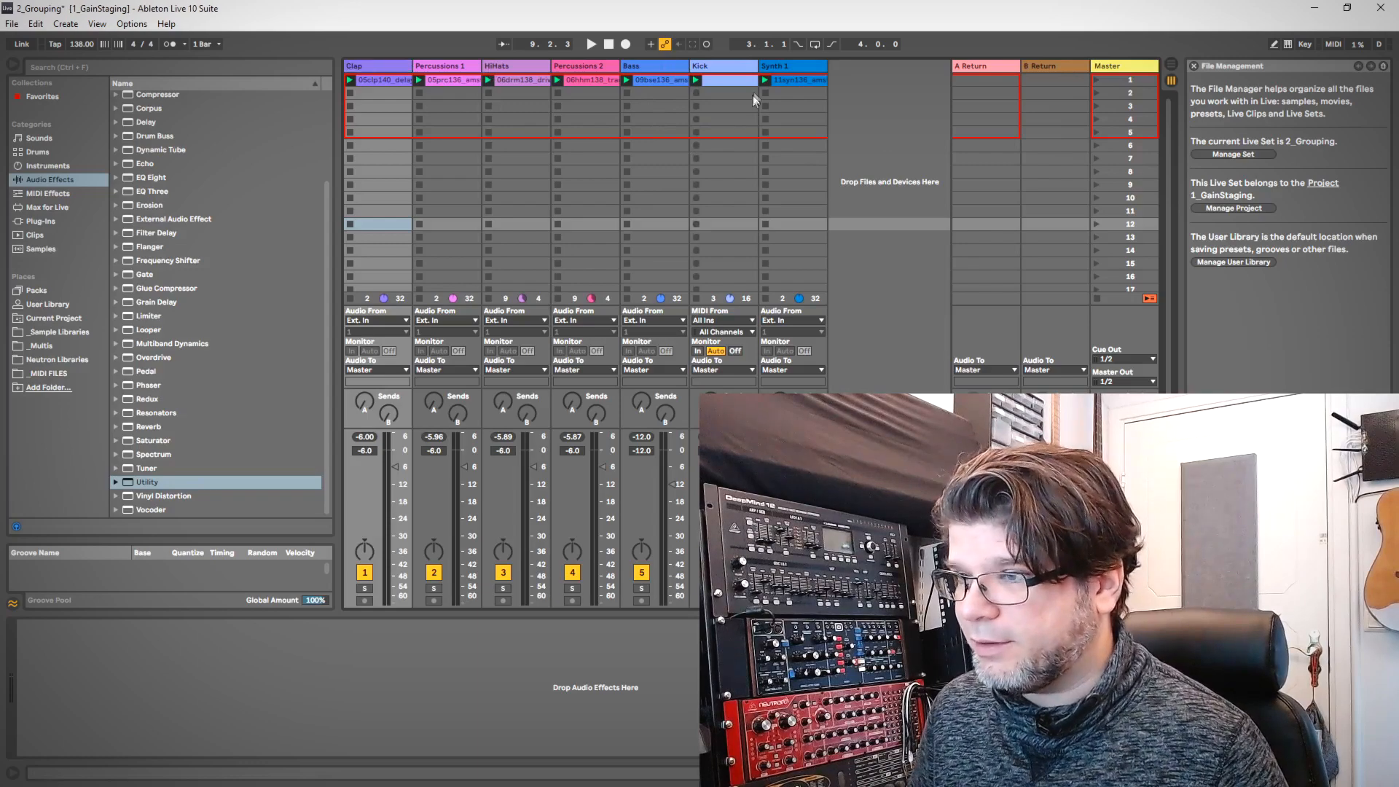
pyautogui.press('space')
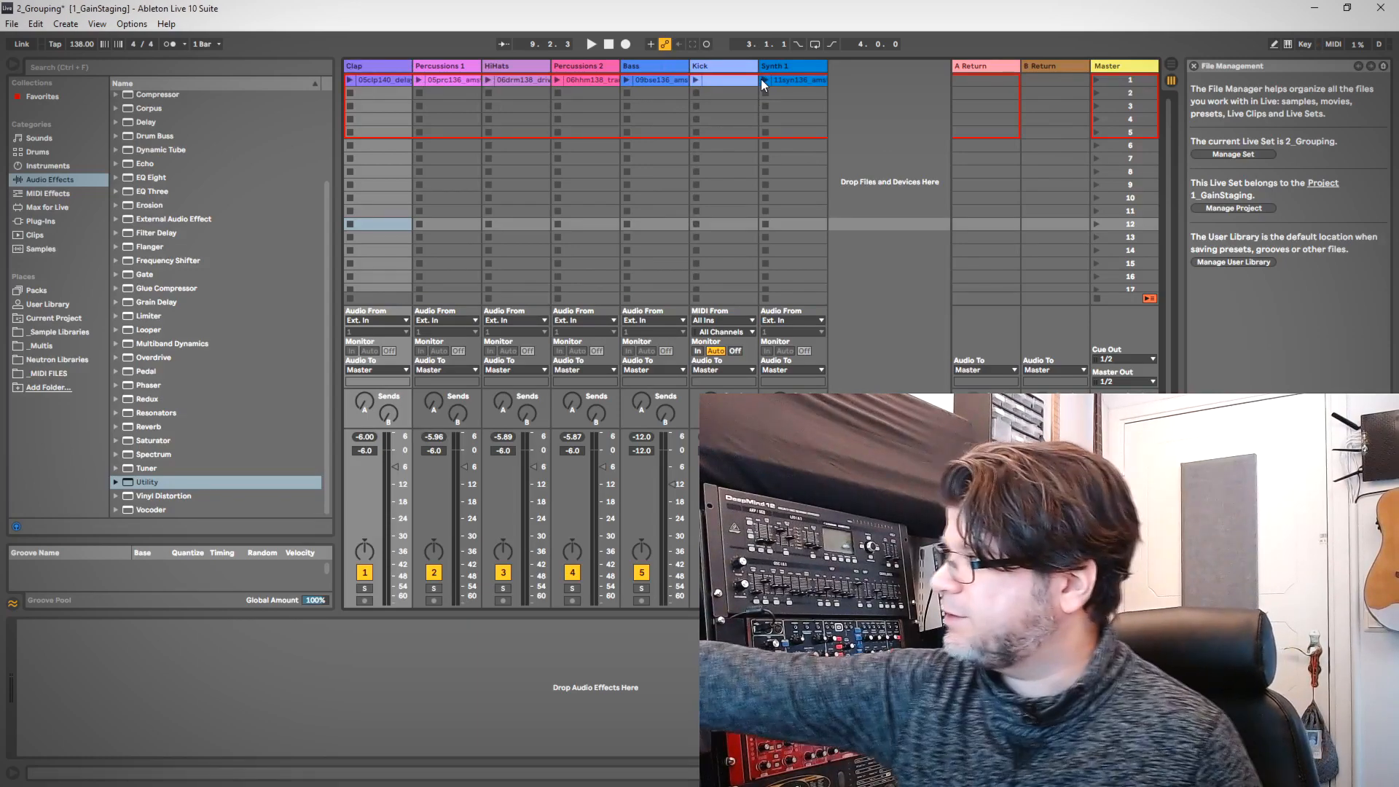
pyautogui.press('space')
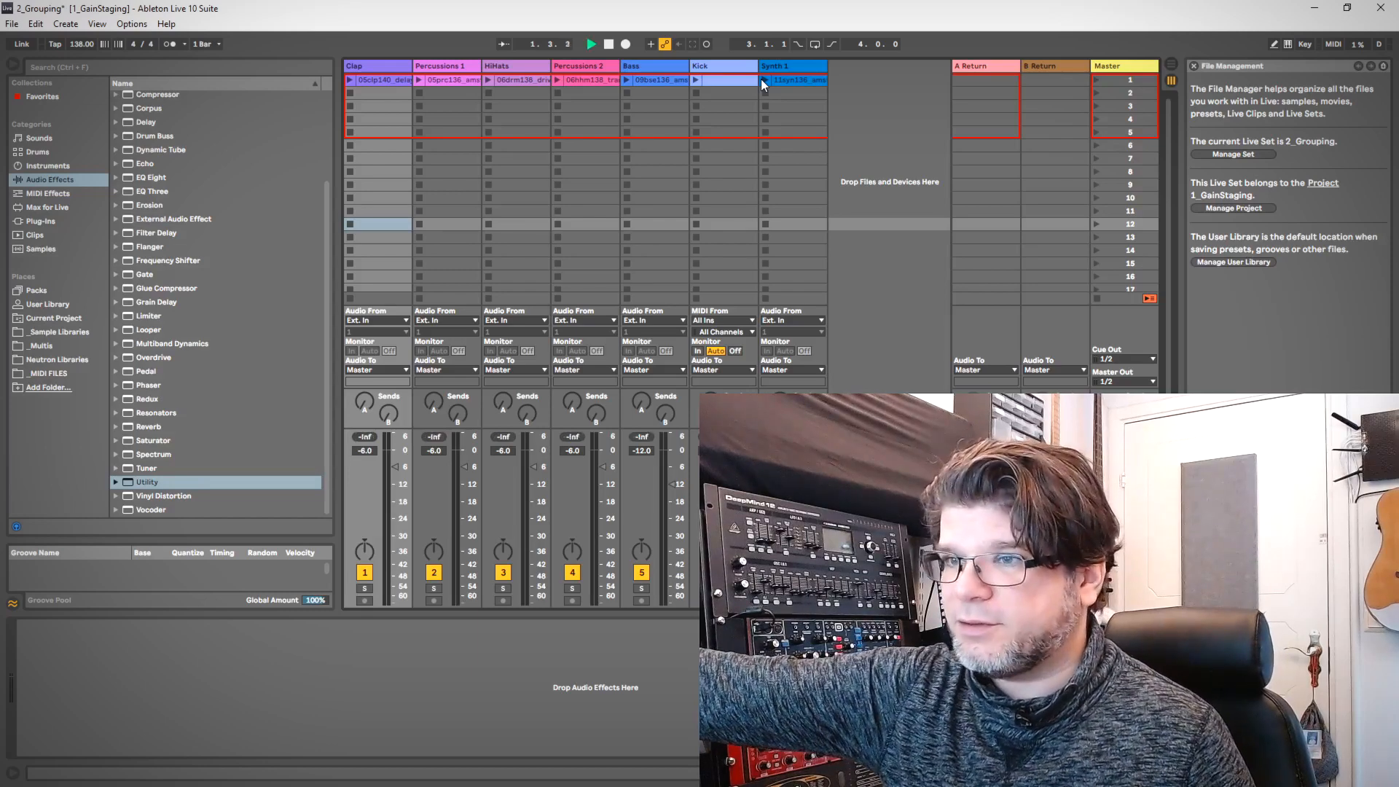
pyautogui.press('Return')
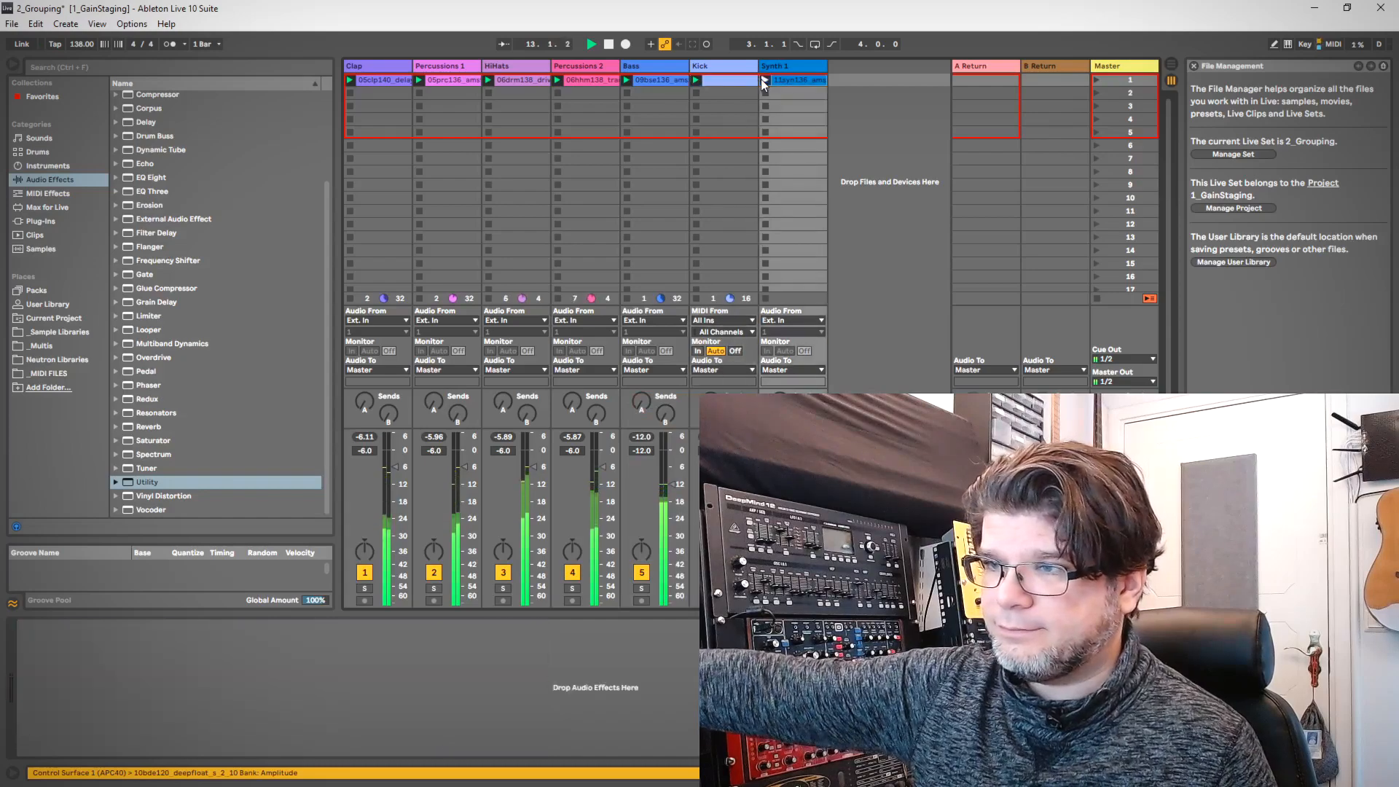
pyautogui.press('space')
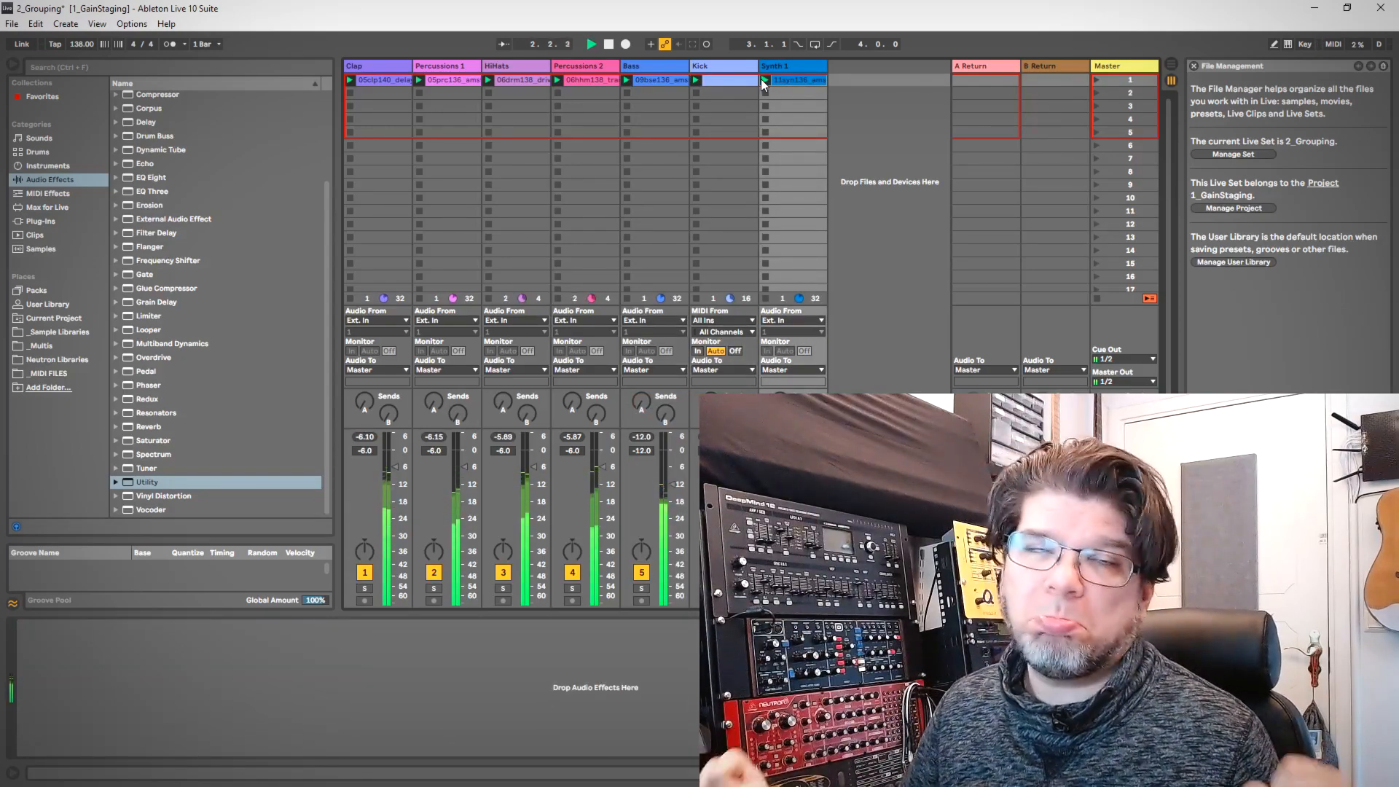
pyautogui.press('space')
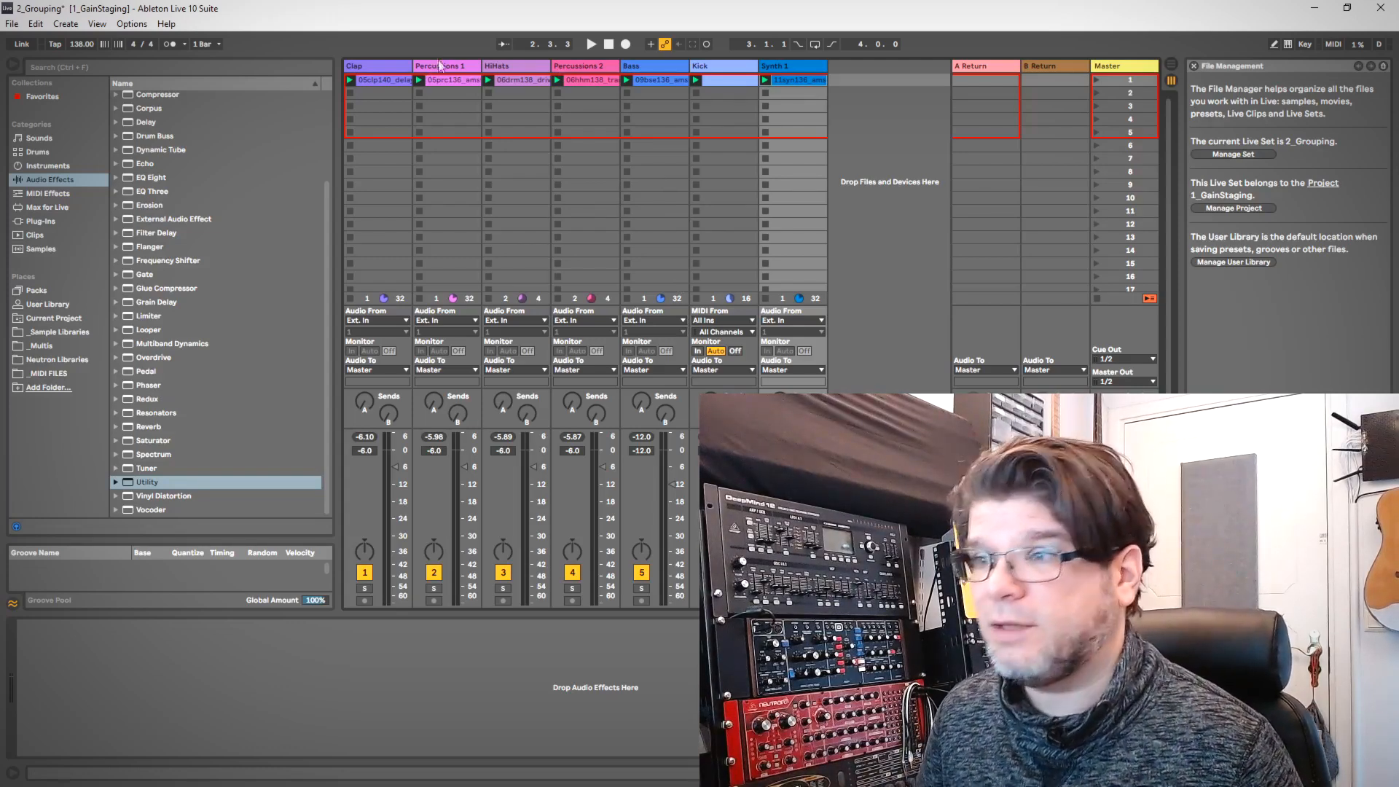
# - Group the Bass and Kick tracks, name the group KICK AND BASS, and widen its track so the full name fits
pyautogui.click(722, 66)
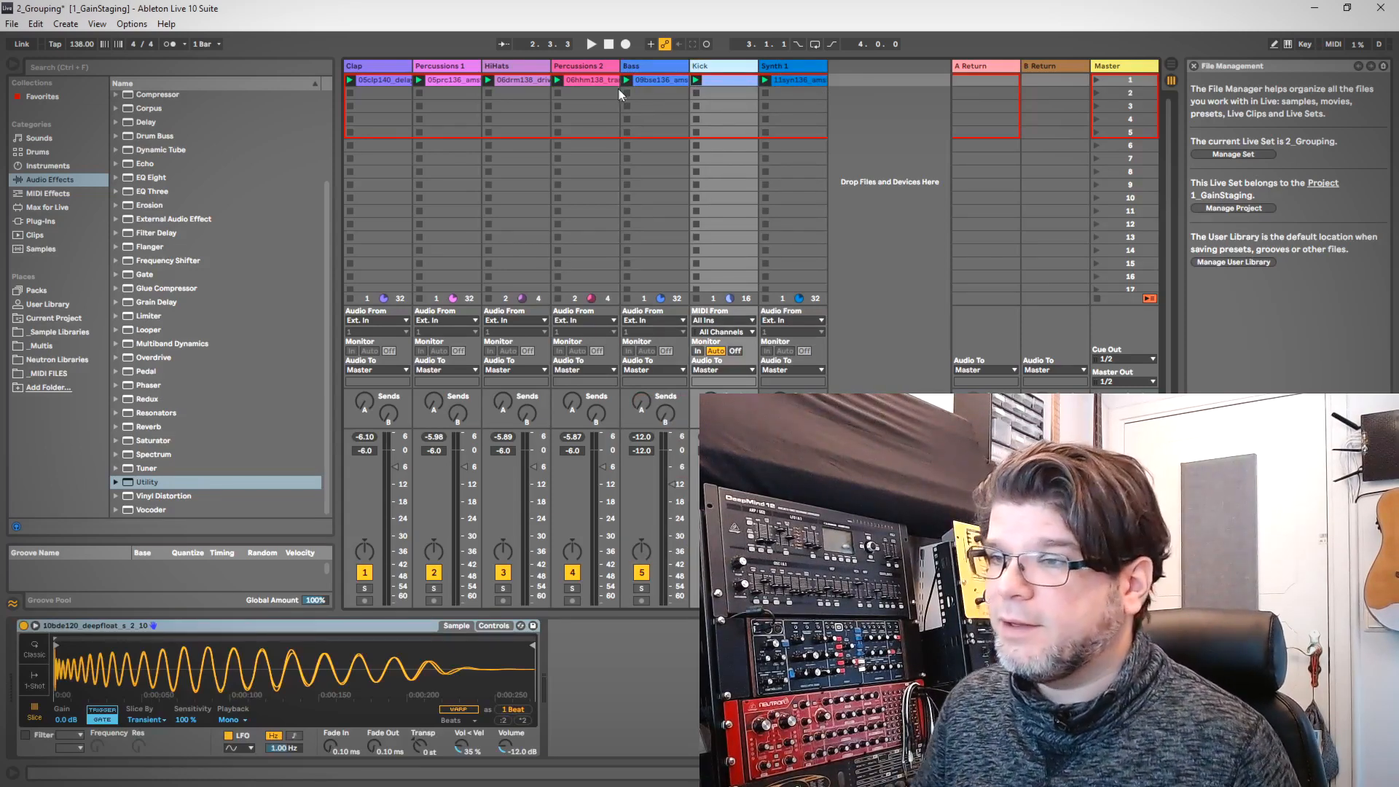
pyautogui.click(674, 67)
pyautogui.keyDown('shift'); pyautogui.click(734, 67); pyautogui.keyUp('shift')
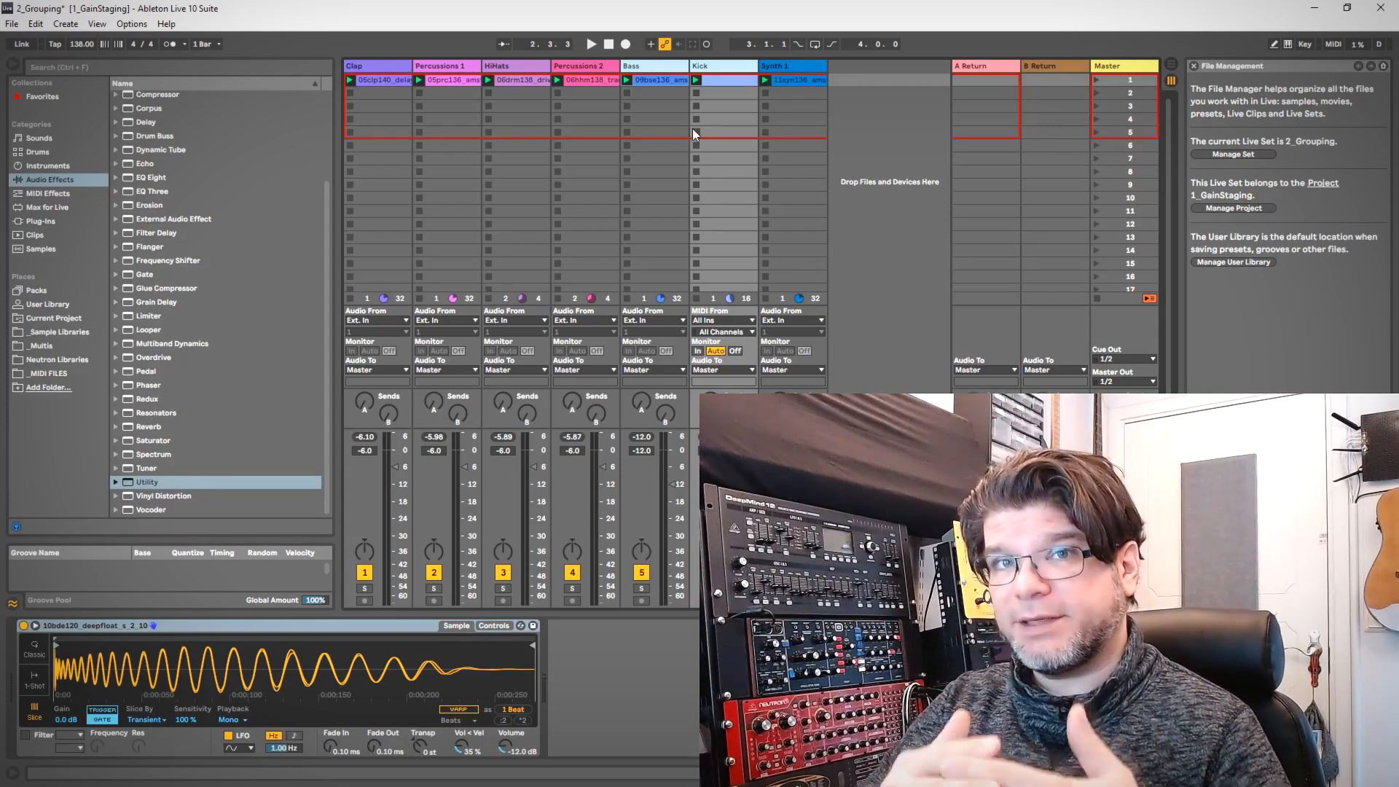
pyautogui.hotkey('ctrl', 'g')
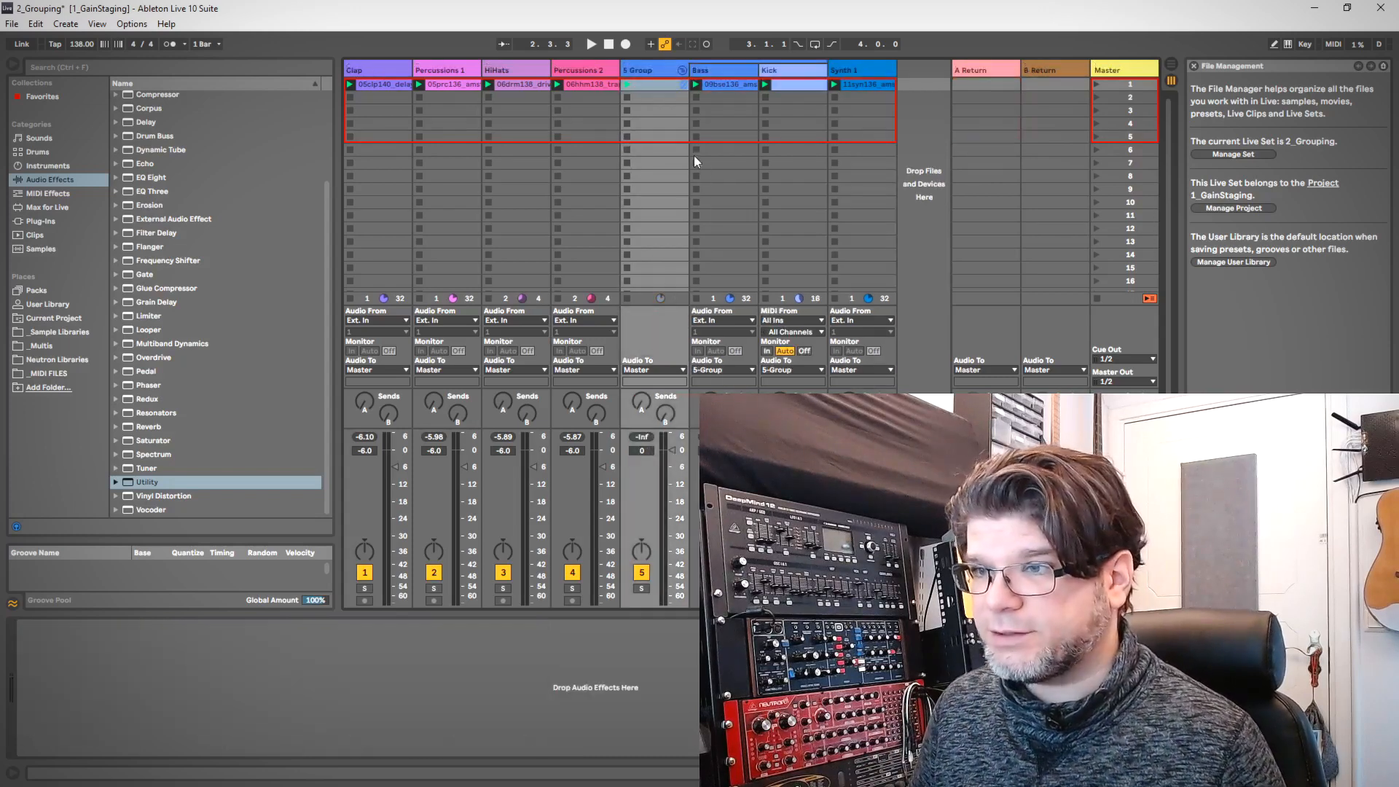
pyautogui.rightClick(664, 72)
pyautogui.hotkey('ctrl', 'r')
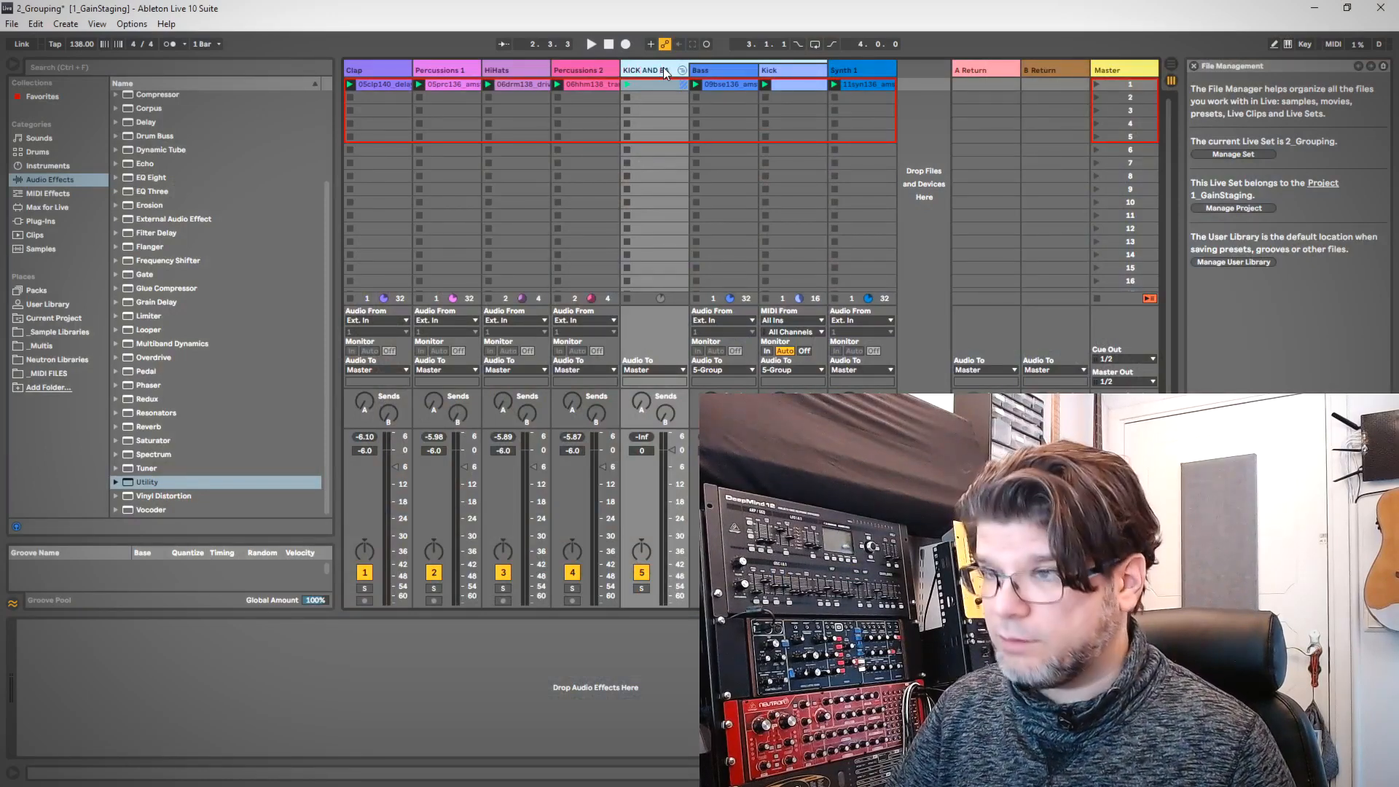
pyautogui.press('Return')
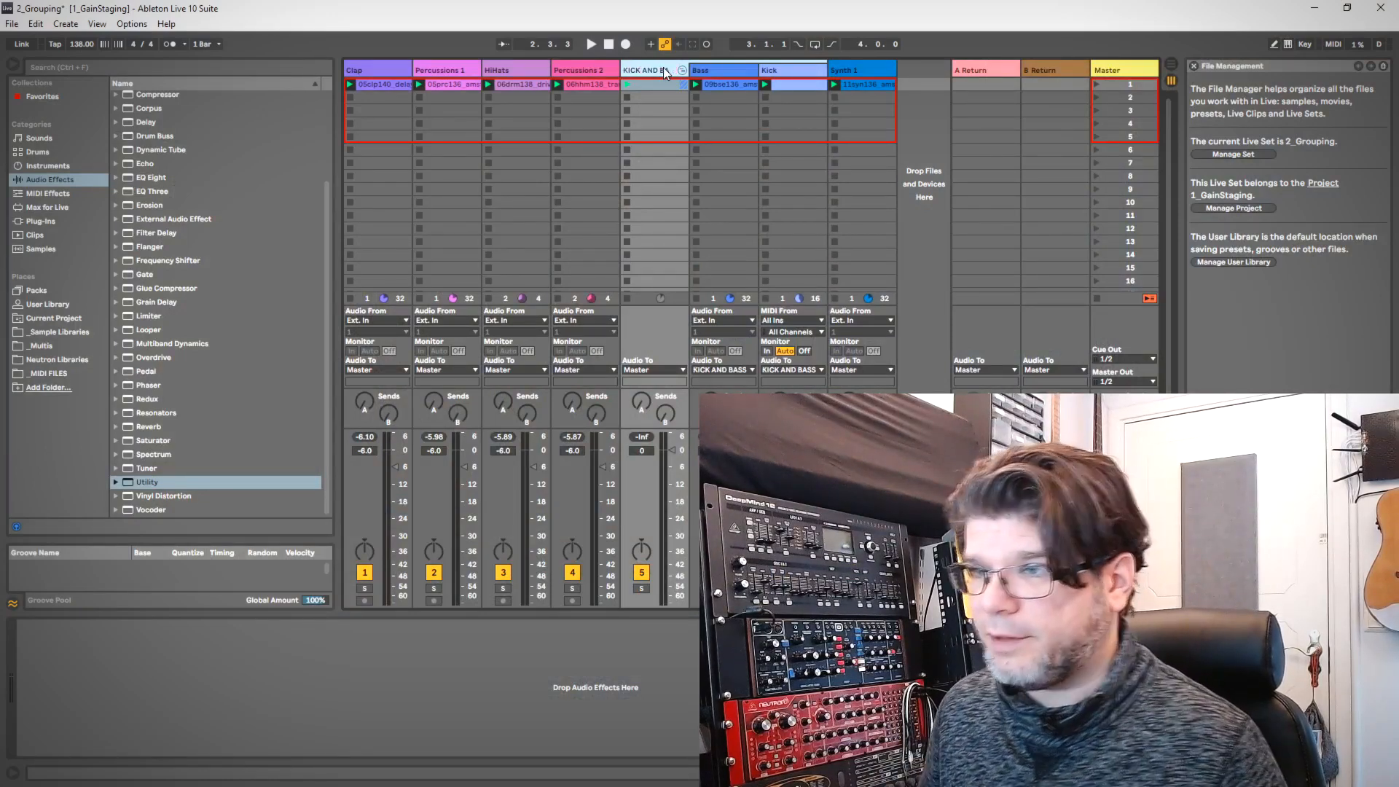
pyautogui.moveTo(688, 70); pyautogui.dragTo(701, 70)
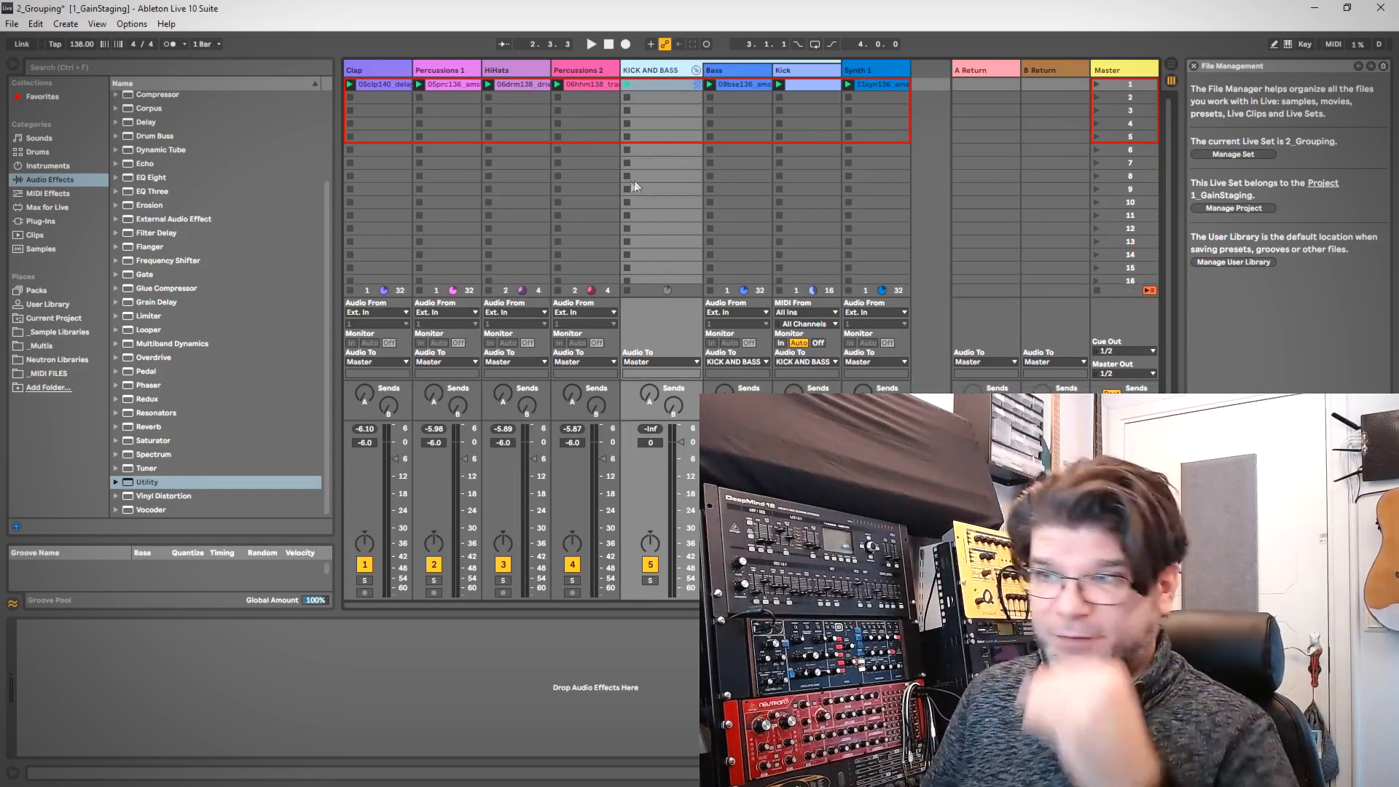
# - Place the Kick track before Bass inside the KICK AND BASS group and colour the group track turquoise
pyautogui.click(798, 69)
pyautogui.moveTo(714, 80); pyautogui.dragTo(716, 70)
pyautogui.rightClick(665, 71)
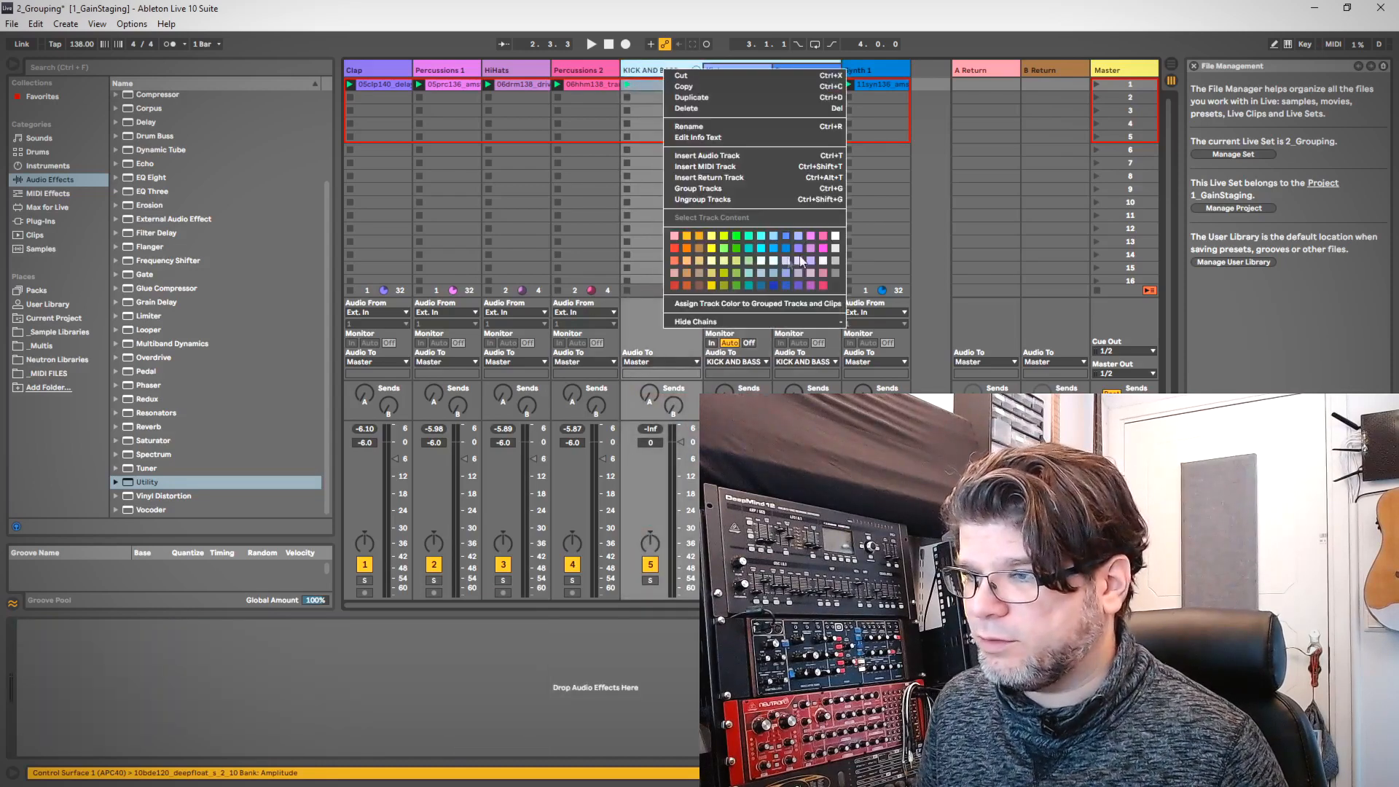
pyautogui.click(763, 238)
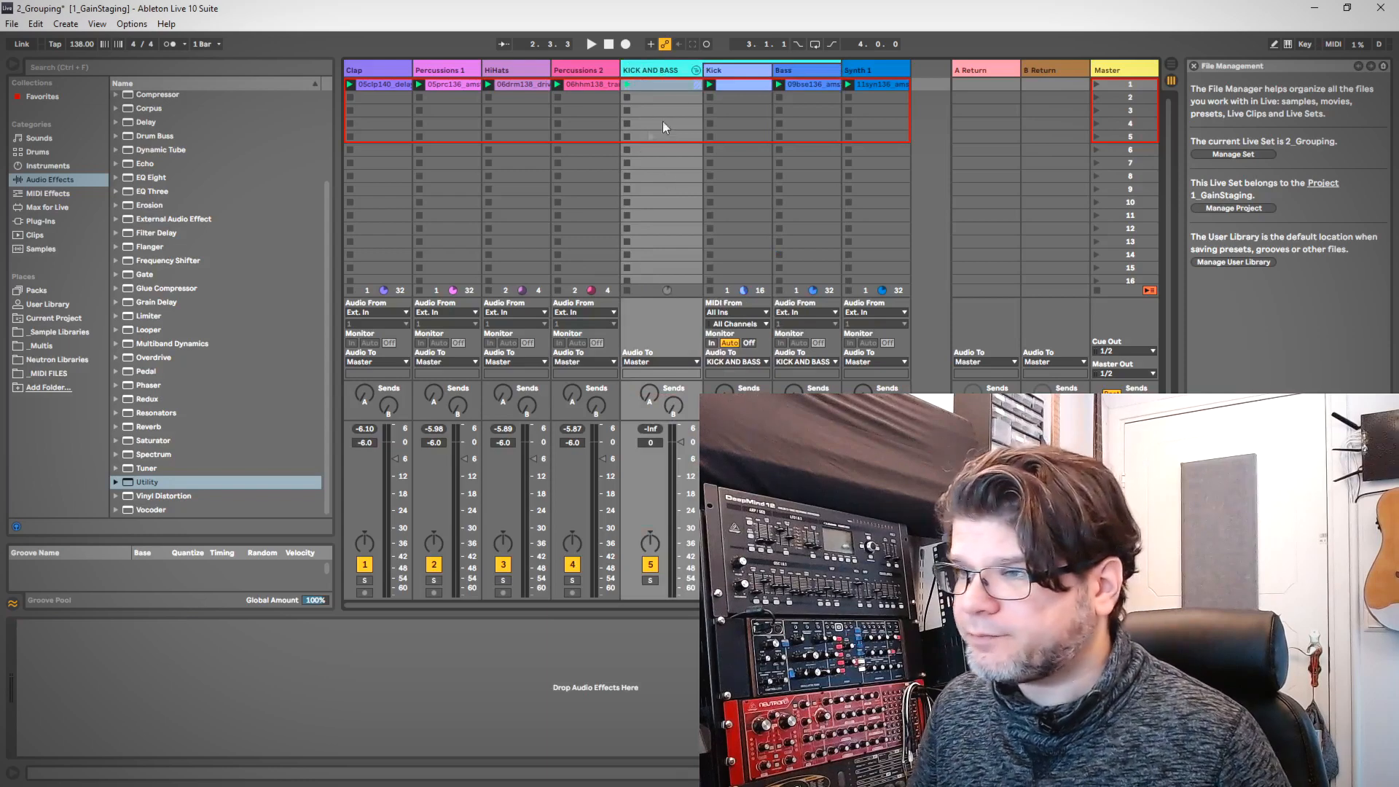
# - Move HiHats in front of Clap and group the four tracks from HiHats to Percussions 2
pyautogui.click(597, 69)
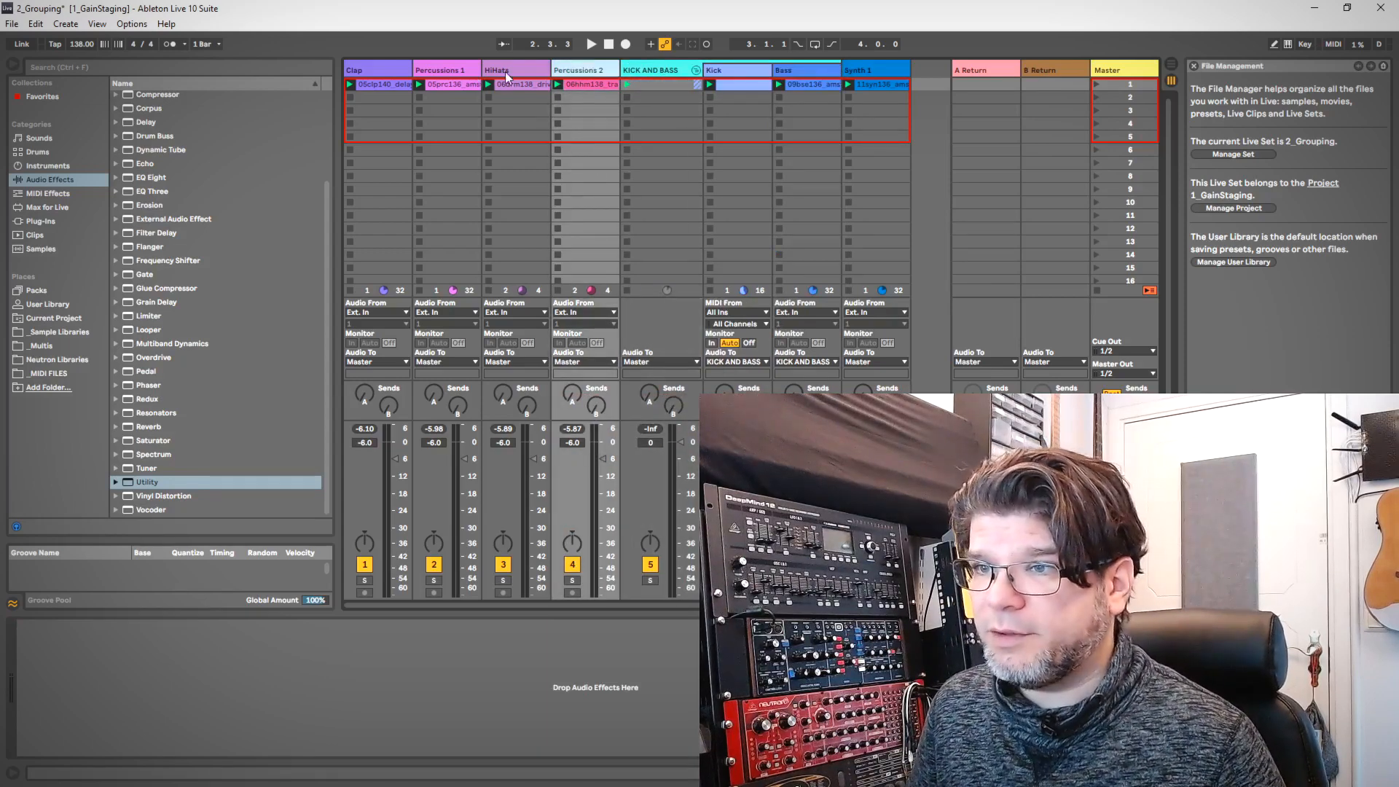
pyautogui.moveTo(513, 68); pyautogui.dragTo(348, 70)
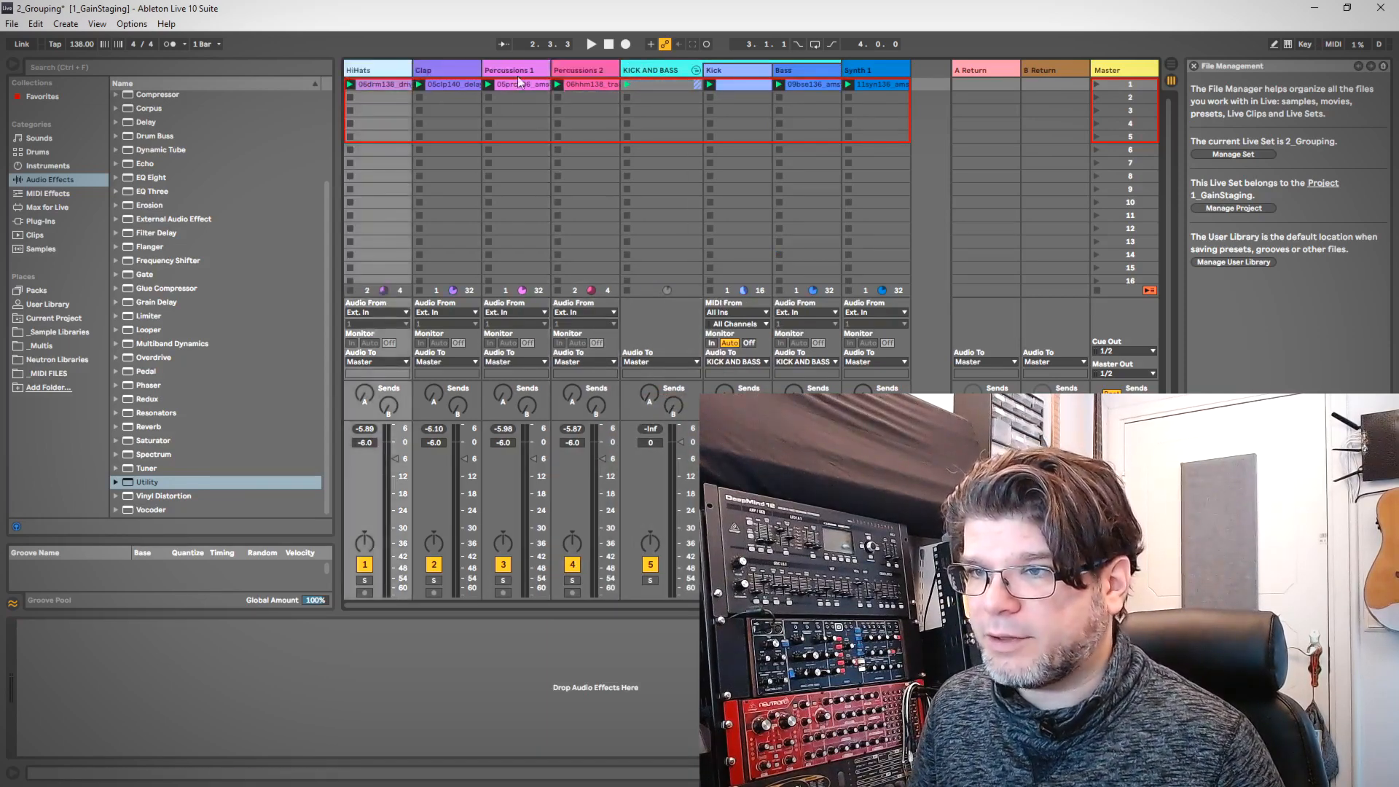
pyautogui.click(591, 70)
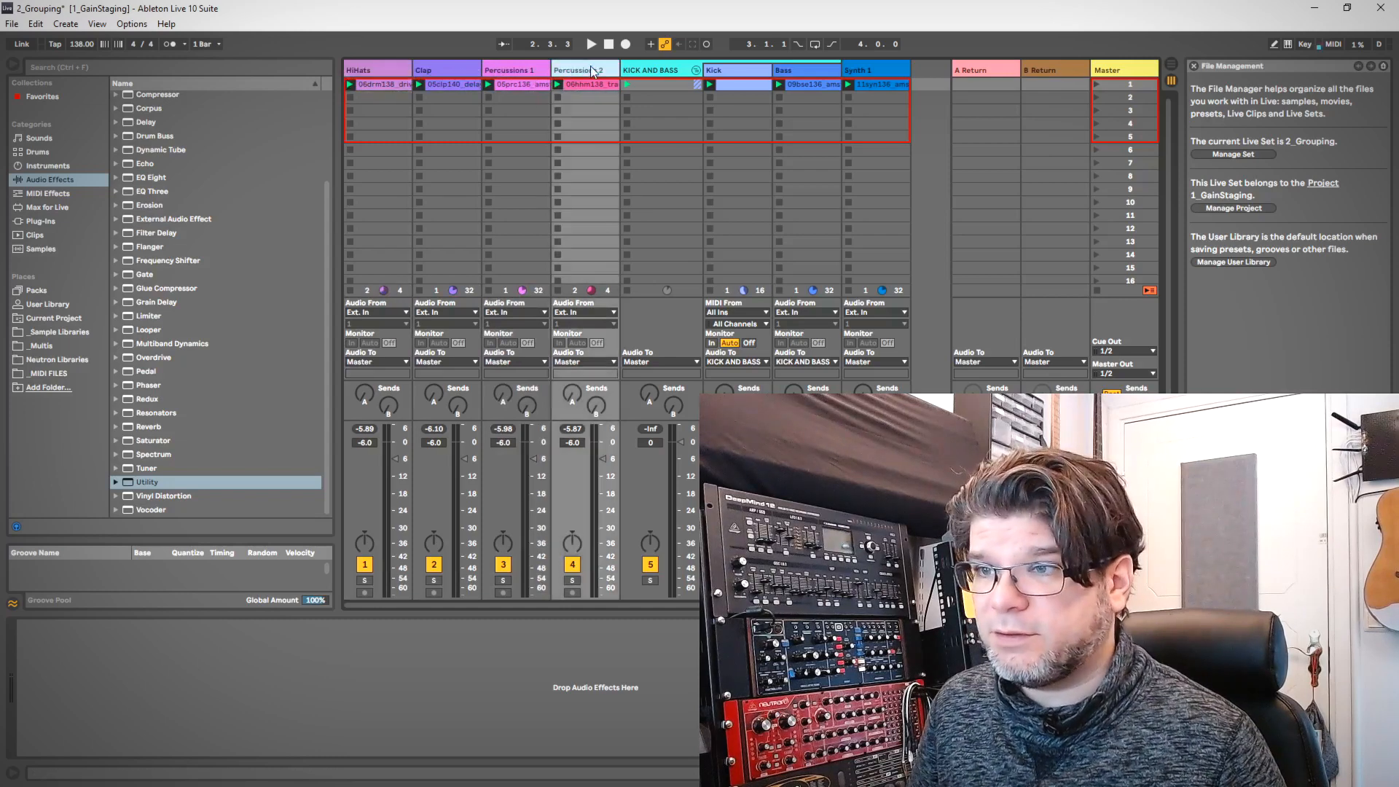
pyautogui.keyDown('shift'); pyautogui.click(395, 72); pyautogui.keyUp('shift')
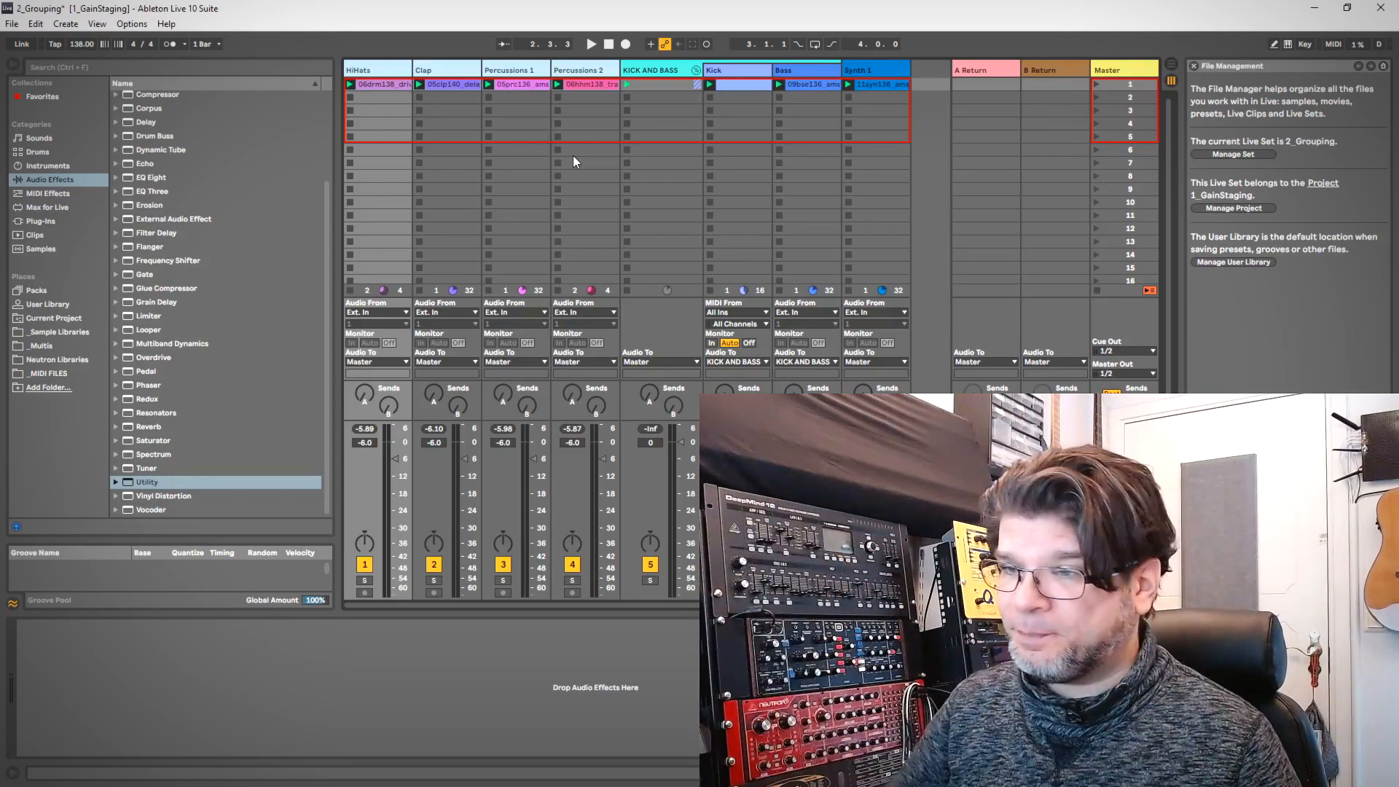
pyautogui.hotkey('ctrl', 'g')
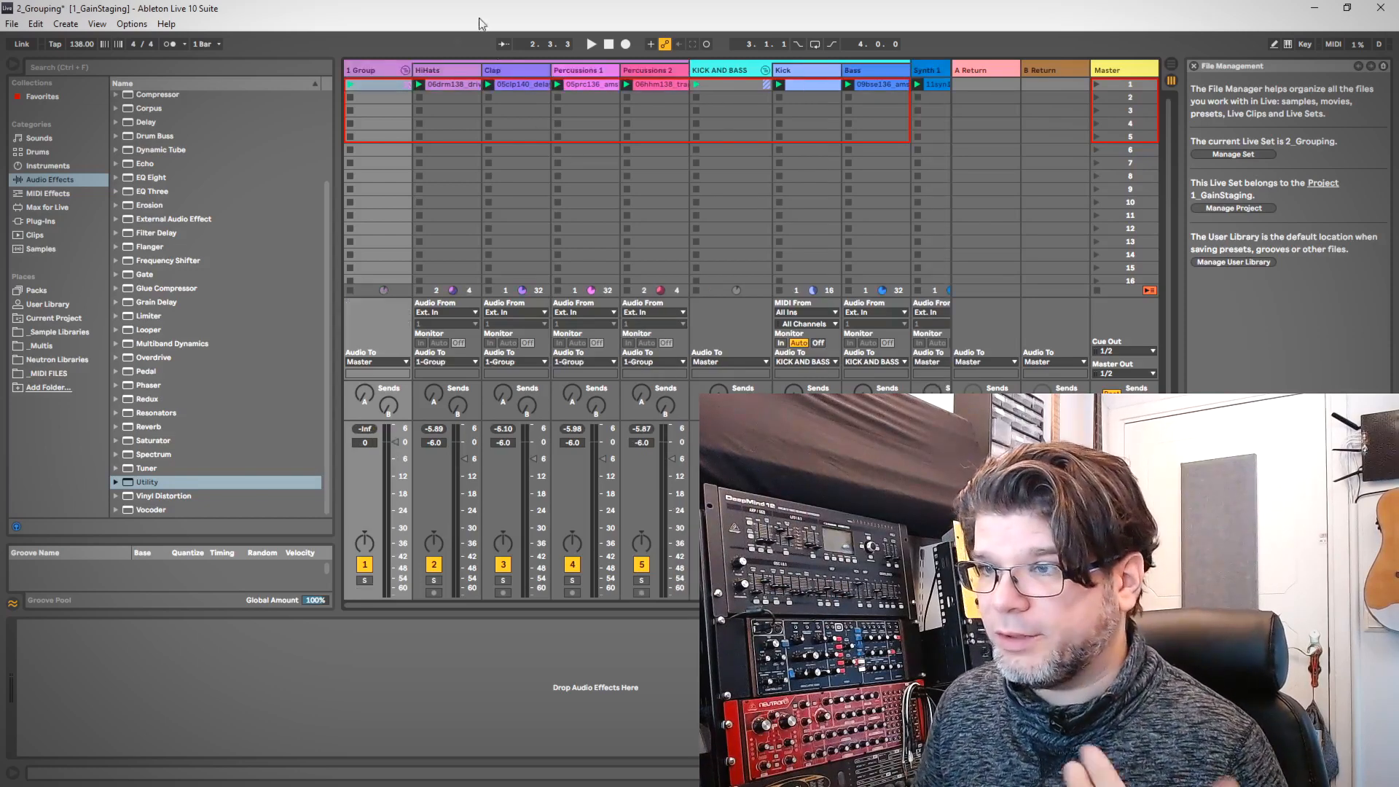
# - Rename the new drum group PERCUSSIONS and colour its group track yellow
pyautogui.rightClick(377, 69)
pyautogui.click(403, 127)
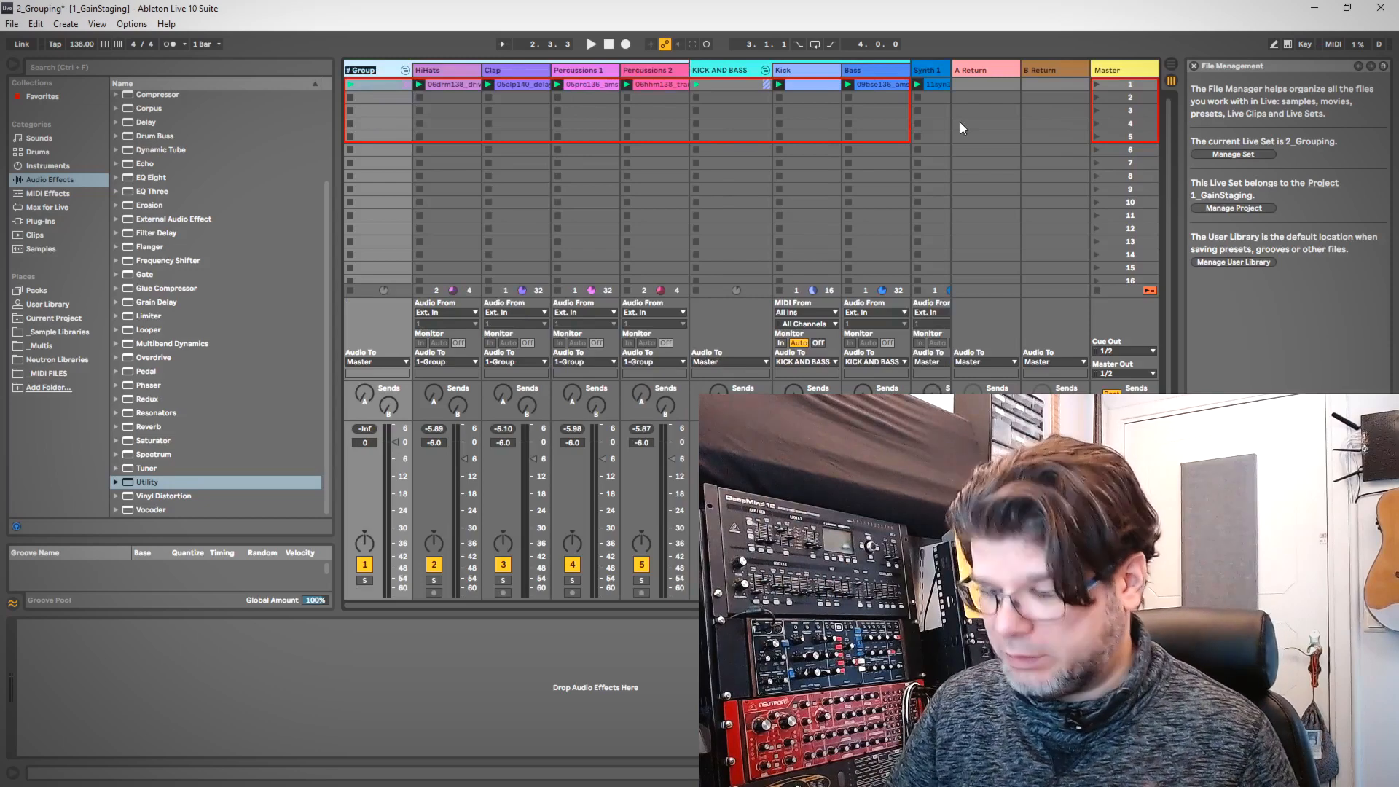
pyautogui.write('per')
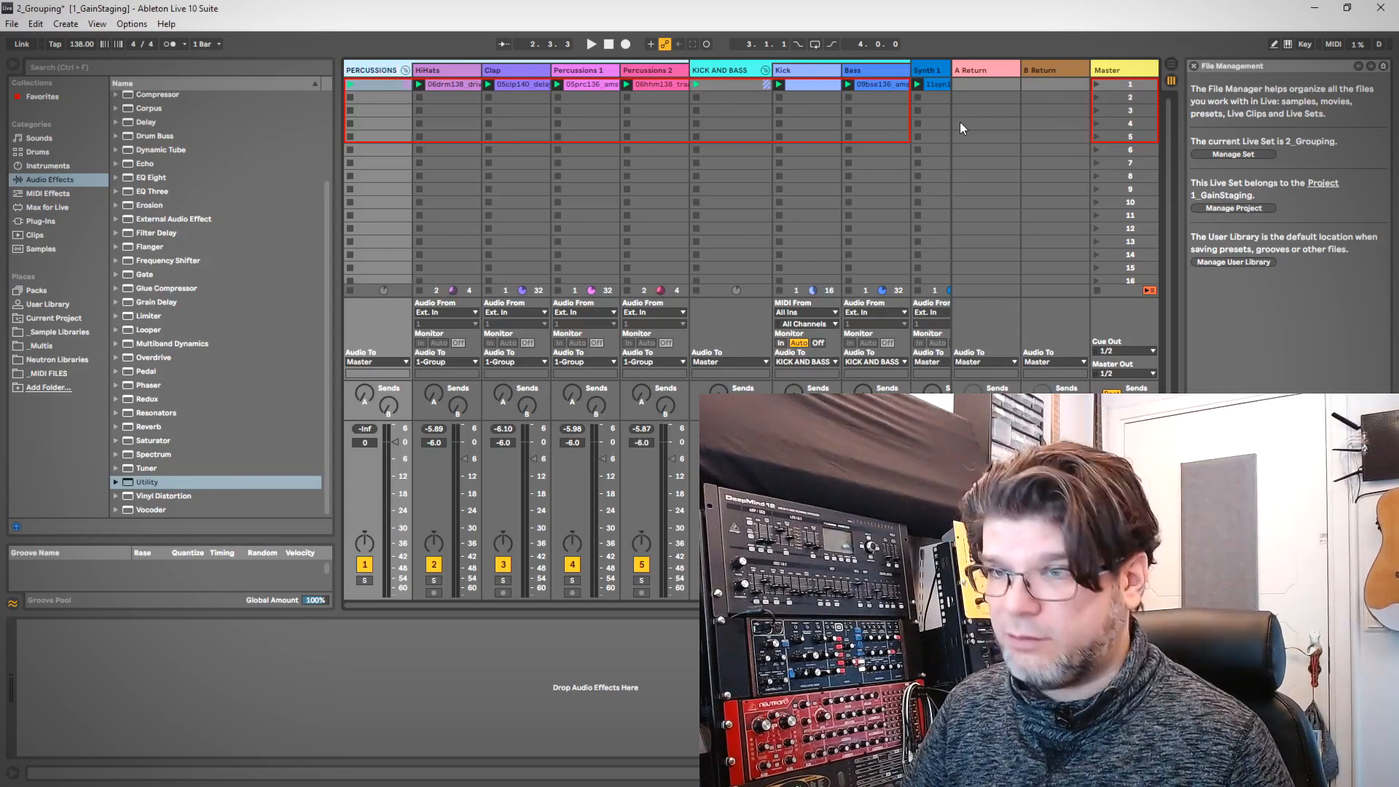
pyautogui.rightClick(380, 70)
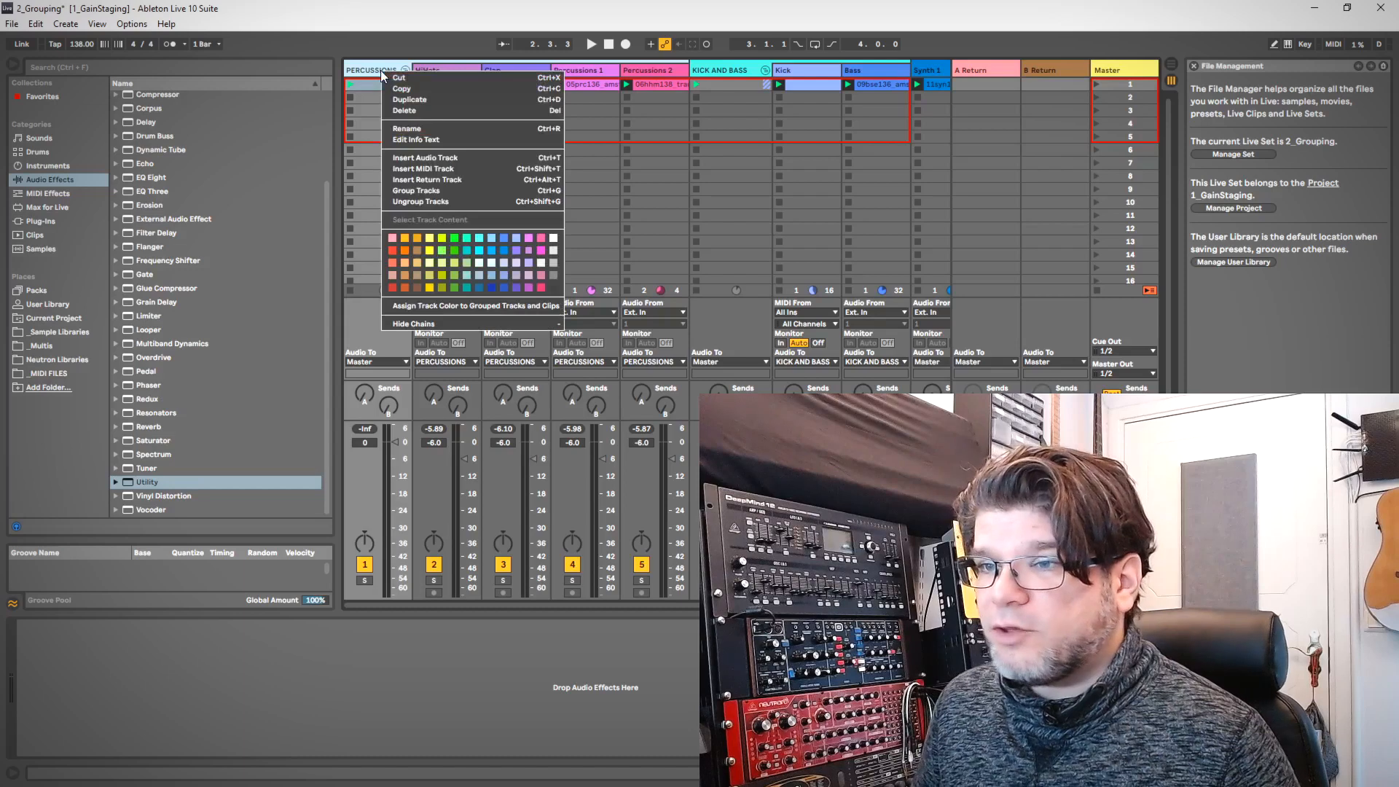
pyautogui.click(437, 248)
# - Move the KICK AND BASS group in front of PERCUSSIONS, then fold both groups and unfold them again
pyautogui.moveTo(724, 73); pyautogui.dragTo(348, 72)
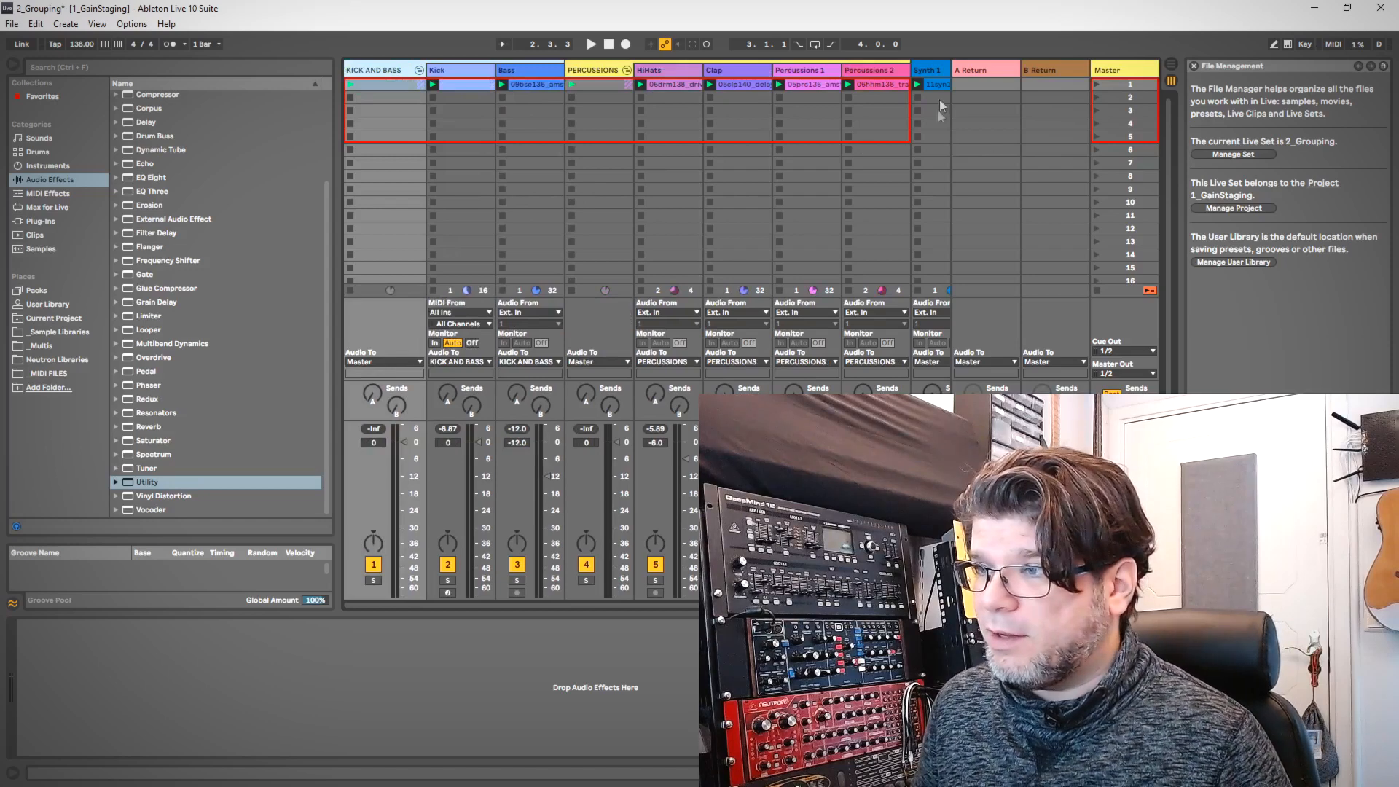
pyautogui.click(926, 73)
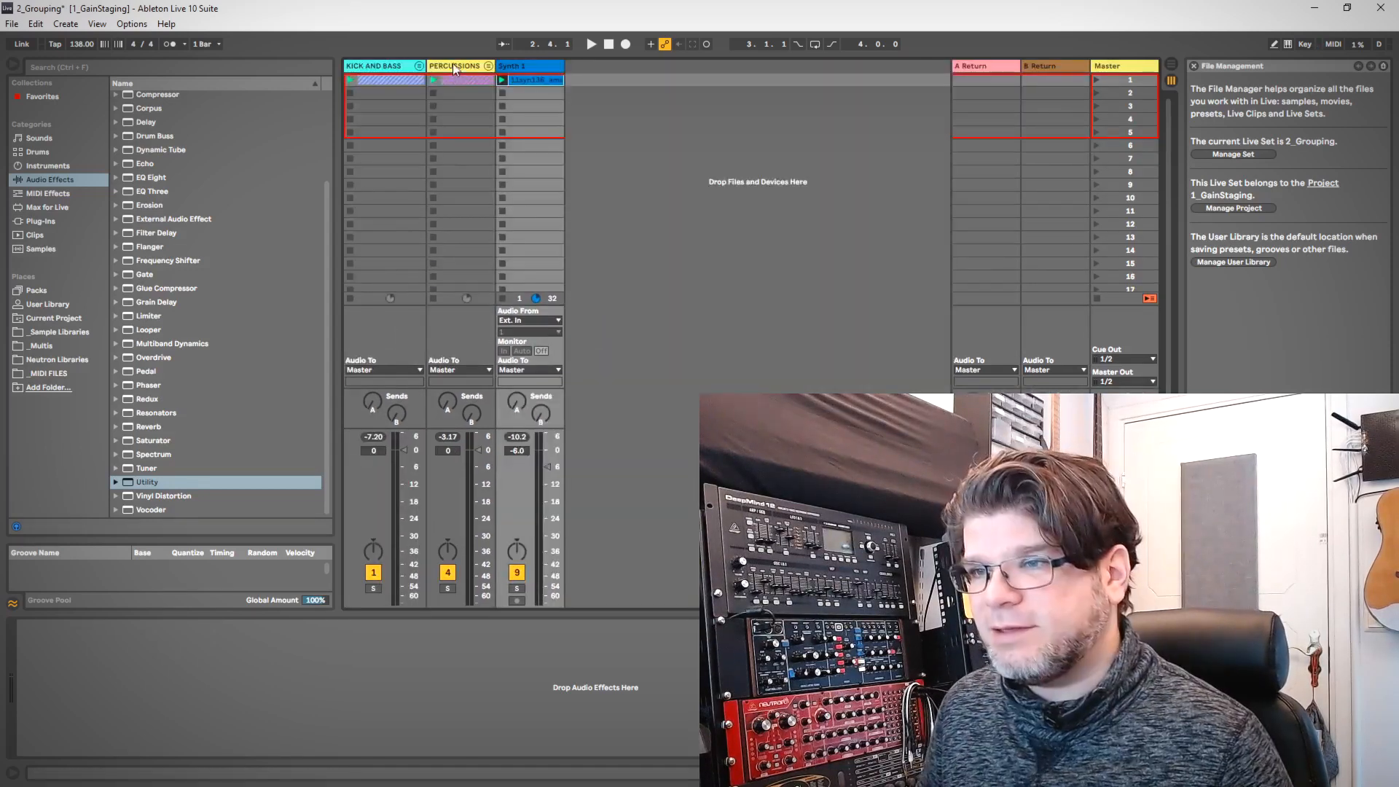
pyautogui.click(453, 66)
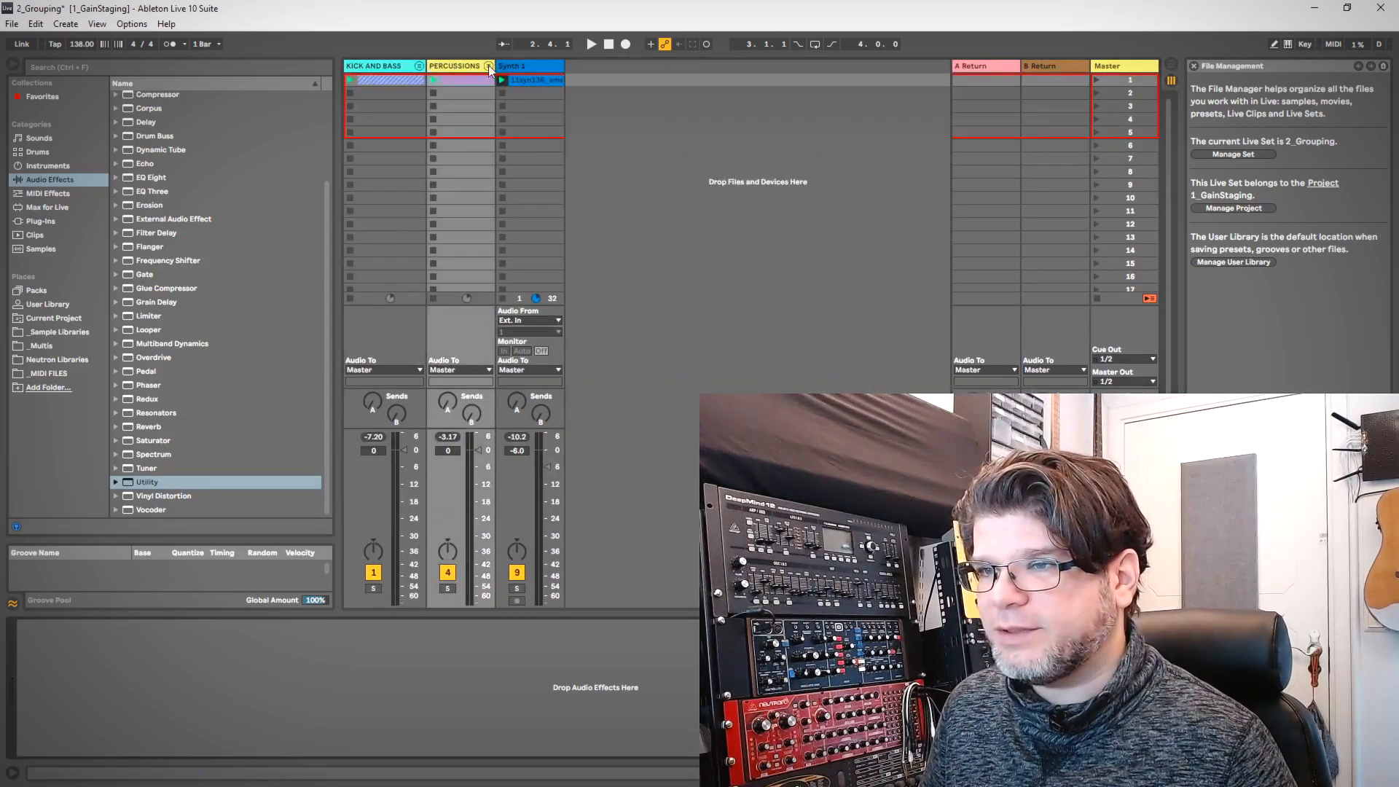
pyautogui.click(489, 65)
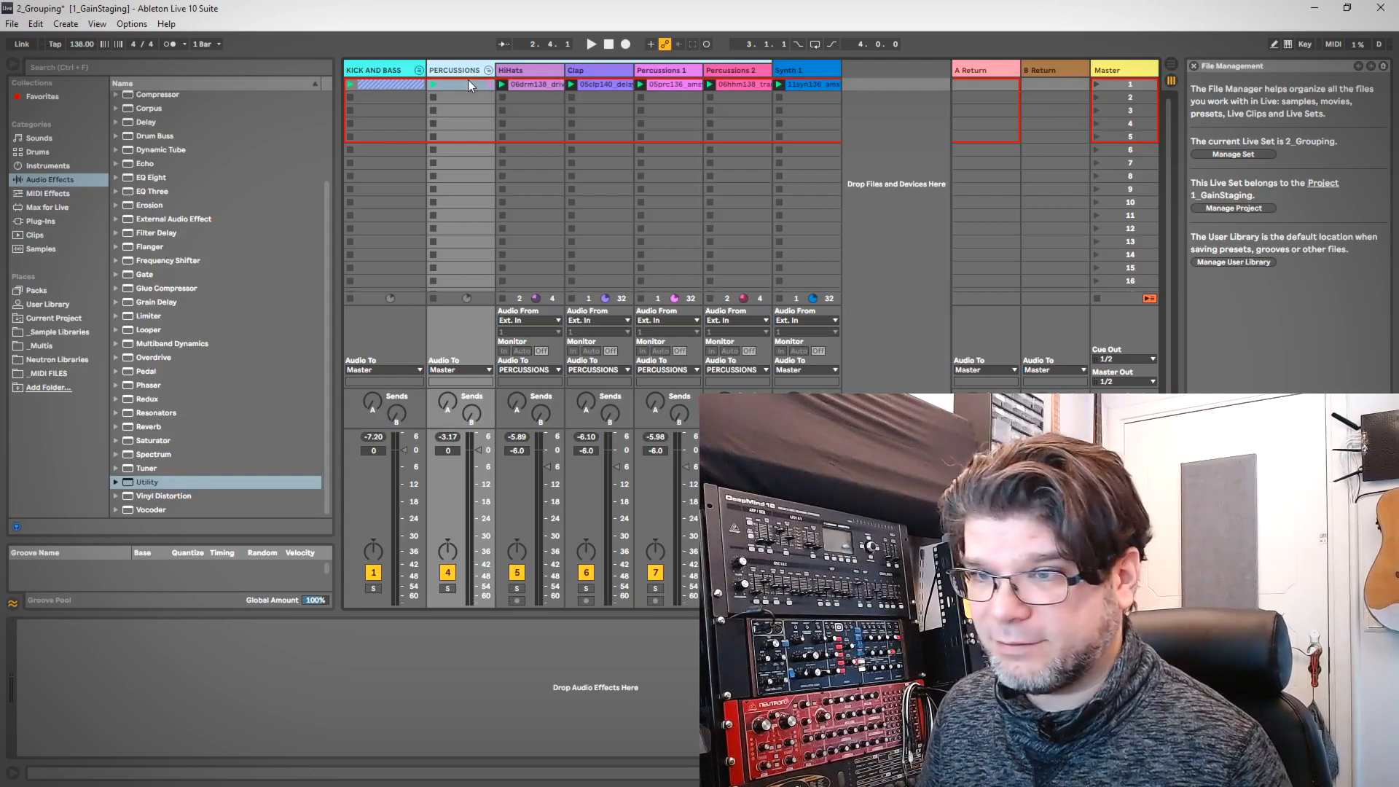
pyautogui.click(410, 86)
pyautogui.click(418, 70)
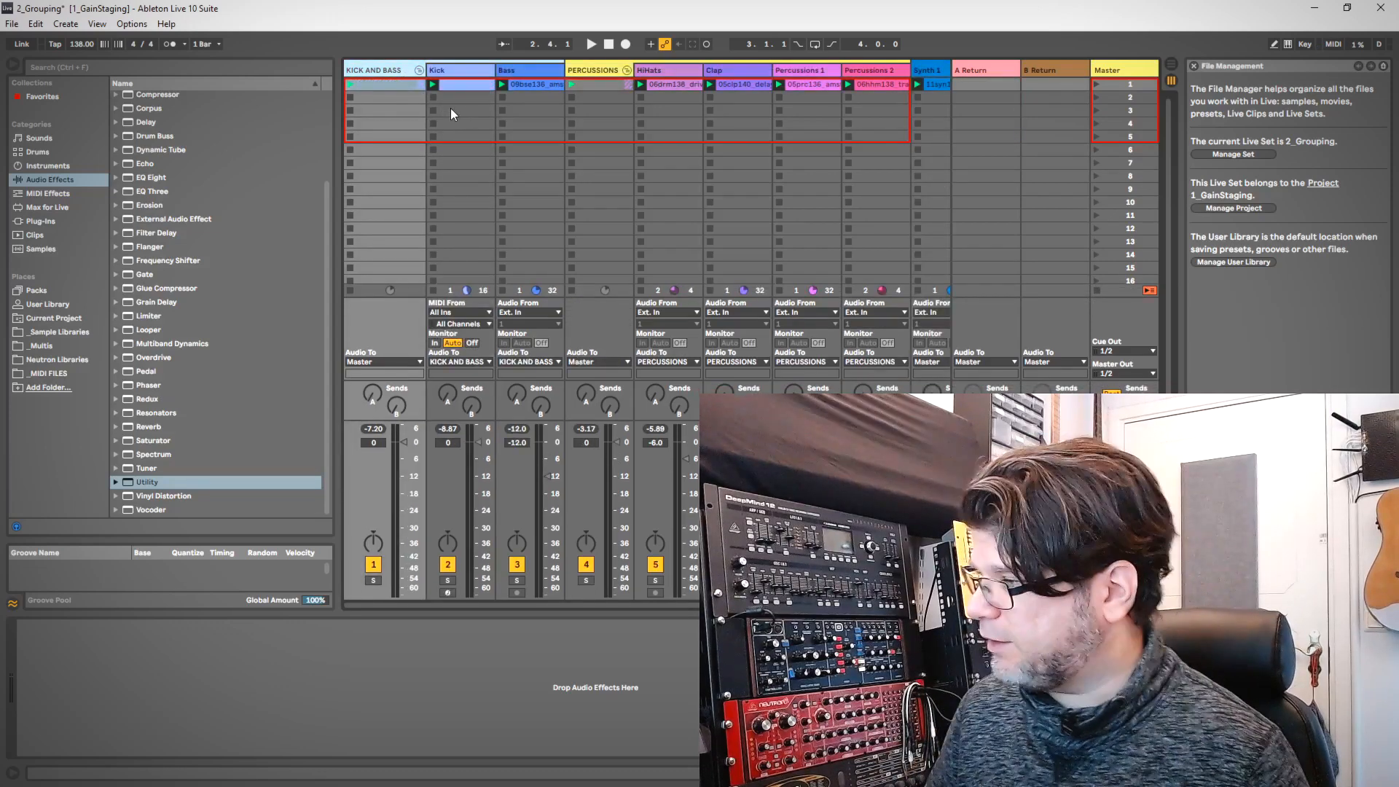
# - Play KICK AND BASS soloed with PERCUSSIONS muted, reset the peak meters, and set the group to -0.3 dB and Bass to -13.6 dB
pyautogui.press('space')
pyautogui.click(585, 564)
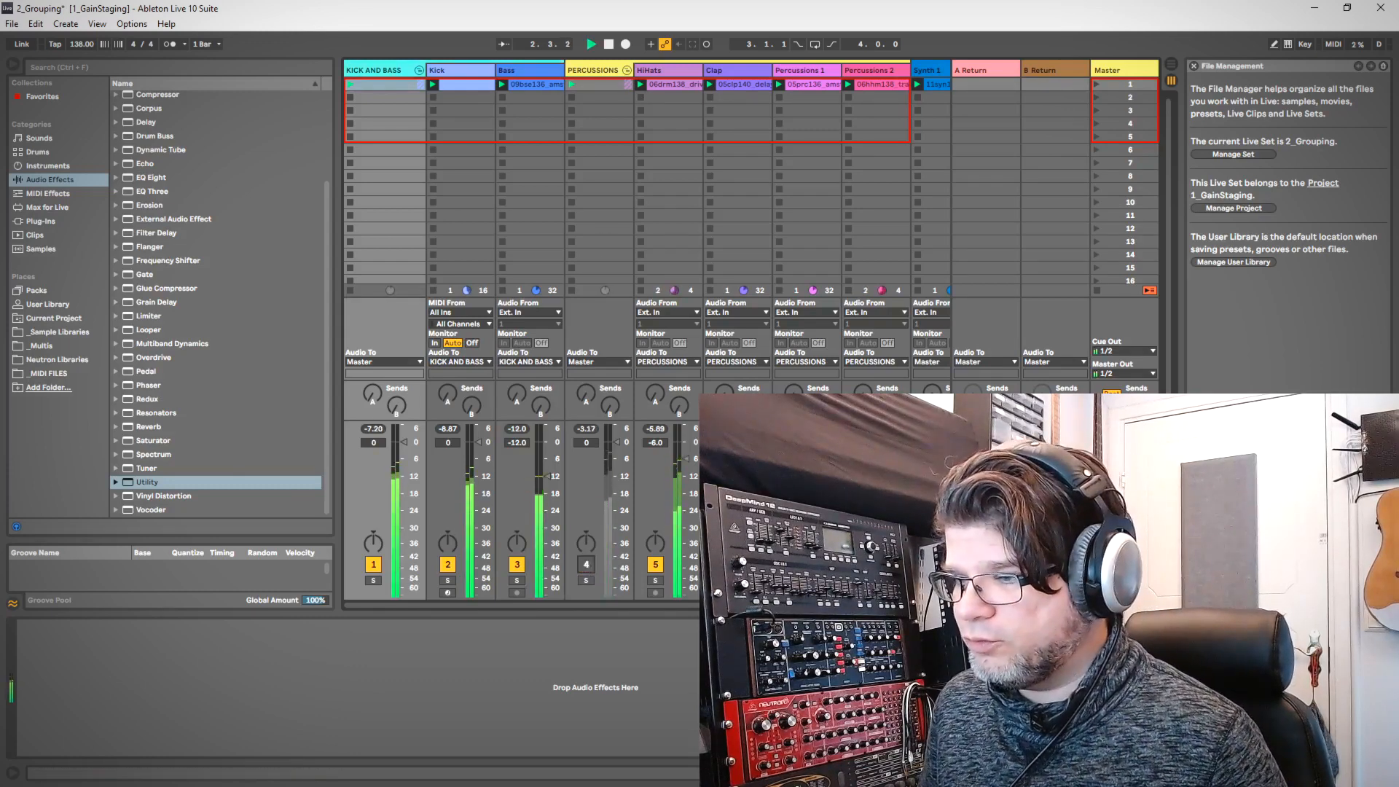
pyautogui.click(376, 582)
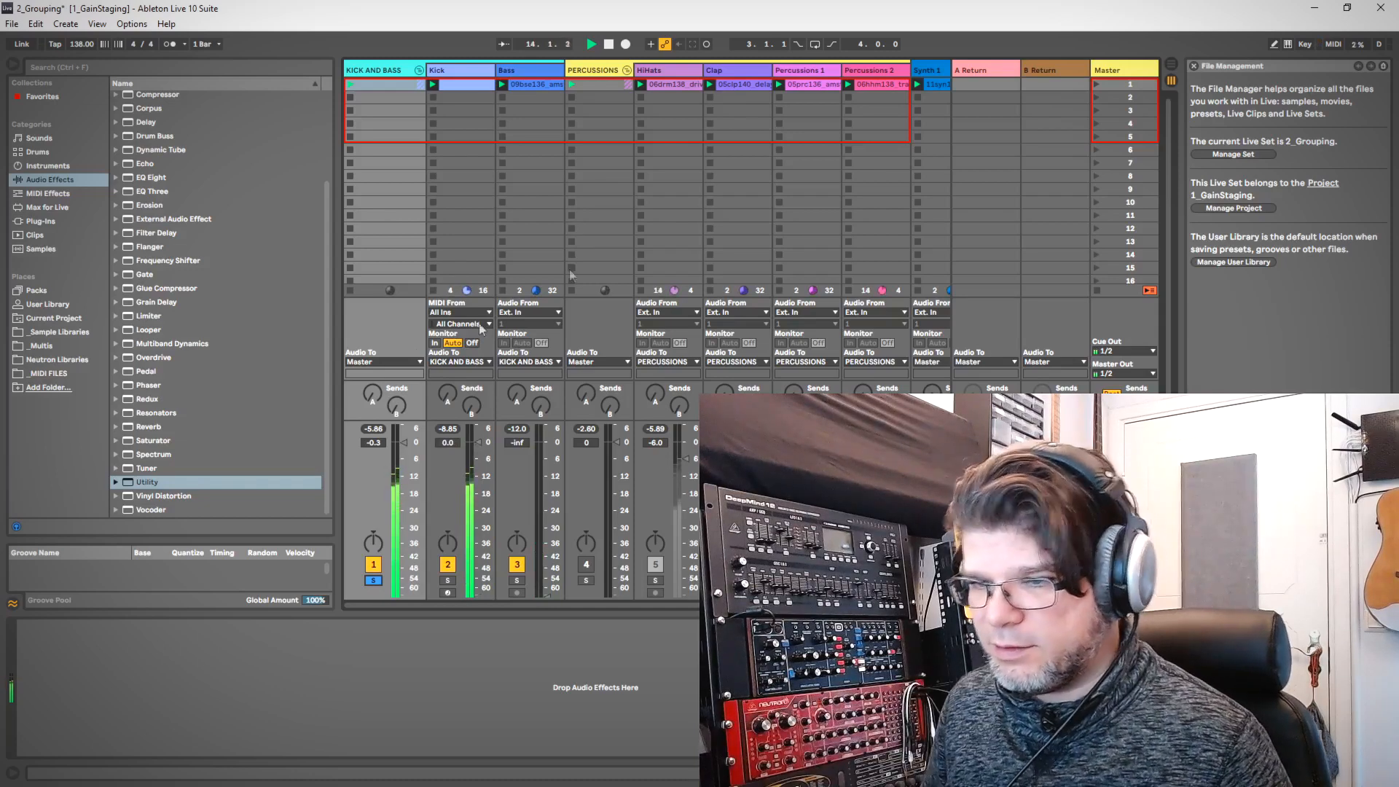
pyautogui.click(374, 430)
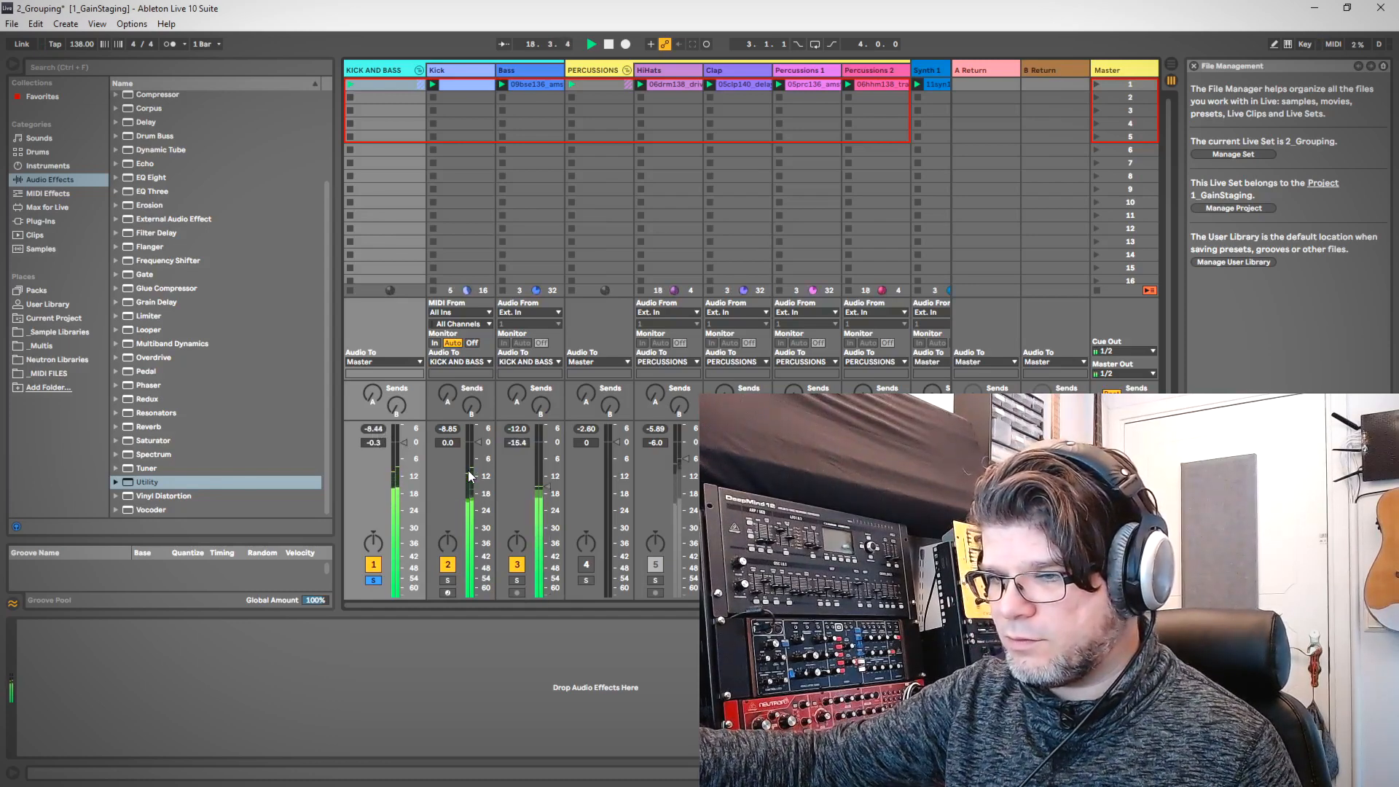
pyautogui.click(517, 430)
pyautogui.click(447, 430)
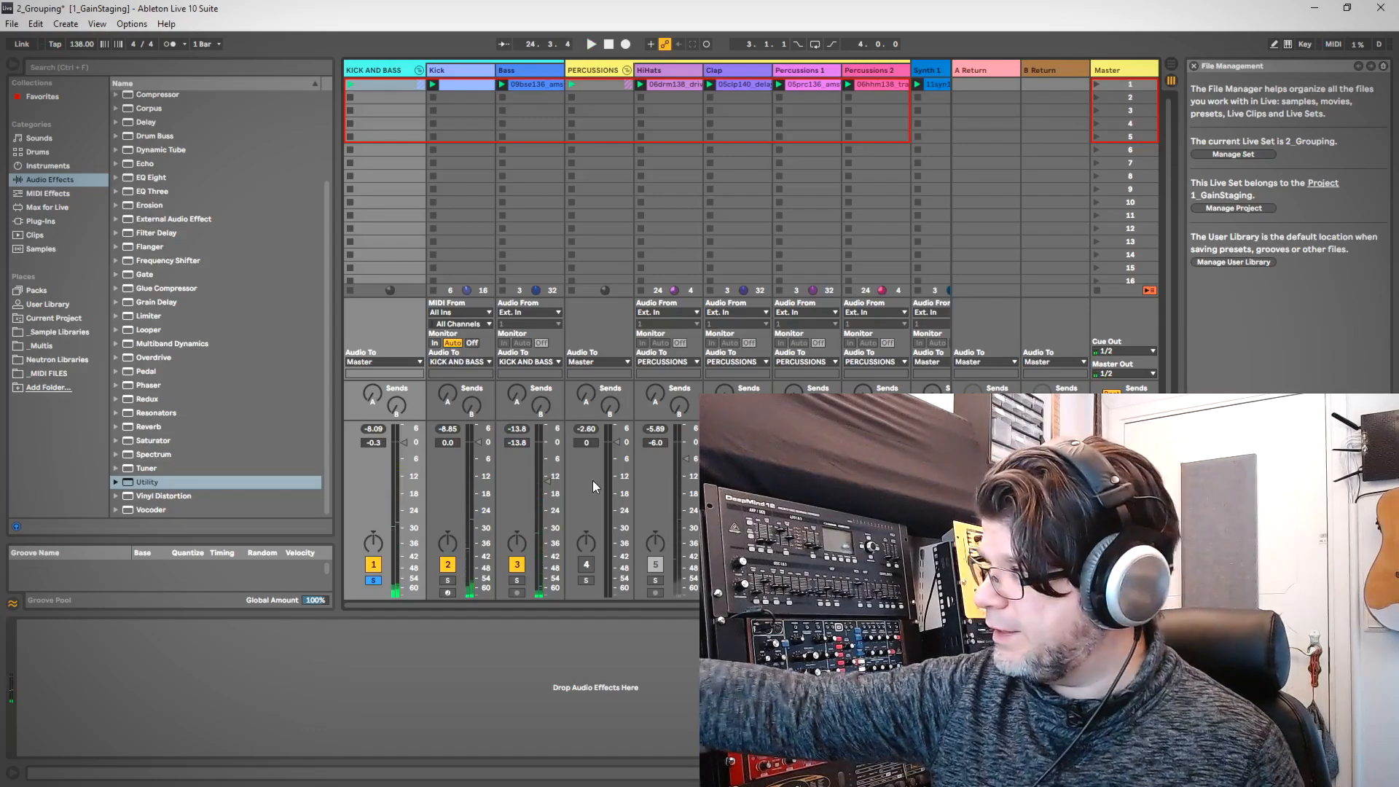
pyautogui.press('s')
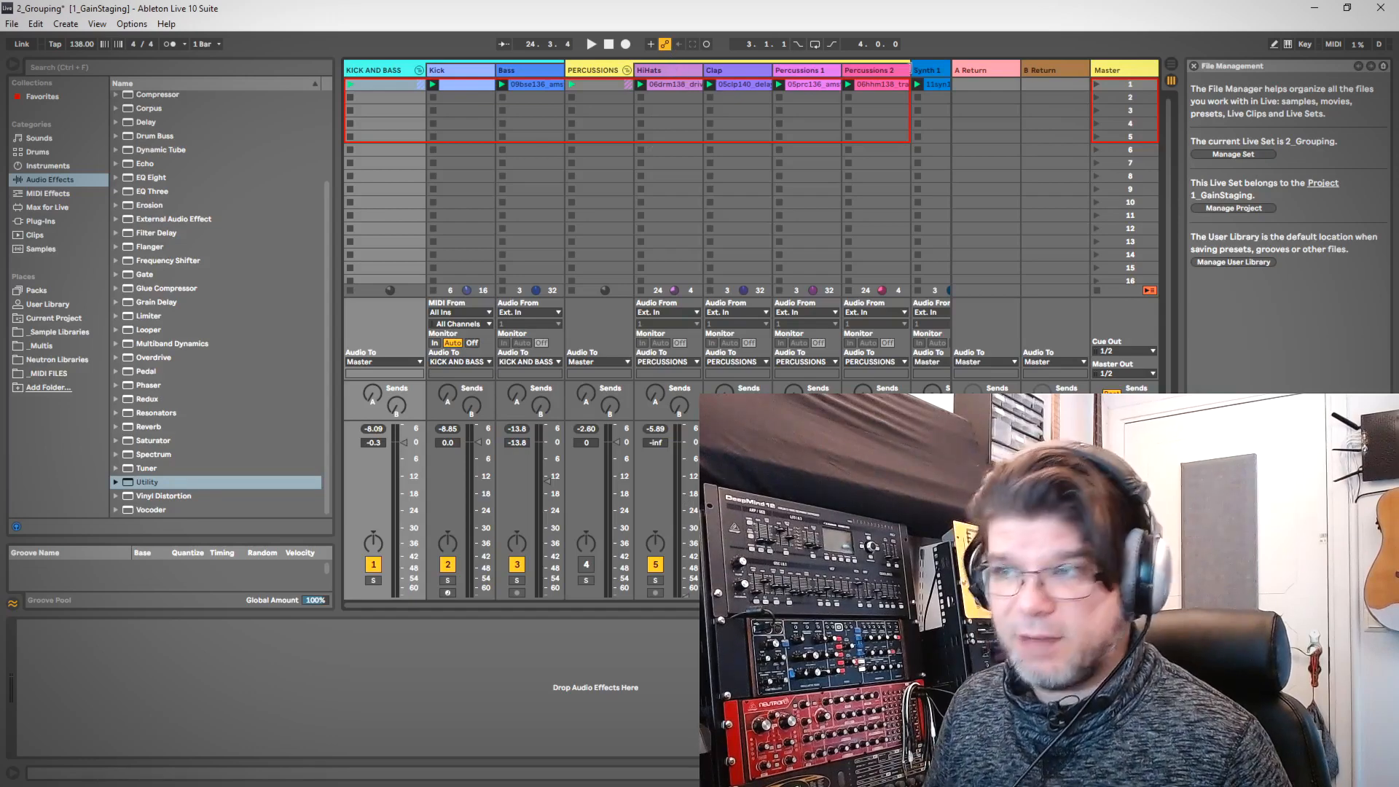
# - Unmute and solo PERCUSSIONS, set HiHats to -16.7 dB, and balance the percussion against the soloed KICK AND BASS group during playback
pyautogui.click(586, 580)
pyautogui.click(587, 565)
pyautogui.click(448, 581)
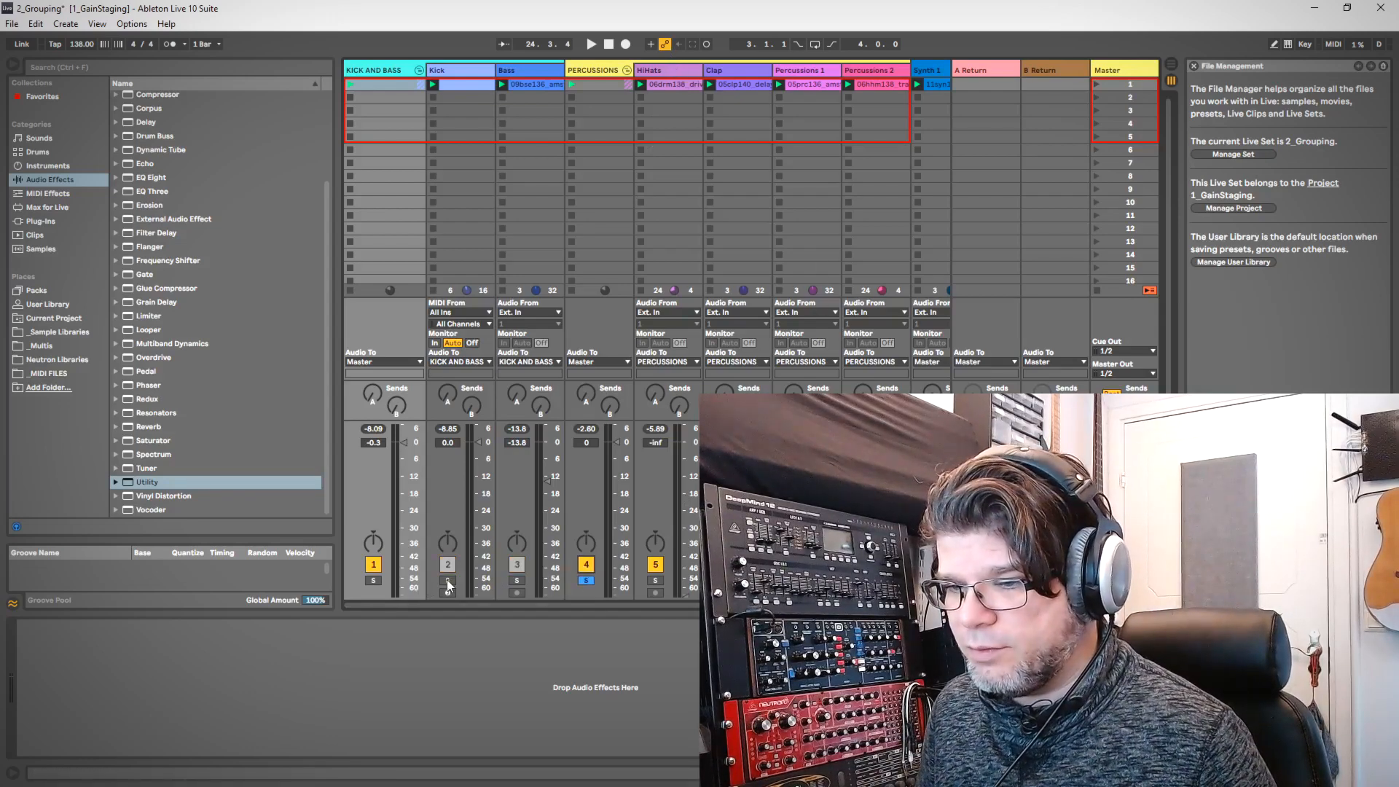
pyautogui.click(448, 581)
pyautogui.press('space')
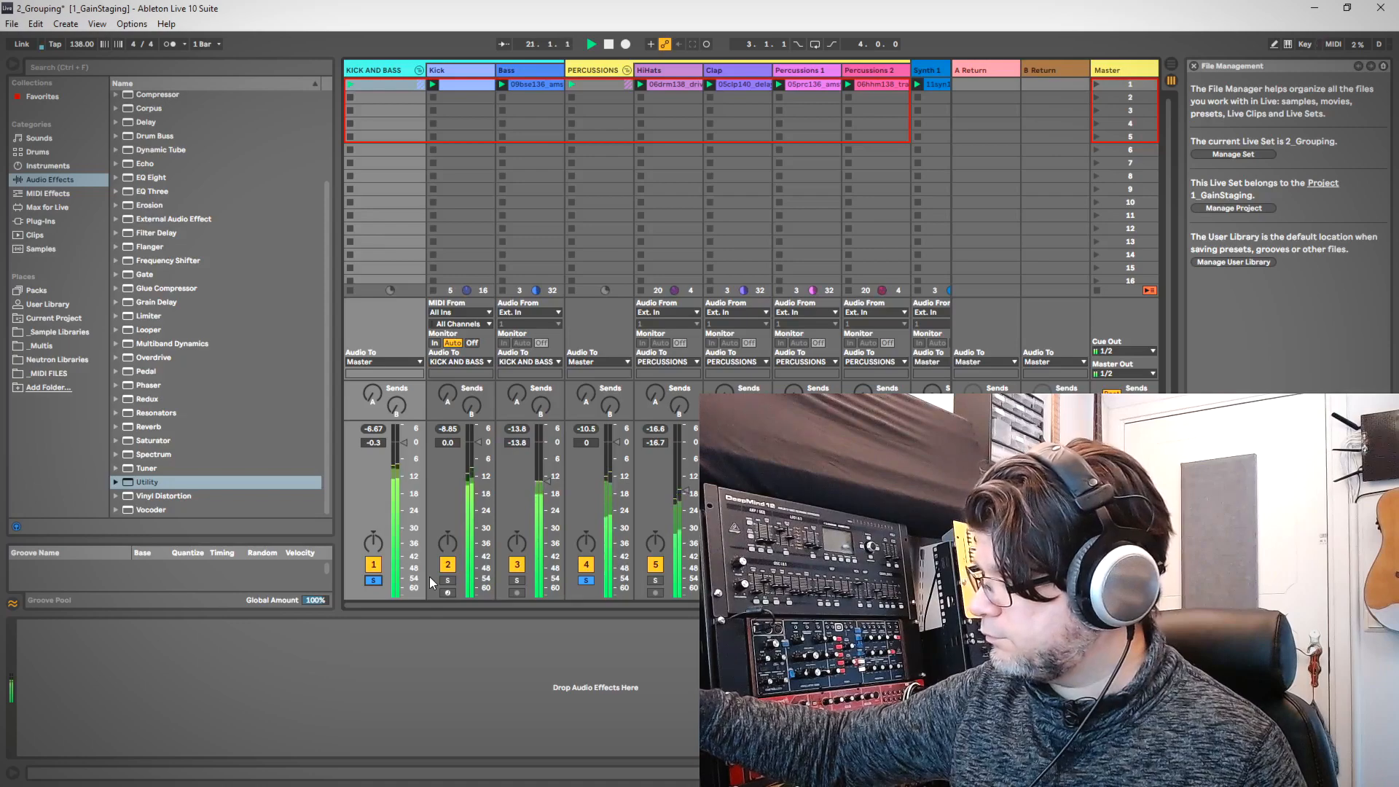
pyautogui.press('space')
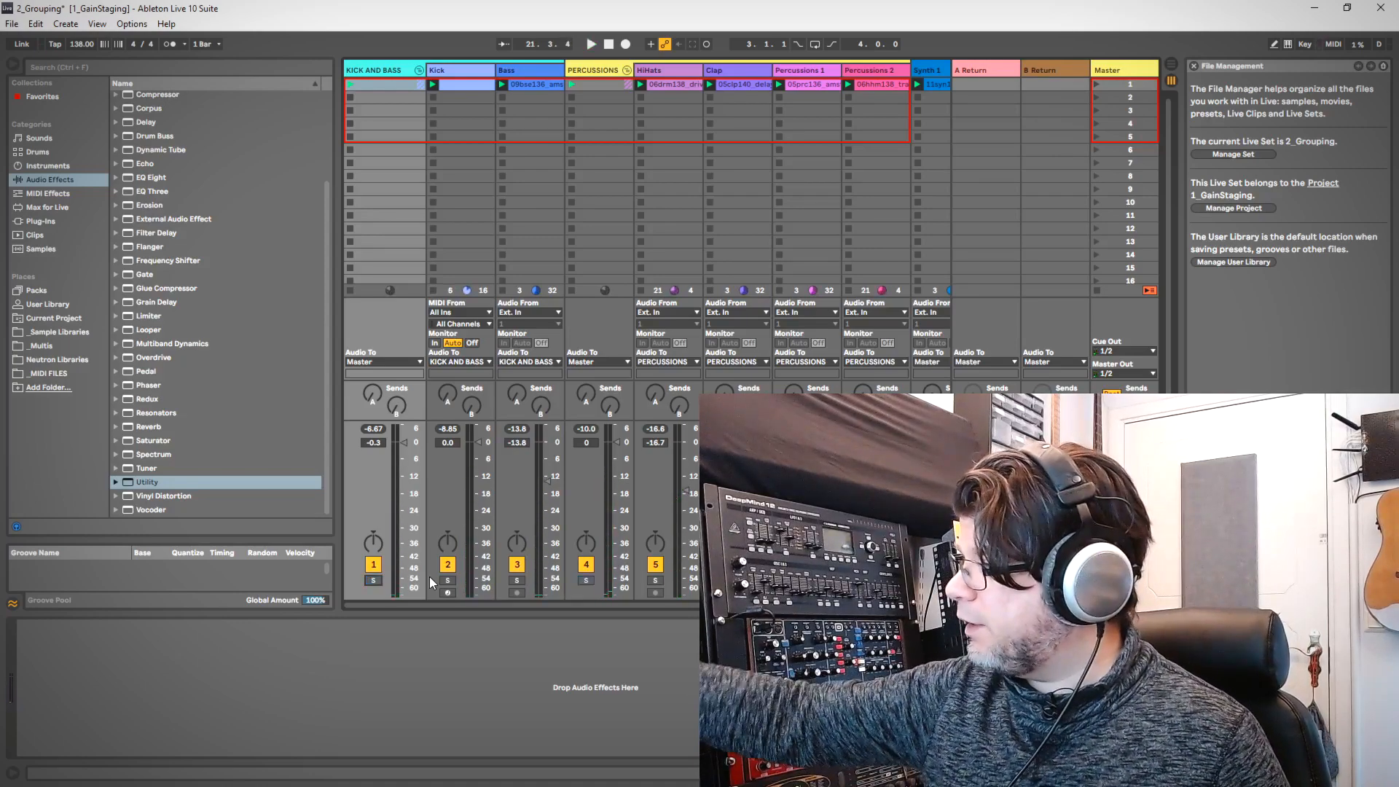
# - Play the PERCUSSIONS group alone to check its level, then stop playback and clear its solo
pyautogui.press('space')
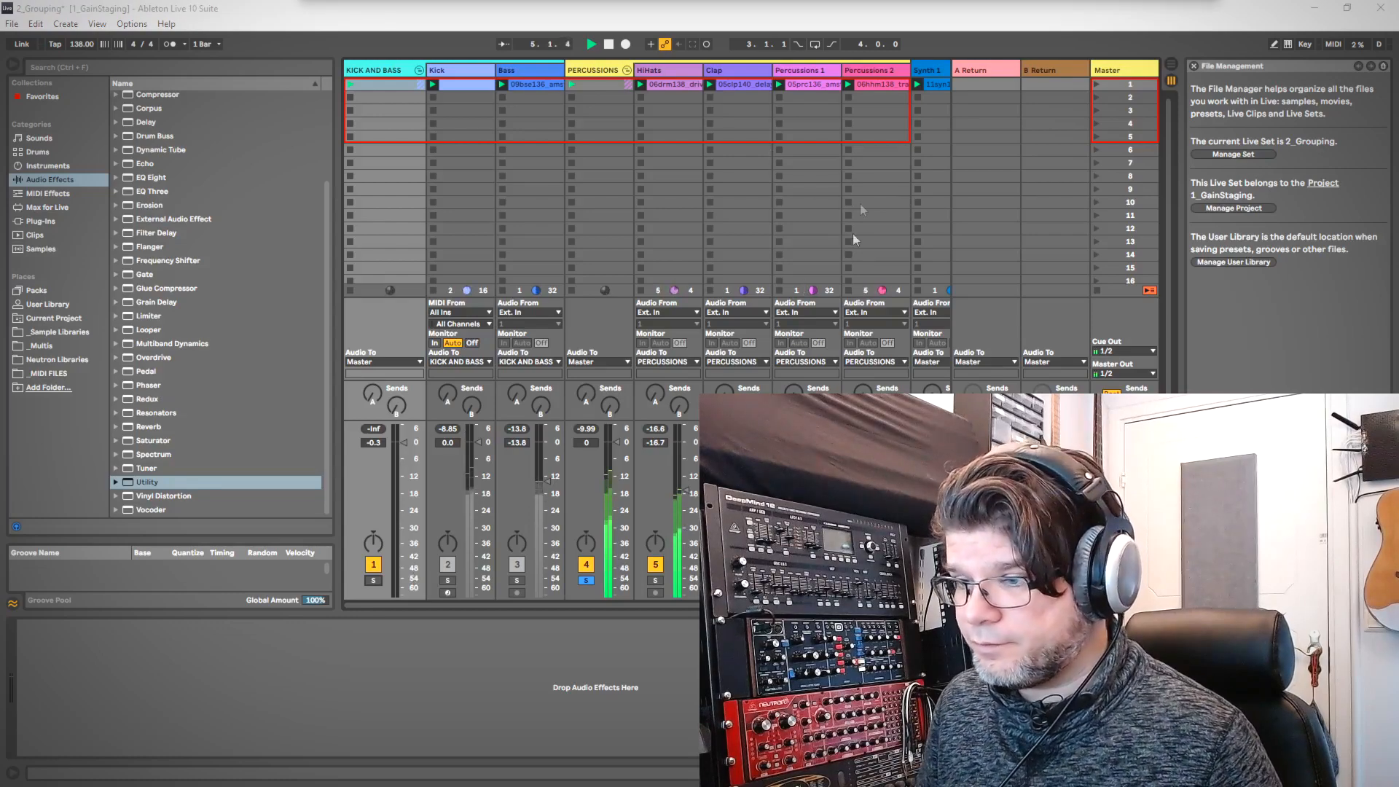
pyautogui.press('space')
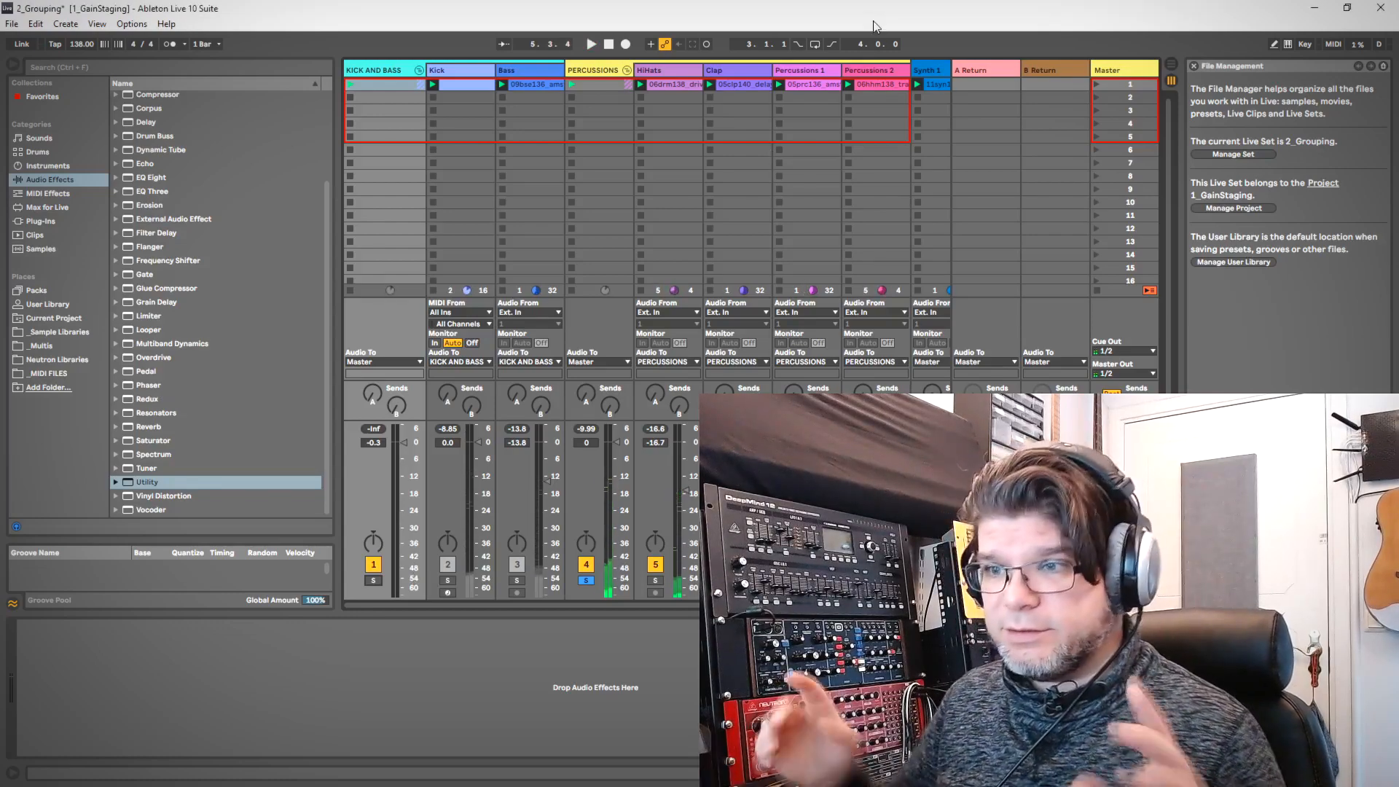
pyautogui.press('s')
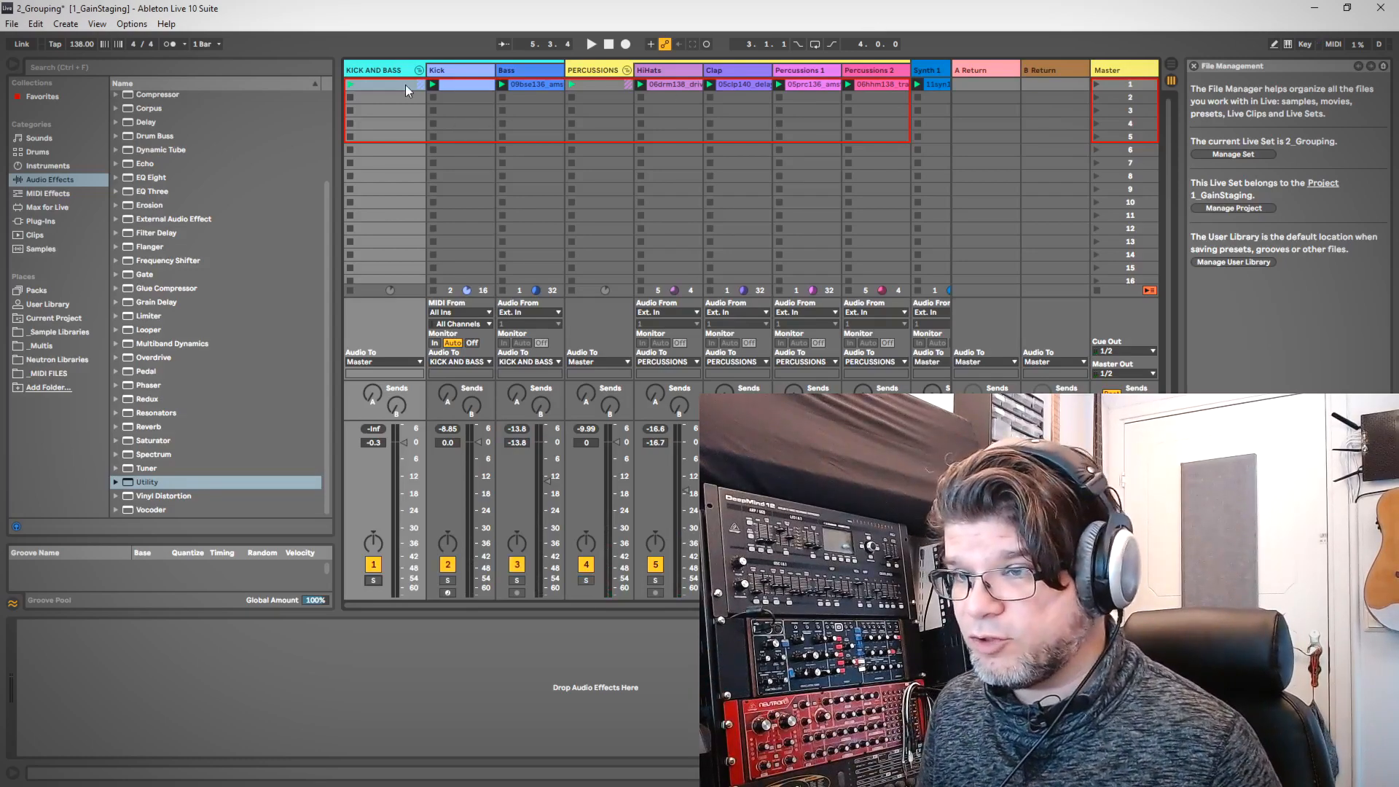
# - Select the KICK AND BASS and PERCUSSIONS groups together and fold both
pyautogui.click(384, 68)
pyautogui.click(588, 71)
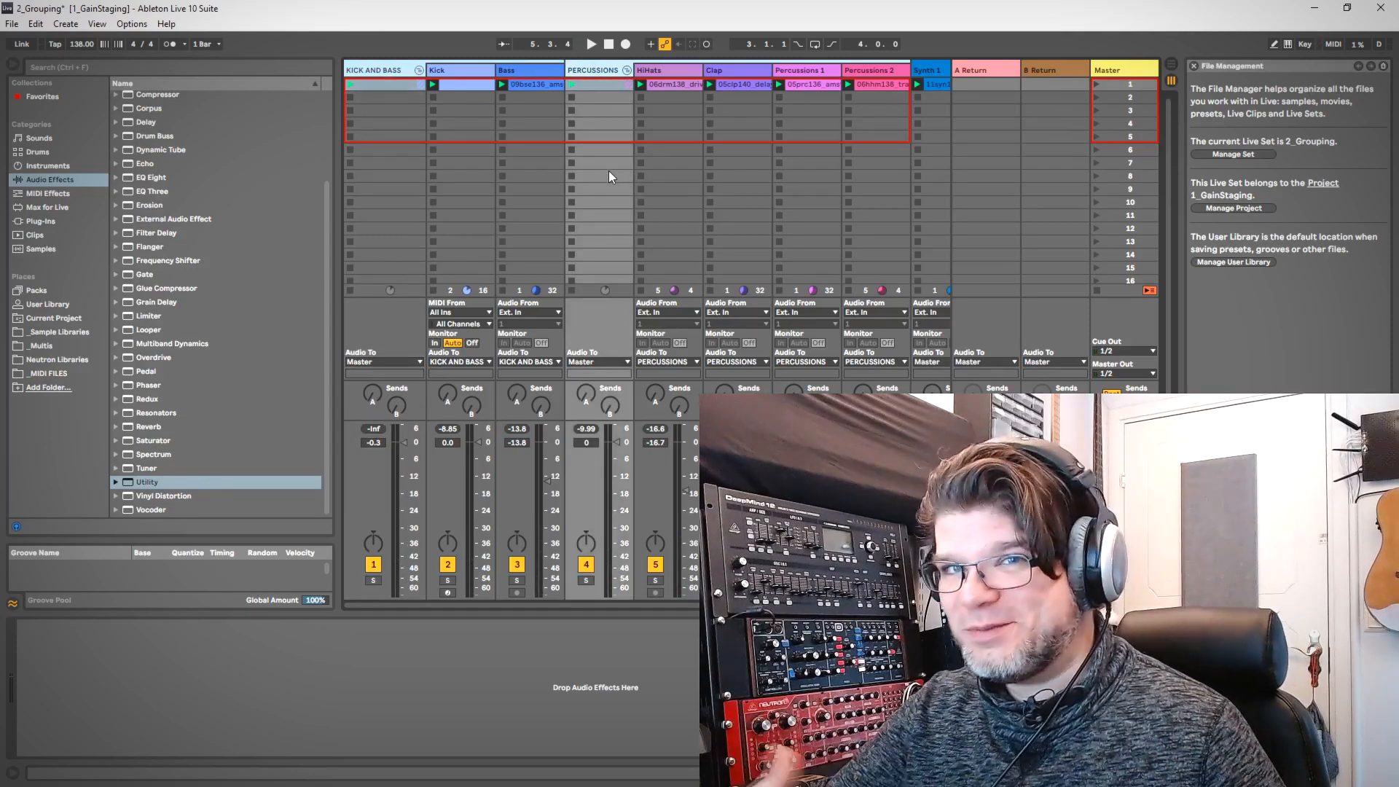
pyautogui.keyDown('alt'); pyautogui.click(420, 70); pyautogui.keyUp('alt')
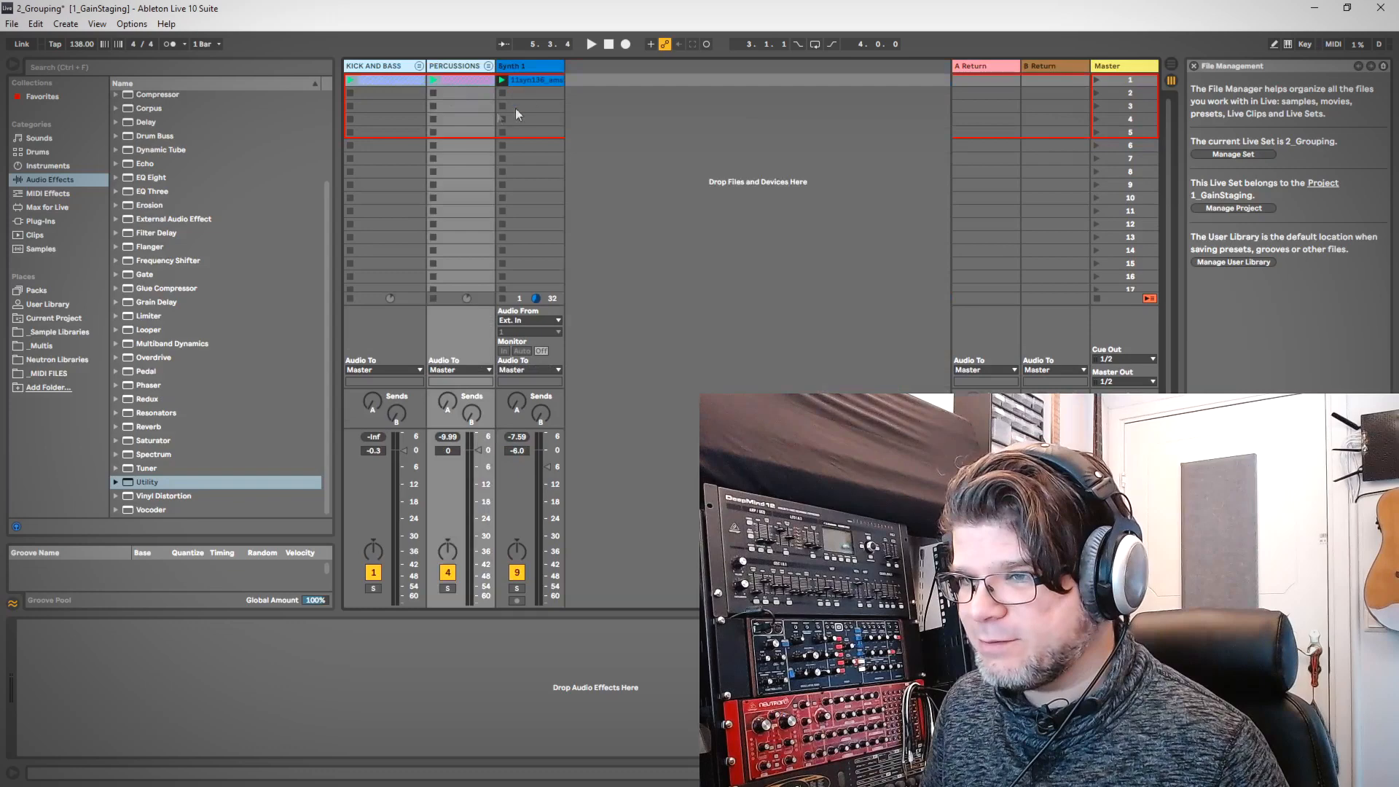
pyautogui.click(414, 69)
pyautogui.click(443, 67)
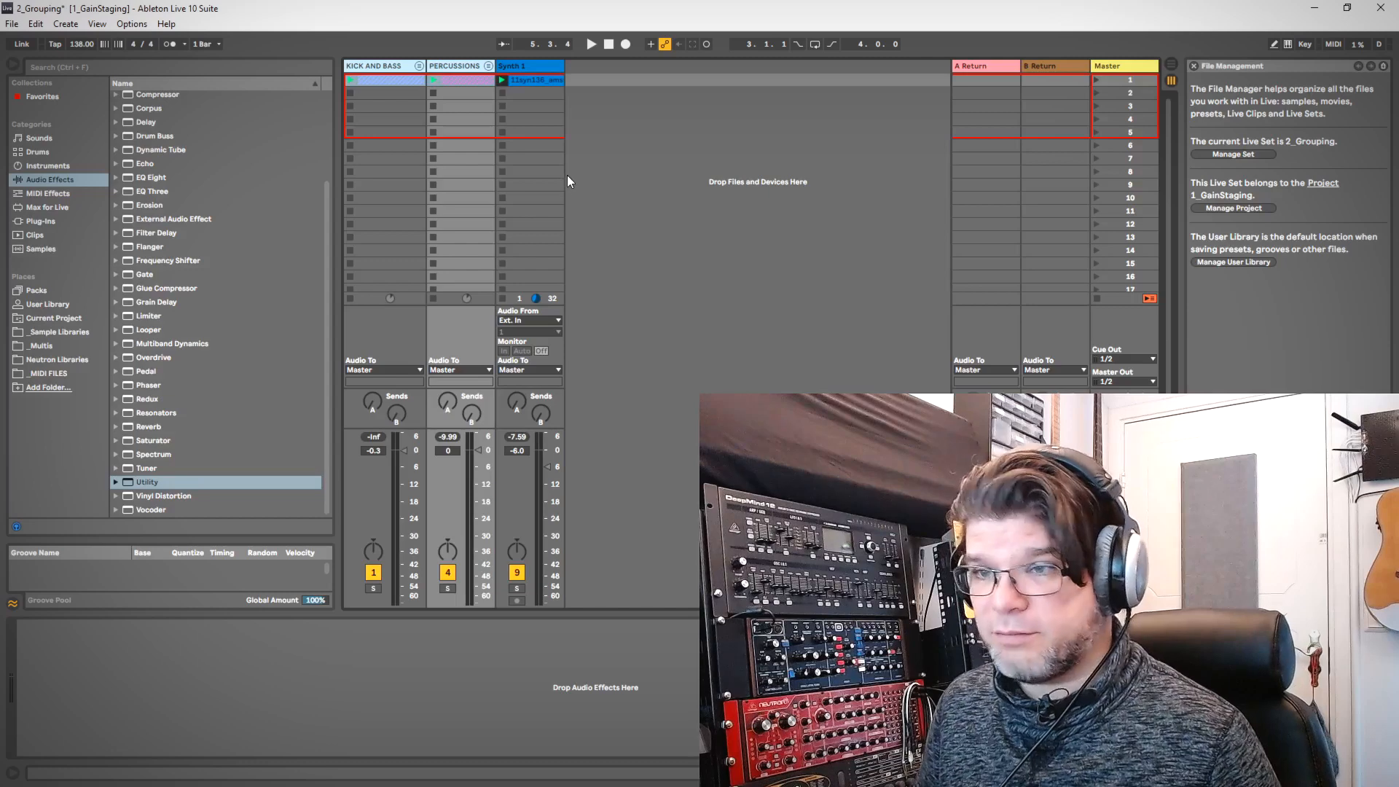
# - Nest the KICK AND BASS and PERCUSSIONS groups in a new group named RYTHM and colour it white
pyautogui.hotkey('ctrl', 'g')
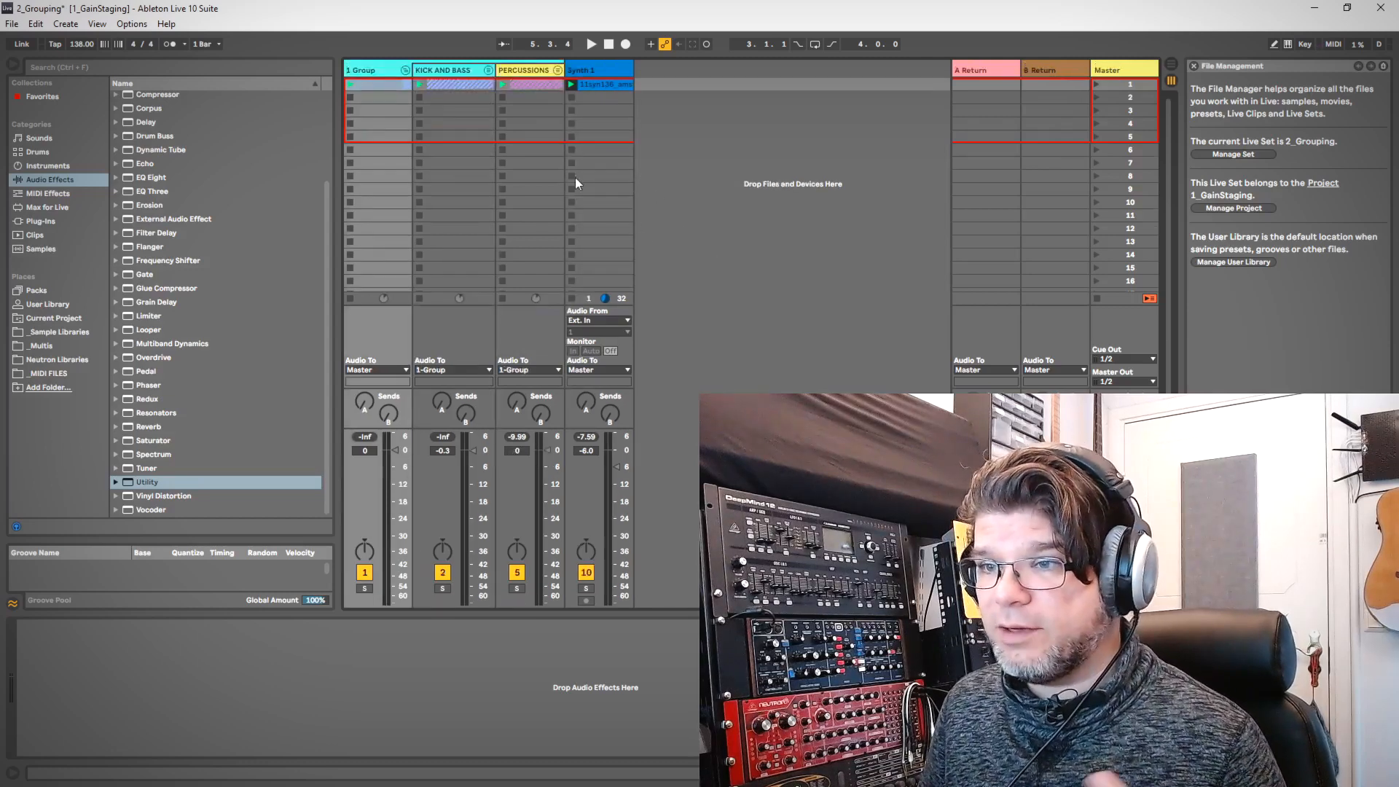
pyautogui.rightClick(378, 71)
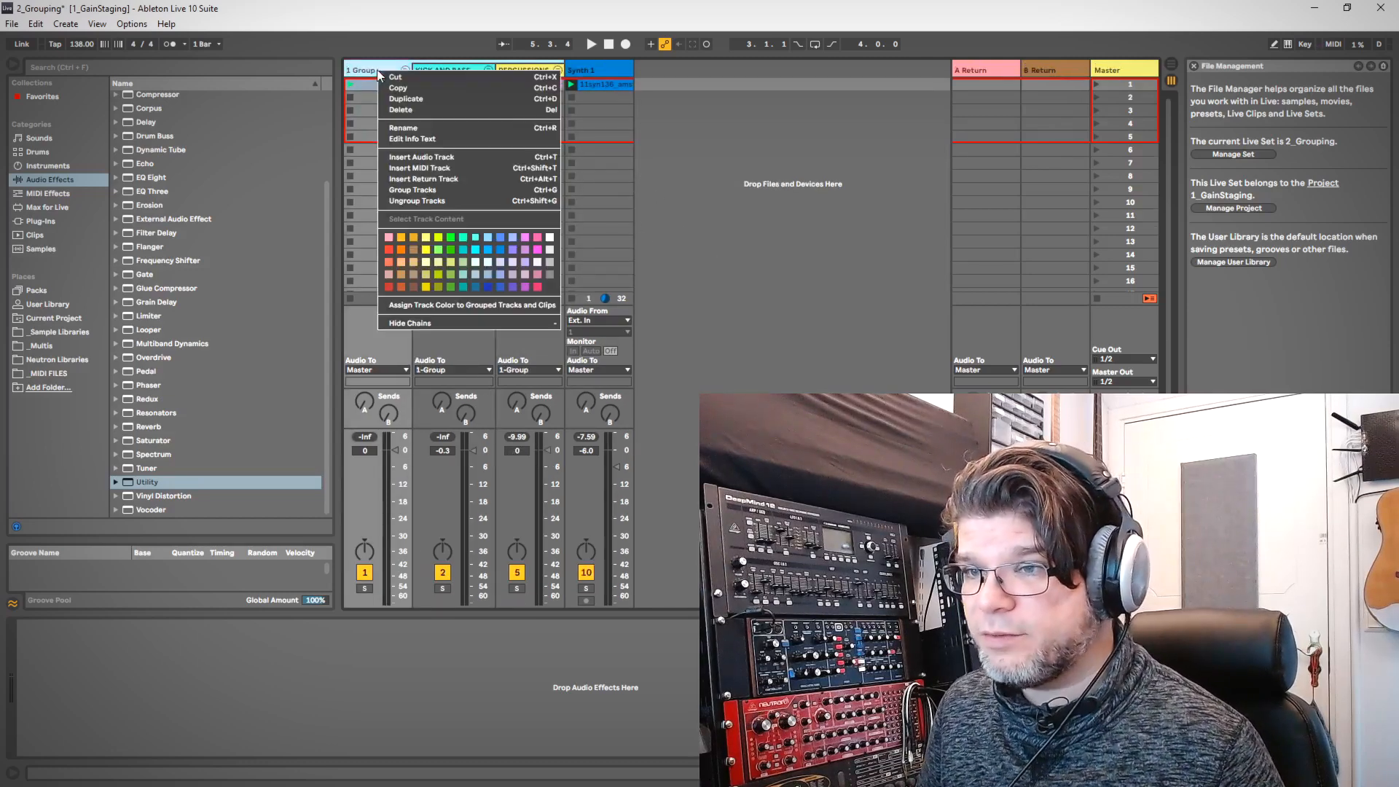
pyautogui.click(403, 127)
pyautogui.write('RY')
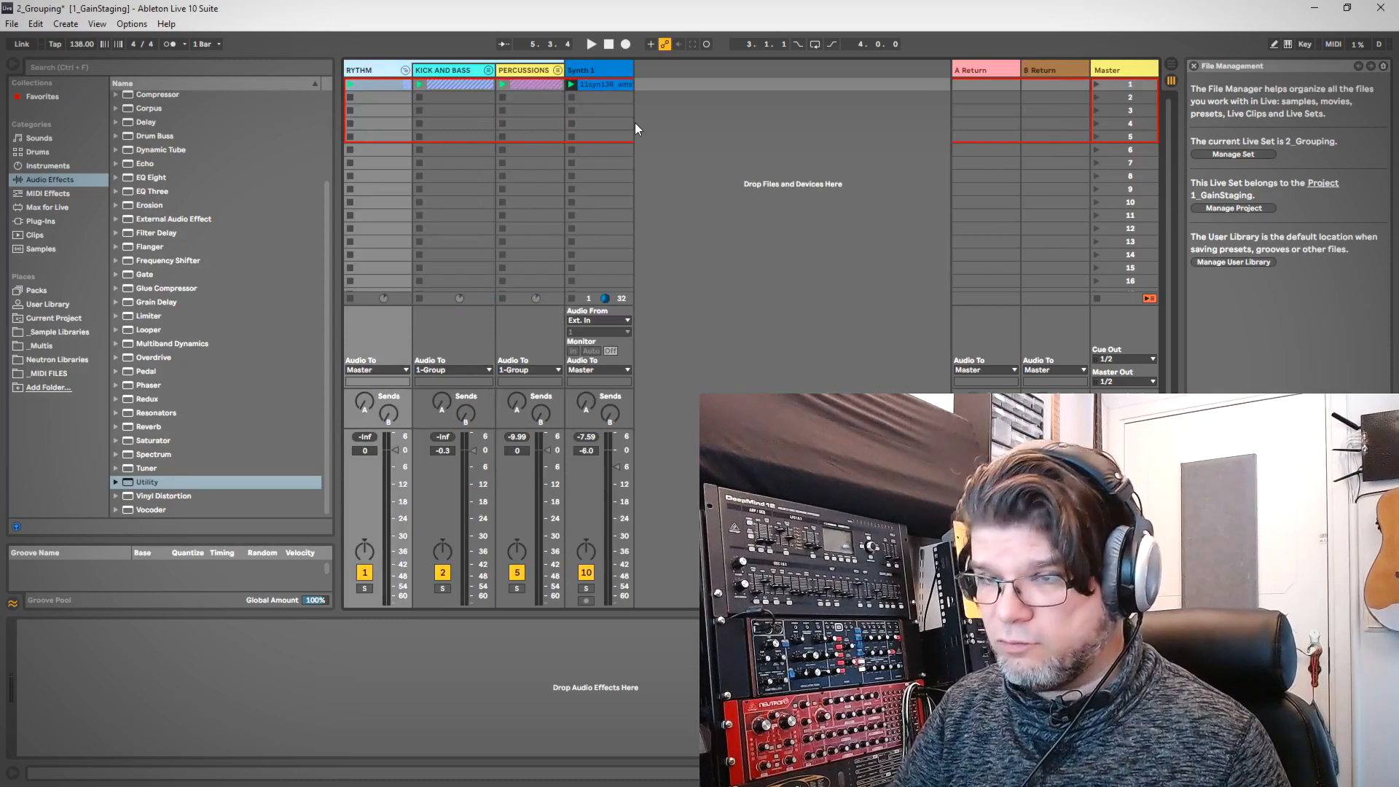
pyautogui.write('THM')
pyautogui.press('Return')
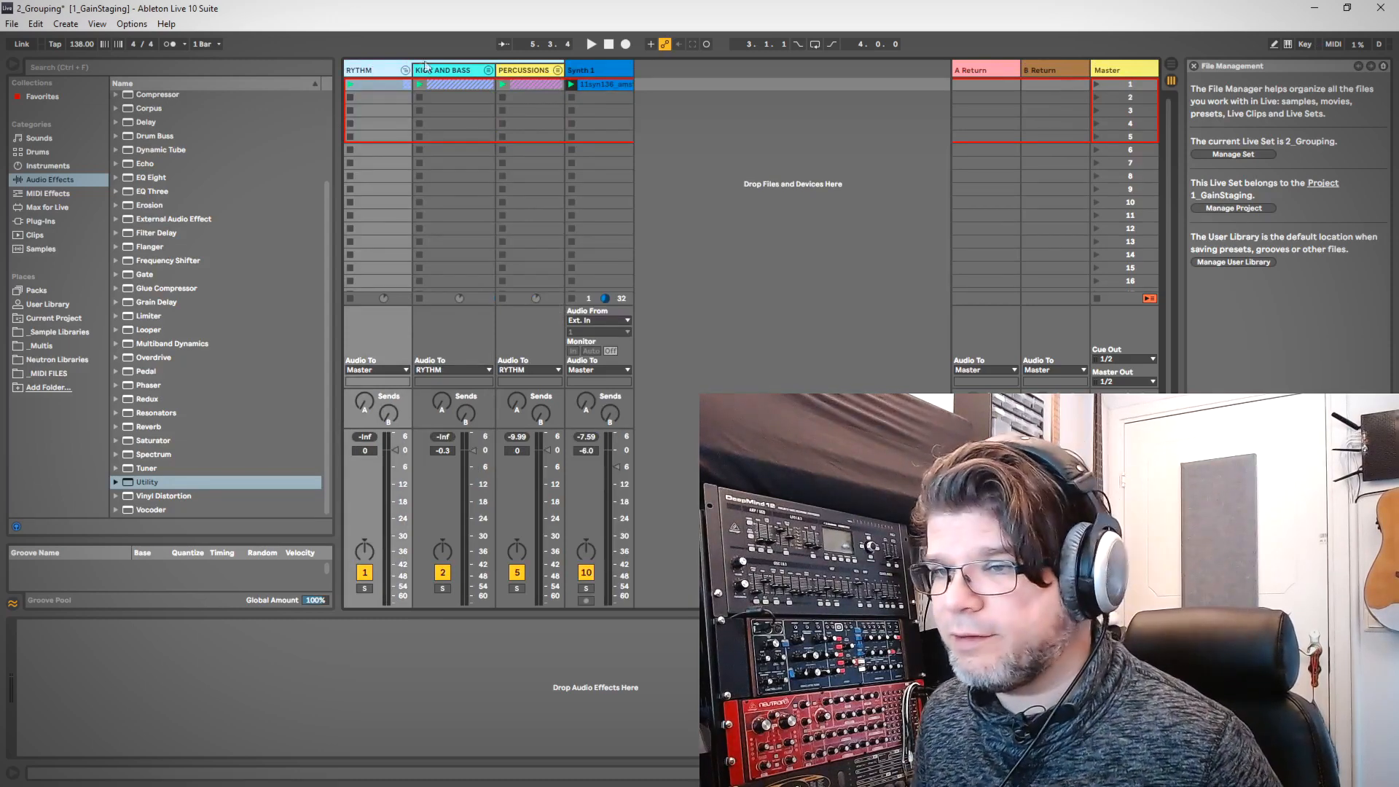
pyautogui.rightClick(367, 72)
pyautogui.click(537, 244)
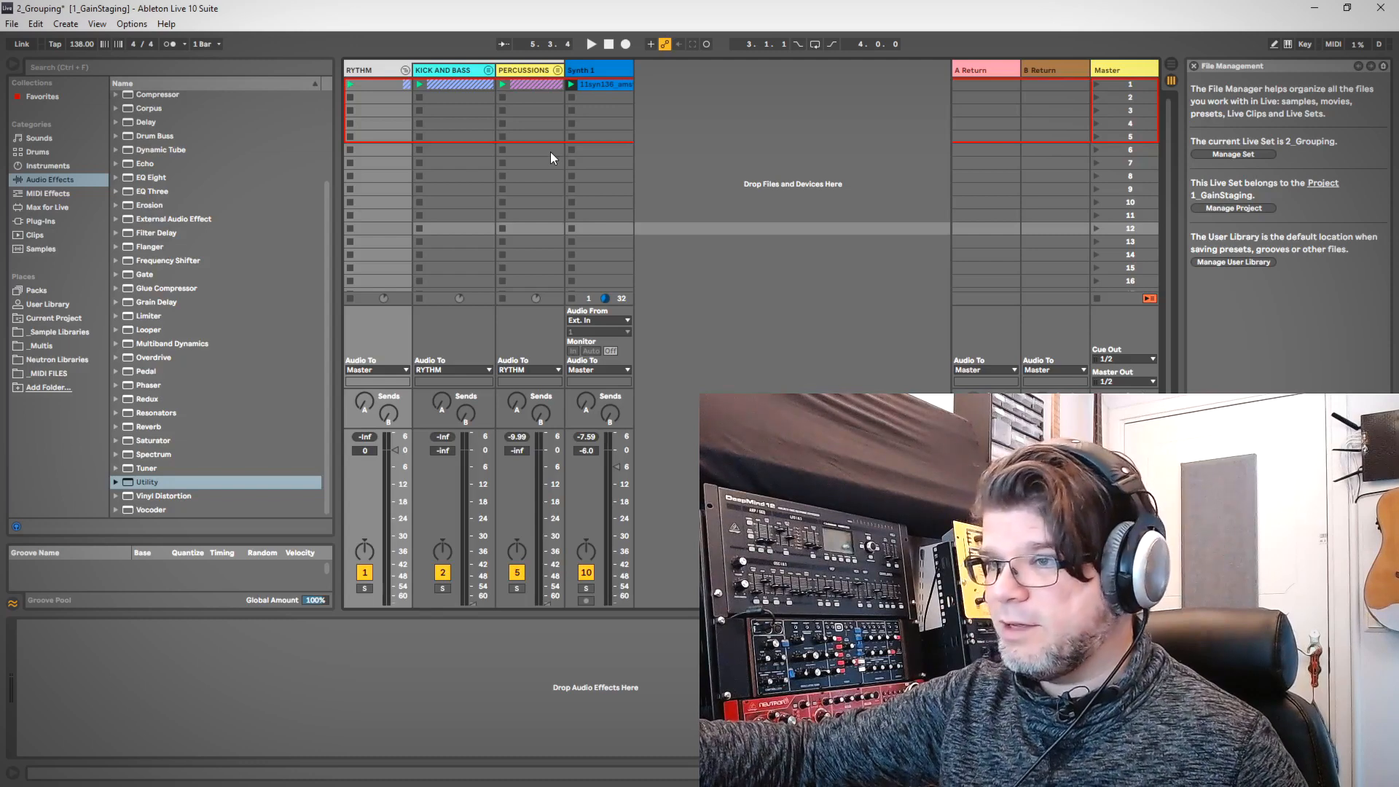
# - Balance levels during playback: KICK AND BASS at -0.3 dB, PERCUSSIONS at -1.9 dB, Synth 1 at -16.4 dB and RYTHM at -2.2 dB
pyautogui.press('space')
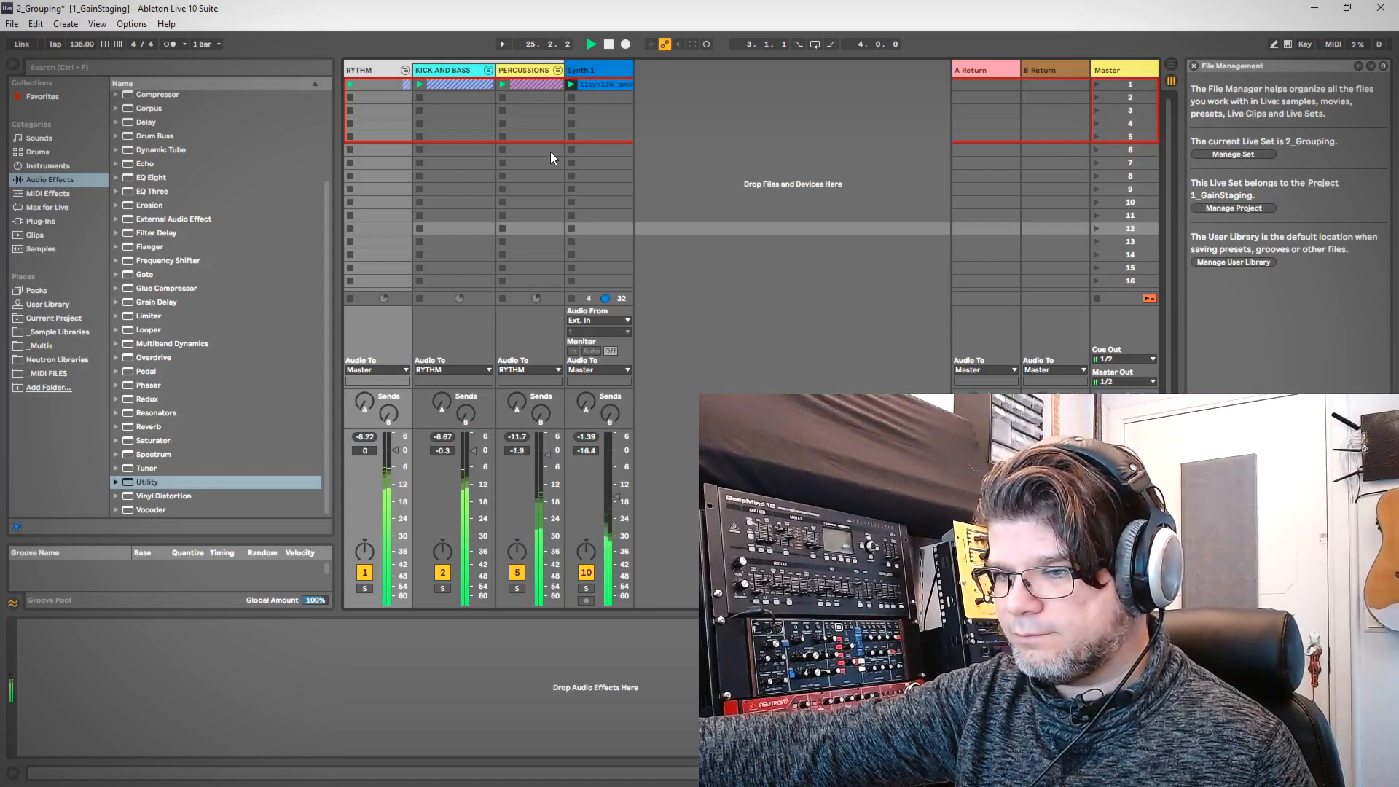
pyautogui.press('space')
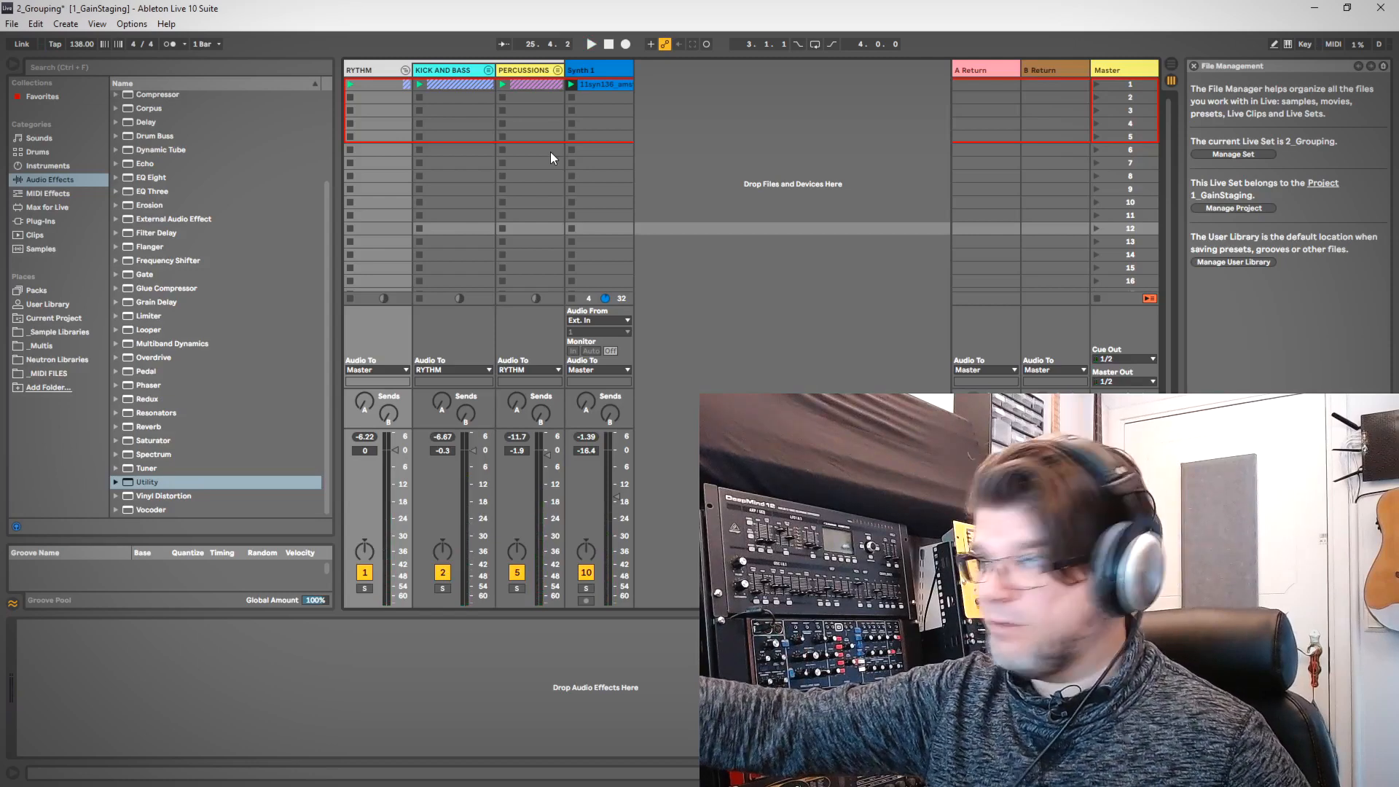
pyautogui.press('space')
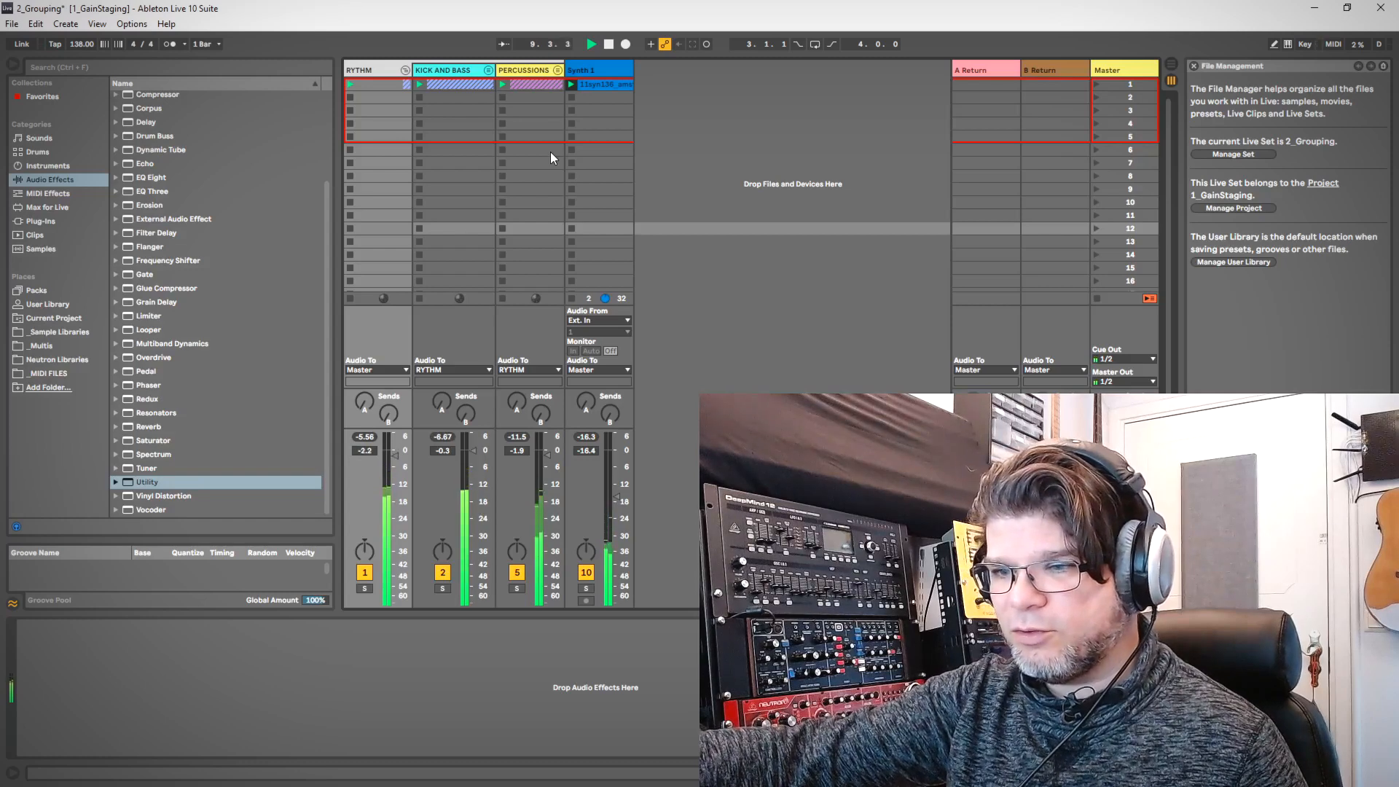
pyautogui.press('space')
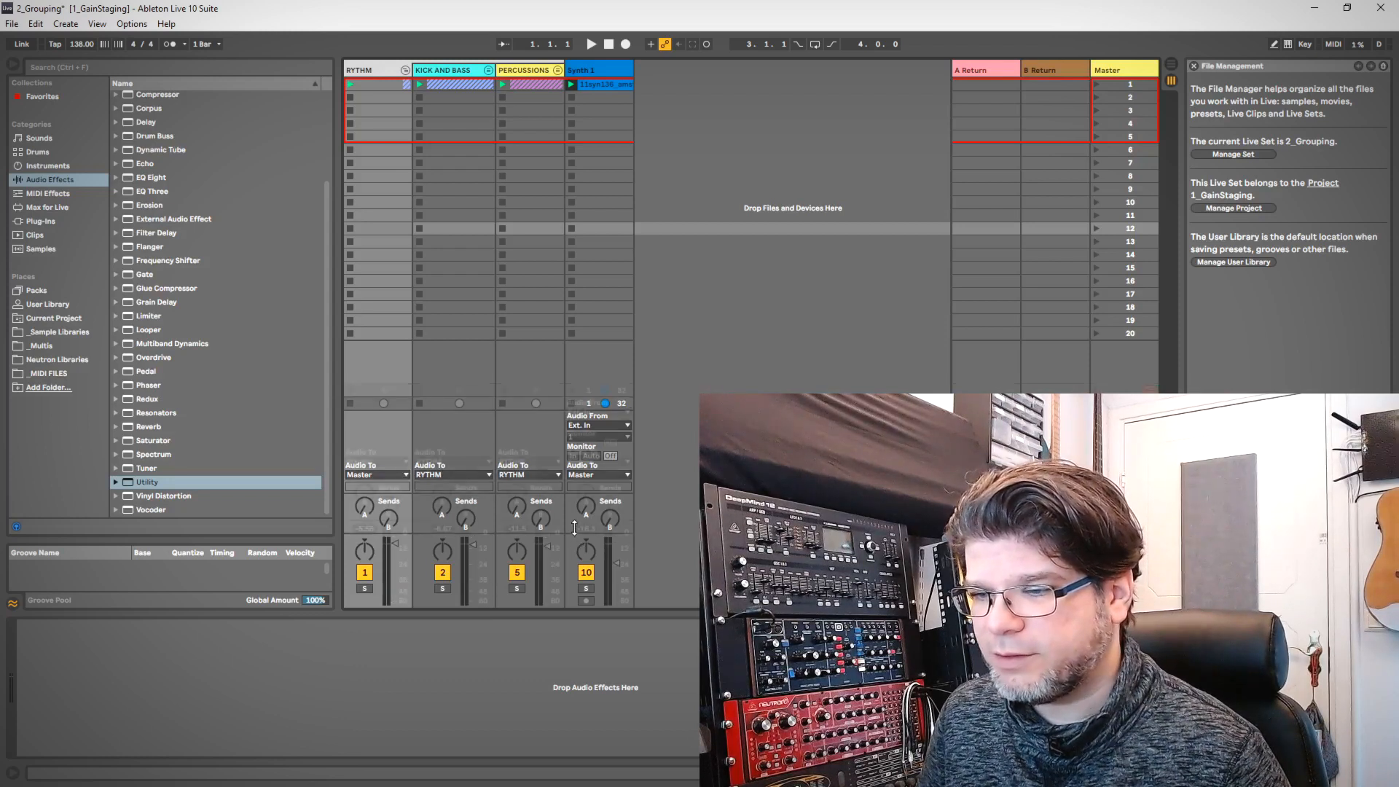
# - Adjust the mixer section's height until the peak level readouts show on the tracks
pyautogui.moveTo(577, 531); pyautogui.dragTo(581, 527)
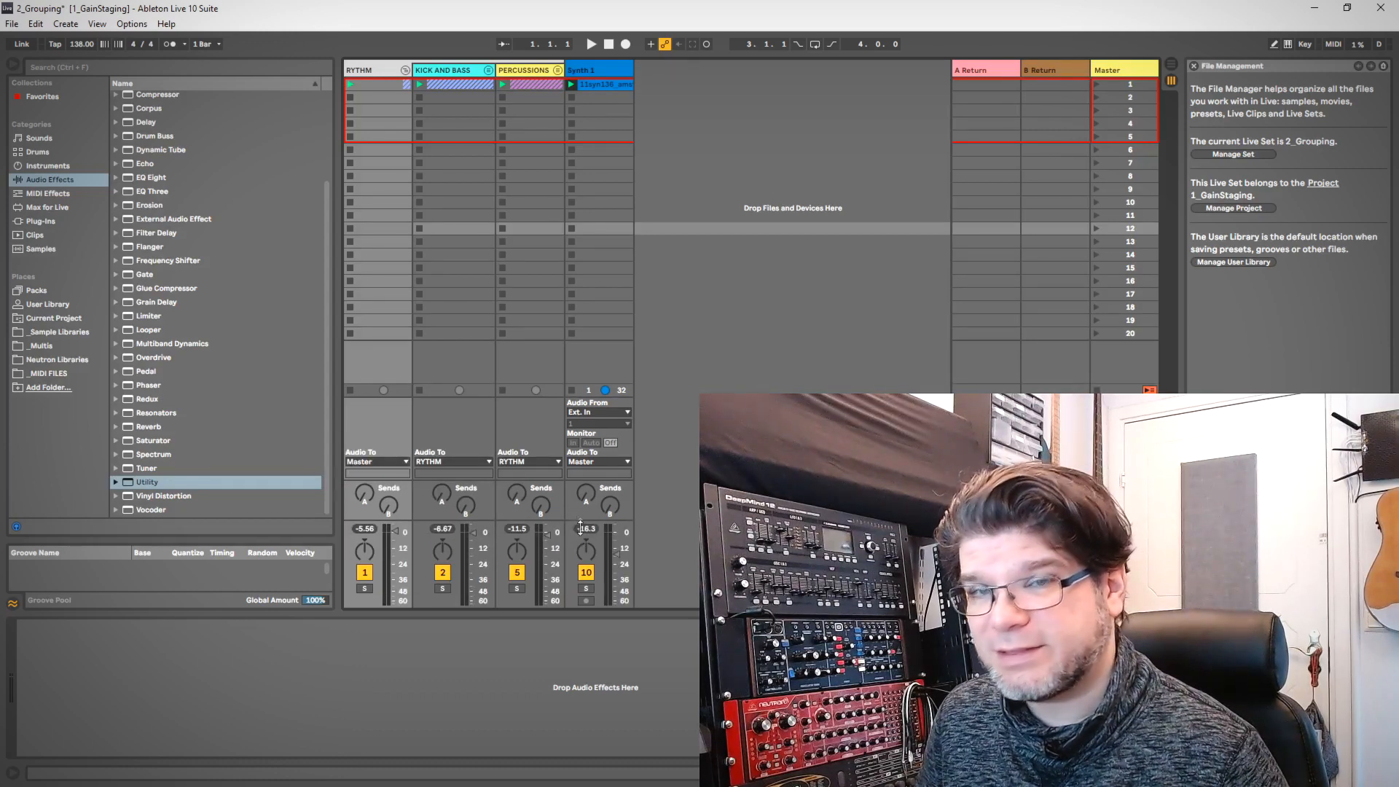
pyautogui.moveTo(581, 527); pyautogui.dragTo(582, 533)
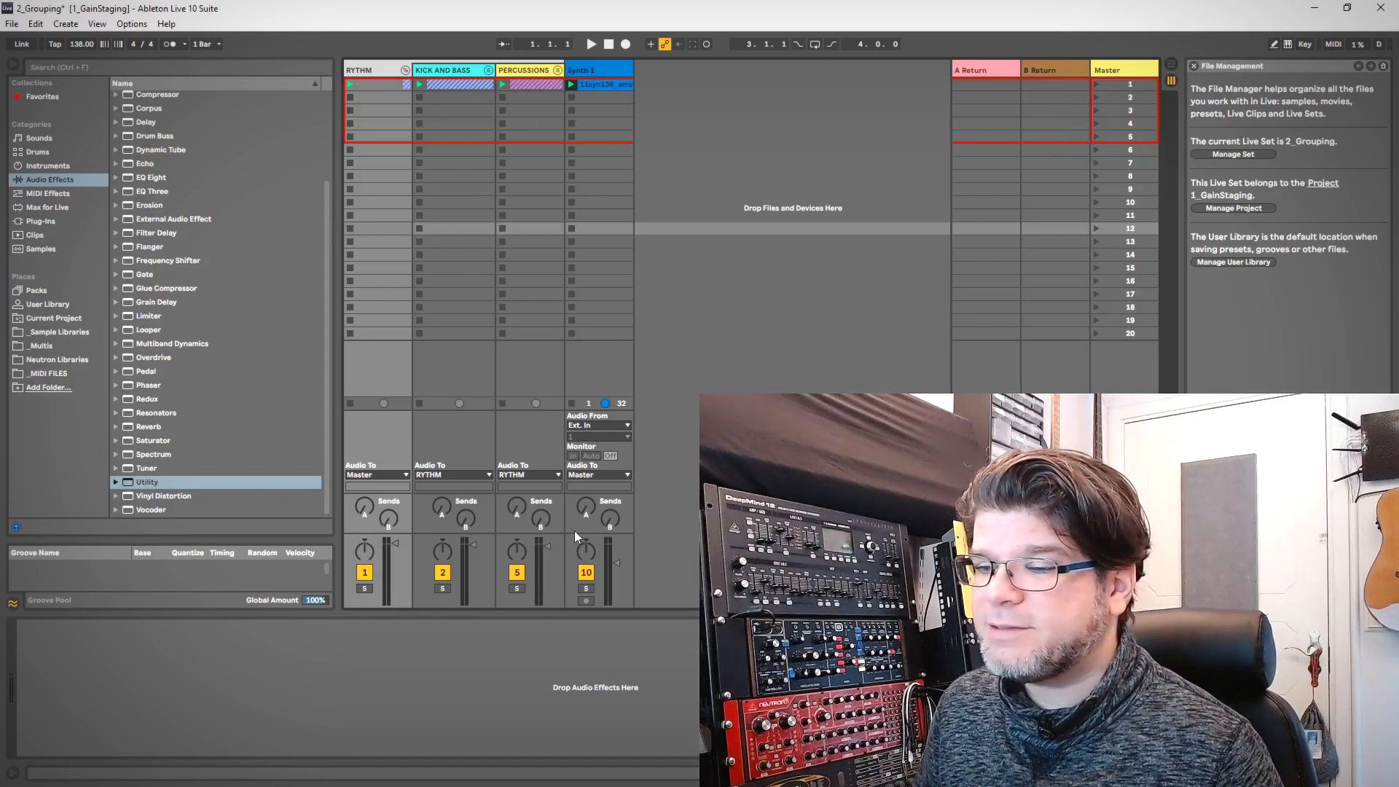
pyautogui.moveTo(575, 535)
pyautogui.mouseDown()
pyautogui.moveTo(577, 510)
pyautogui.moveTo(579, 536)
pyautogui.mouseUp()
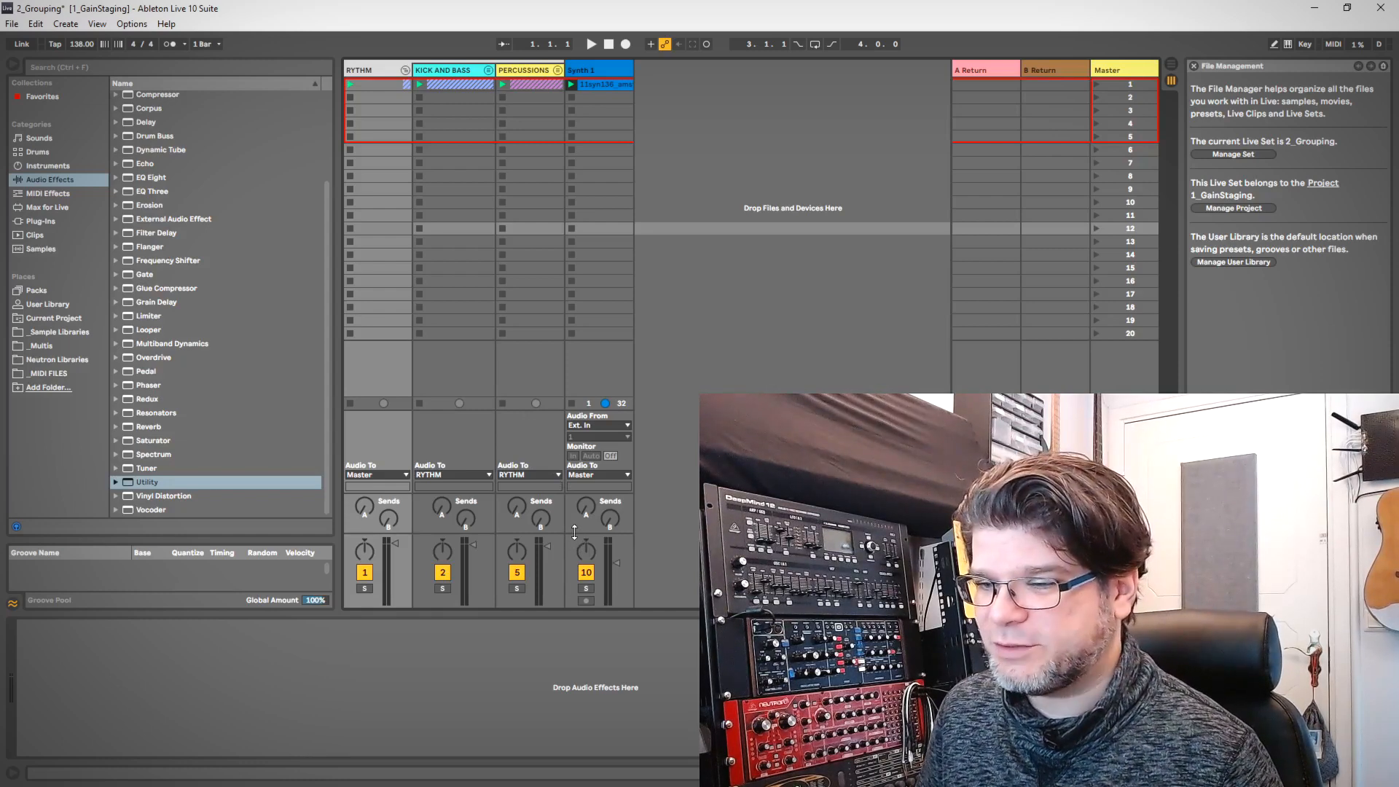
pyautogui.moveTo(575, 533); pyautogui.dragTo(575, 536)
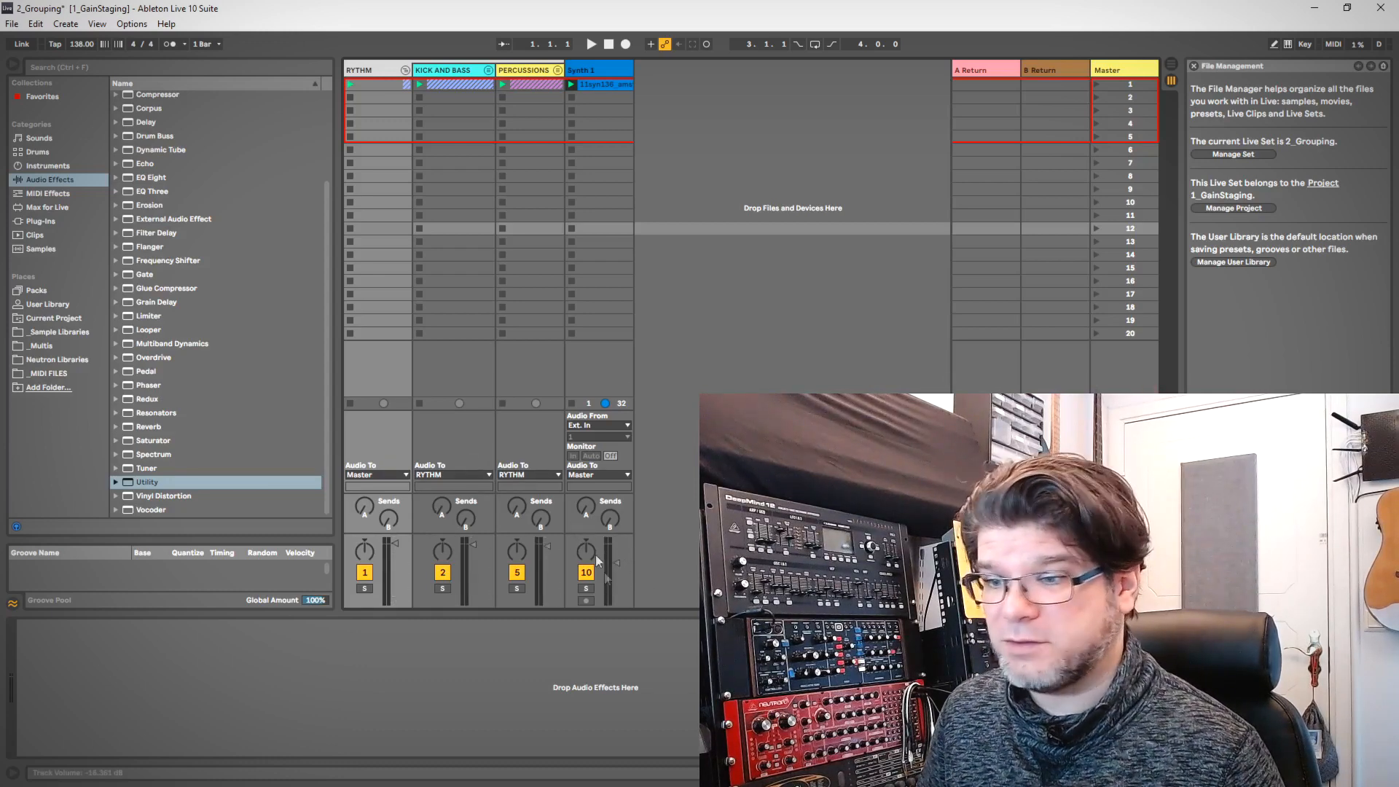
pyautogui.moveTo(574, 530); pyautogui.dragTo(576, 526)
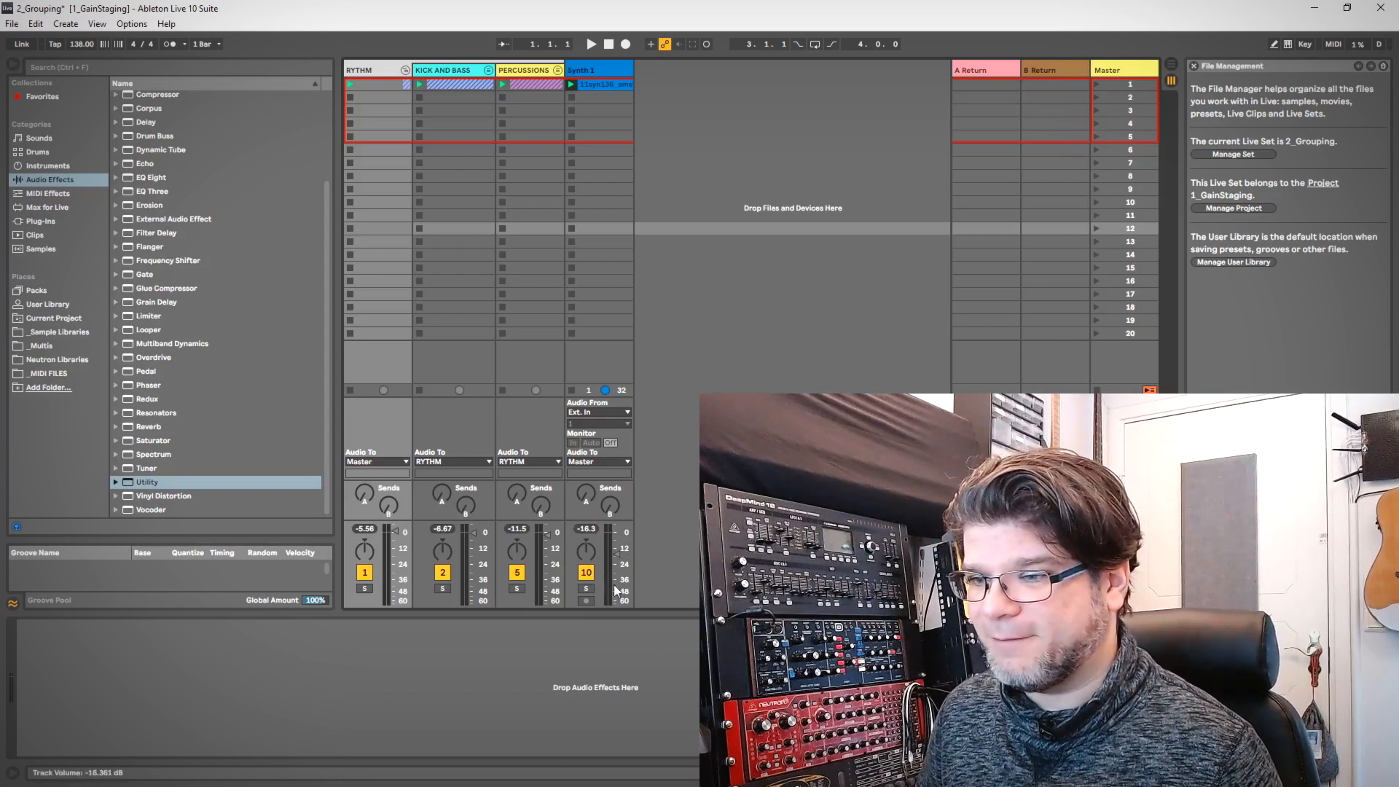
# - Reset the peak readouts of all four tracks, play the set briefly to measure new peaks, and set RYTHM to 1.0 dB
pyautogui.moveTo(586, 529); pyautogui.dragTo(586, 656)
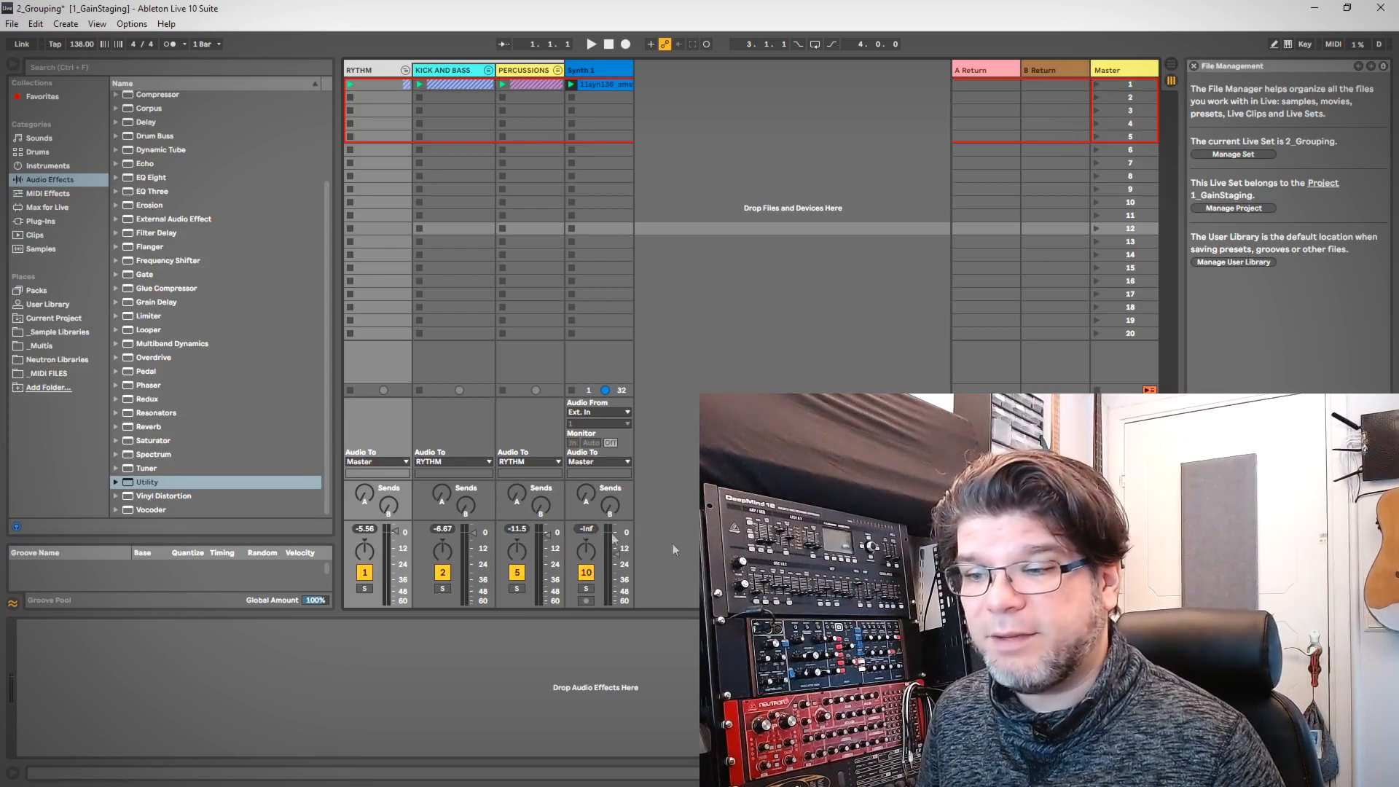
pyautogui.moveTo(517, 529); pyautogui.dragTo(518, 656)
pyautogui.click(440, 531)
pyautogui.click(364, 530)
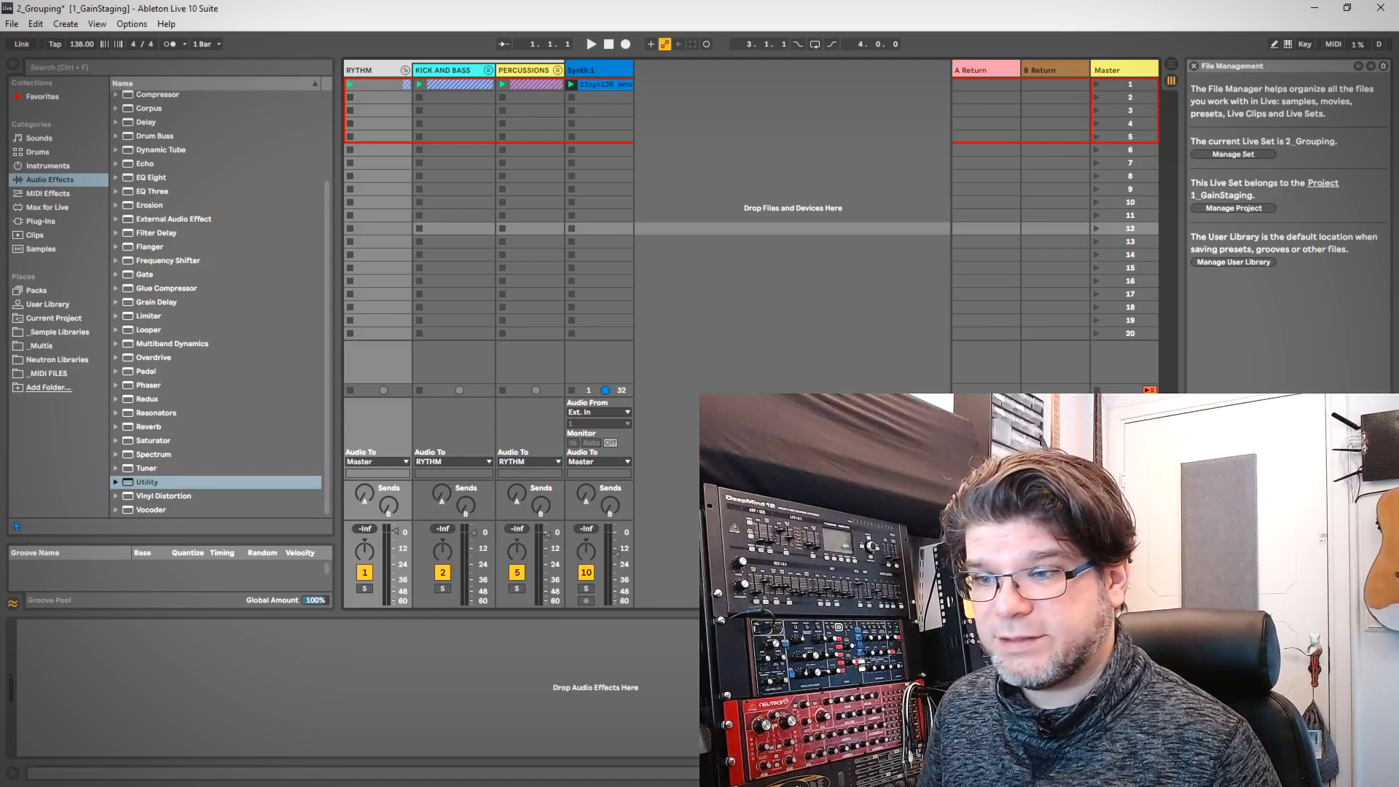
pyautogui.press('space')
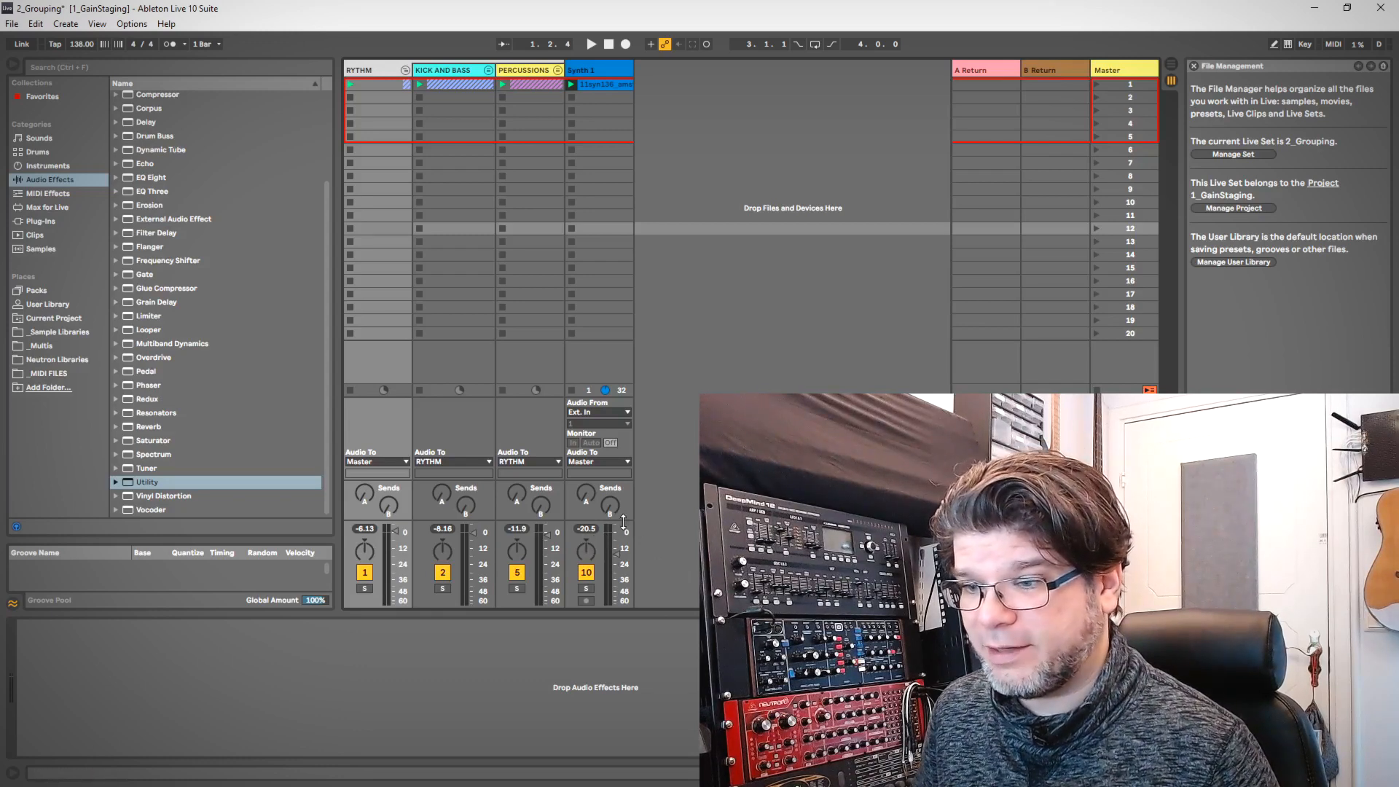
# - Enlarge the mixer section to examine the numeric volume values and detailed decibel scale, and shrink it again
pyautogui.moveTo(624, 518); pyautogui.dragTo(623, 512)
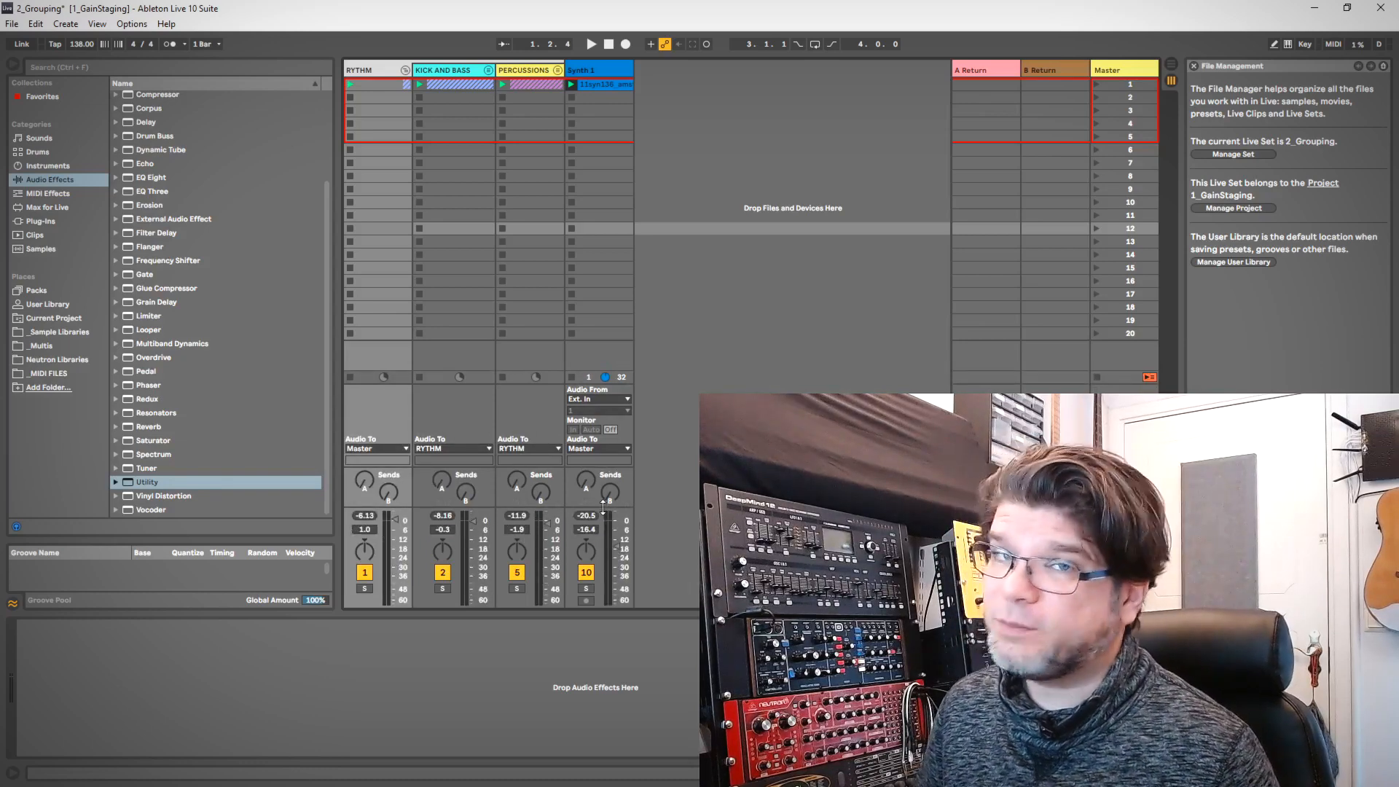
pyautogui.moveTo(602, 503); pyautogui.dragTo(615, 328)
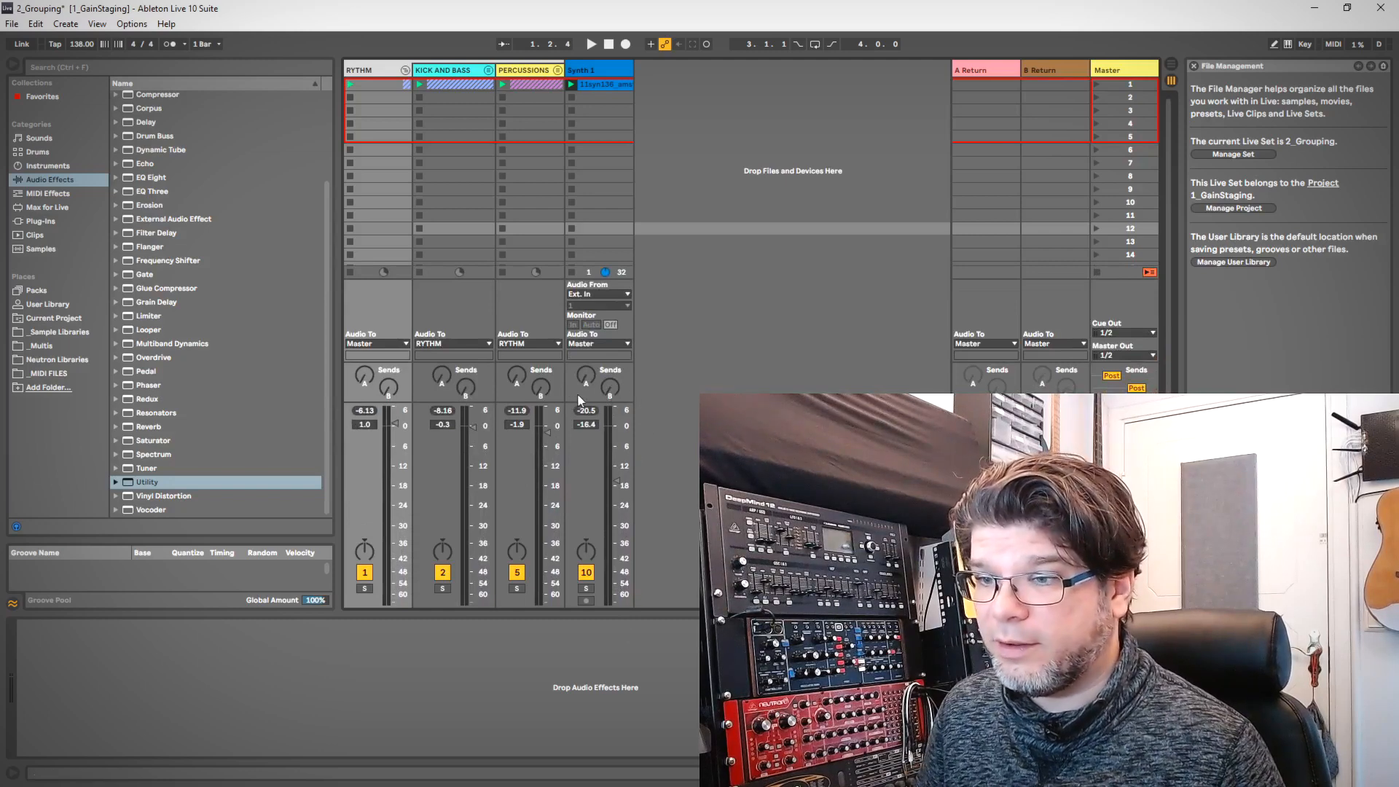
pyautogui.moveTo(583, 403)
pyautogui.mouseDown()
pyautogui.moveTo(584, 533)
pyautogui.moveTo(584, 393)
pyautogui.mouseUp()
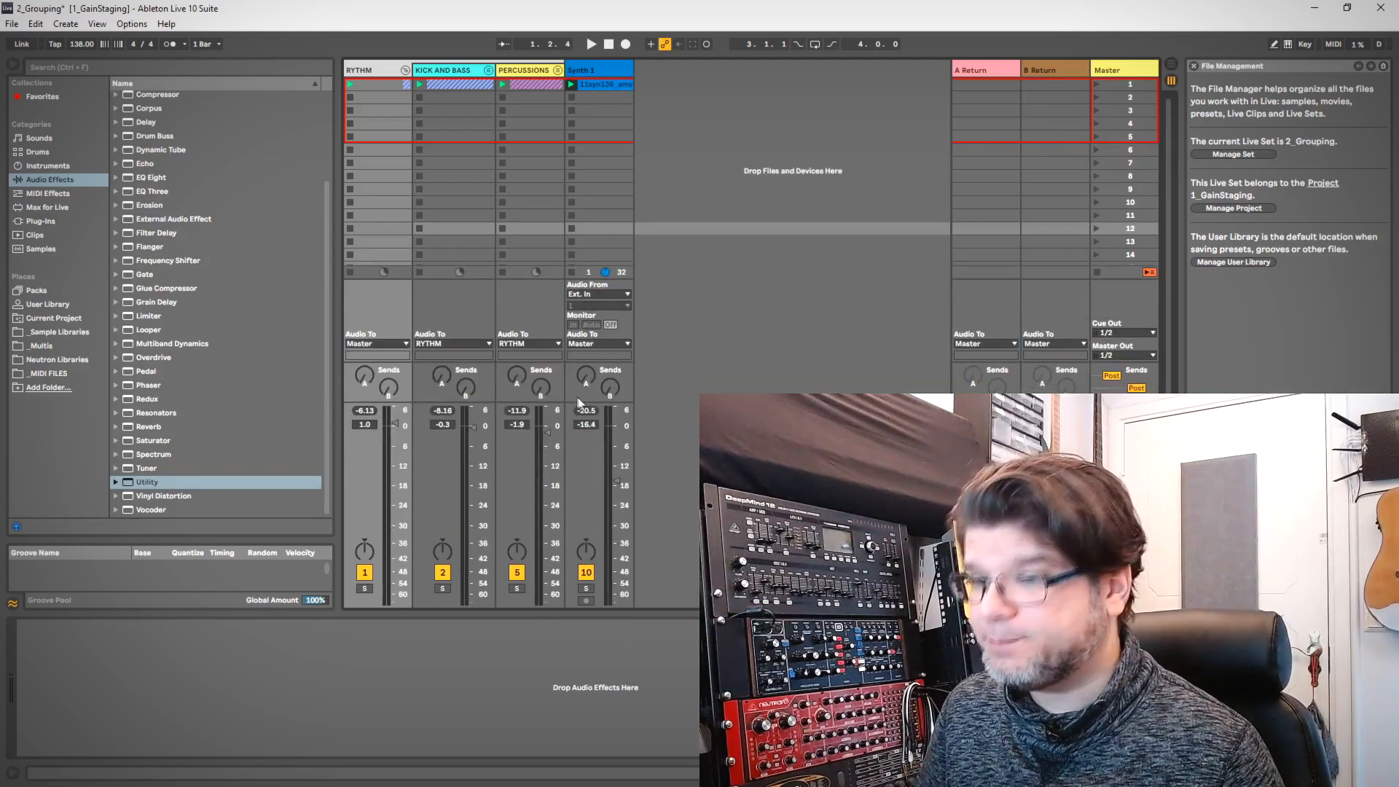
pyautogui.moveTo(580, 399); pyautogui.dragTo(590, 555)
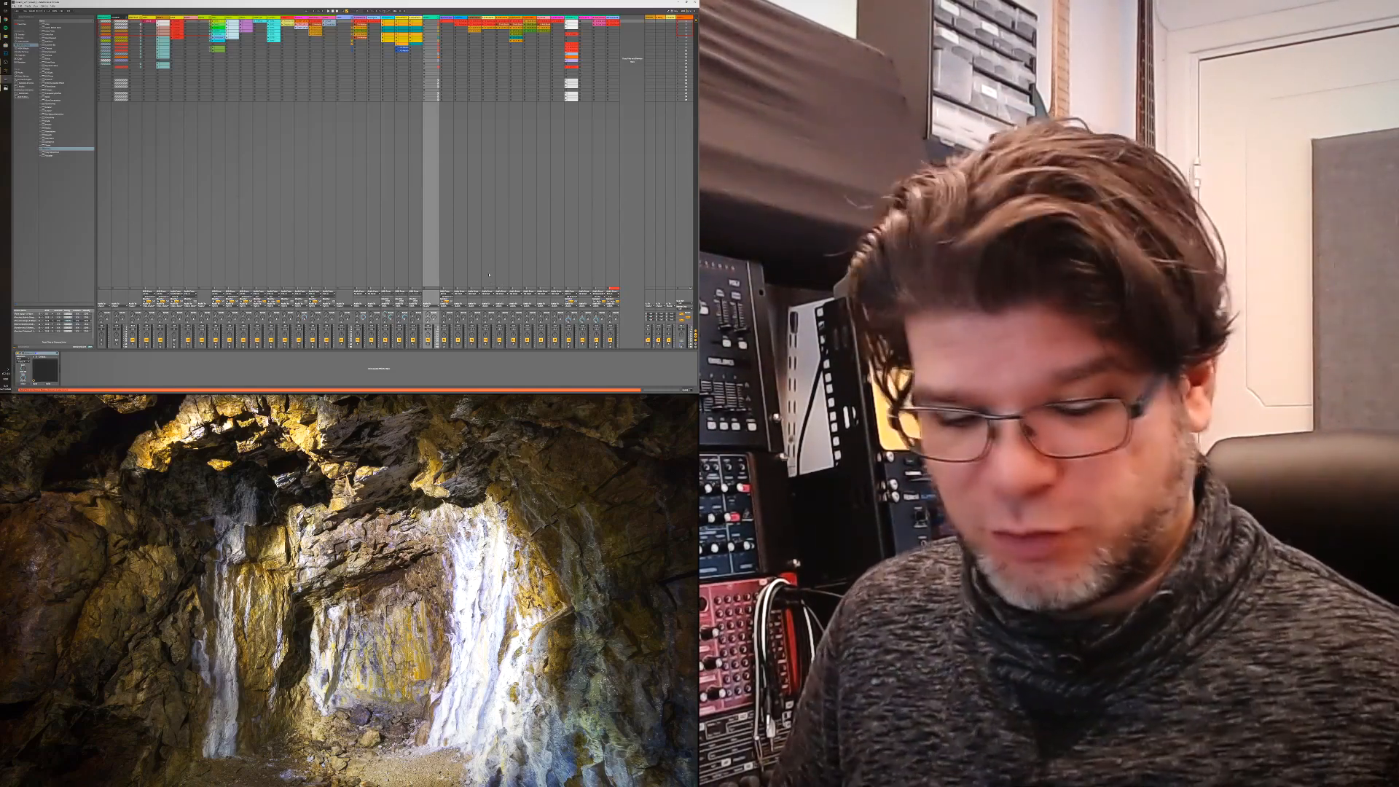
# - Open a second window for the large multi-track set and look through its arrangement tracks
pyautogui.click(36, 6)
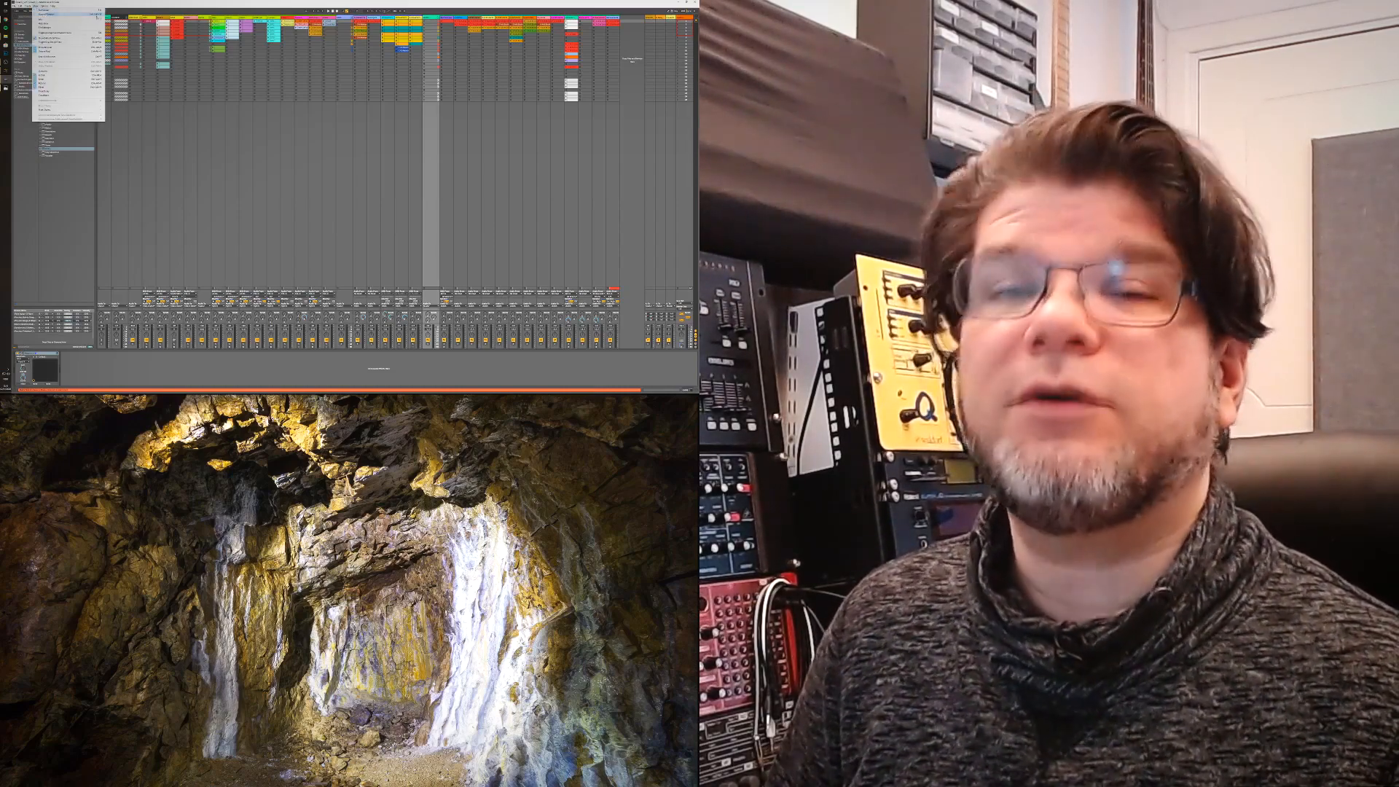
pyautogui.click(188, 65)
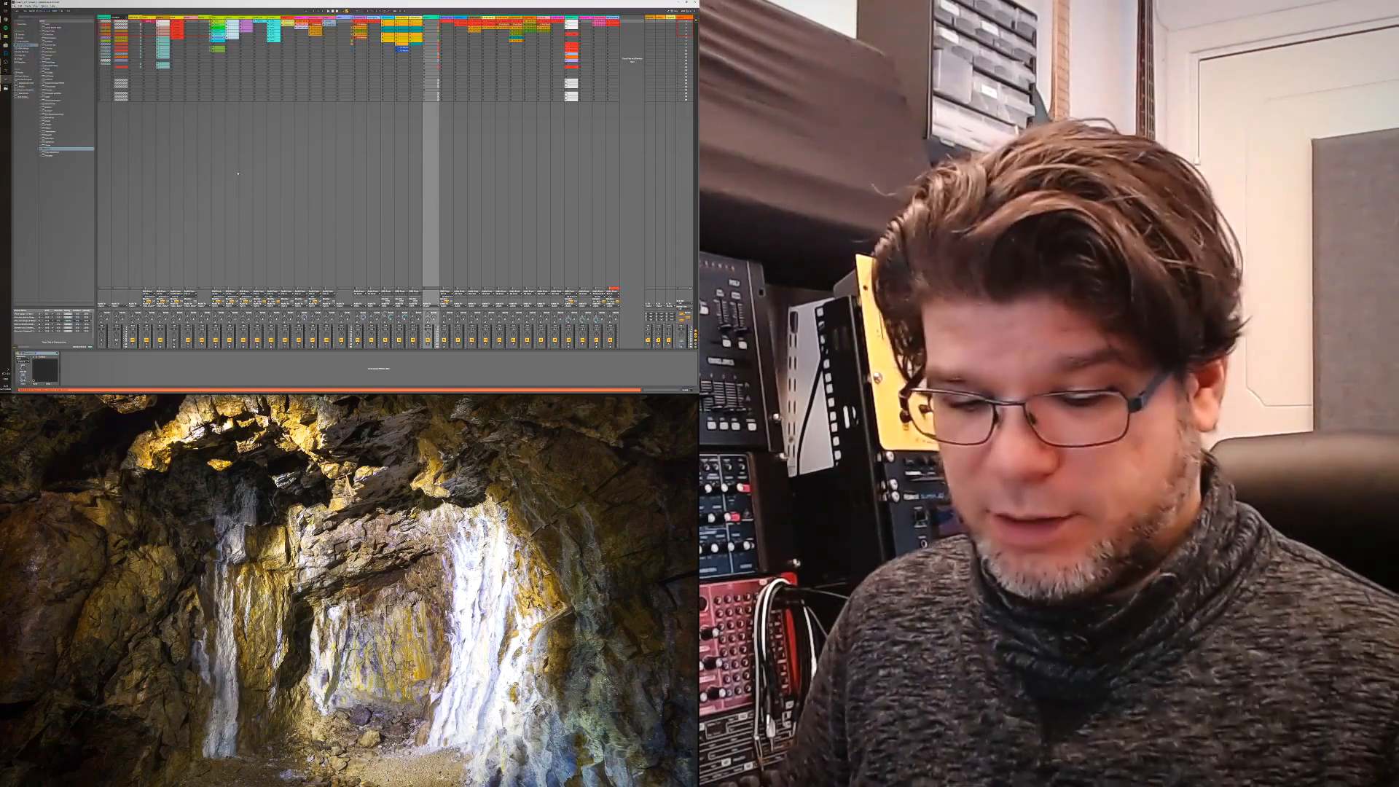
pyautogui.hotkey('ctrl', 'shift', 'w')
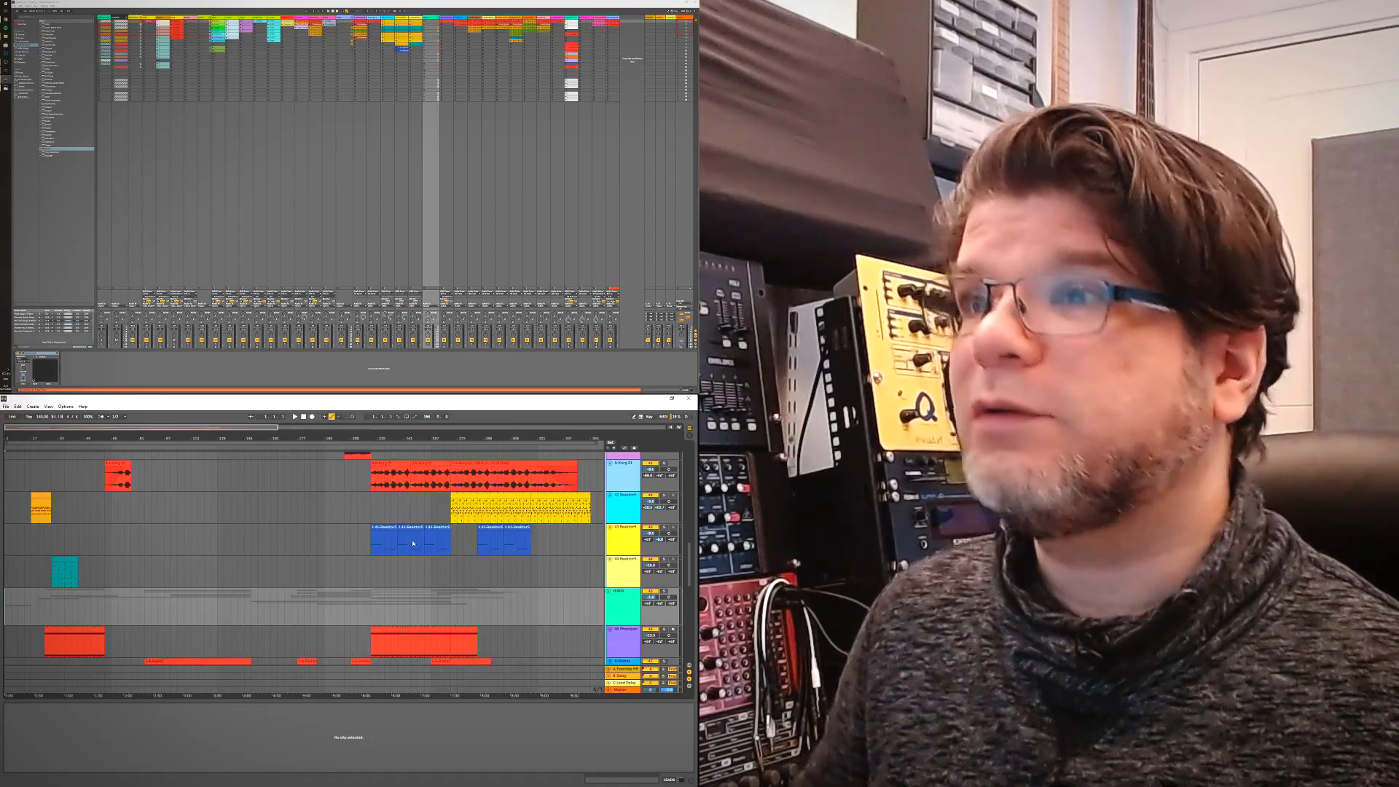
pyautogui.scroll(-5, 401, 537)
pyautogui.scroll(8, 372, 540)
pyautogui.scroll(-2, 372, 540)
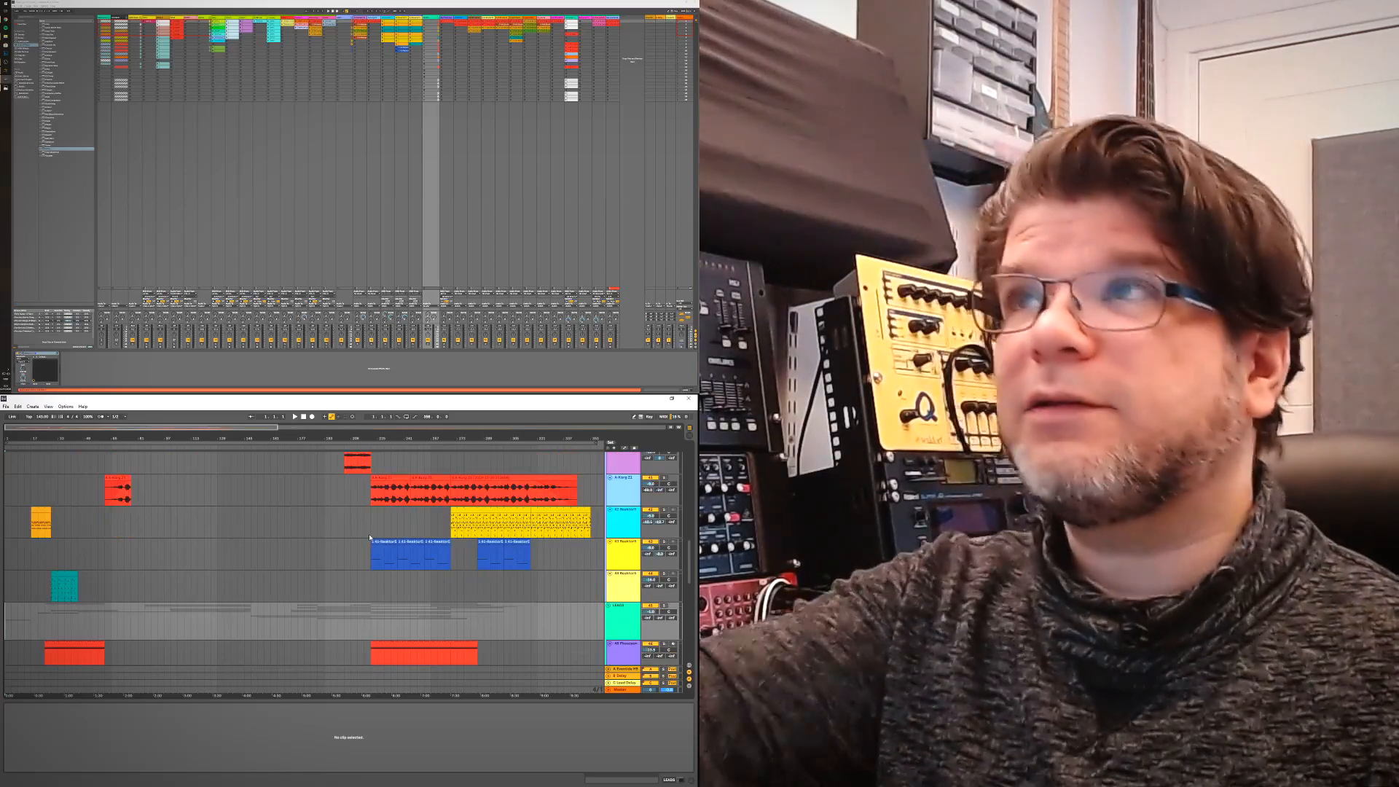
# - Swap the Session and Arrangement views between the two windows several times to compare both layouts
pyautogui.press('Tab')
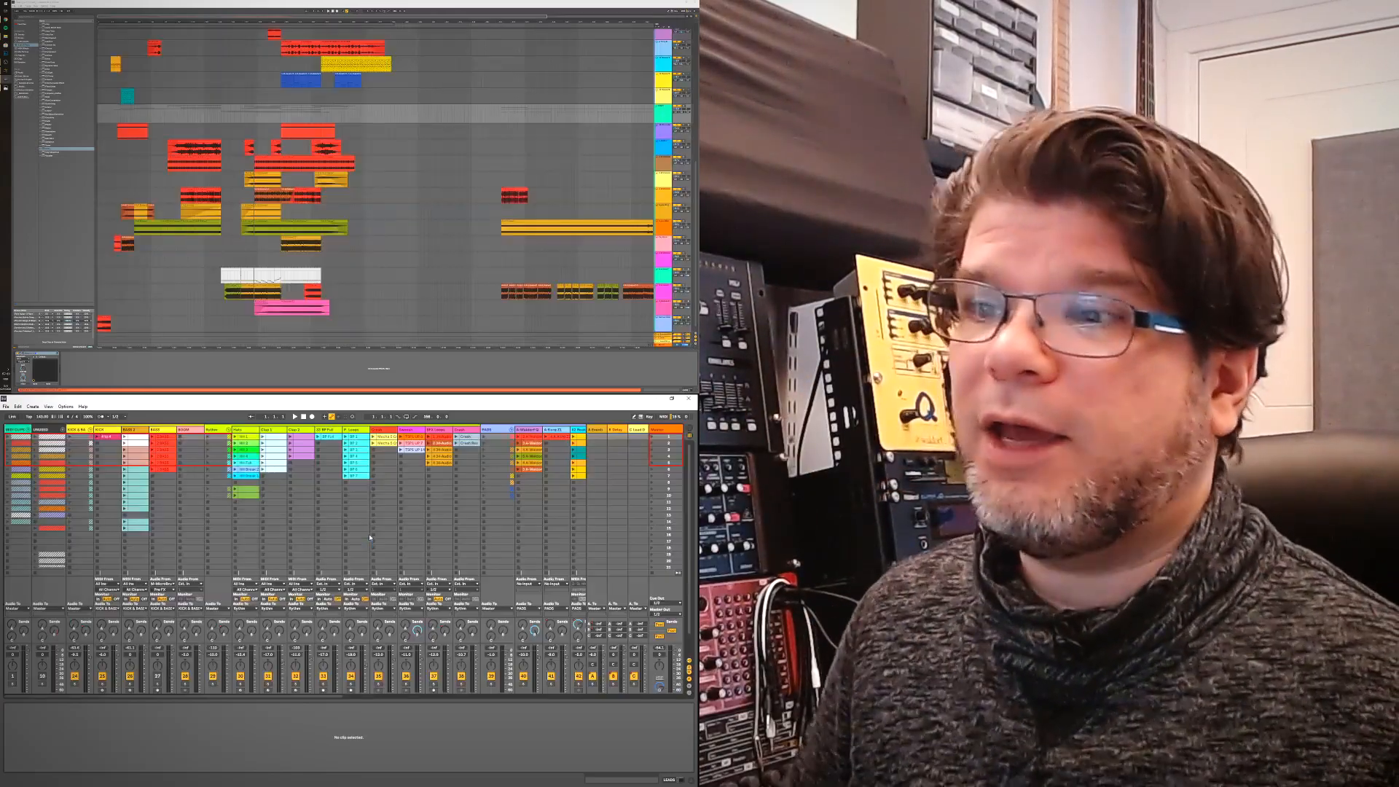
pyautogui.press('Tab')
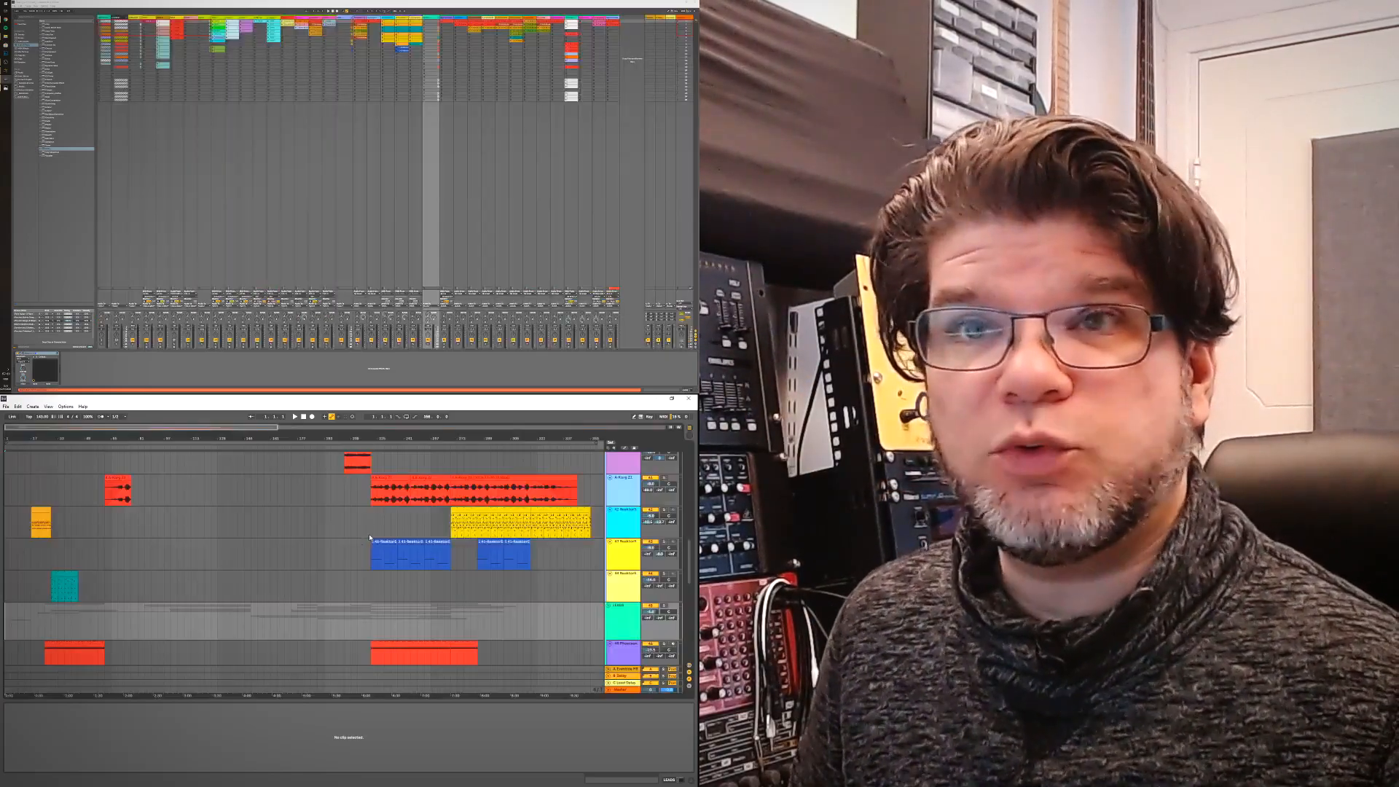
pyautogui.press('Tab')
pyautogui.press('Tab')
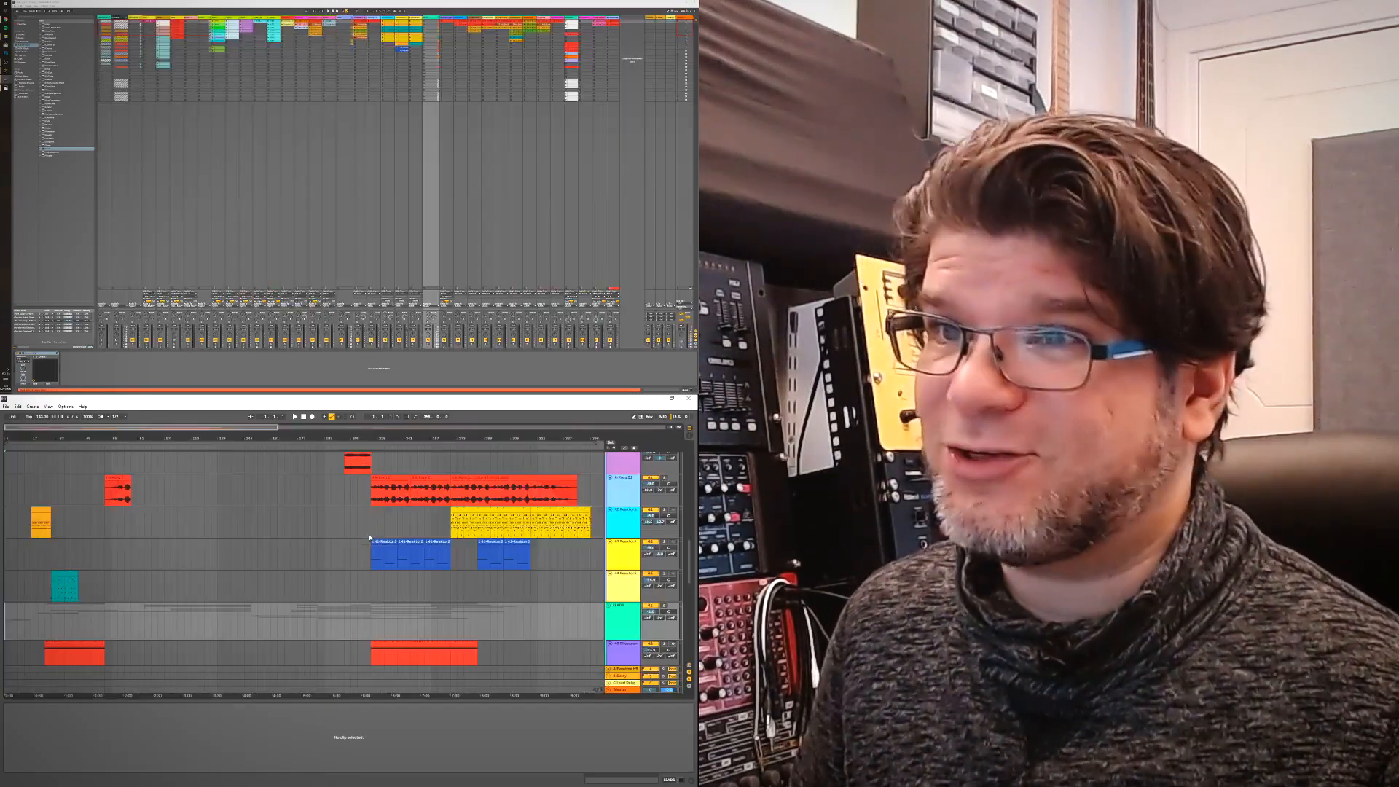
pyautogui.press('Tab')
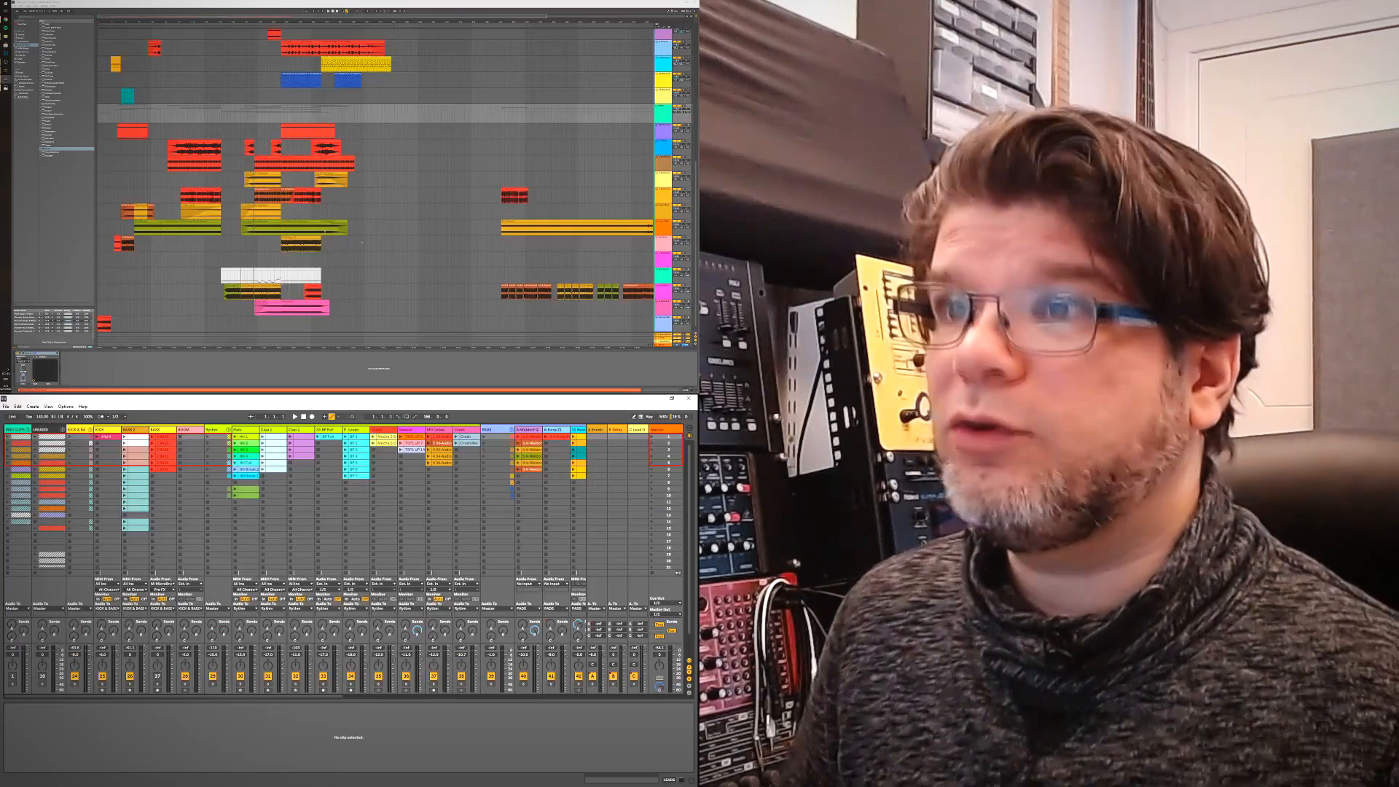
pyautogui.press('Tab')
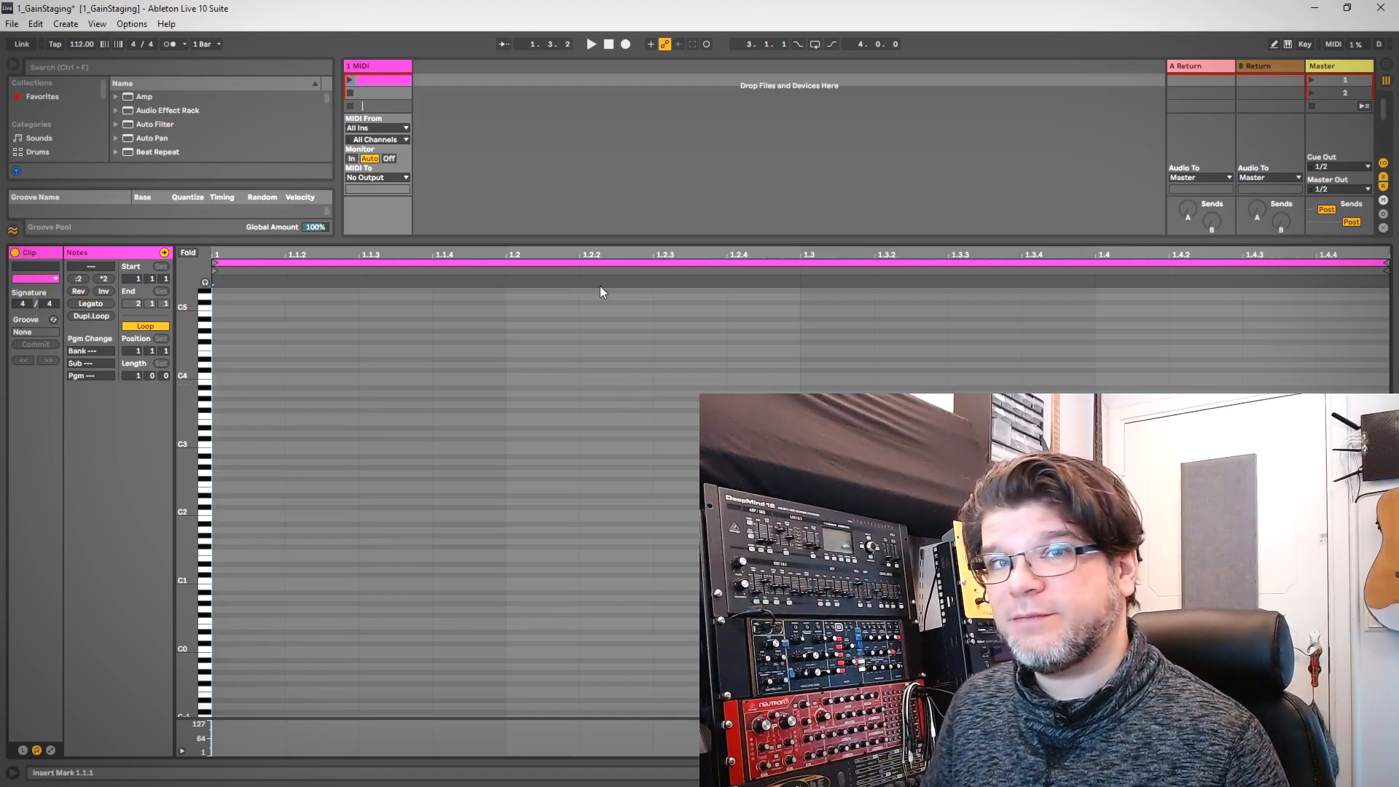
# - Draw a continuous row of sixteenth notes at C1 across the whole bar of the MIDI clip
pyautogui.press('b')
pyautogui.moveTo(222, 581); pyautogui.dragTo(1392, 581)
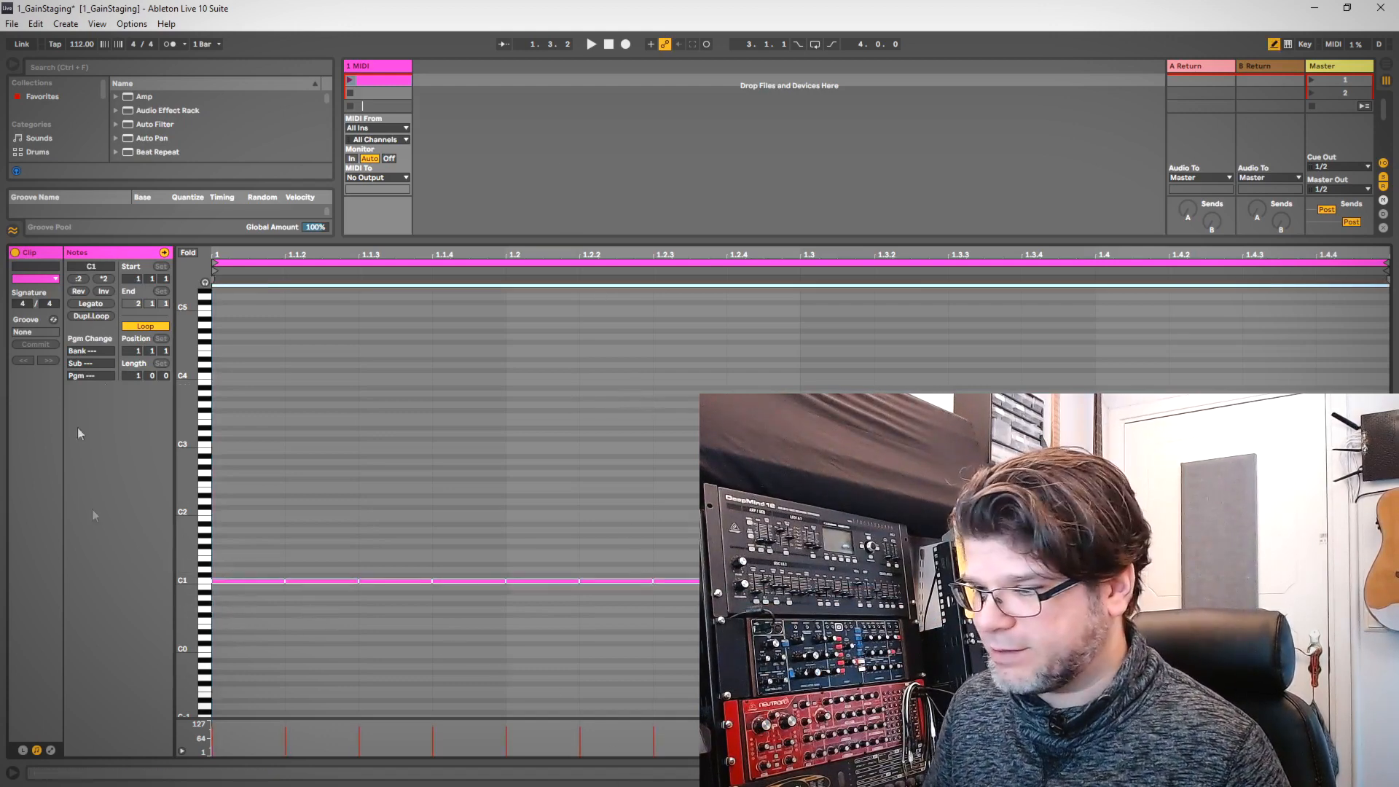
pyautogui.press('b')
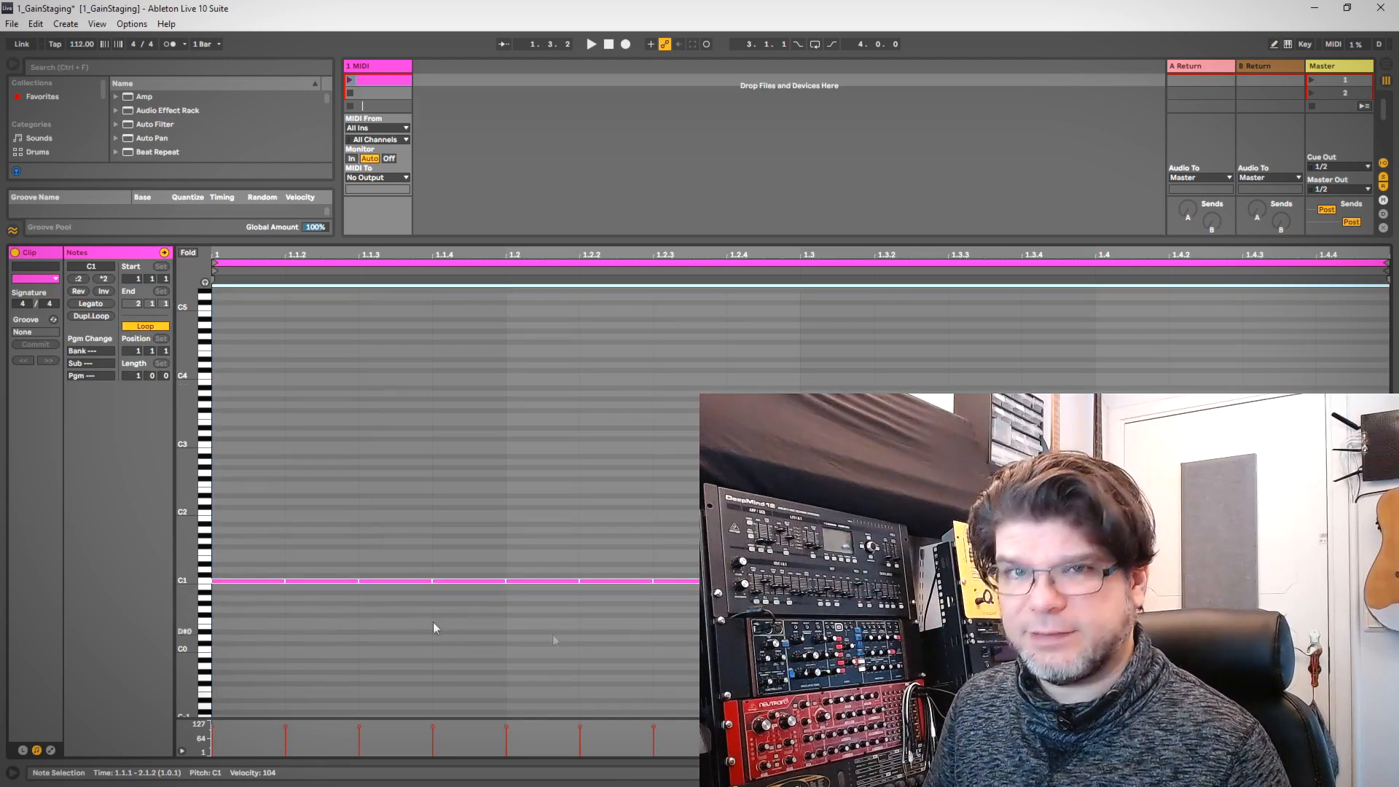
pyautogui.click(437, 551)
pyautogui.moveTo(238, 522); pyautogui.dragTo(611, 572)
pyautogui.hotkey('ctrl', 'a')
pyautogui.click(277, 693)
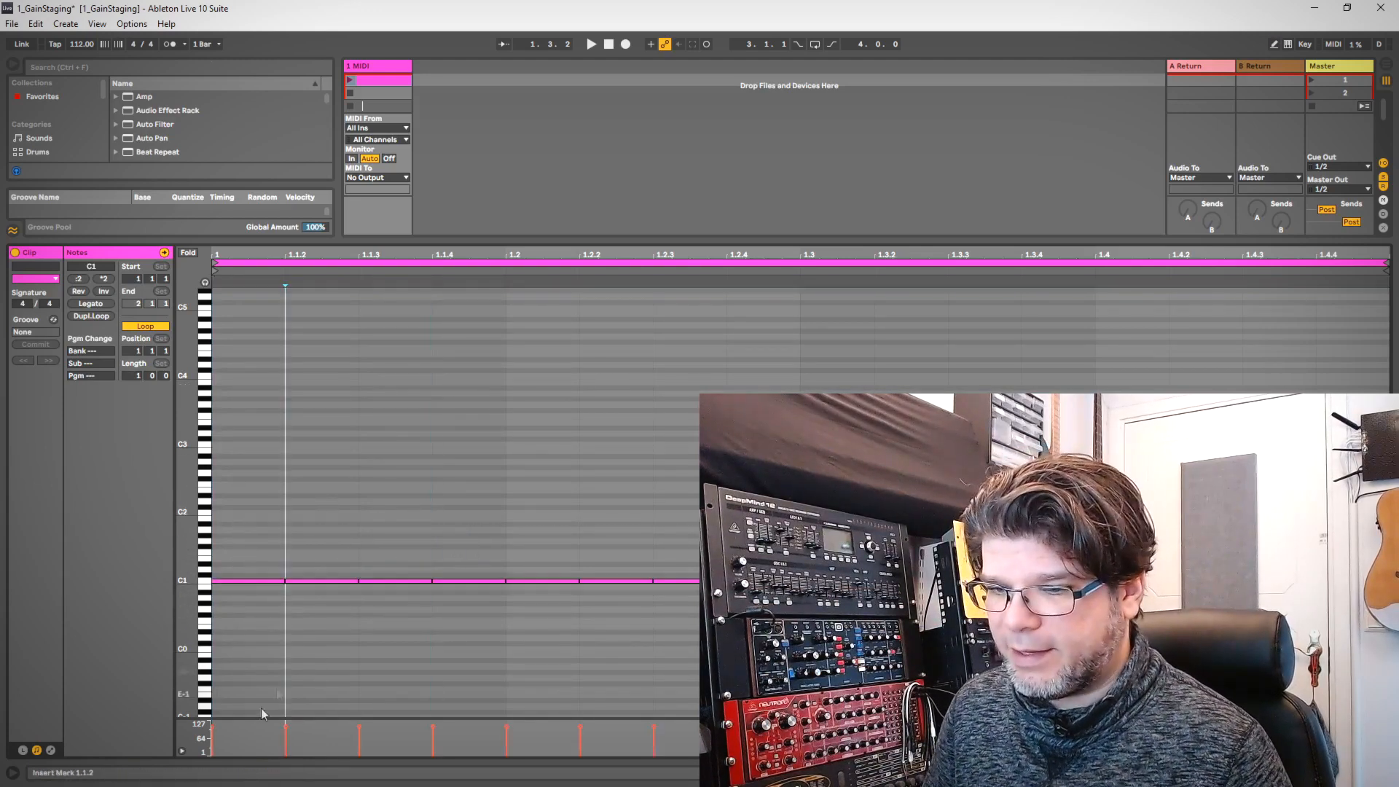
# - Select every second C1 note across the bar, starting with the one at 1.1.2
pyautogui.click(327, 581)
pyautogui.keyDown('shift'); pyautogui.click(465, 580); pyautogui.keyUp('shift')
pyautogui.moveTo(612, 544); pyautogui.dragTo(624, 621)
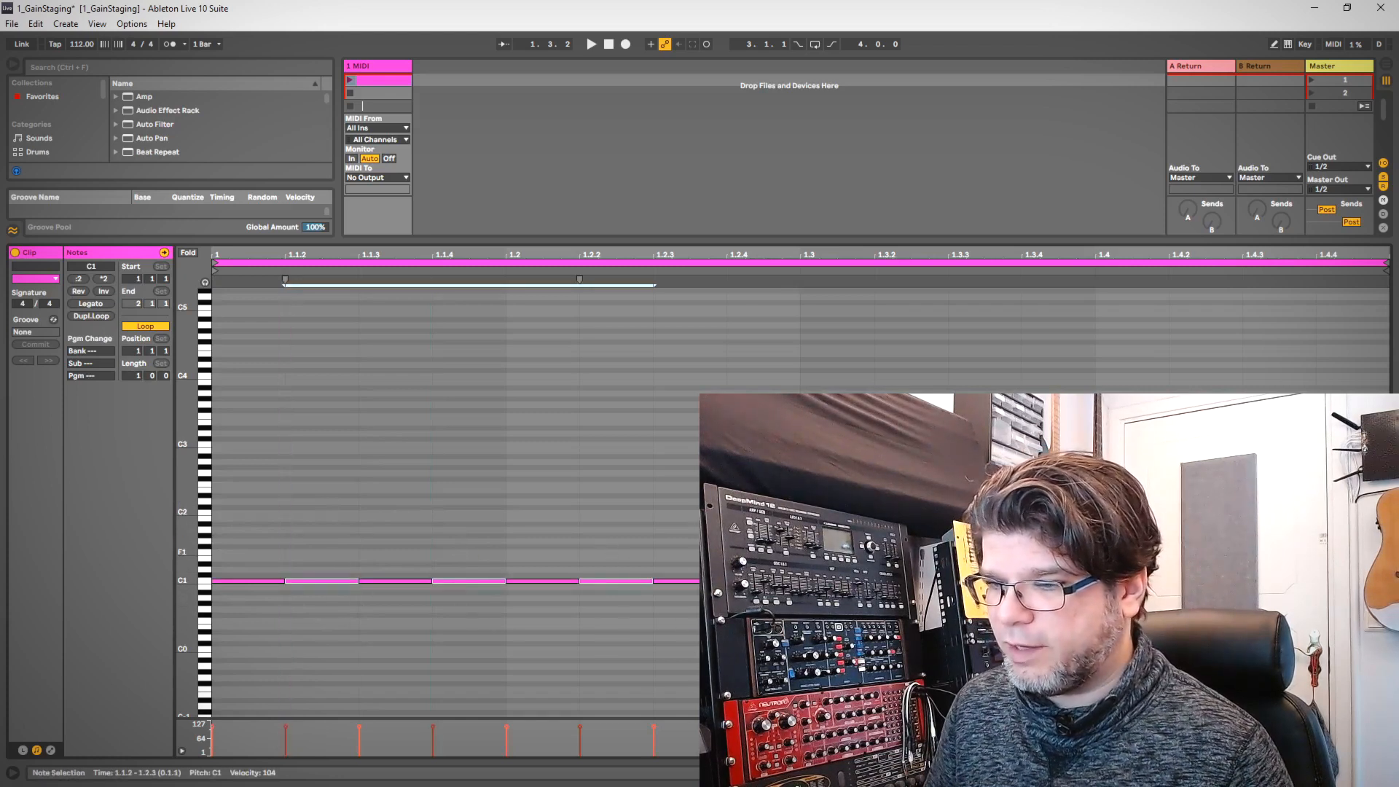
pyautogui.moveTo(760, 547); pyautogui.dragTo(771, 632)
pyautogui.moveTo(905, 540); pyautogui.dragTo(917, 619)
pyautogui.moveTo(1053, 540); pyautogui.dragTo(1064, 608)
pyautogui.moveTo(1201, 537); pyautogui.dragTo(1211, 609)
pyautogui.moveTo(1347, 536); pyautogui.dragTo(1358, 613)
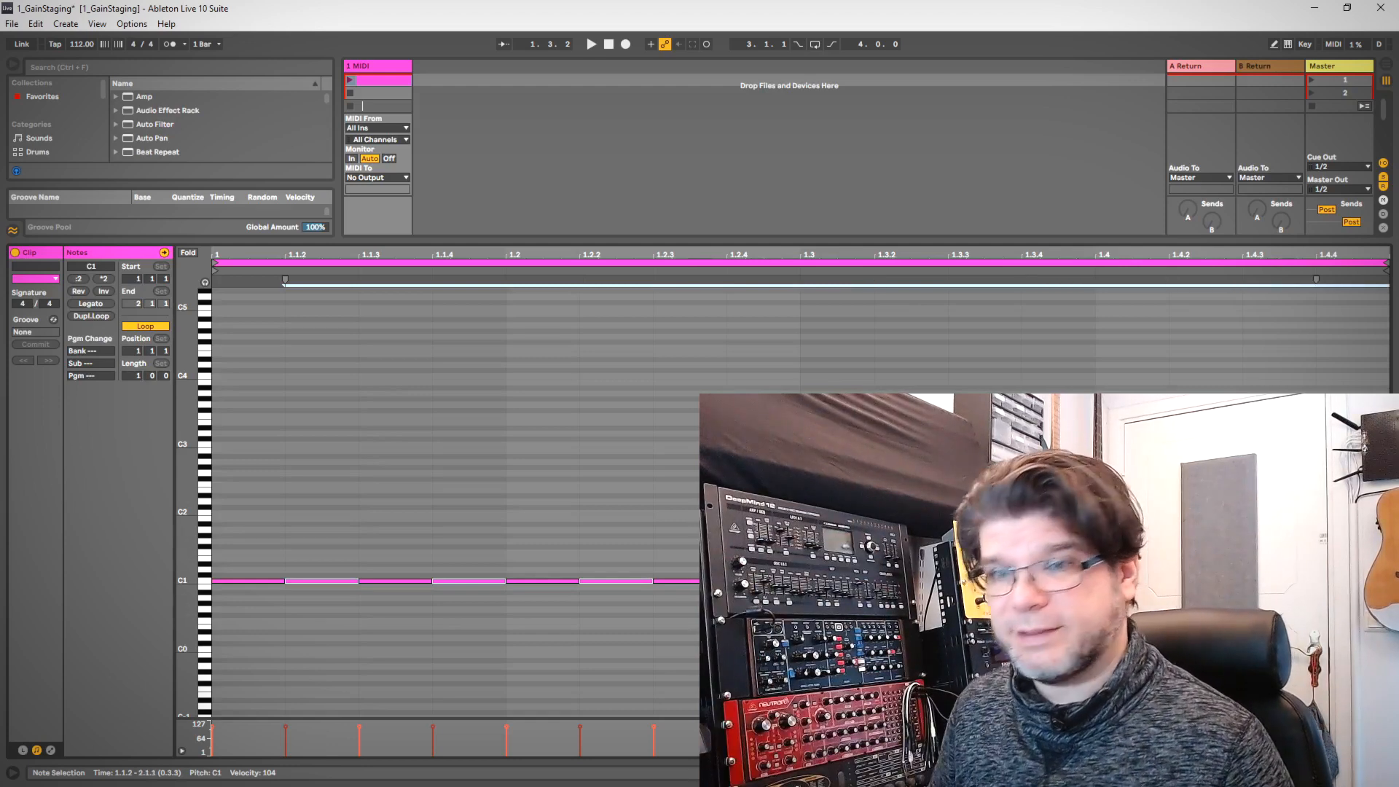
# - Draw a rising velocity ramp across the bar for the selected C1 notes only
pyautogui.moveTo(285, 726)
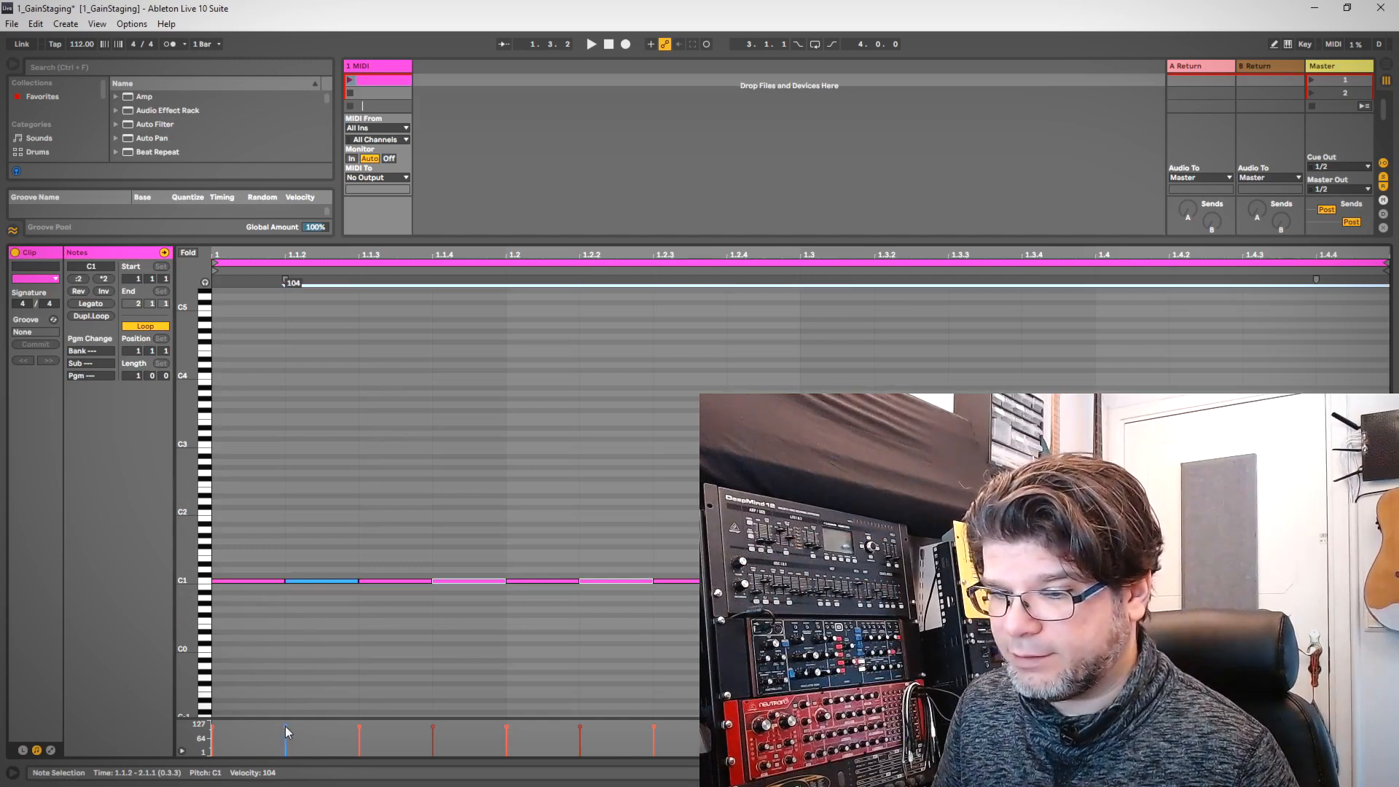
pyautogui.moveTo(287, 729); pyautogui.dragTo(286, 738)
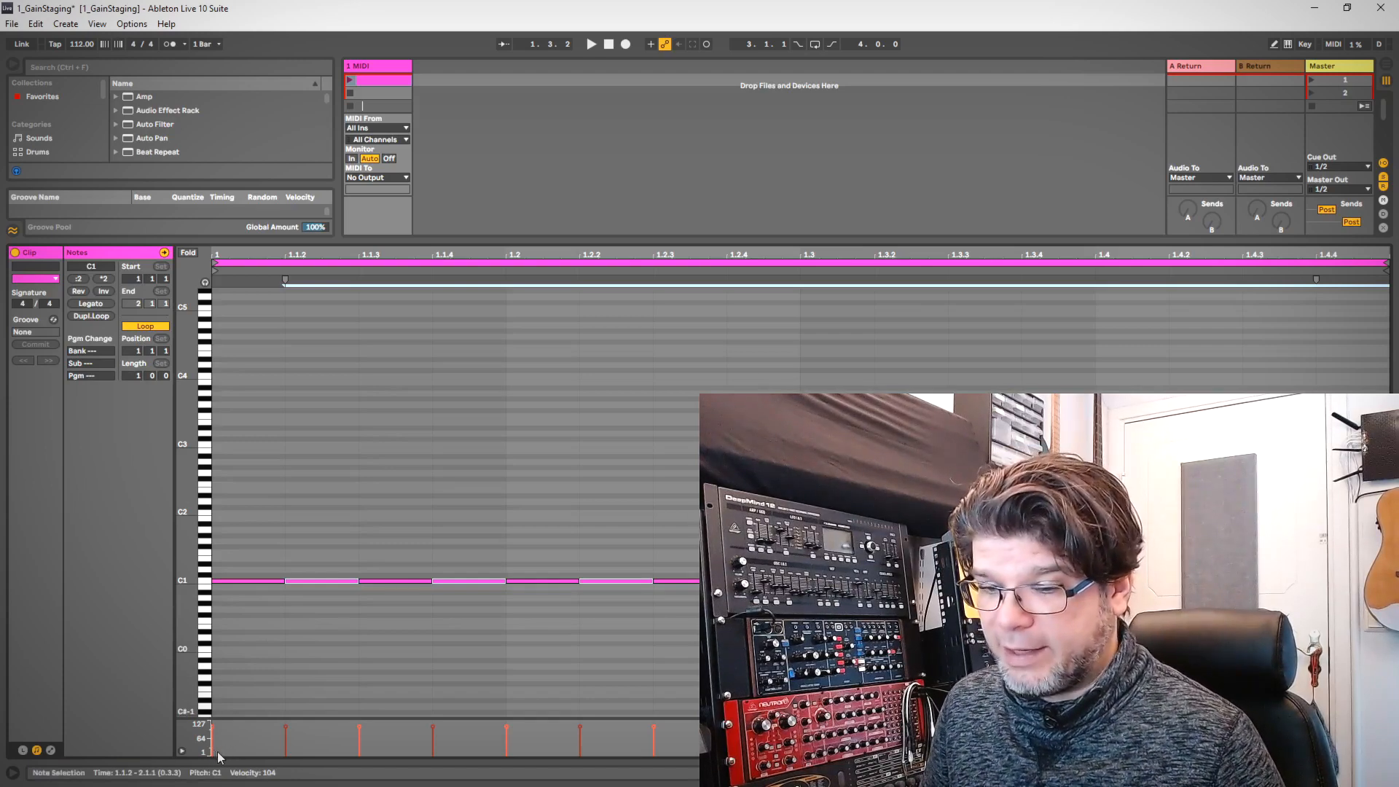
pyautogui.moveTo(217, 751)
pyautogui.mouseDown()
pyautogui.moveTo(696, 754)
pyautogui.moveTo(696, 737)
pyautogui.mouseUp()
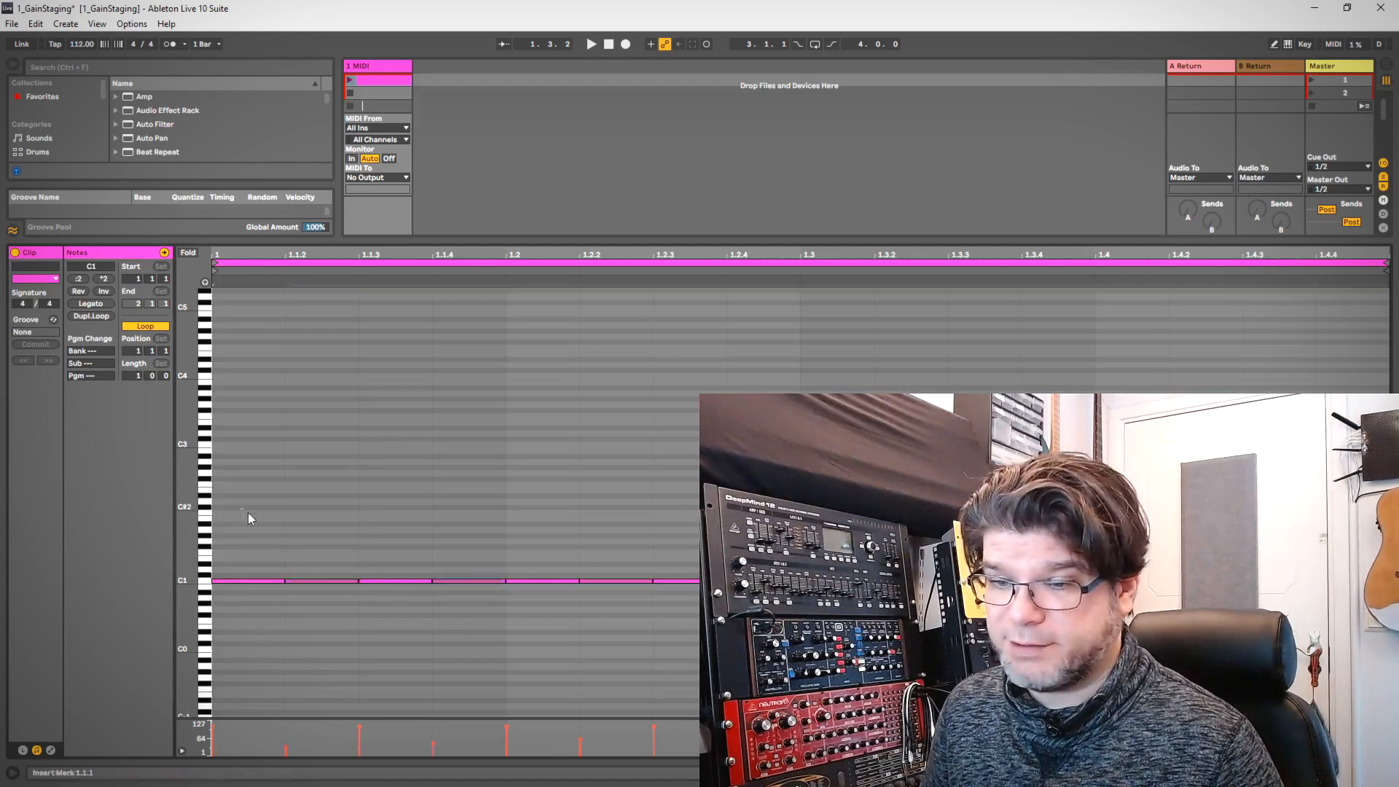
# - Clear the note selection, try a velocity ramp over every note in the bar, and undo it
pyautogui.click(445, 616)
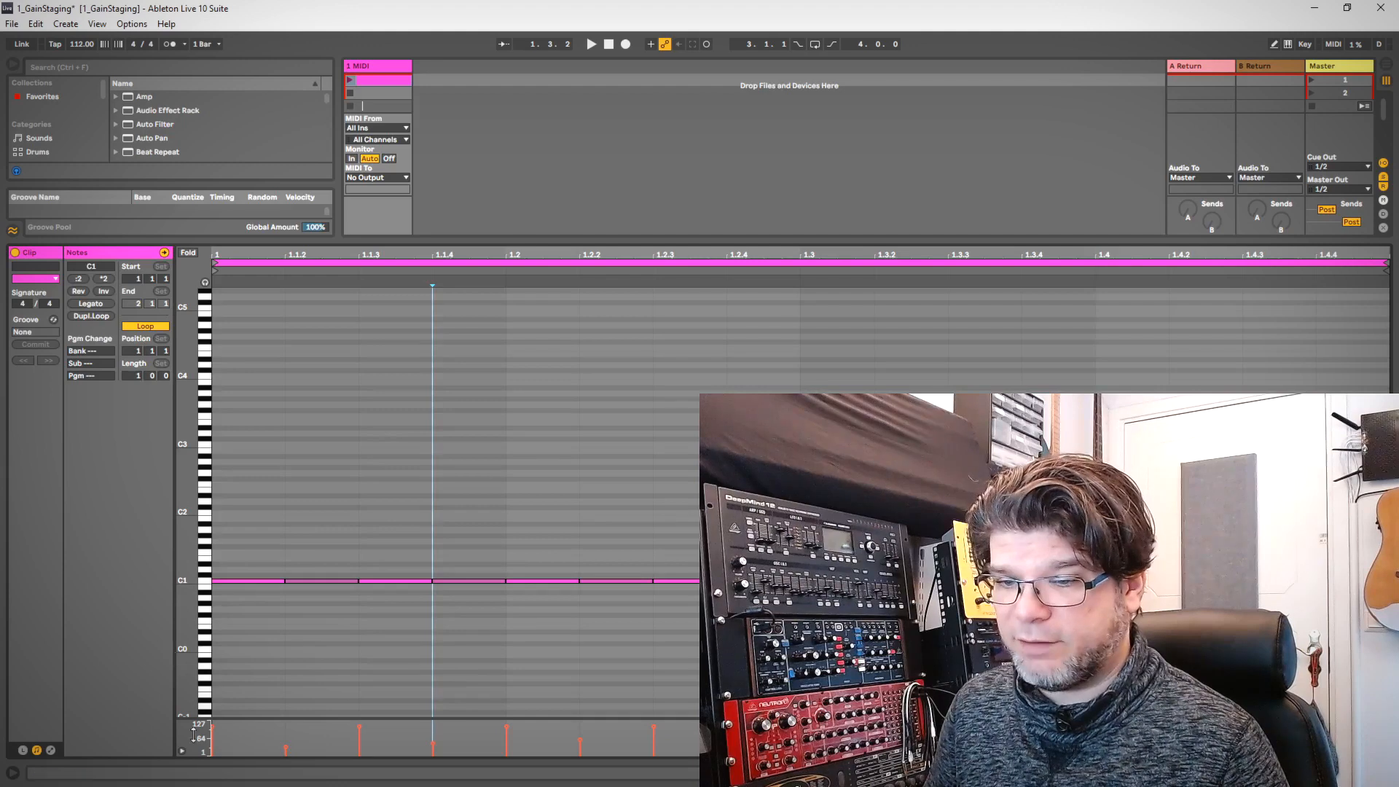
pyautogui.moveTo(213, 749); pyautogui.dragTo(1381, 720)
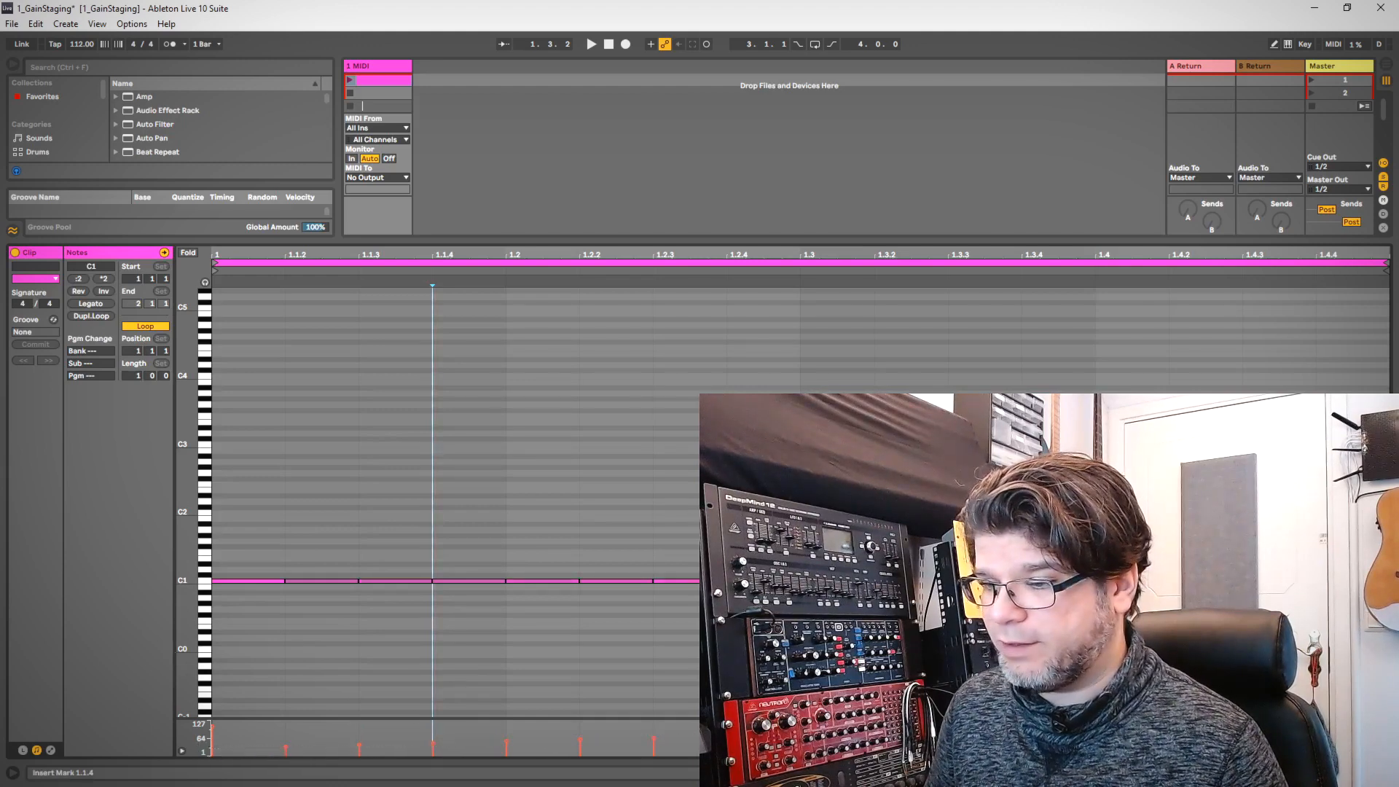
pyautogui.hotkey('ctrl', 'z')
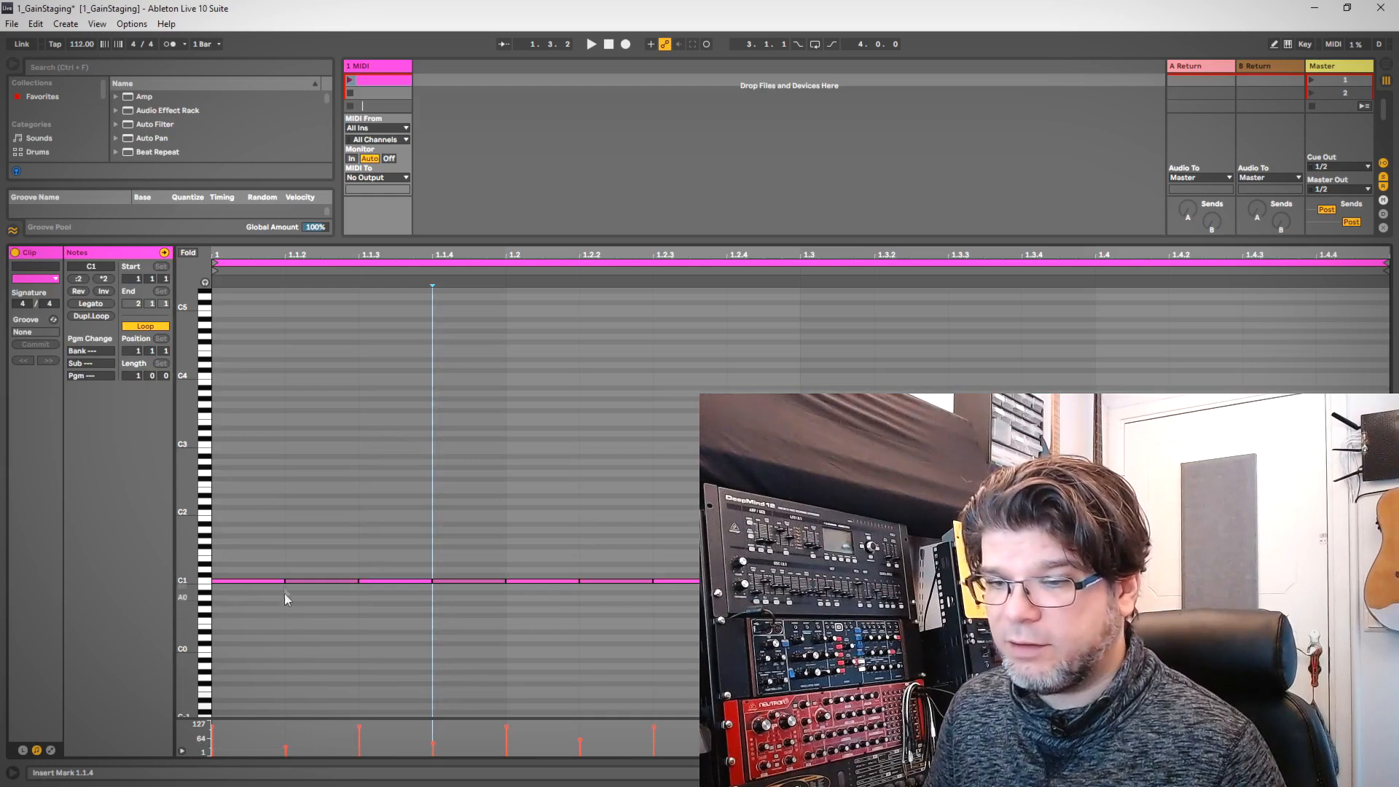
# - Select the five C1 notes from 1.1.2 through 1.2.2 and draw a rising velocity ramp over them
pyautogui.moveTo(327, 534); pyautogui.dragTo(567, 661)
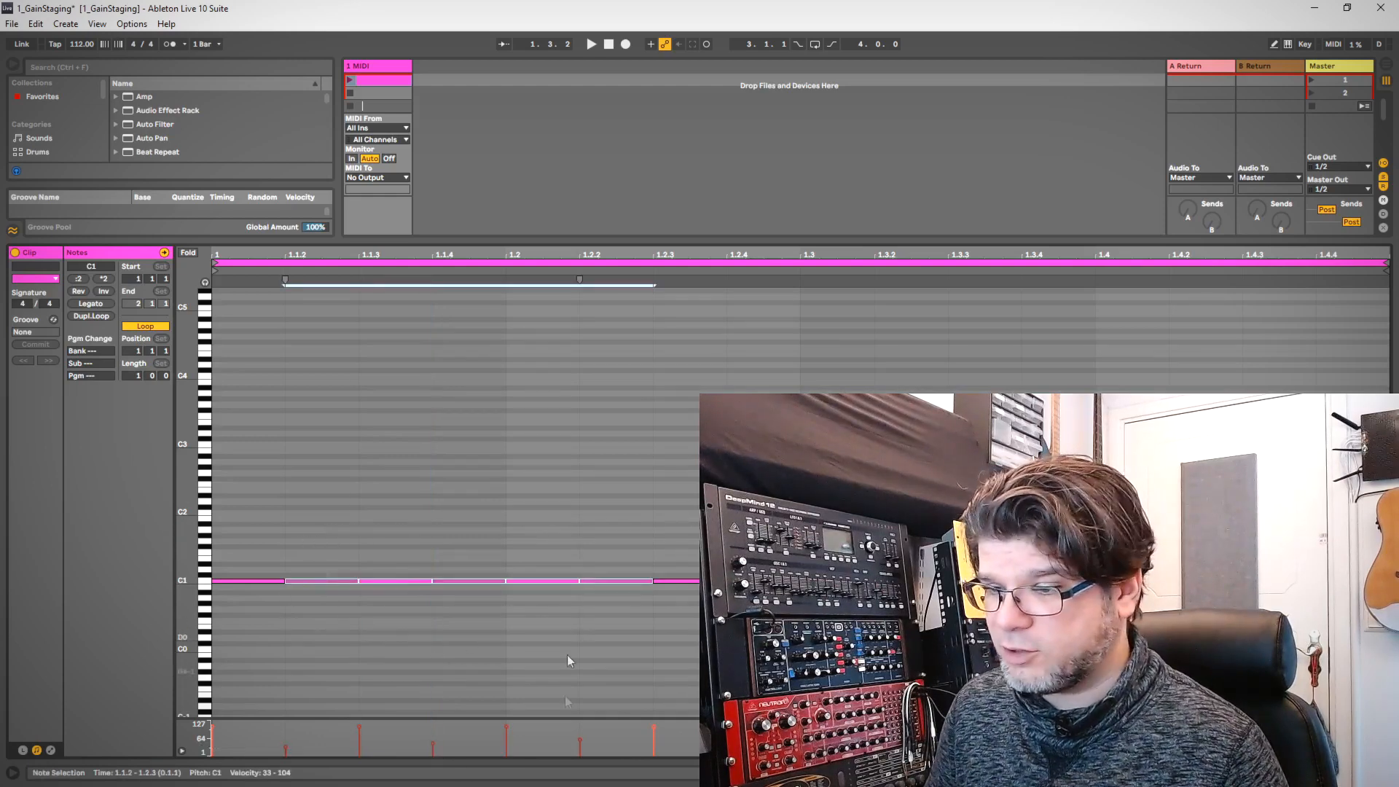
pyautogui.moveTo(284, 751); pyautogui.dragTo(686, 725)
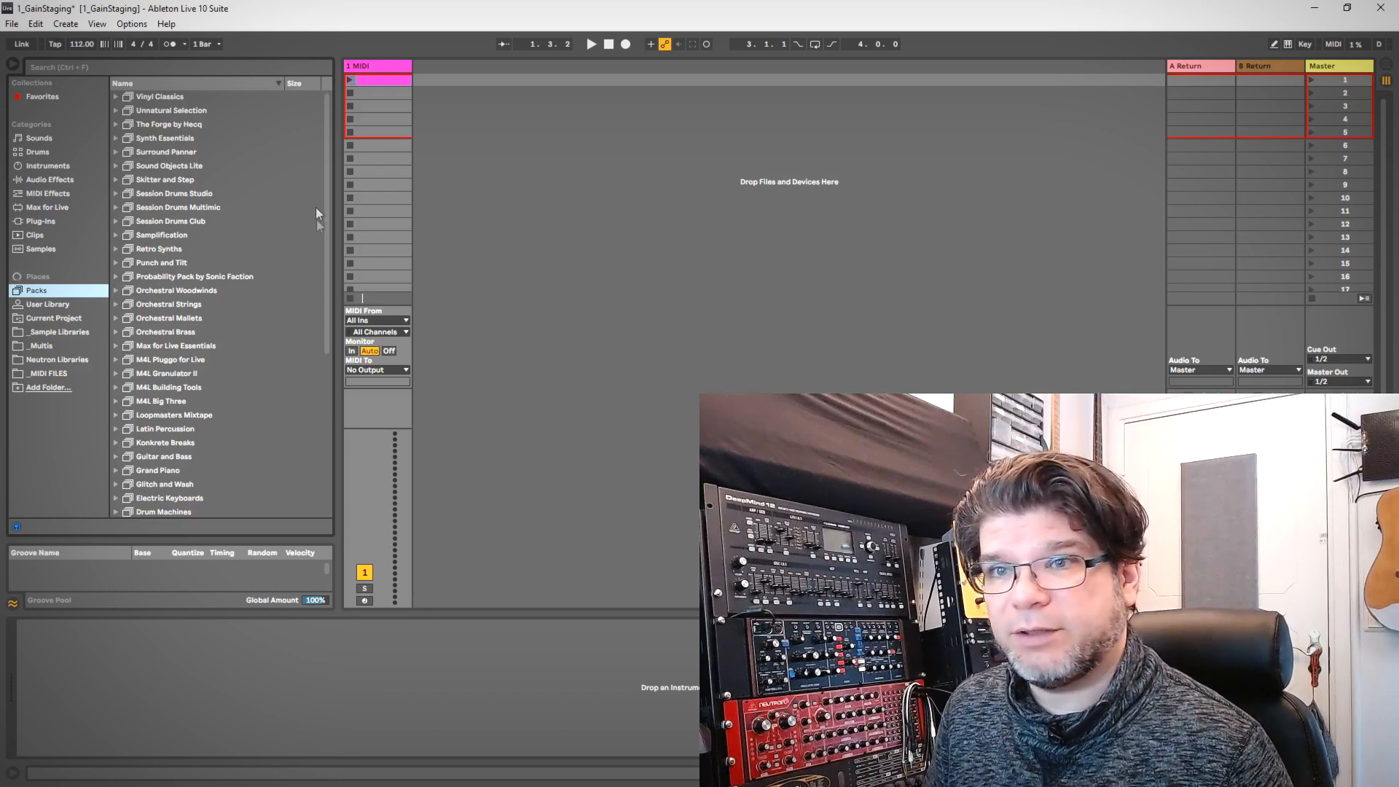
pyautogui.click(12, 23)
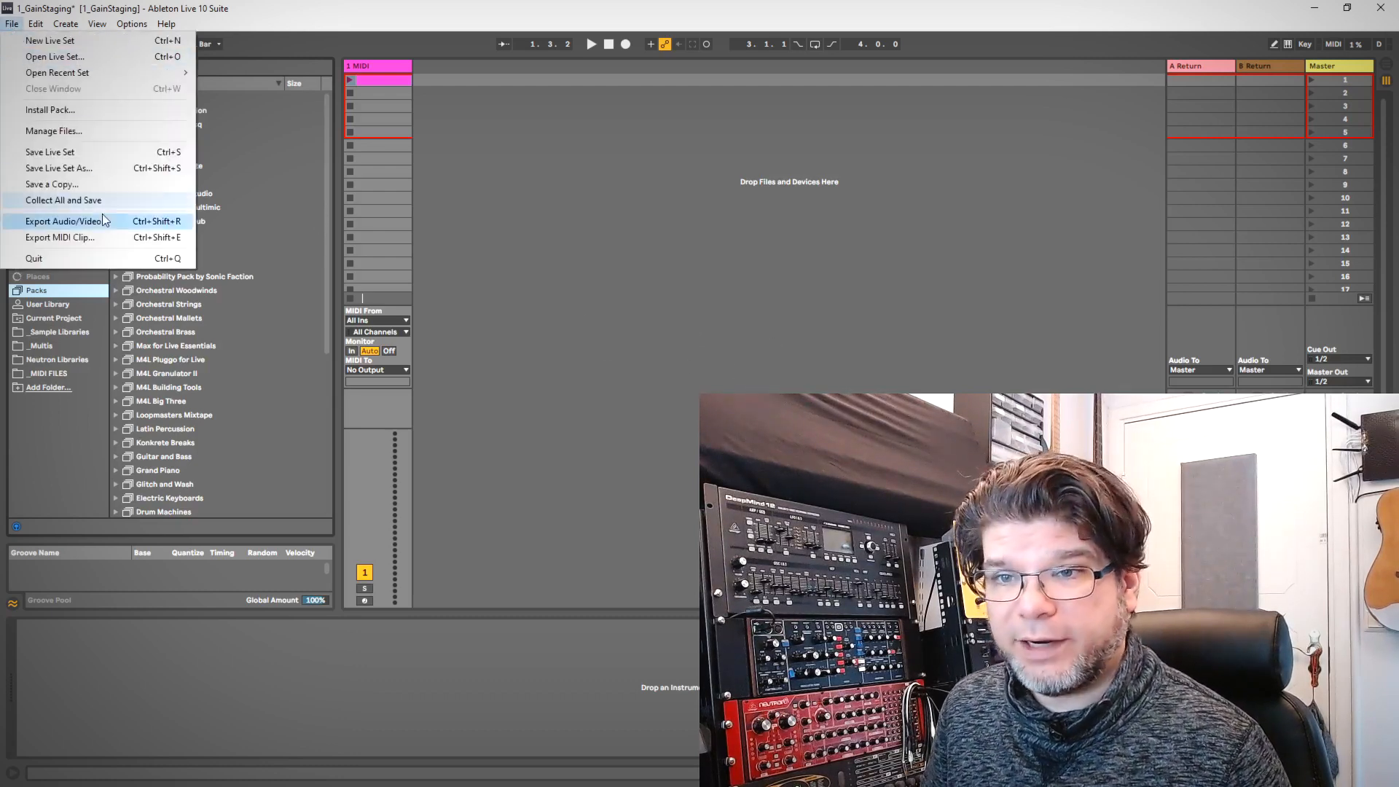
pyautogui.click(96, 23)
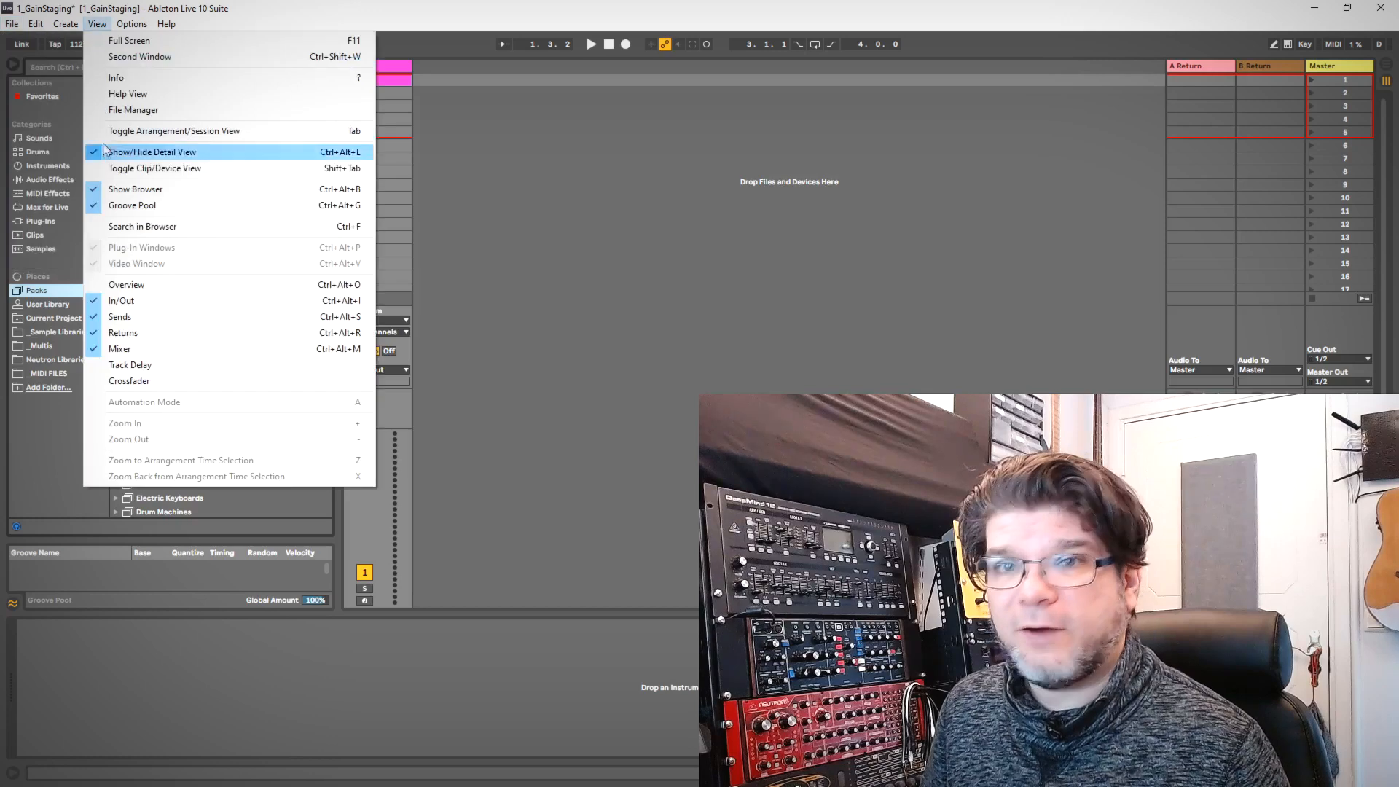
pyautogui.click(36, 23)
pyautogui.click(9, 24)
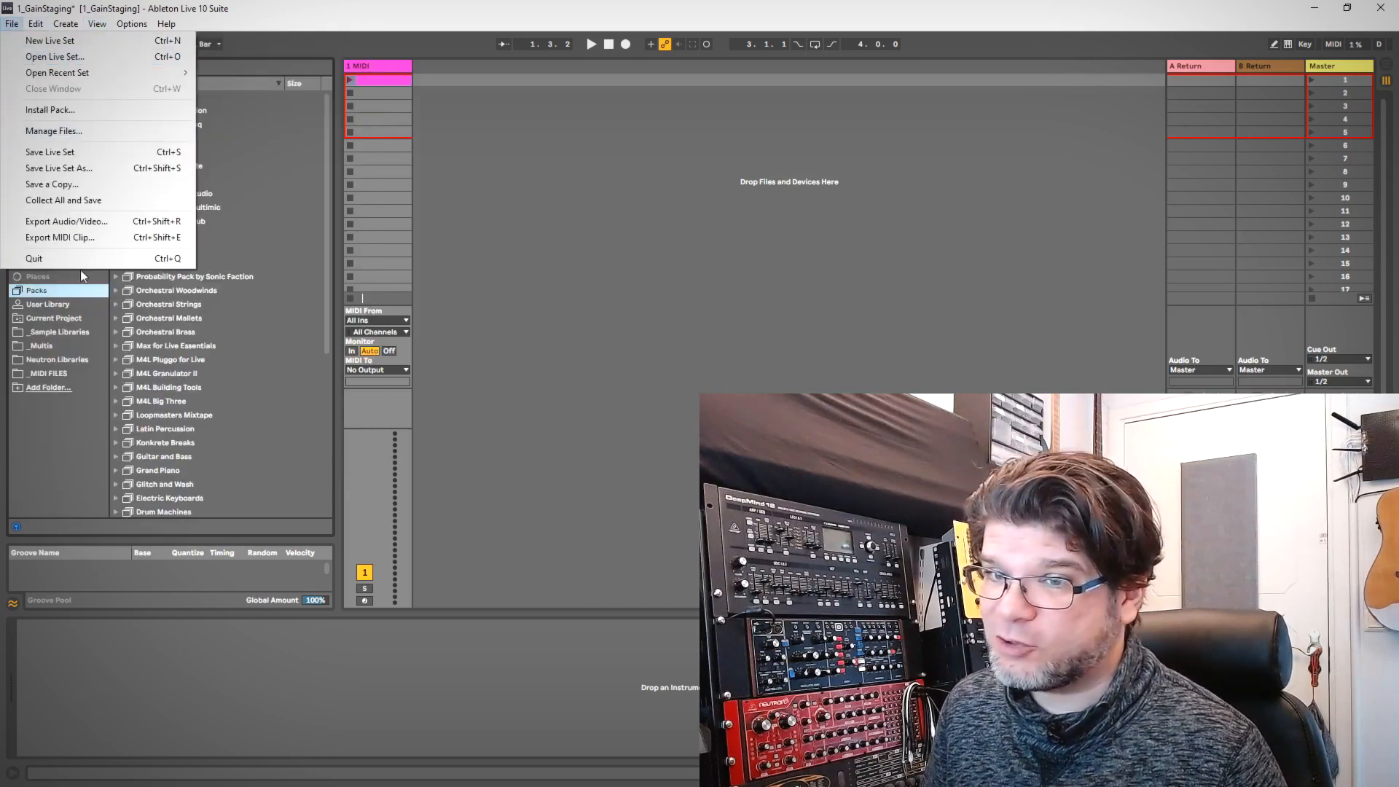
pyautogui.click(544, 198)
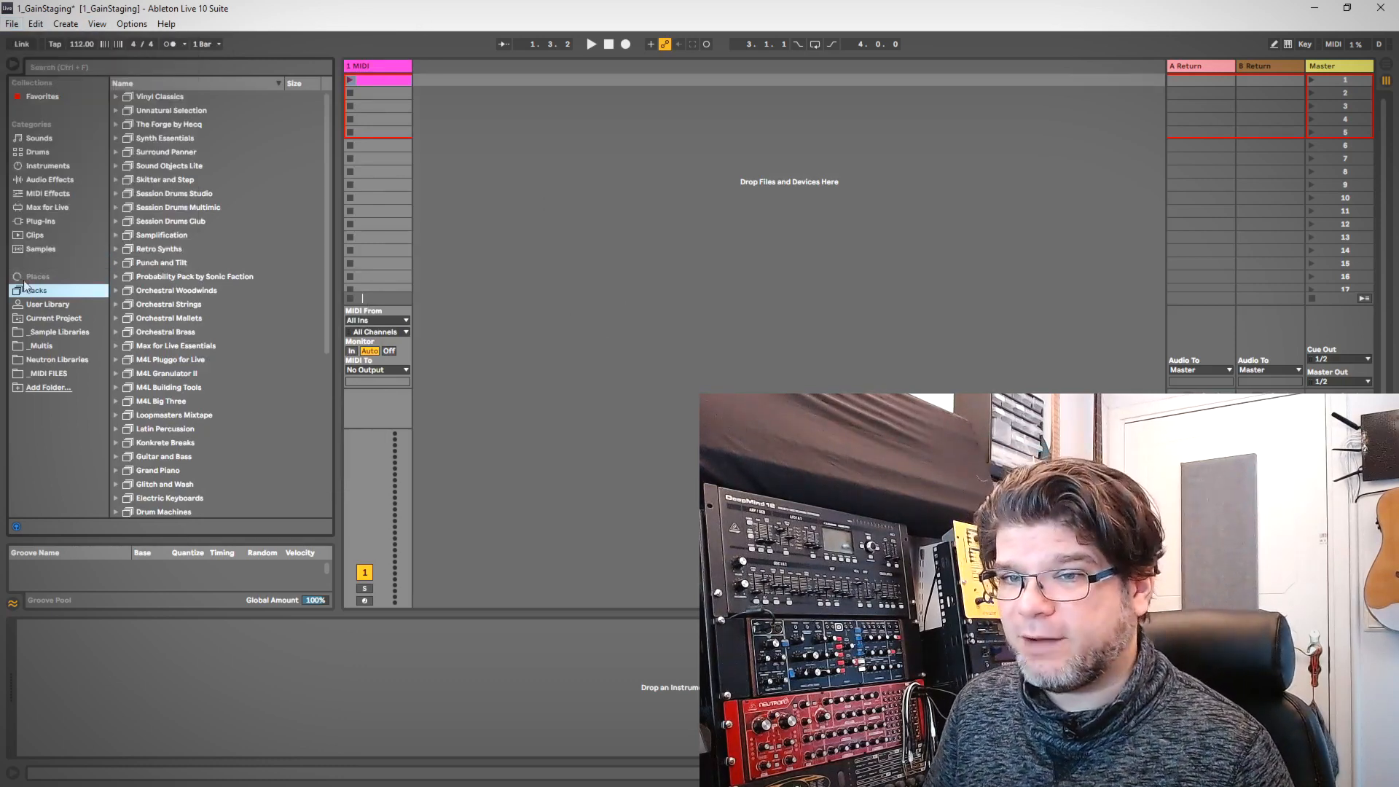
# - Import "Daft Punk - Get Lucky Feat Pharrell Williams.mid" from the _MIDI FILES folder as new MIDI tracks beside the existing track
pyautogui.click(49, 373)
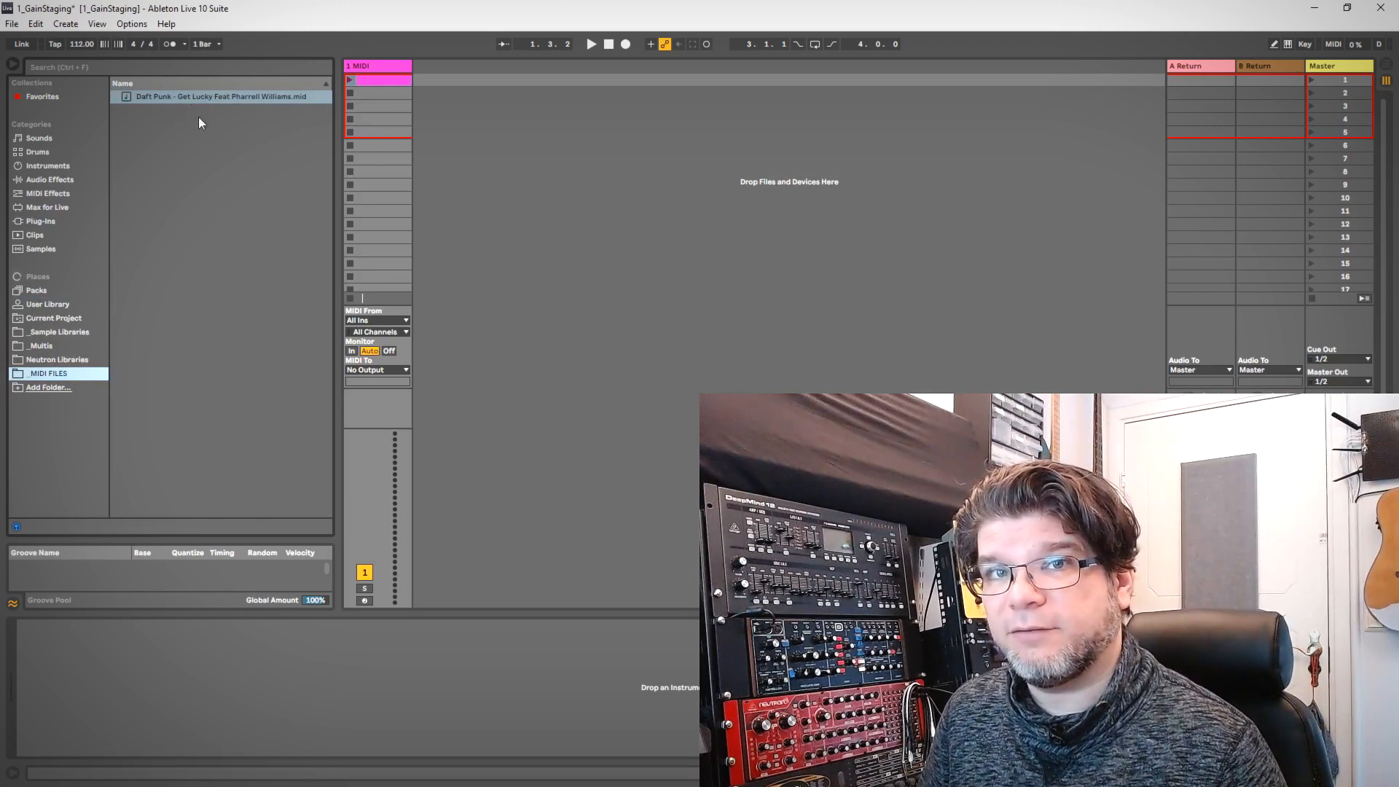
pyautogui.moveTo(172, 97); pyautogui.dragTo(454, 76)
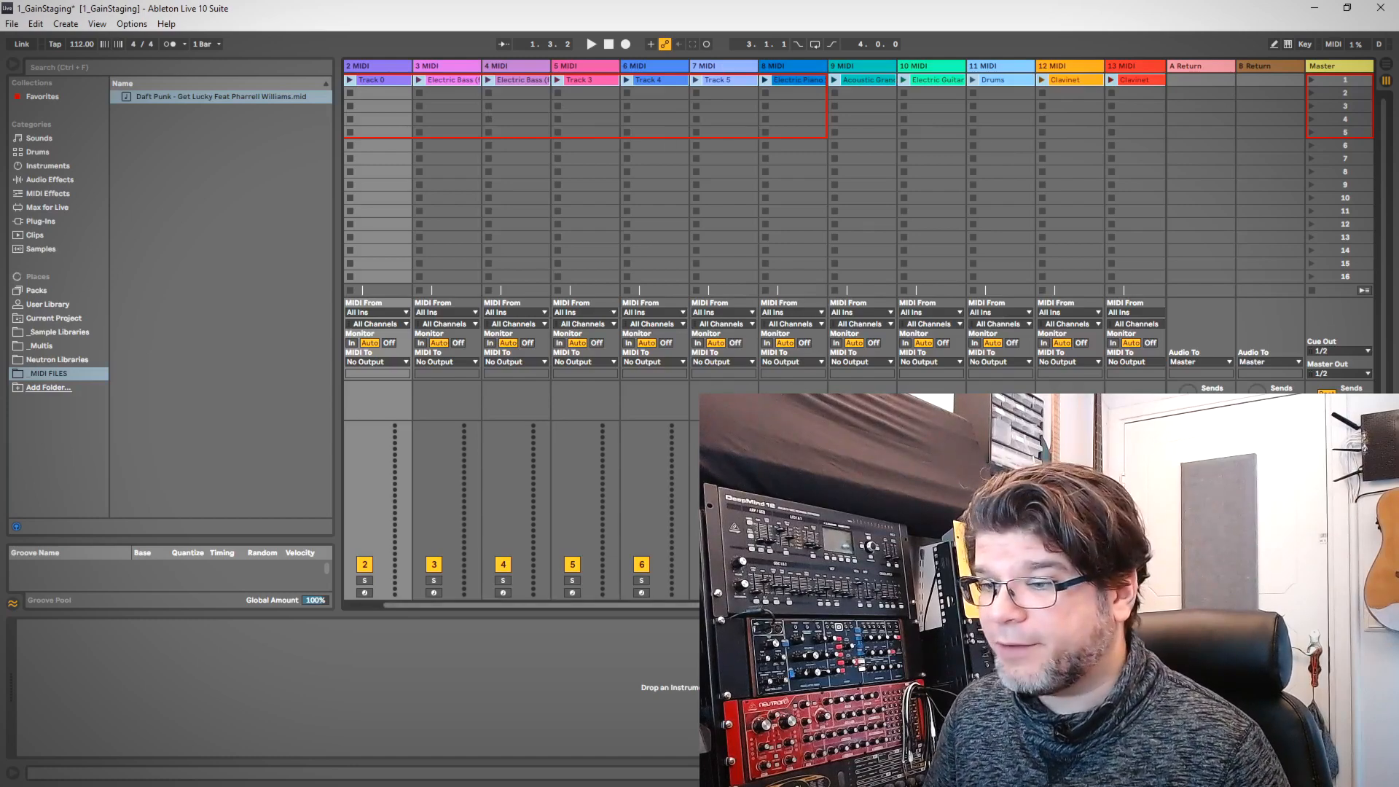
pyautogui.moveTo(773, 605); pyautogui.dragTo(668, 601)
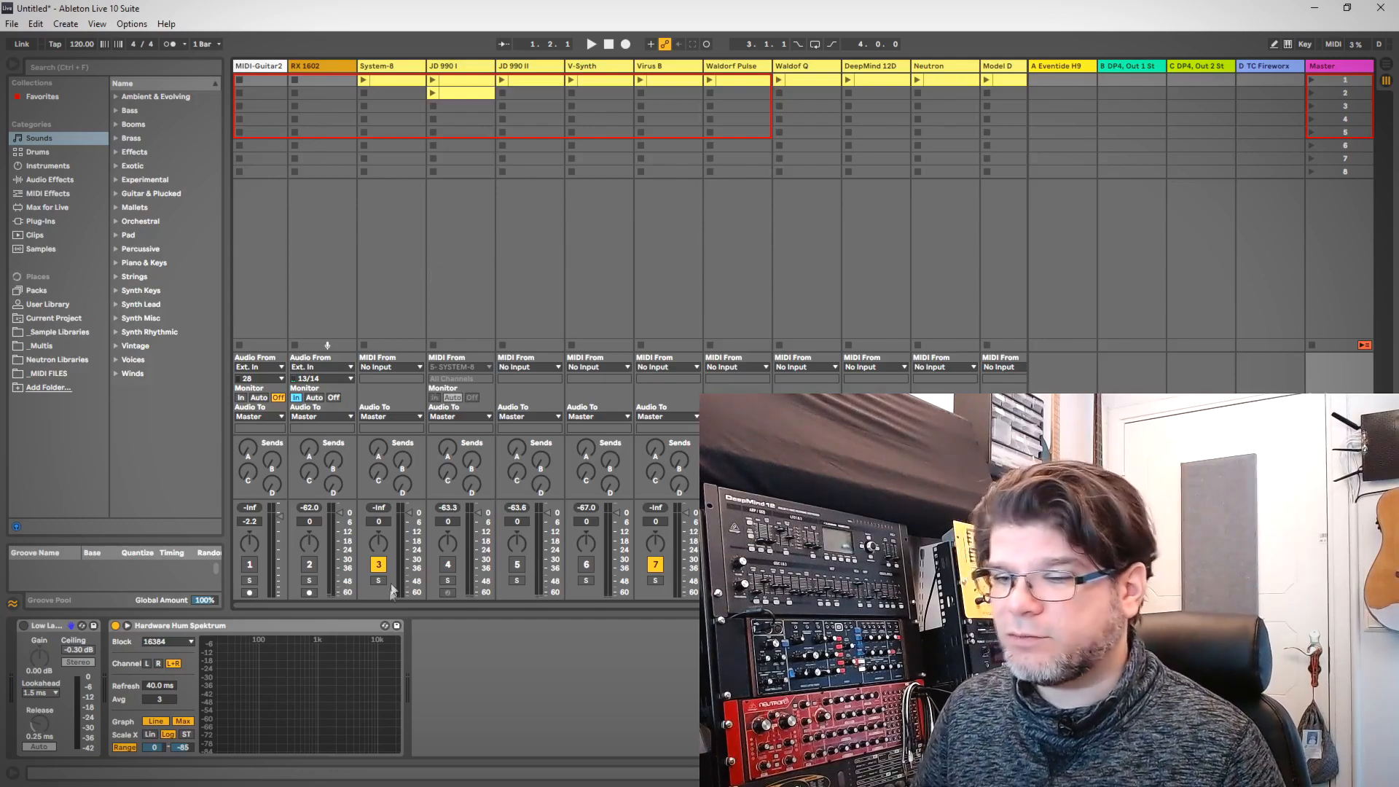
pyautogui.moveTo(393, 606); pyautogui.dragTo(317, 603)
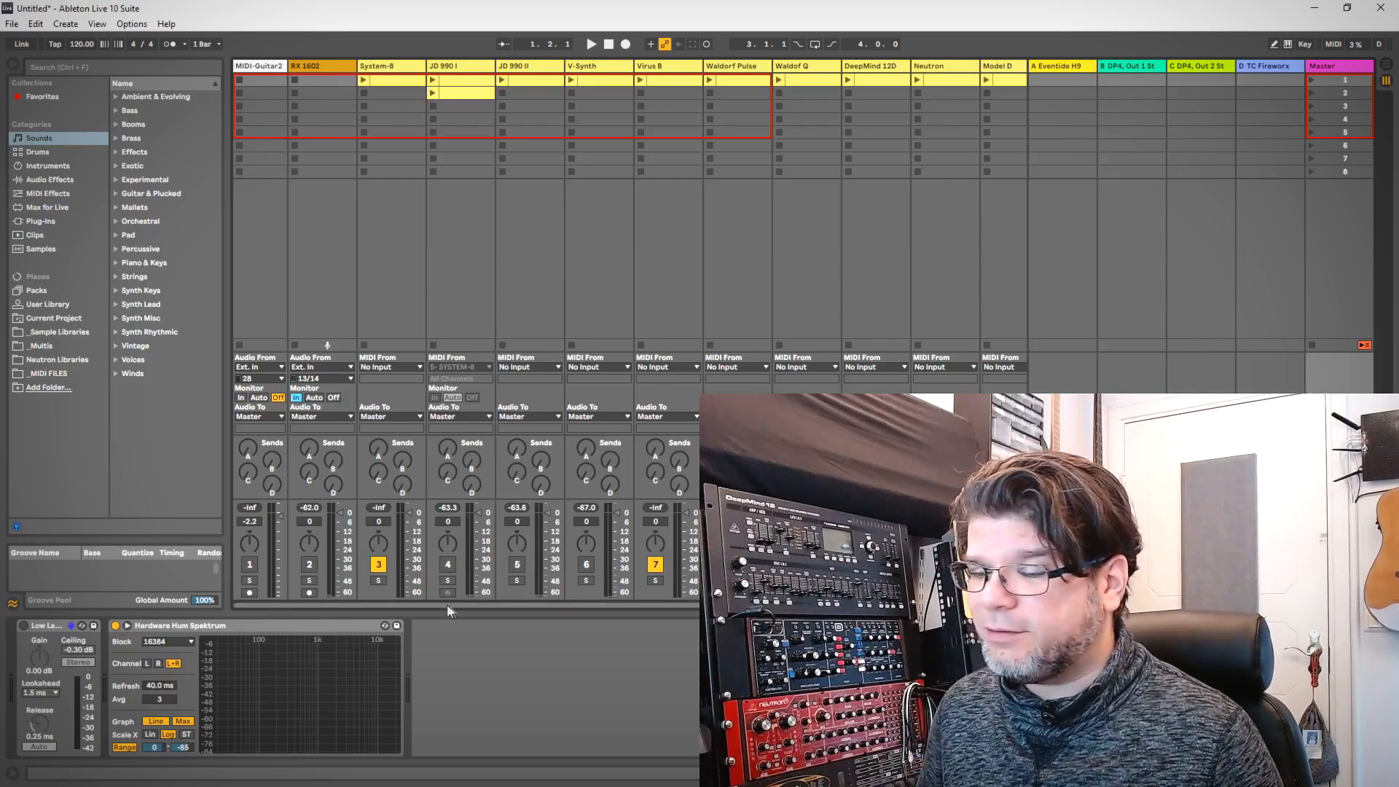
pyautogui.moveTo(447, 605); pyautogui.dragTo(620, 605)
pyautogui.moveTo(755, 605); pyautogui.dragTo(379, 604)
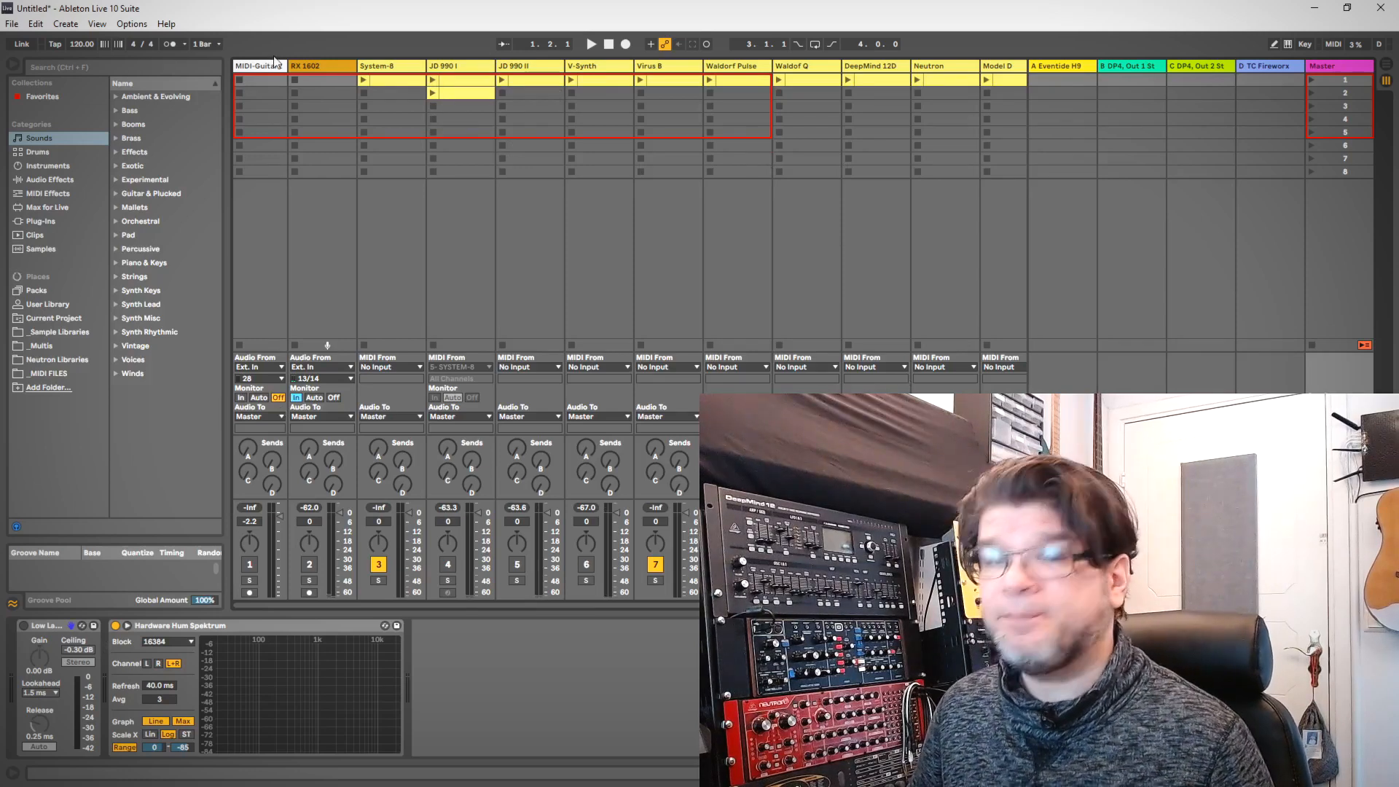
# - Examine the Save Current Set as Default option in the File/Folder preferences and close the preferences
pyautogui.click(132, 24)
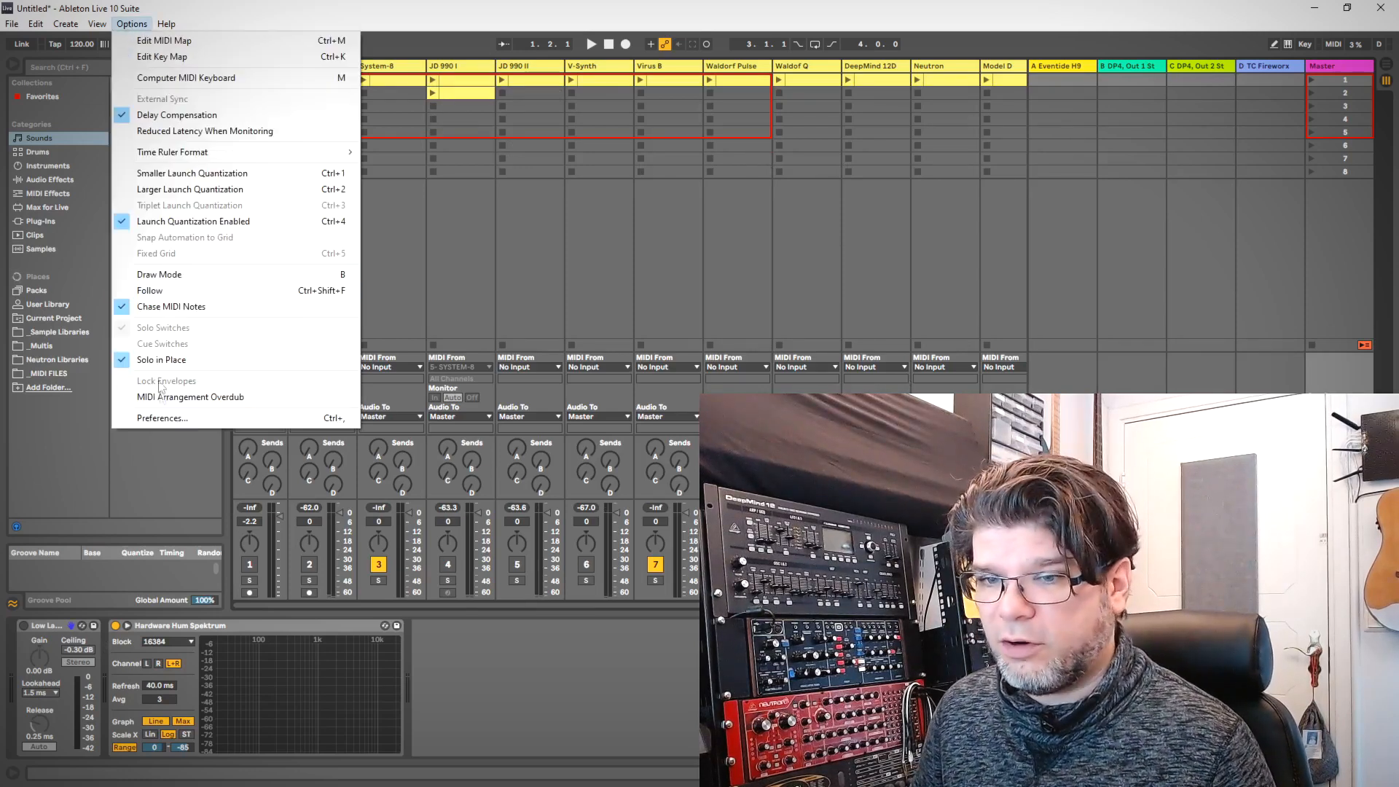
pyautogui.click(159, 414)
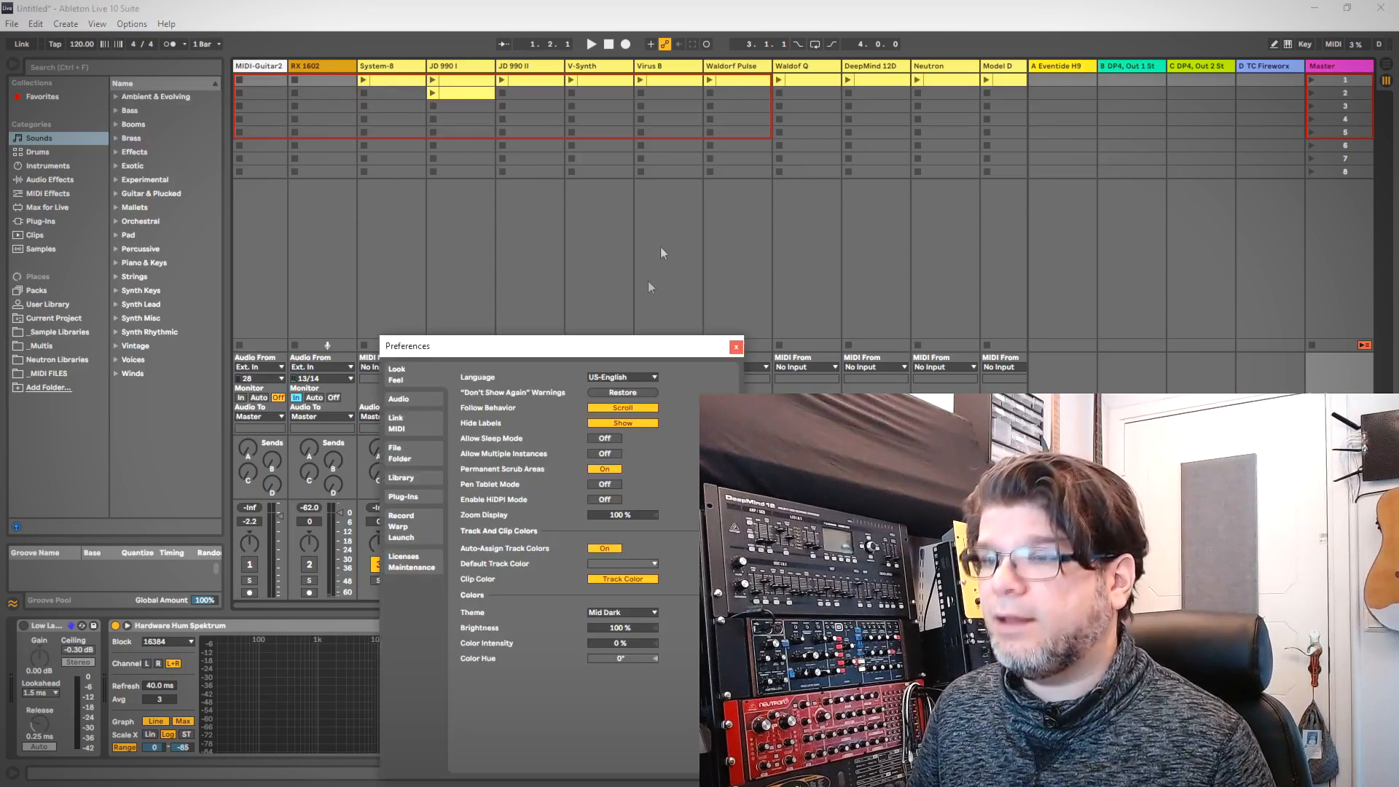
pyautogui.moveTo(549, 346); pyautogui.dragTo(701, 206)
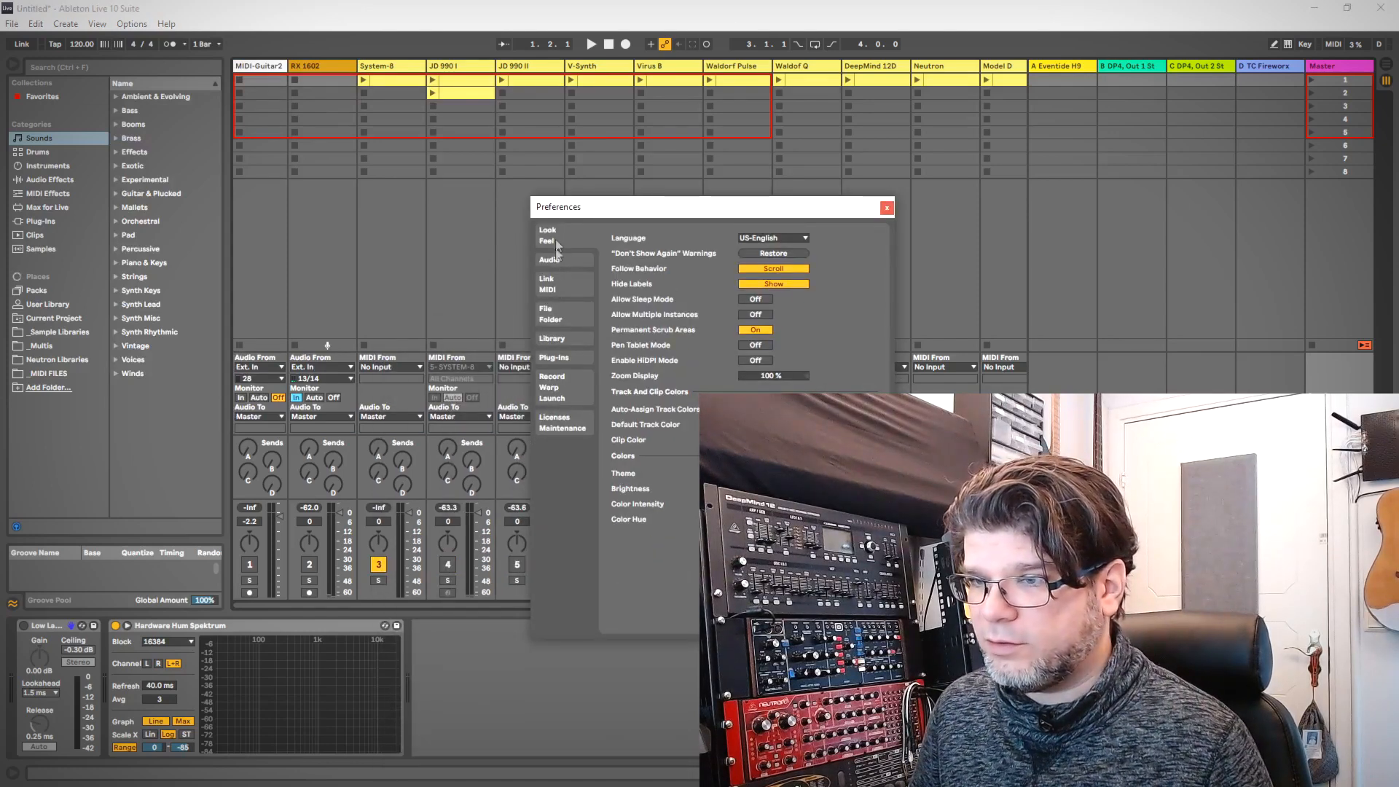
pyautogui.click(577, 317)
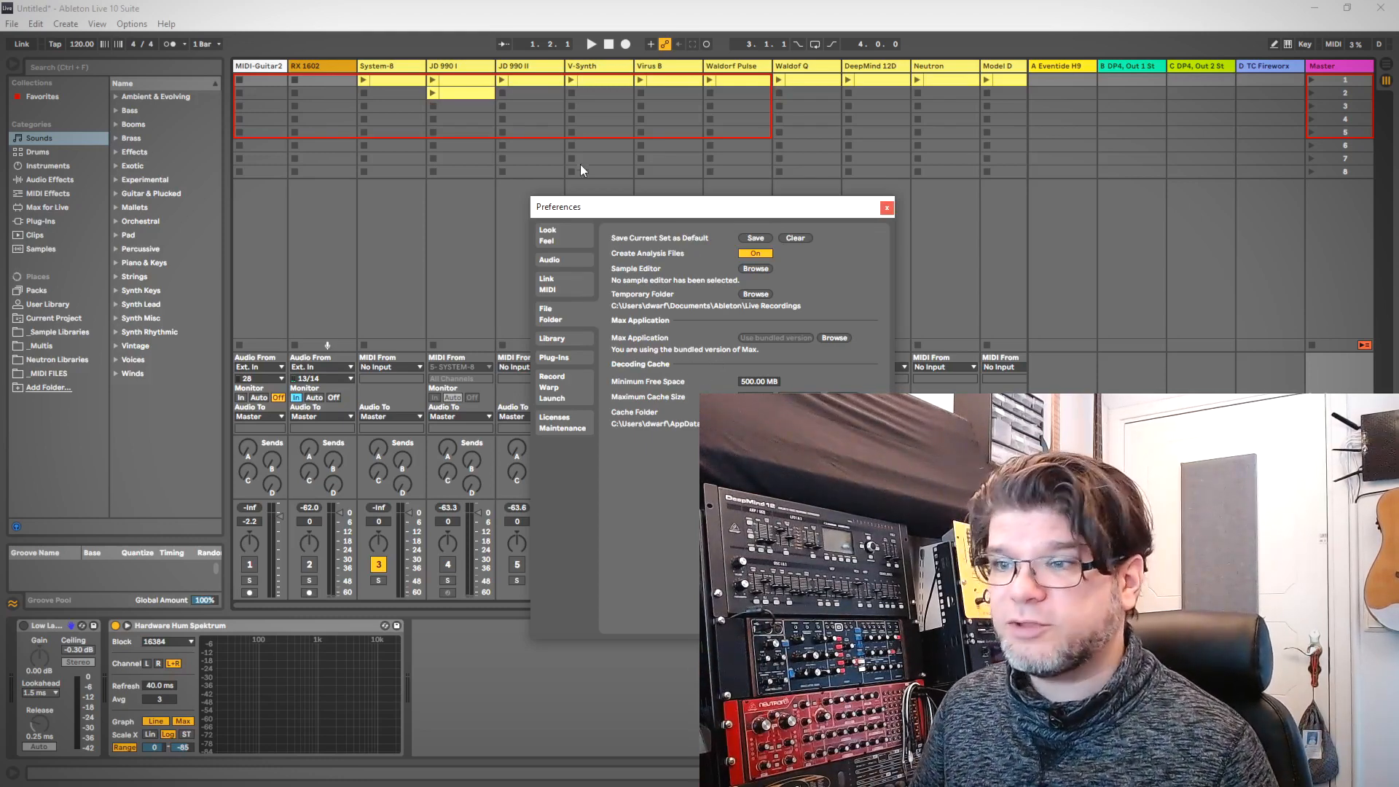
pyautogui.moveTo(587, 206); pyautogui.dragTo(579, 205)
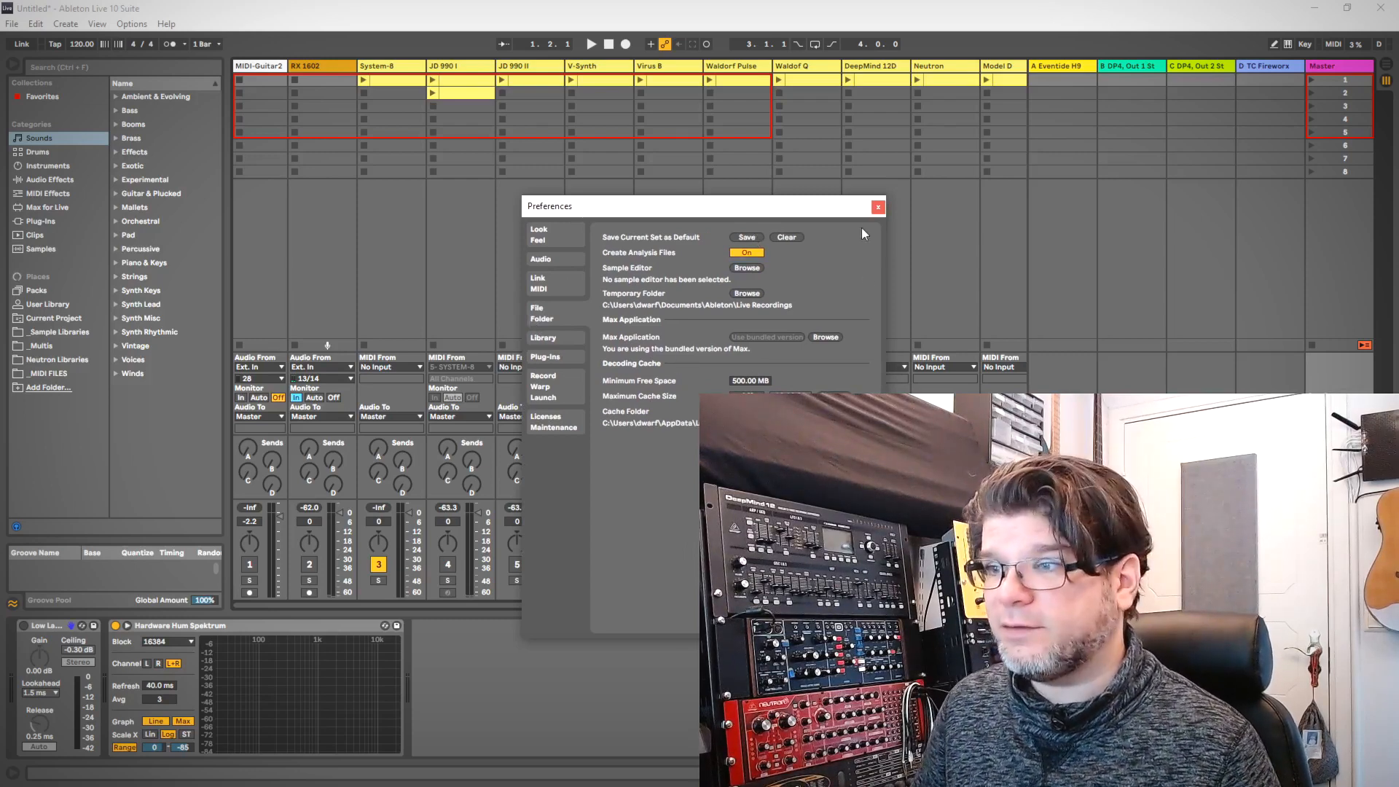
pyautogui.click(875, 208)
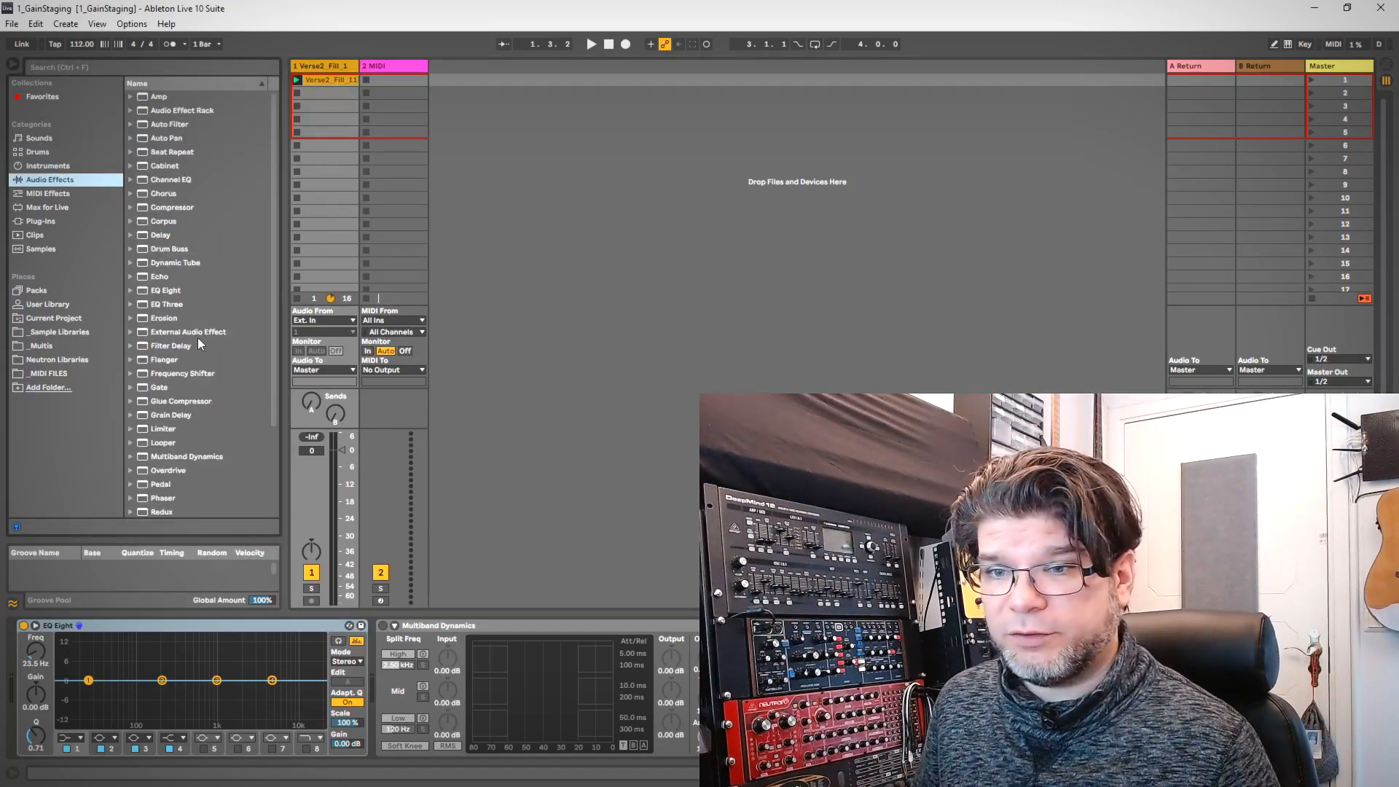
# - Locate the External Audio Effect among the audio effects and the External Instrument among the instruments
pyautogui.click(204, 333)
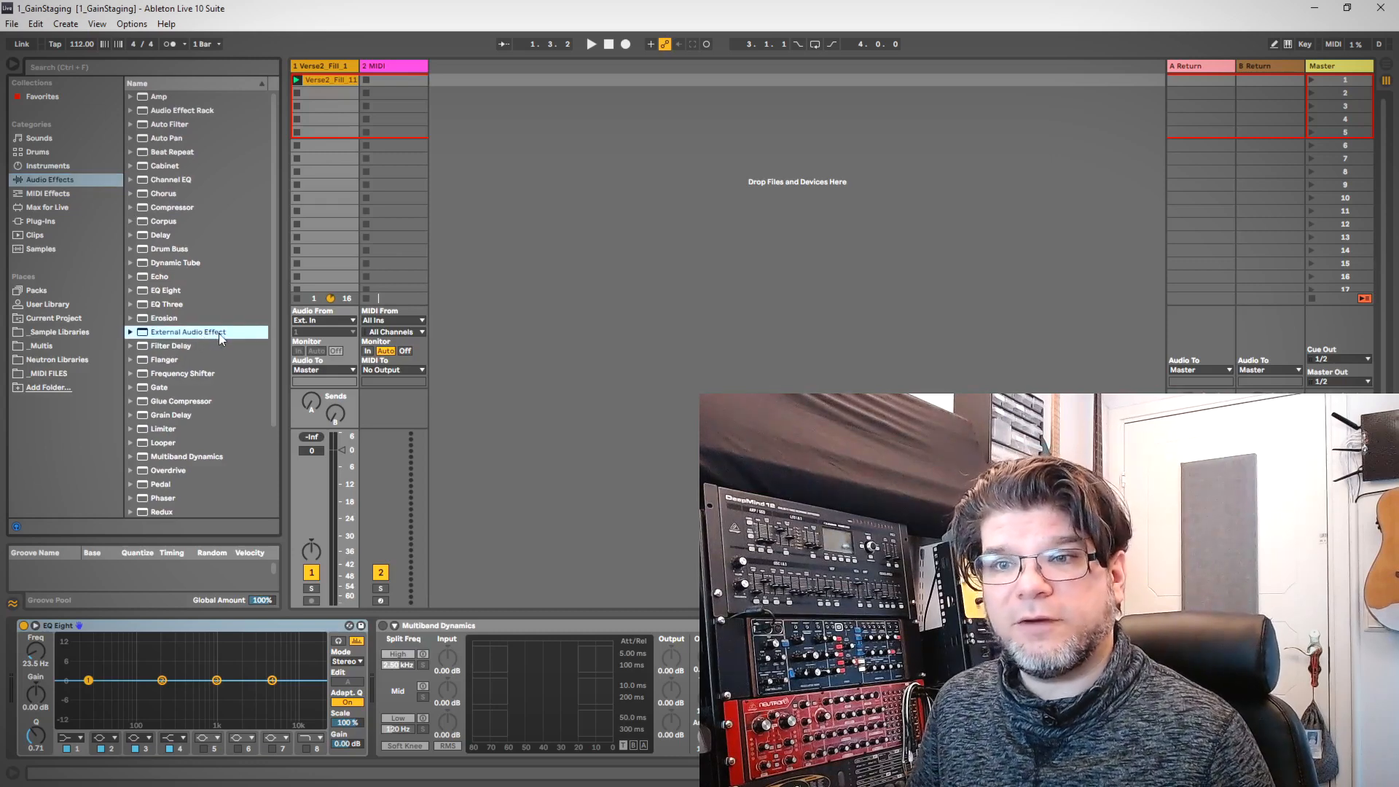
pyautogui.click(48, 166)
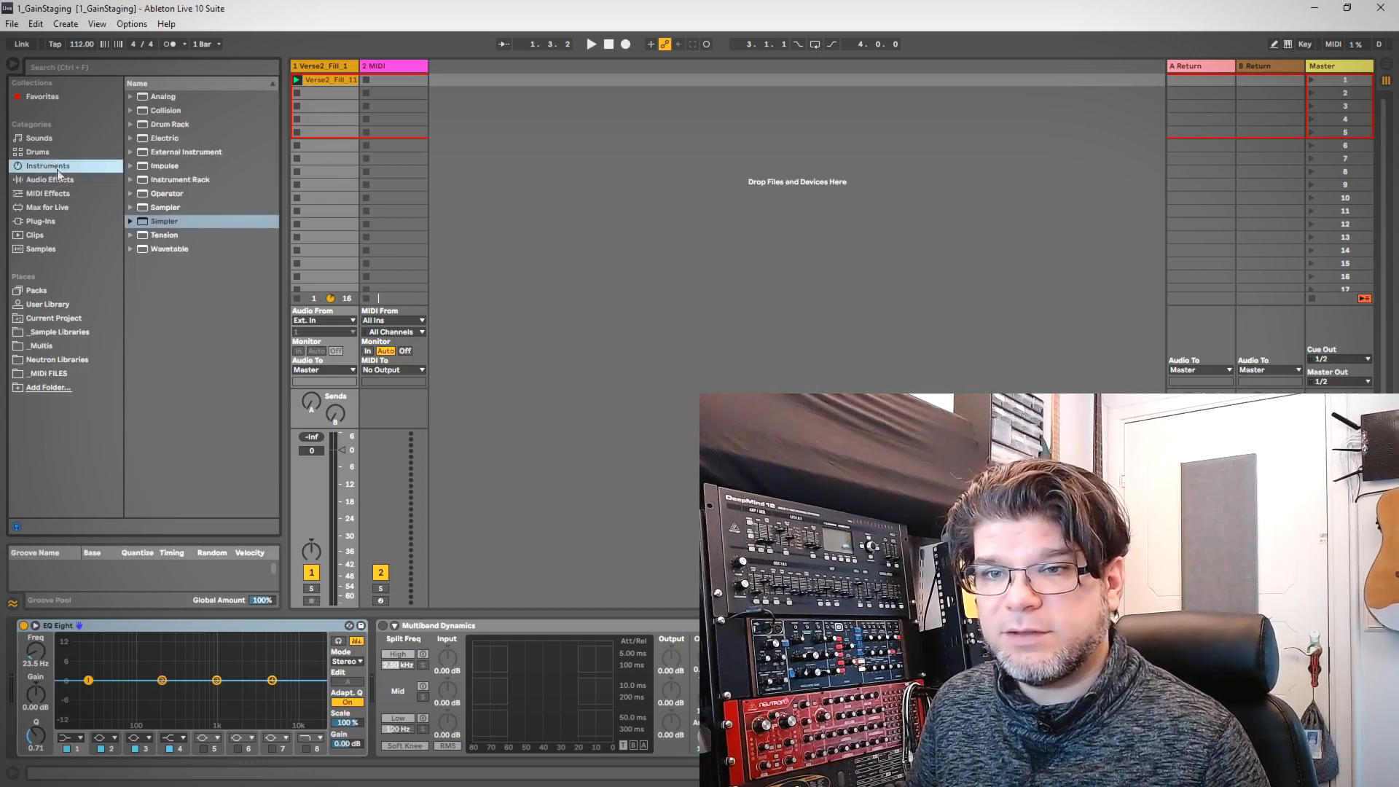
pyautogui.click(180, 155)
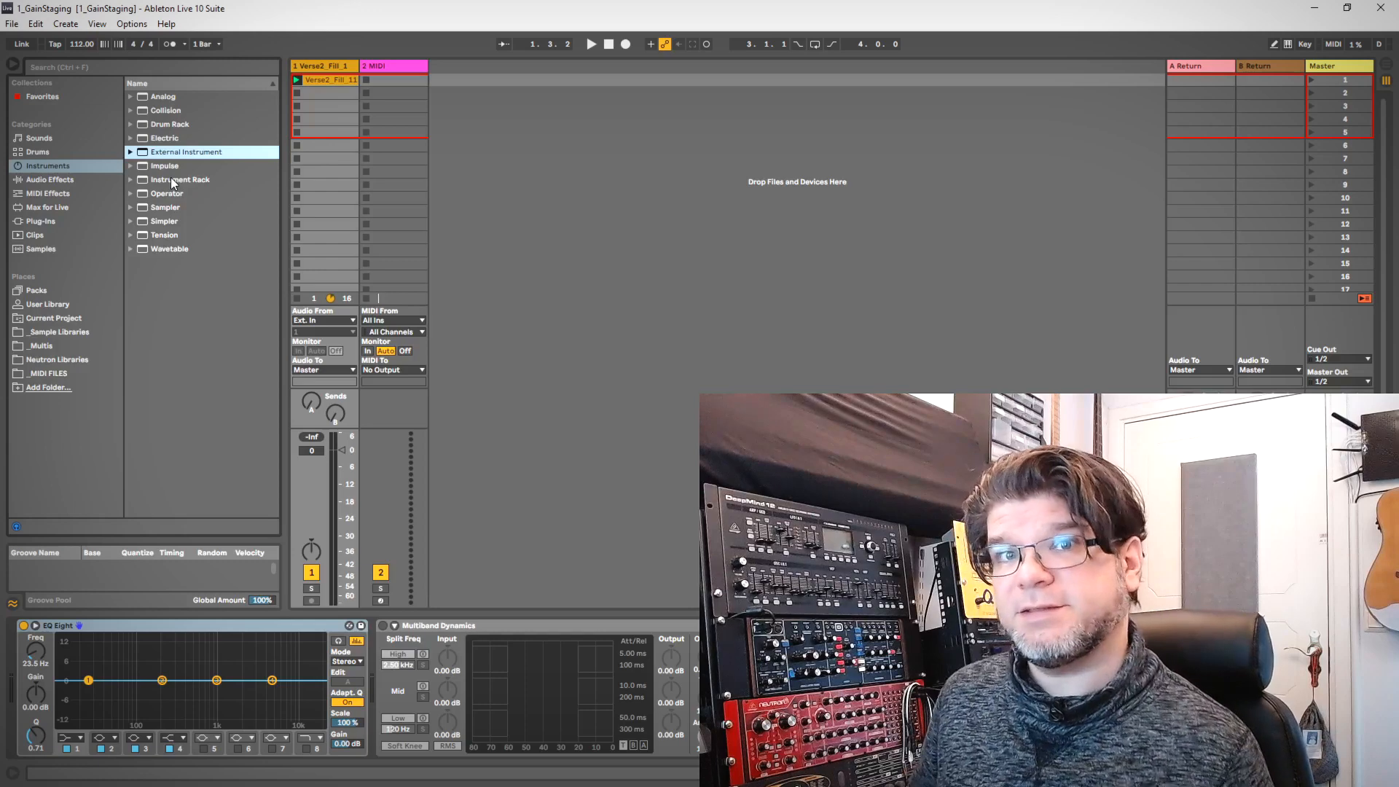
# - Add an External Instrument on a new third track and delete that track again
pyautogui.moveTo(196, 152); pyautogui.dragTo(469, 99)
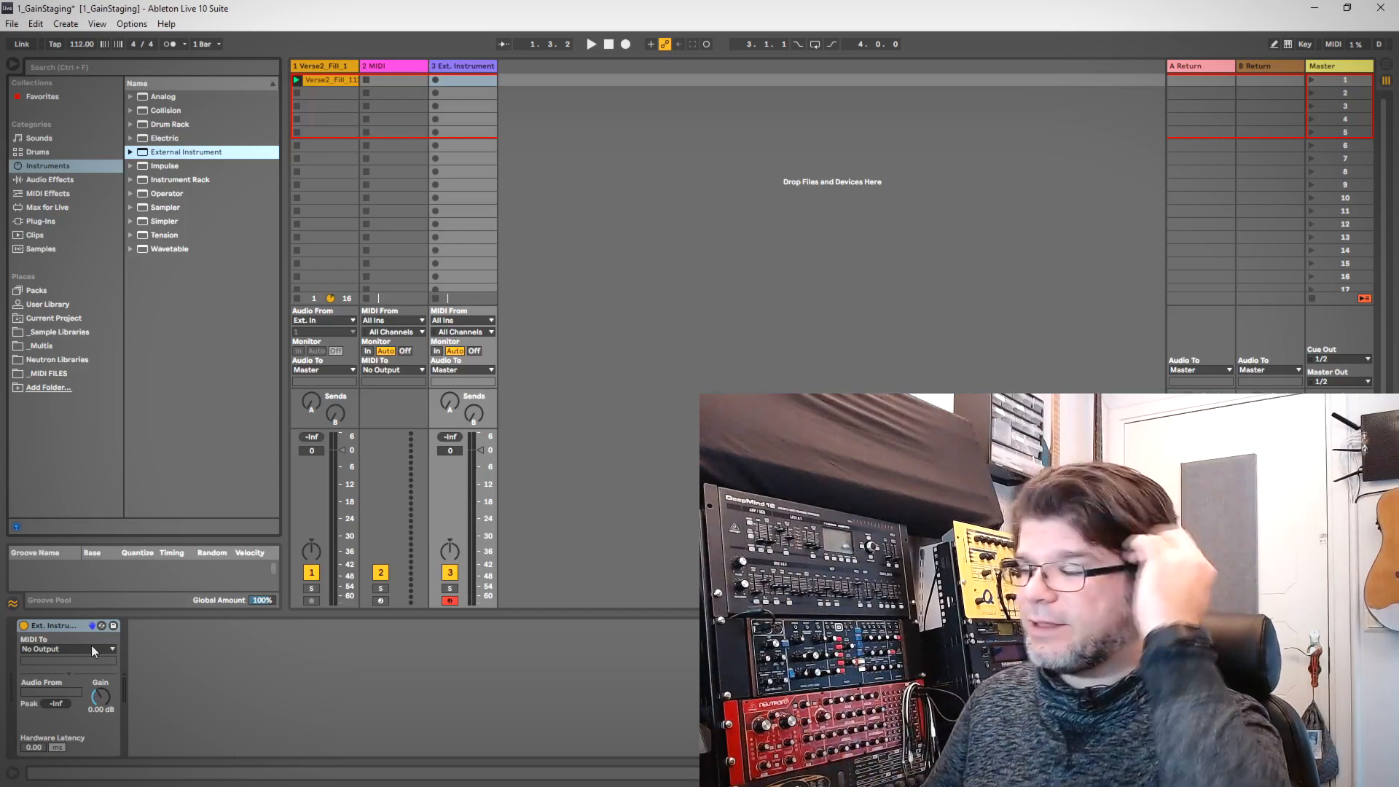
pyautogui.rightClick(444, 71)
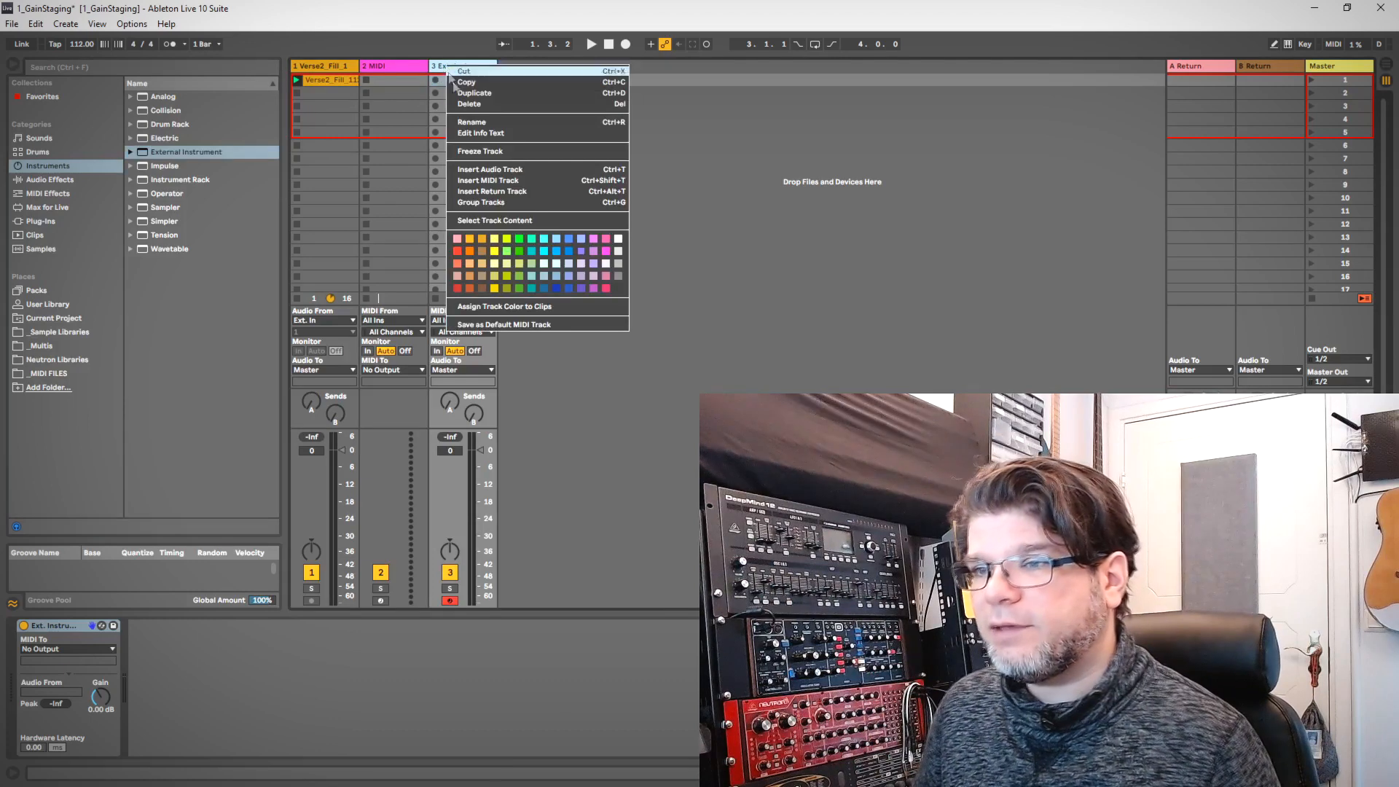
pyautogui.click(474, 105)
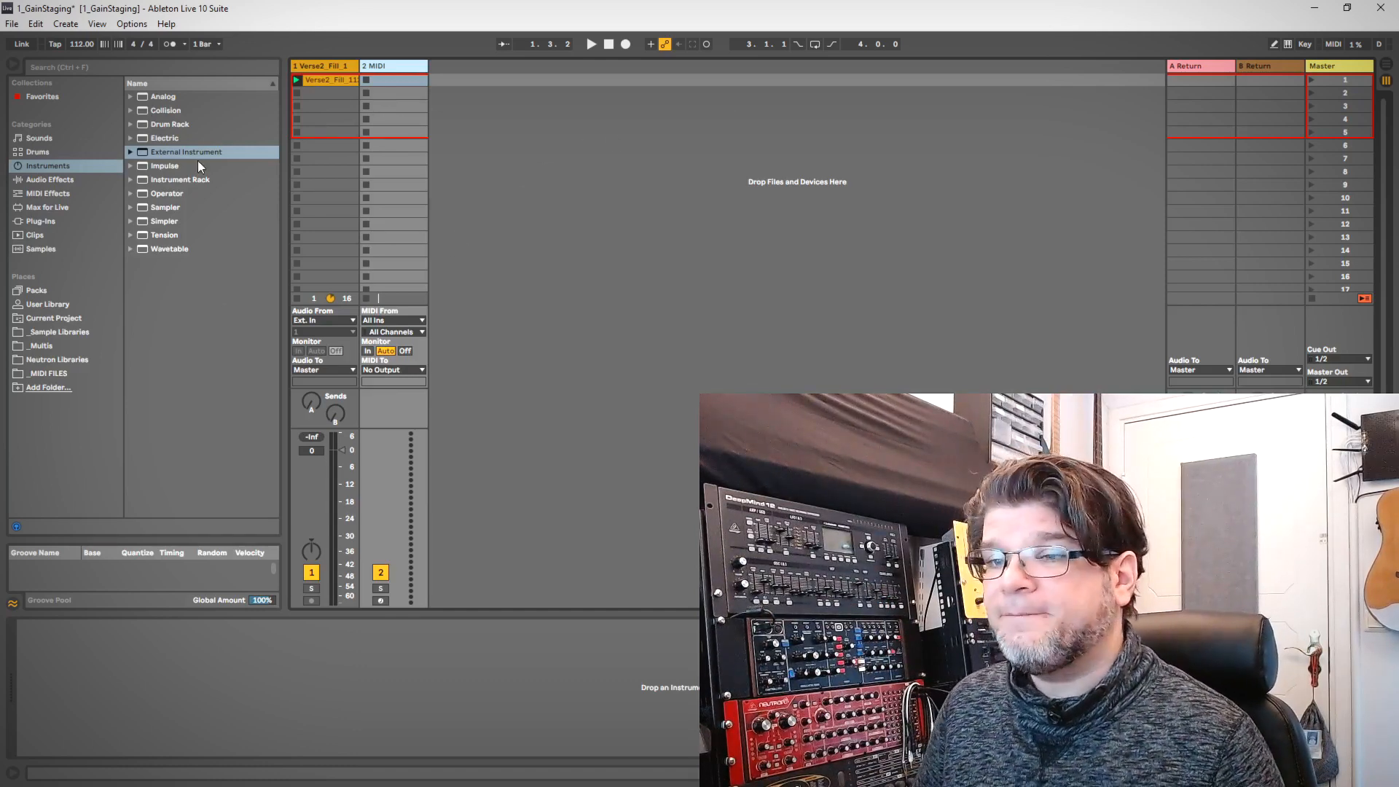
# - Load an External Instrument onto the second, MIDI track, sending MIDI to 2- micro lite: Port 1 and taking audio from input 21/22
pyautogui.moveTo(202, 151); pyautogui.dragTo(402, 99)
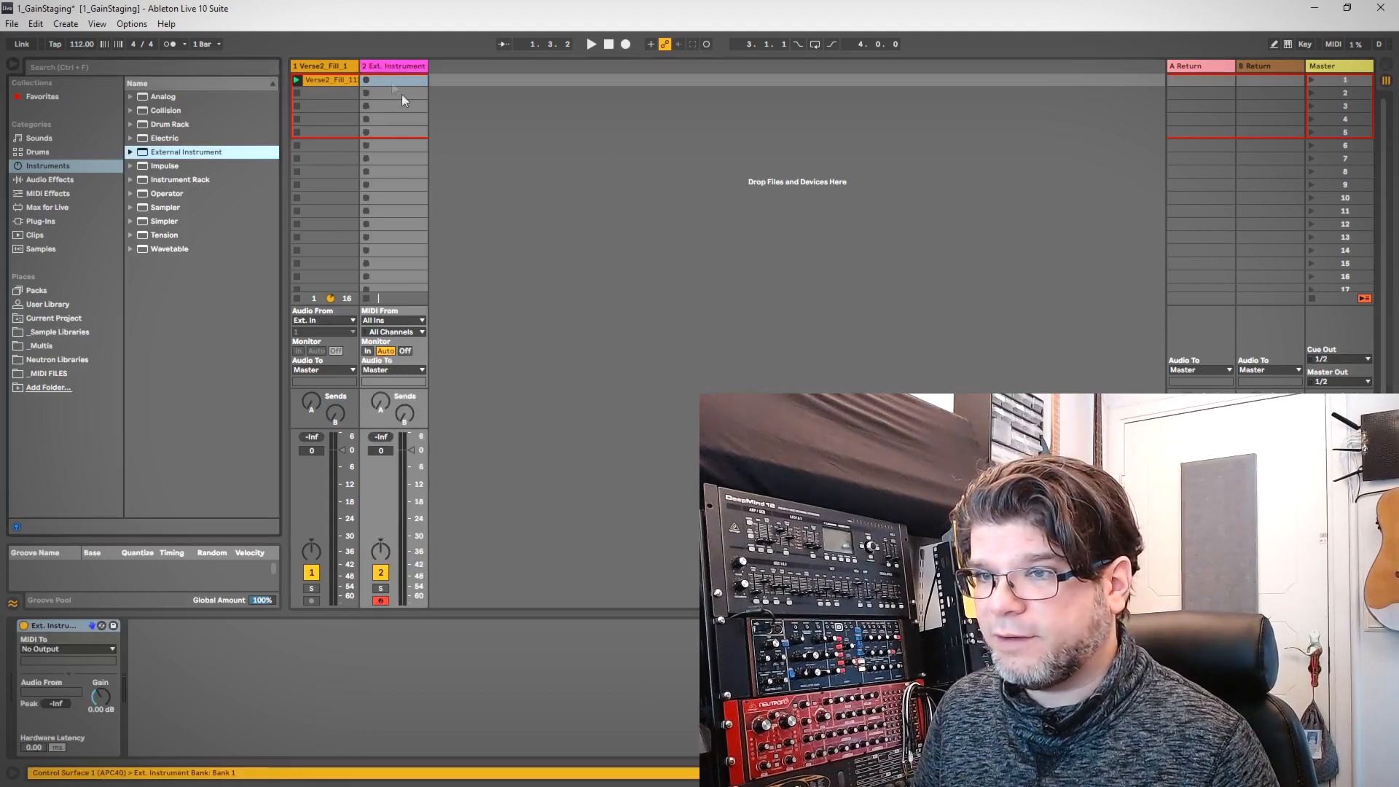
pyautogui.click(41, 649)
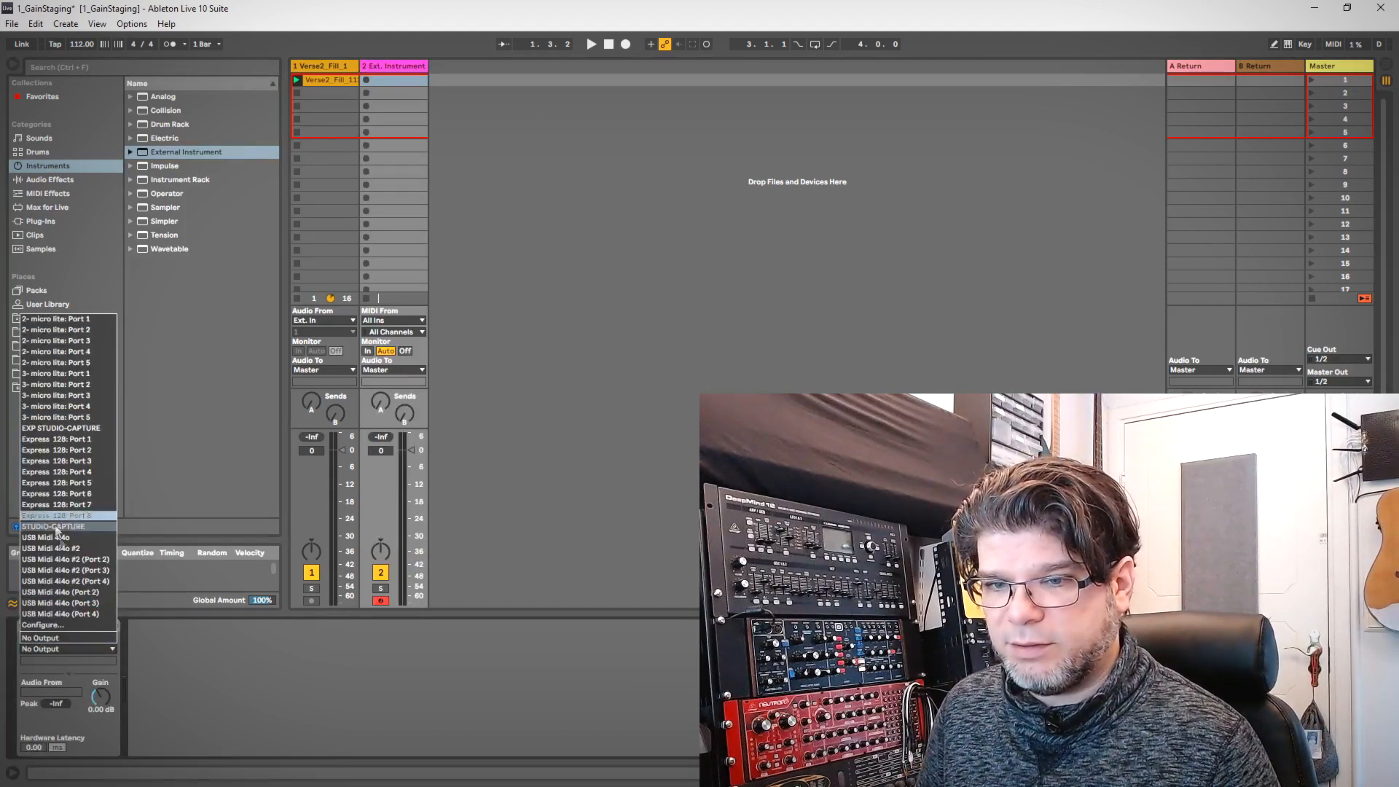
pyautogui.click(78, 319)
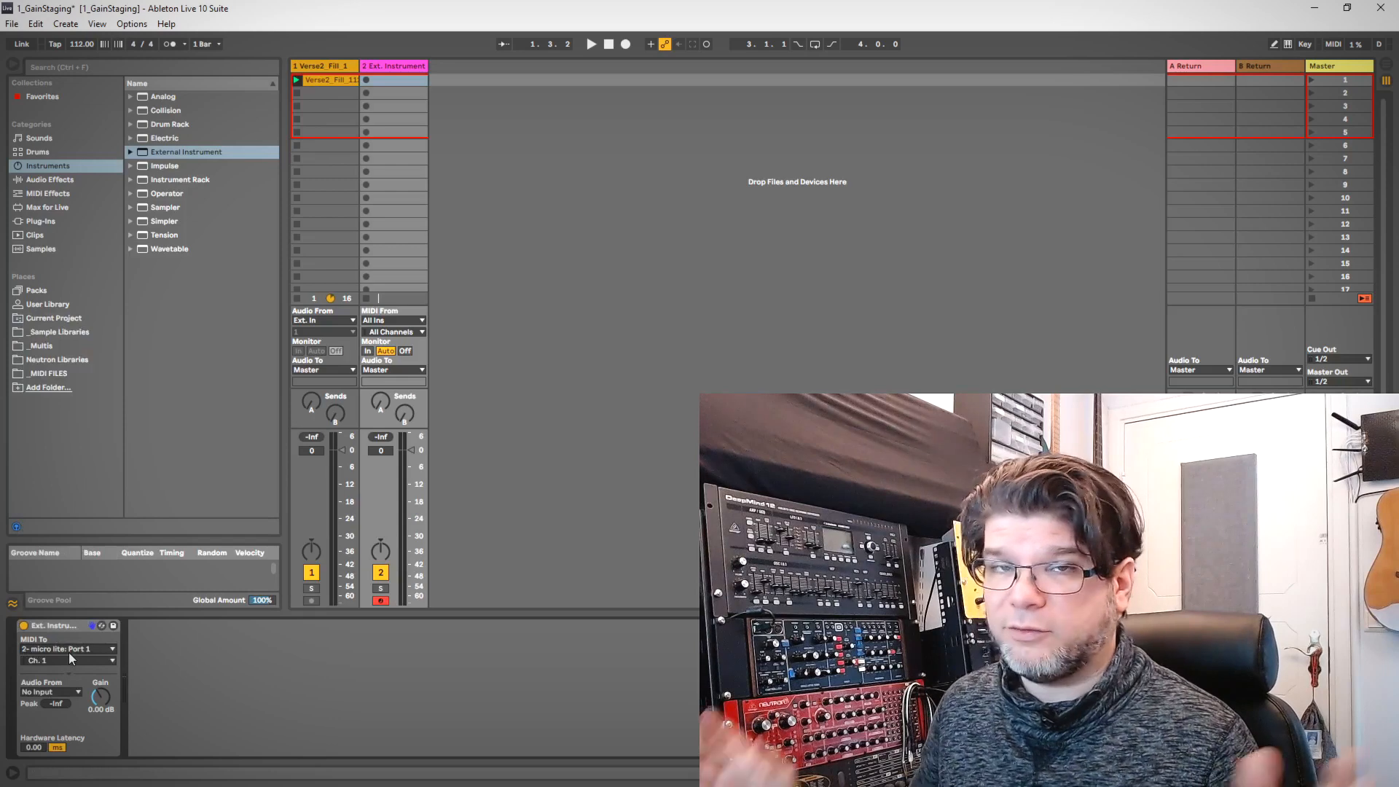
pyautogui.click(73, 691)
pyautogui.click(44, 521)
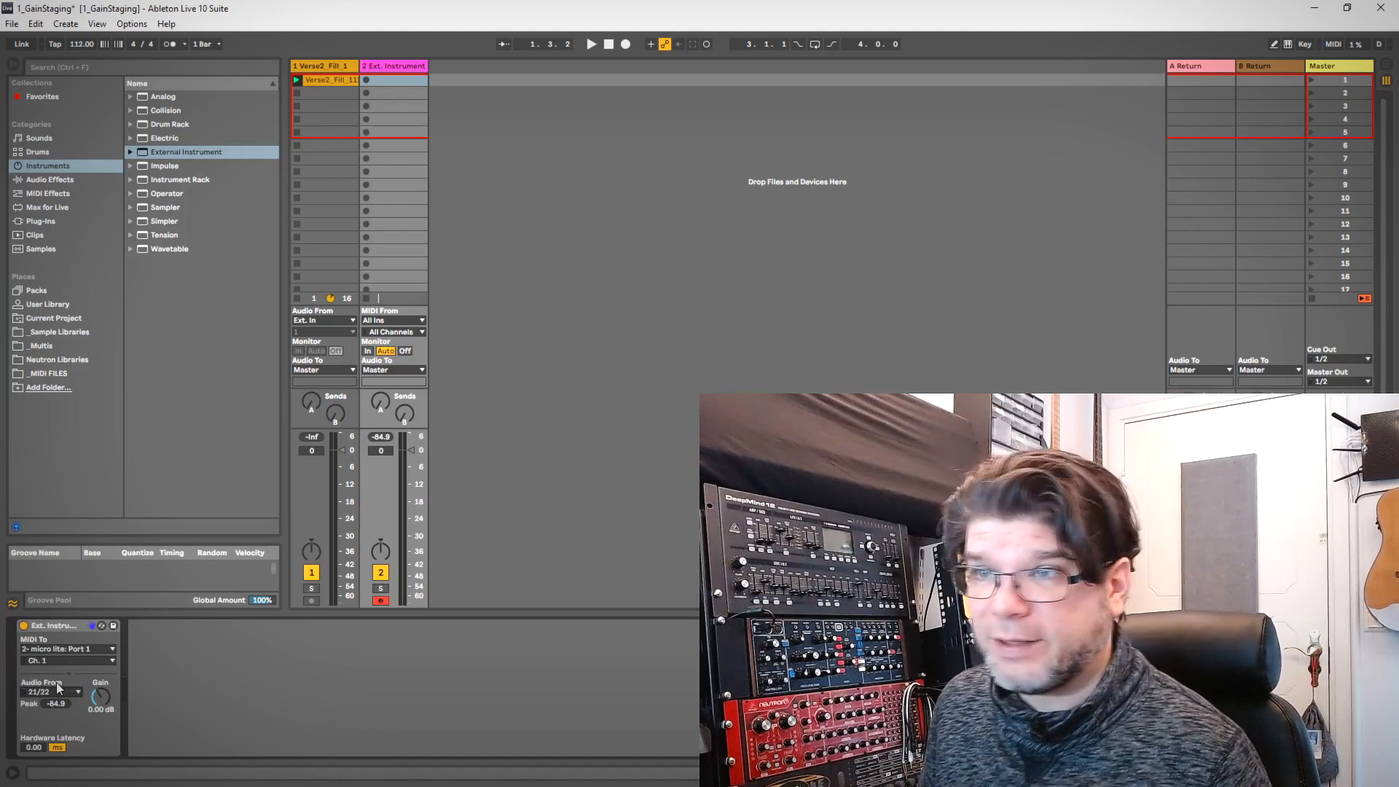
# - Rename the External Instrument device on the second track as Test External
pyautogui.rightClick(64, 624)
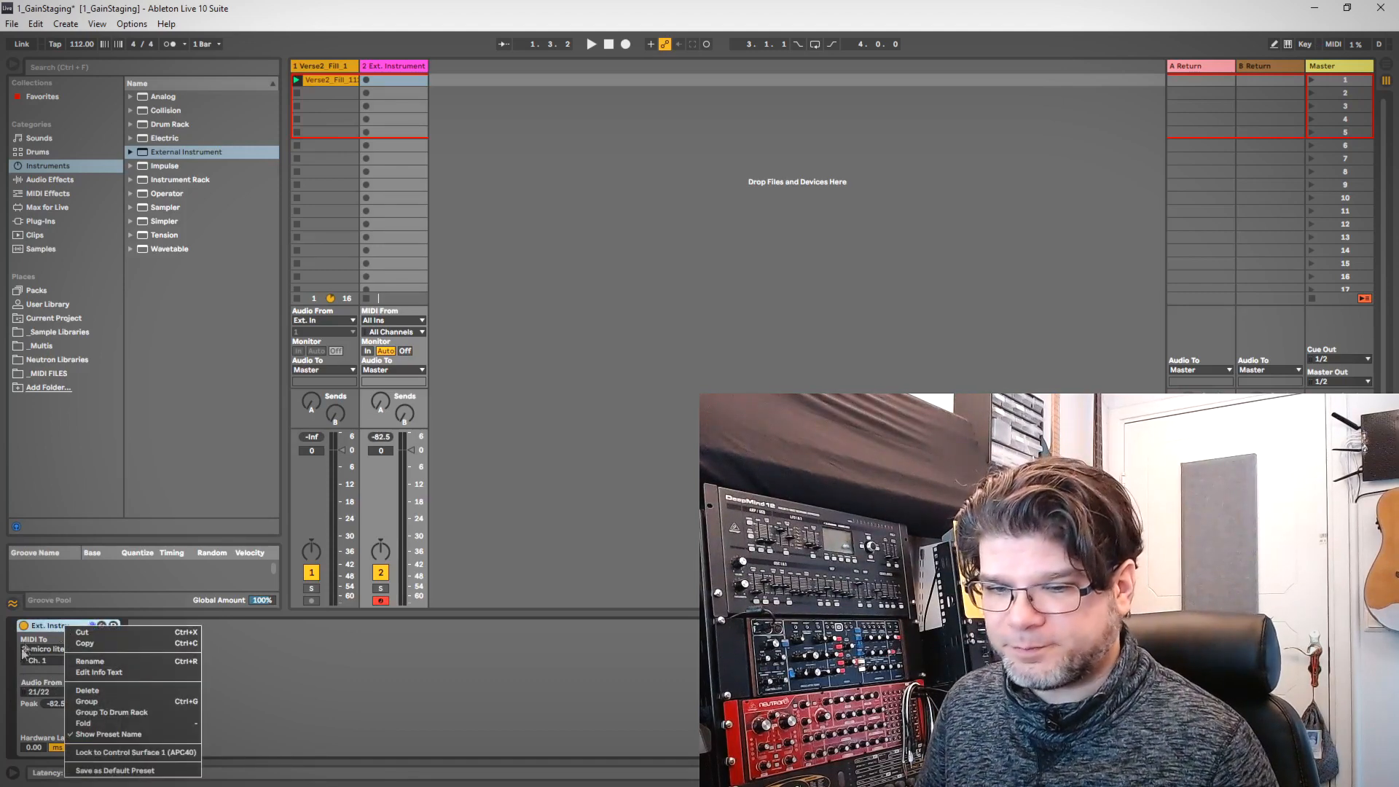
pyautogui.click(95, 664)
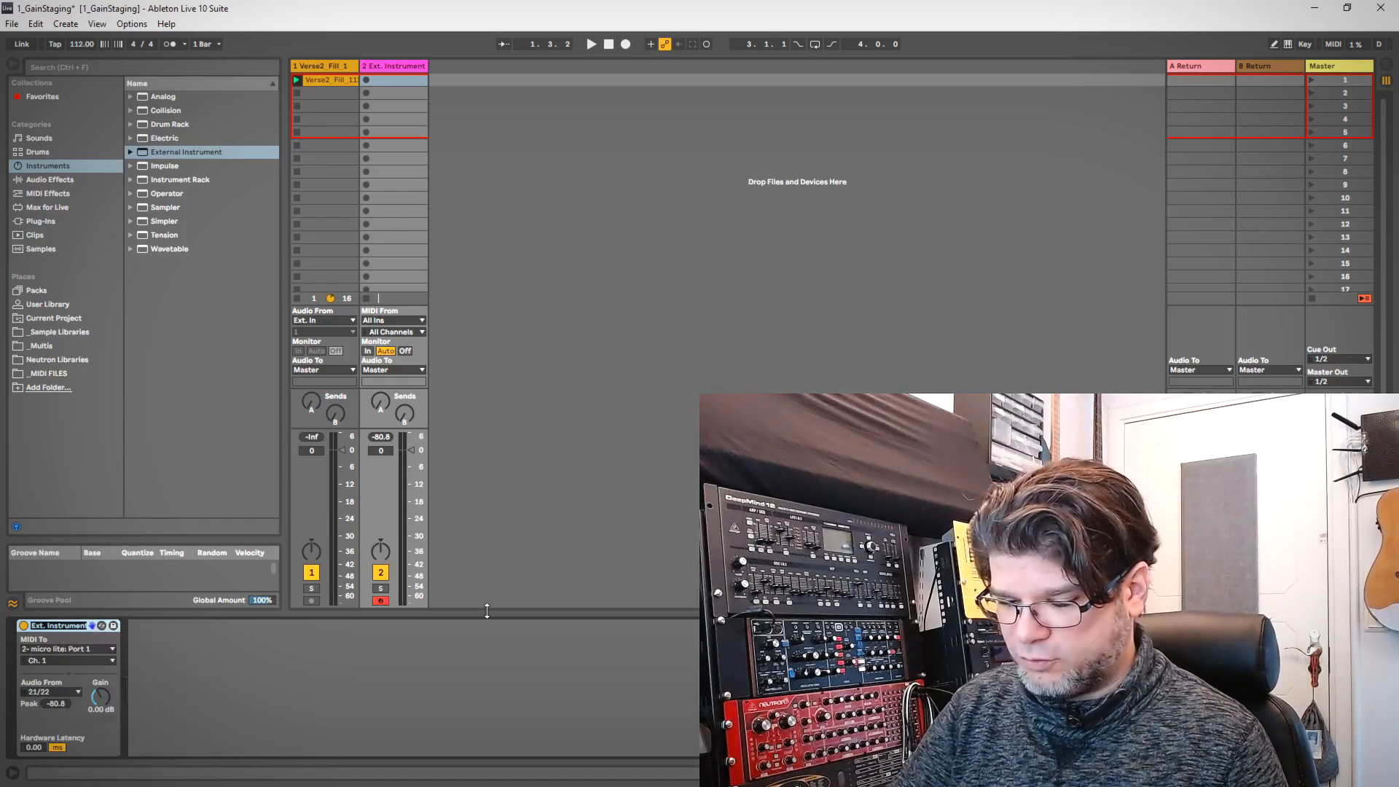
pyautogui.write('Test External')
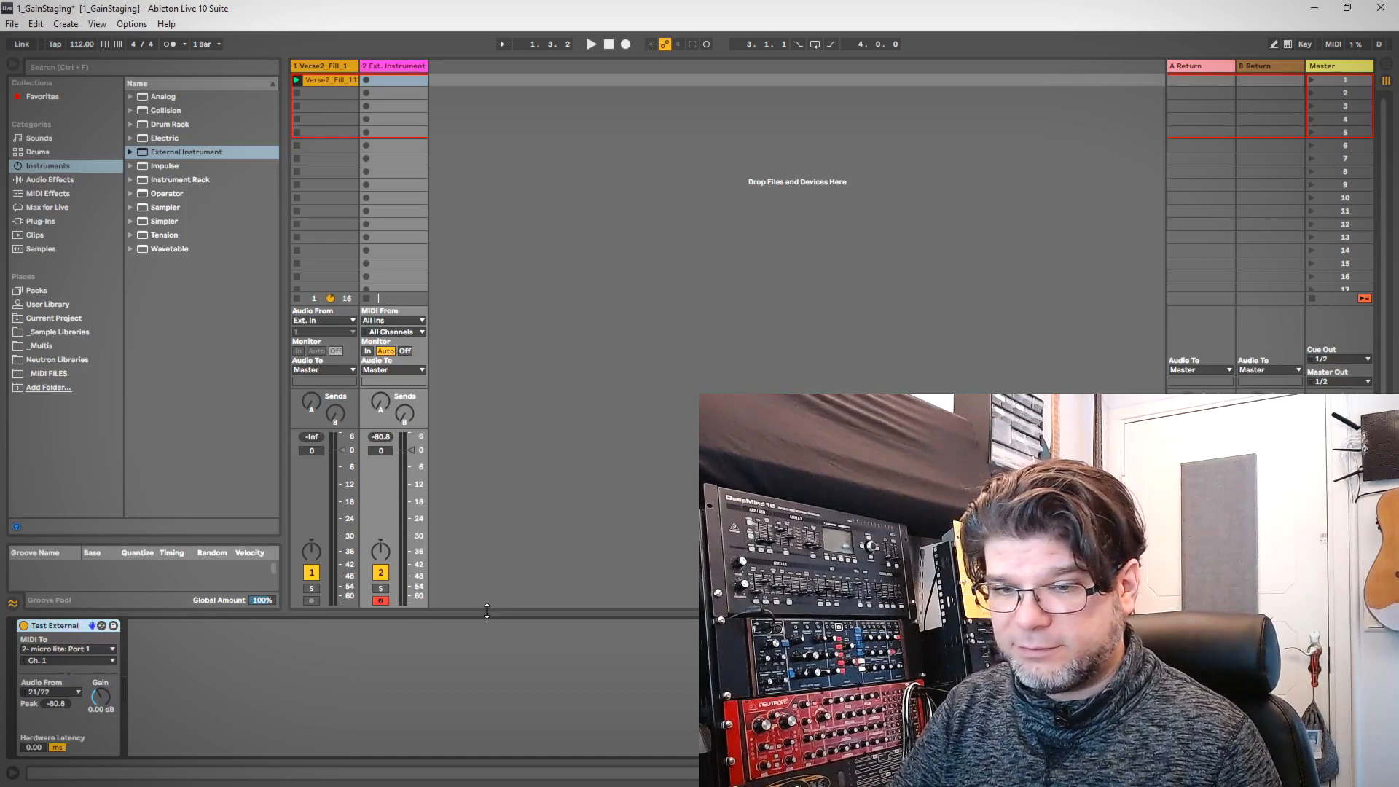
pyautogui.press('Return')
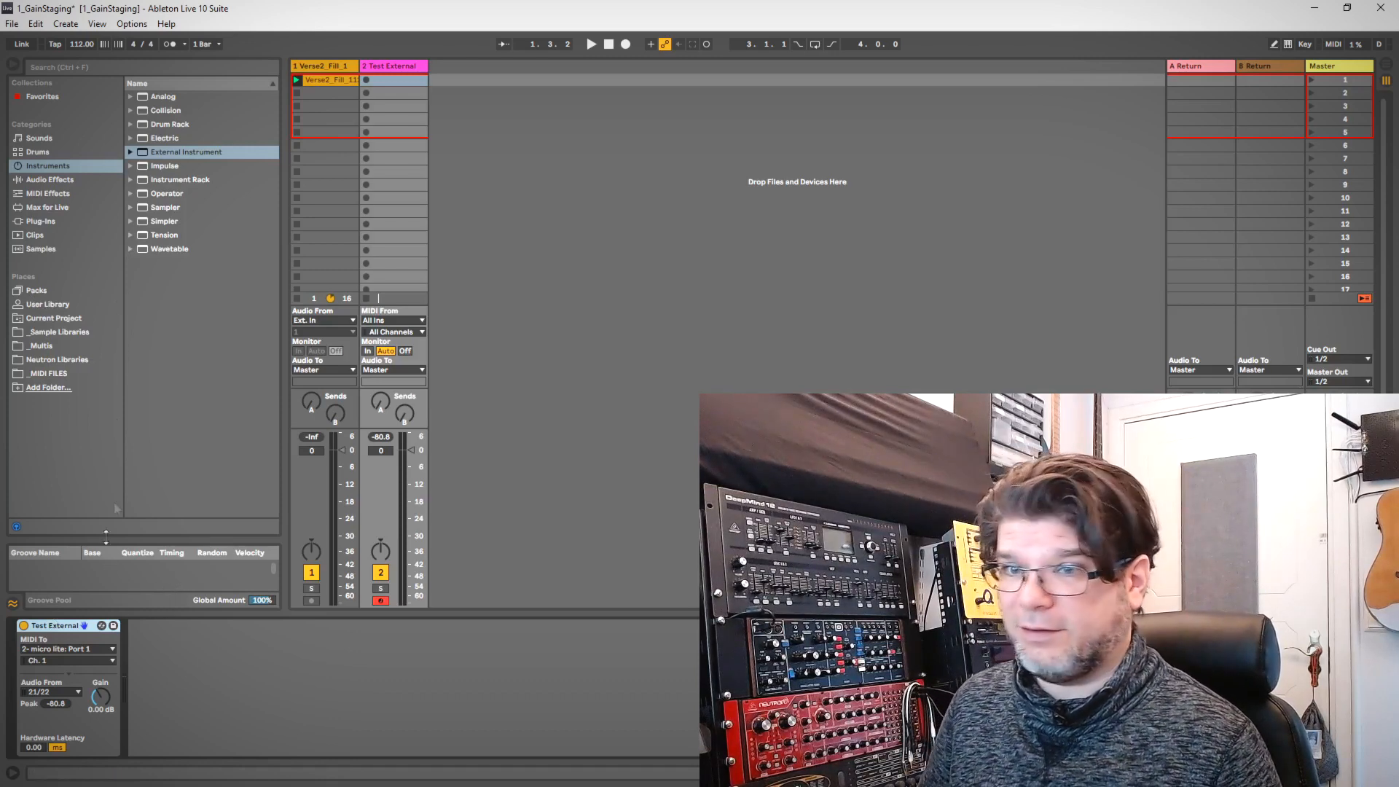
# - Expand the saved External Instrument presets and delete the Test External device from the second track
pyautogui.click(129, 152)
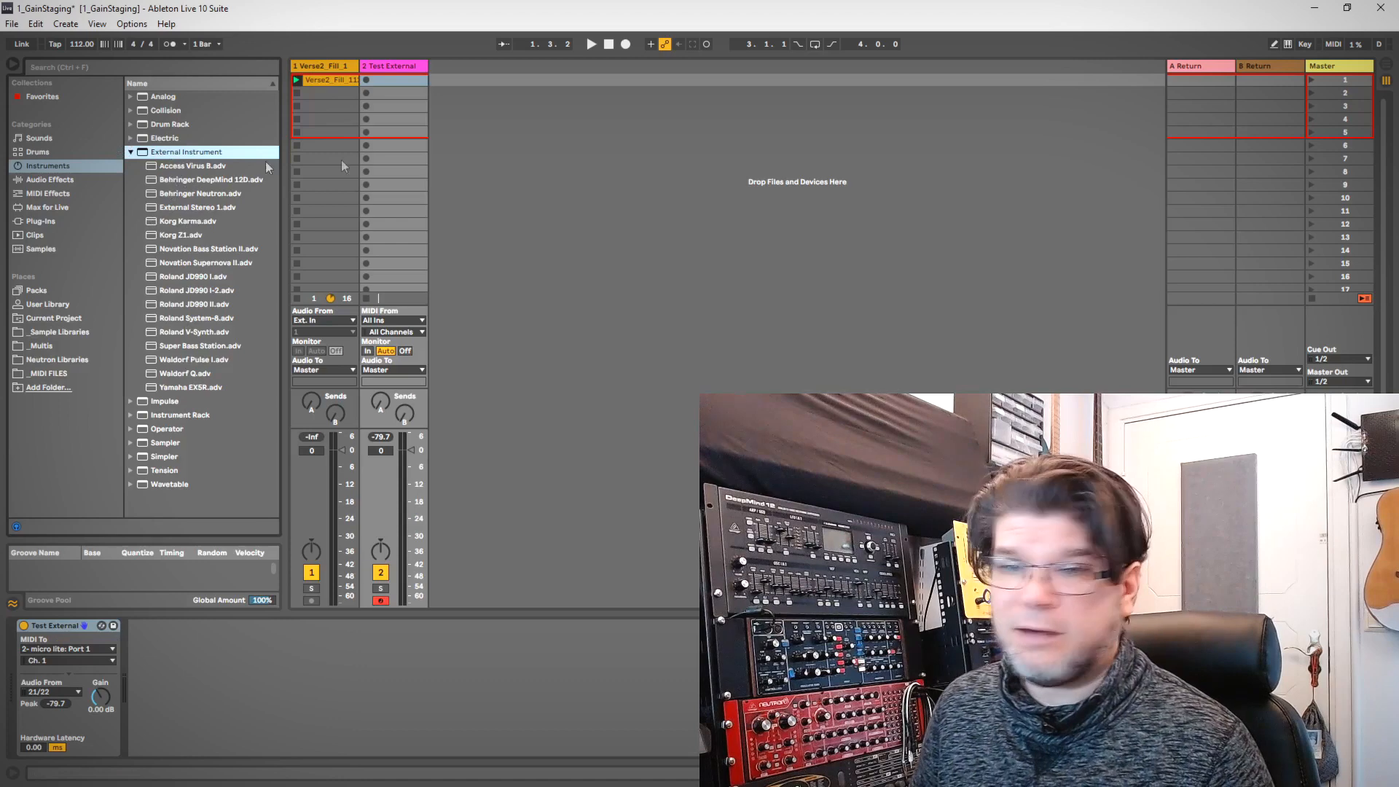
pyautogui.rightClick(76, 627)
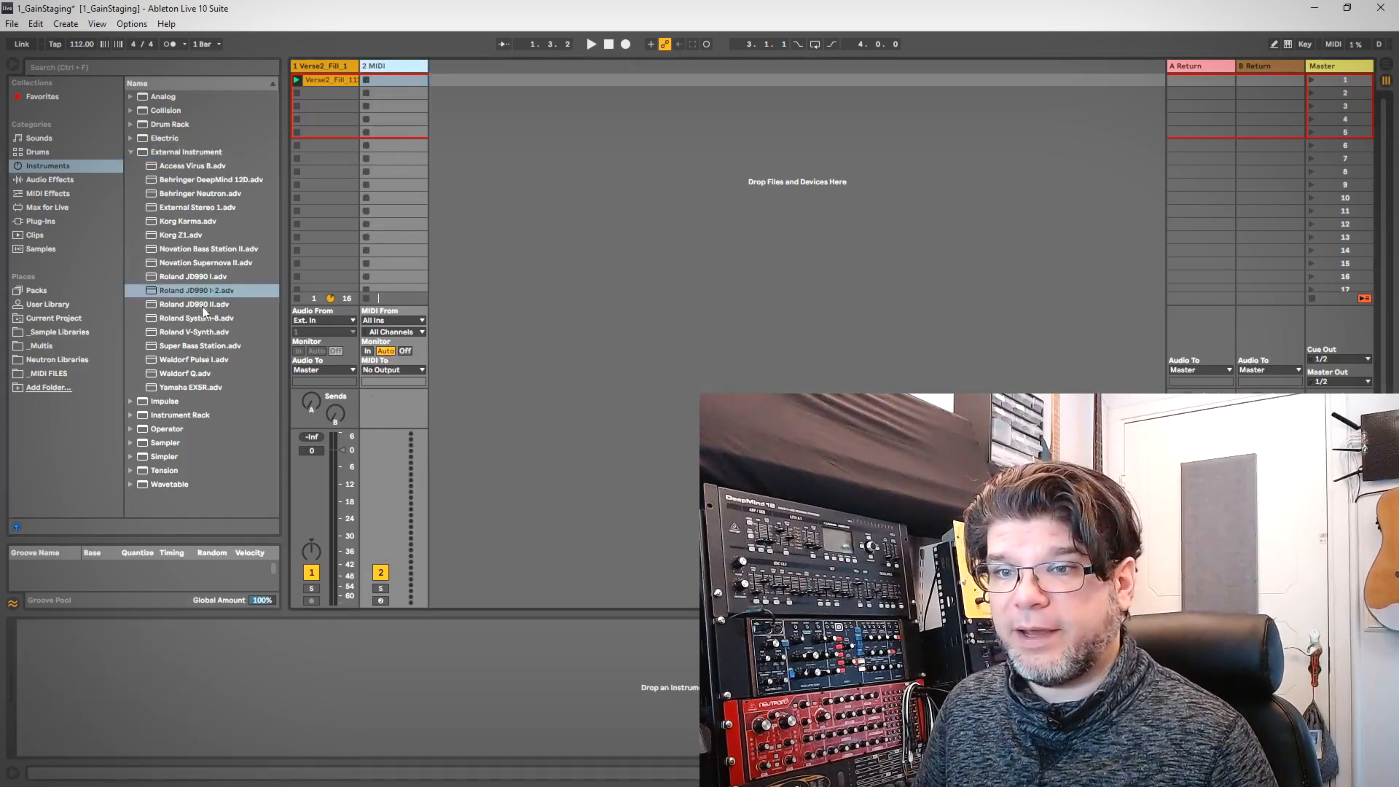
# - Add the Roland System-8 and Waldorf Q External Instrument presets as two new tracks
pyautogui.click(198, 319)
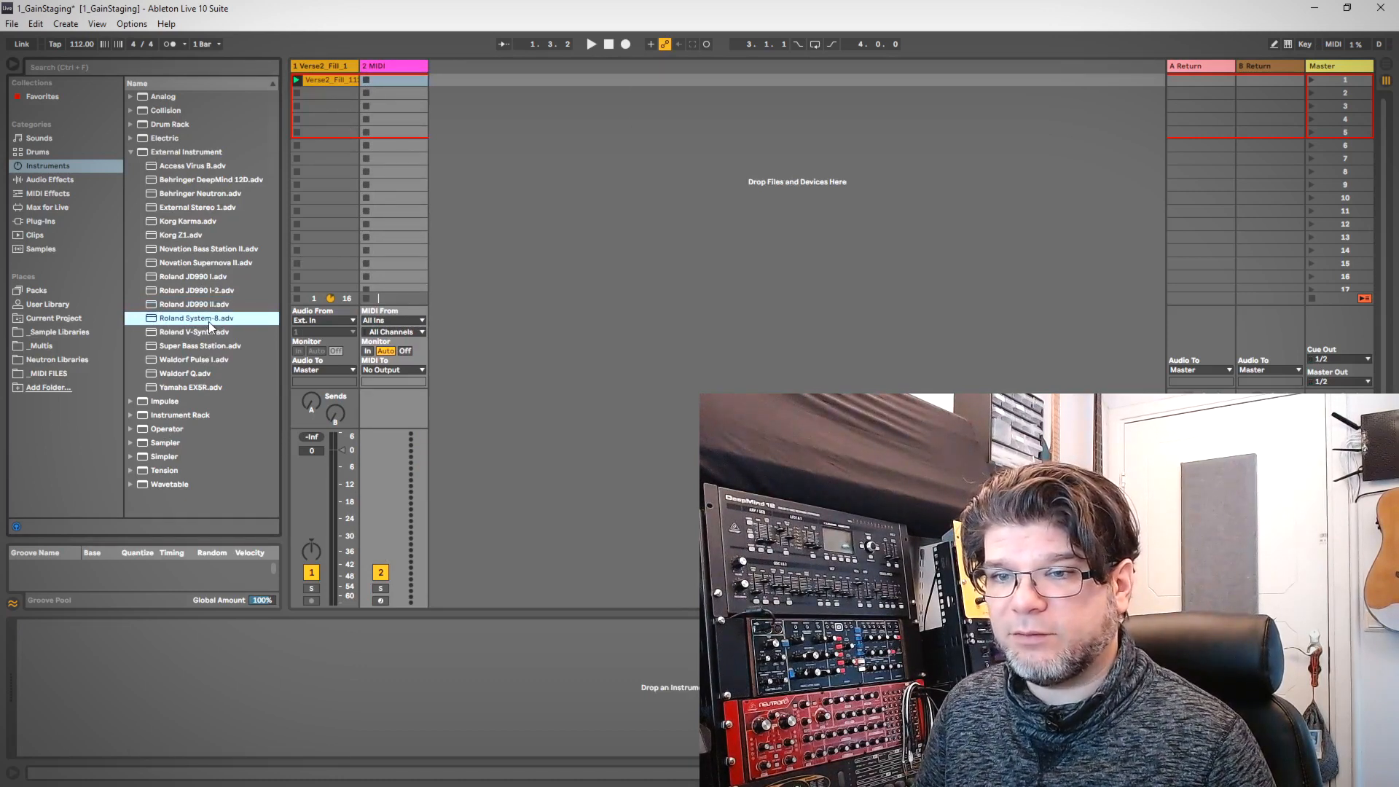
pyautogui.moveTo(194, 319); pyautogui.dragTo(606, 387)
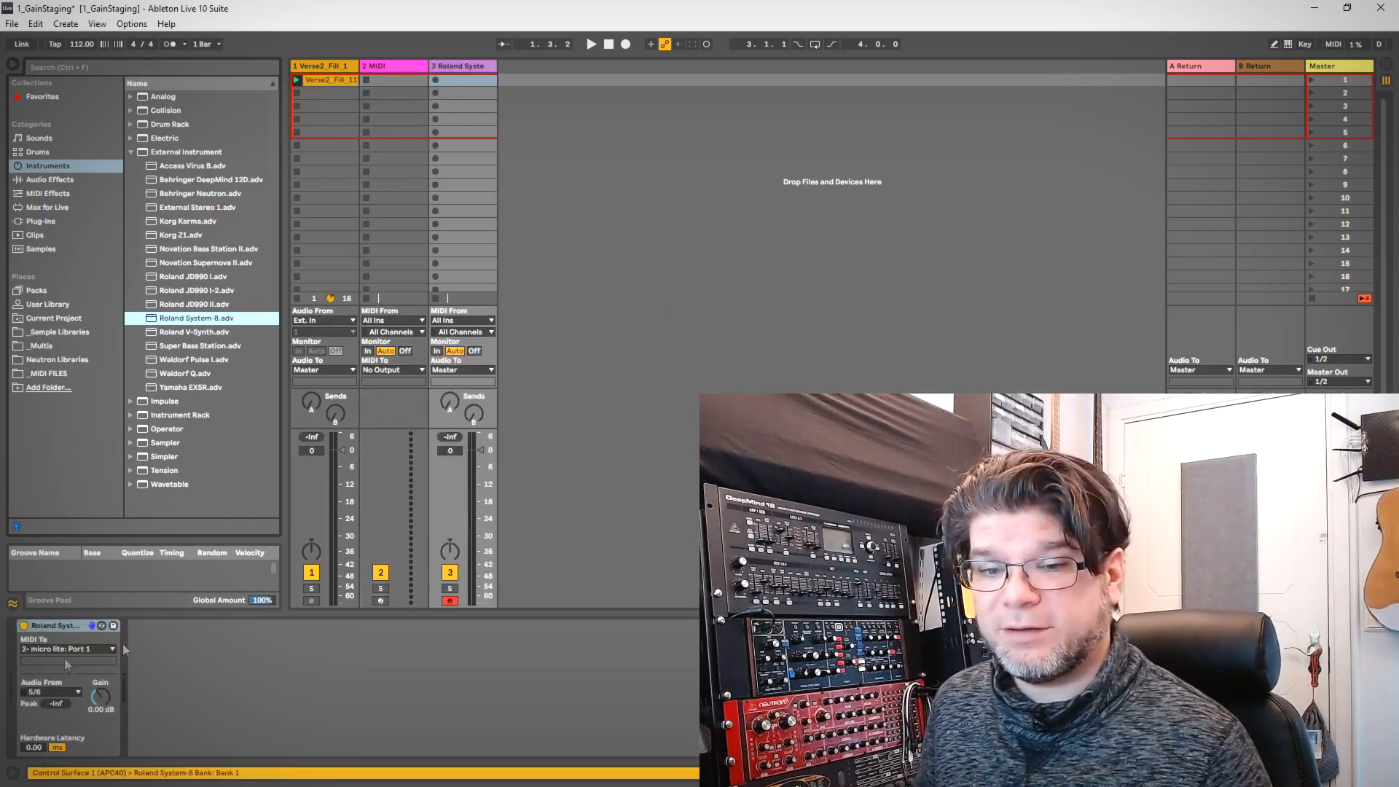
pyautogui.click(187, 373)
pyautogui.moveTo(153, 383); pyautogui.dragTo(631, 355)
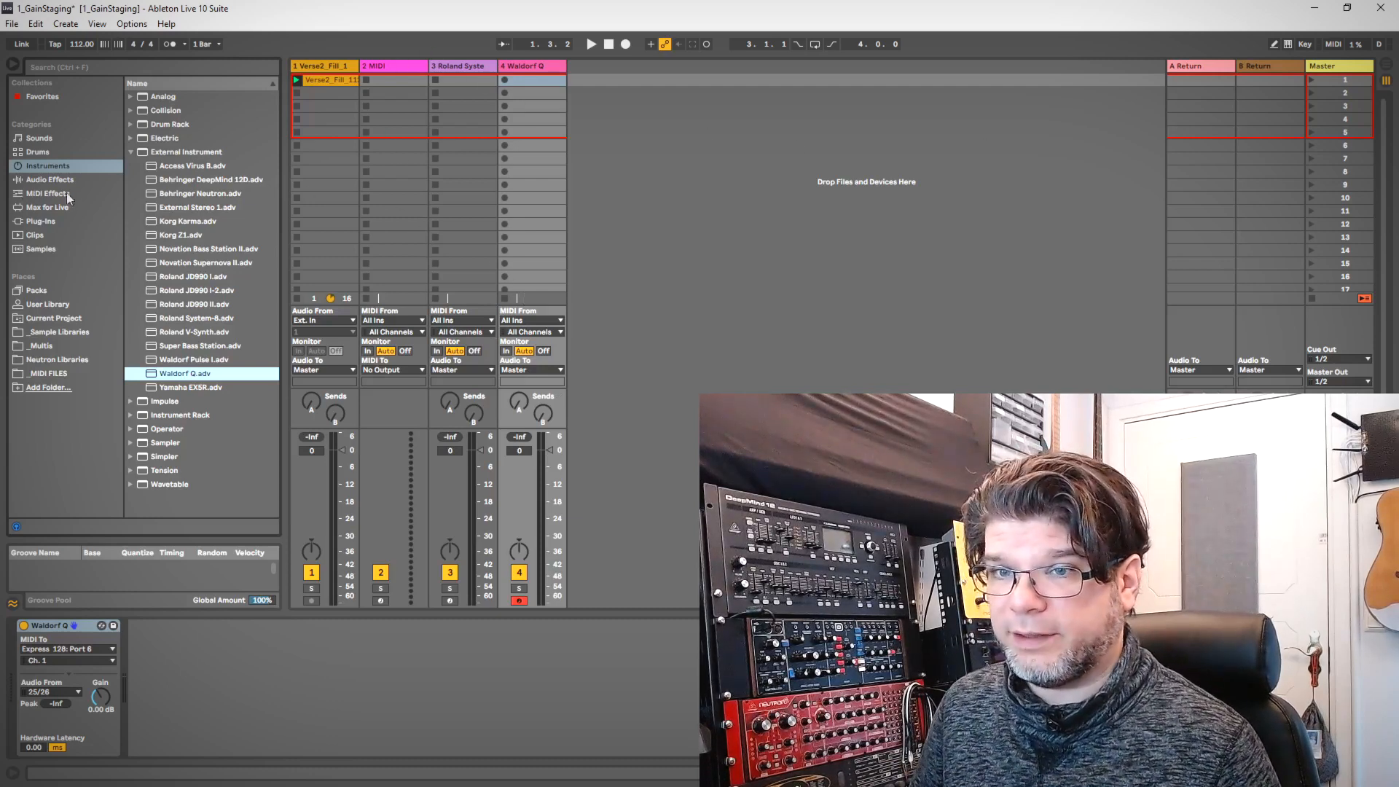
# - Load the External Audio Effect presets Eventide H9 on return track A and Ensoniq DP4, Out 1 St on return track B
pyautogui.click(50, 180)
pyautogui.click(131, 331)
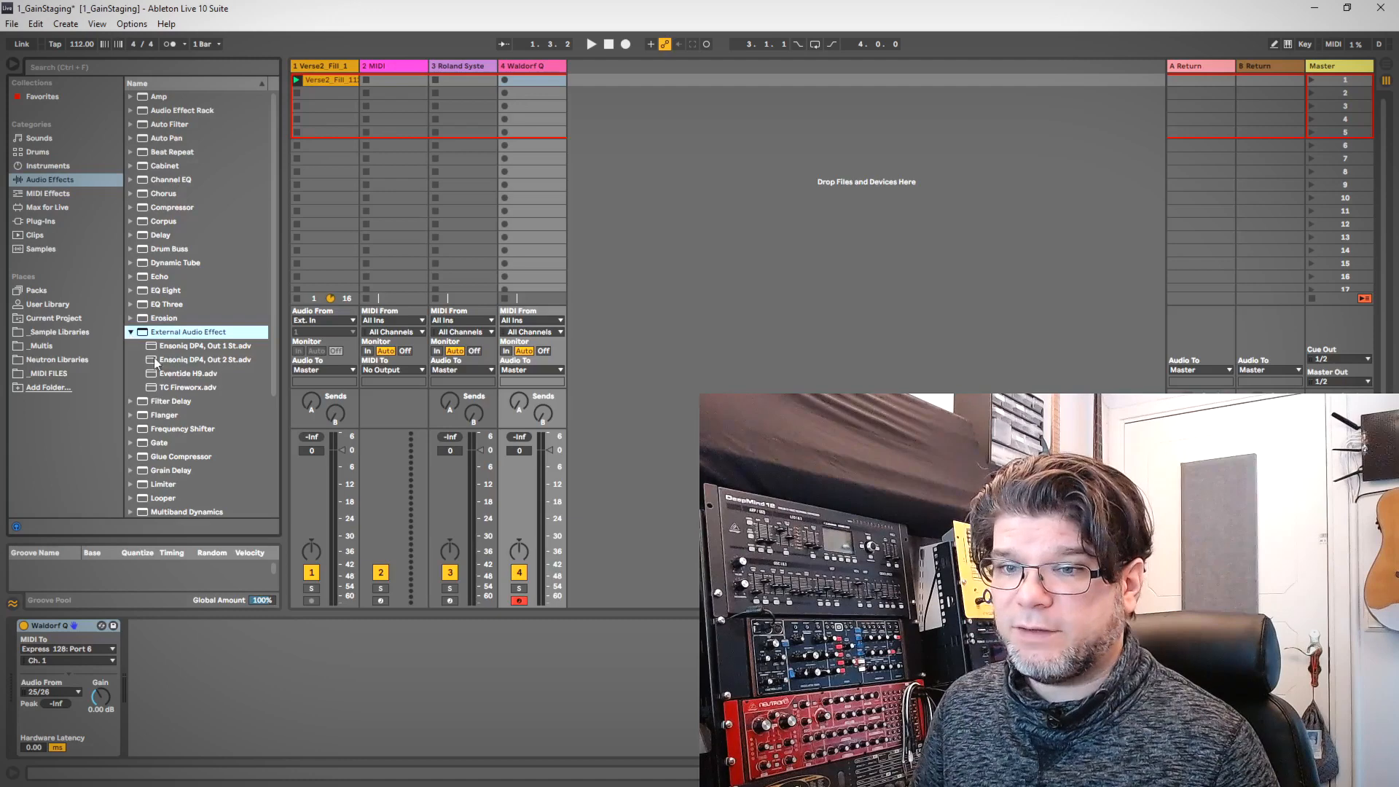
pyautogui.click(1214, 66)
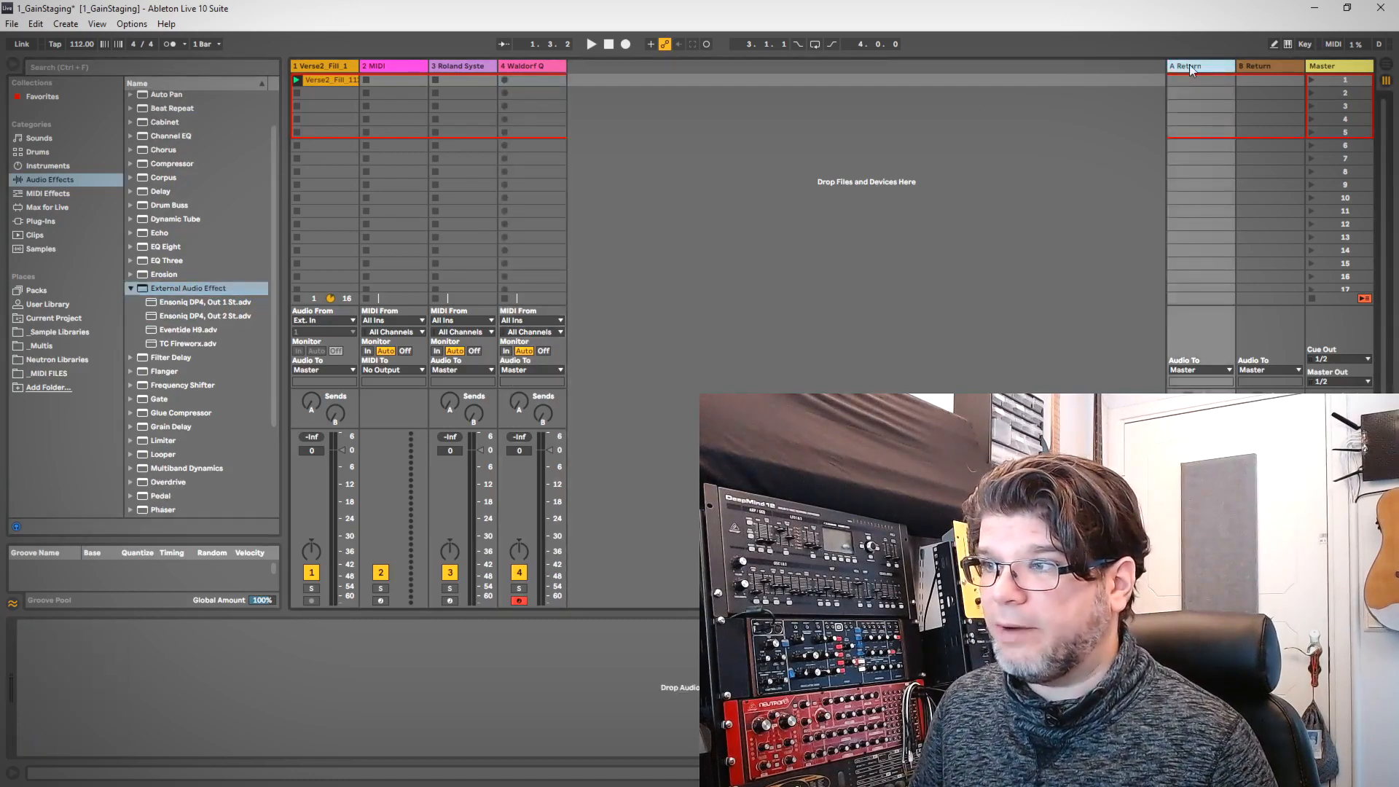
pyautogui.moveTo(187, 331); pyautogui.dragTo(358, 640)
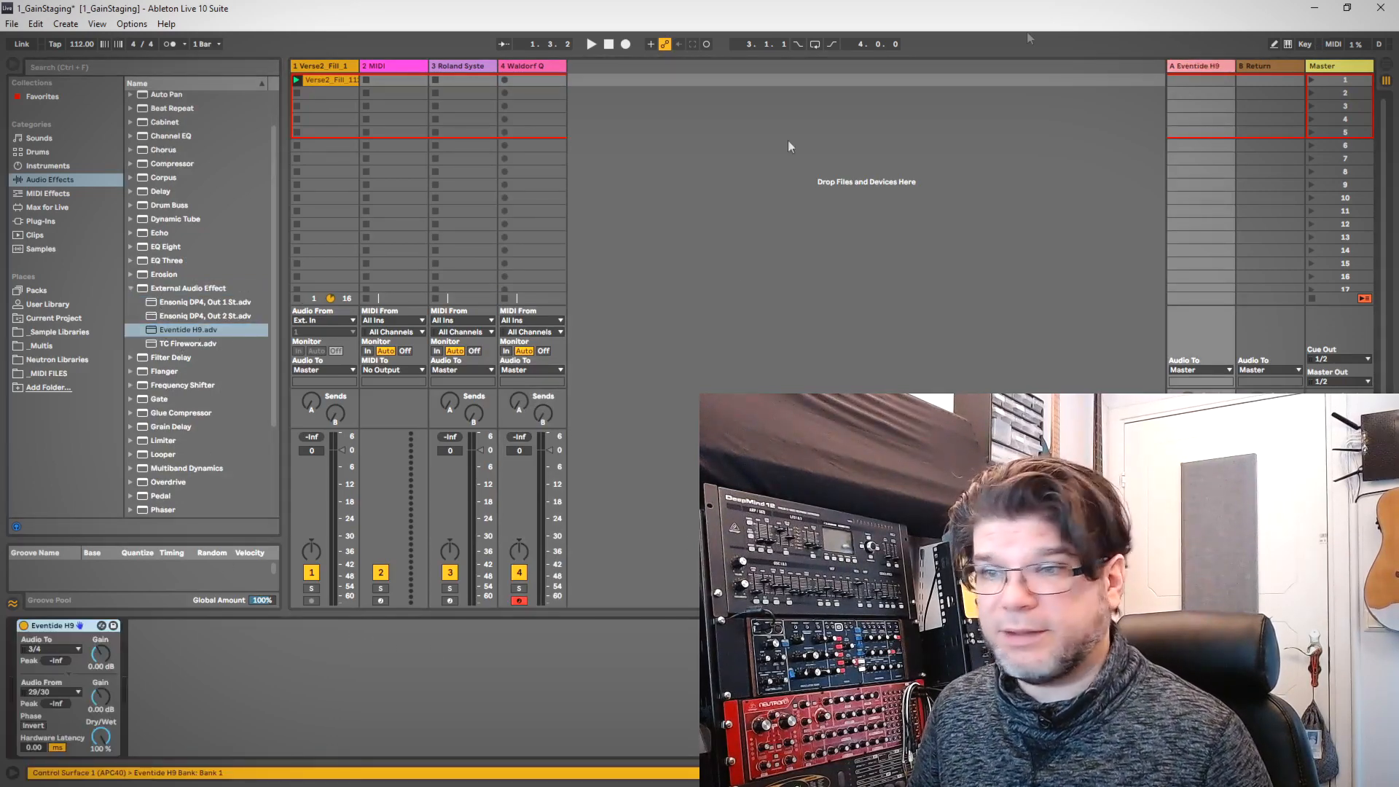
pyautogui.press('Right')
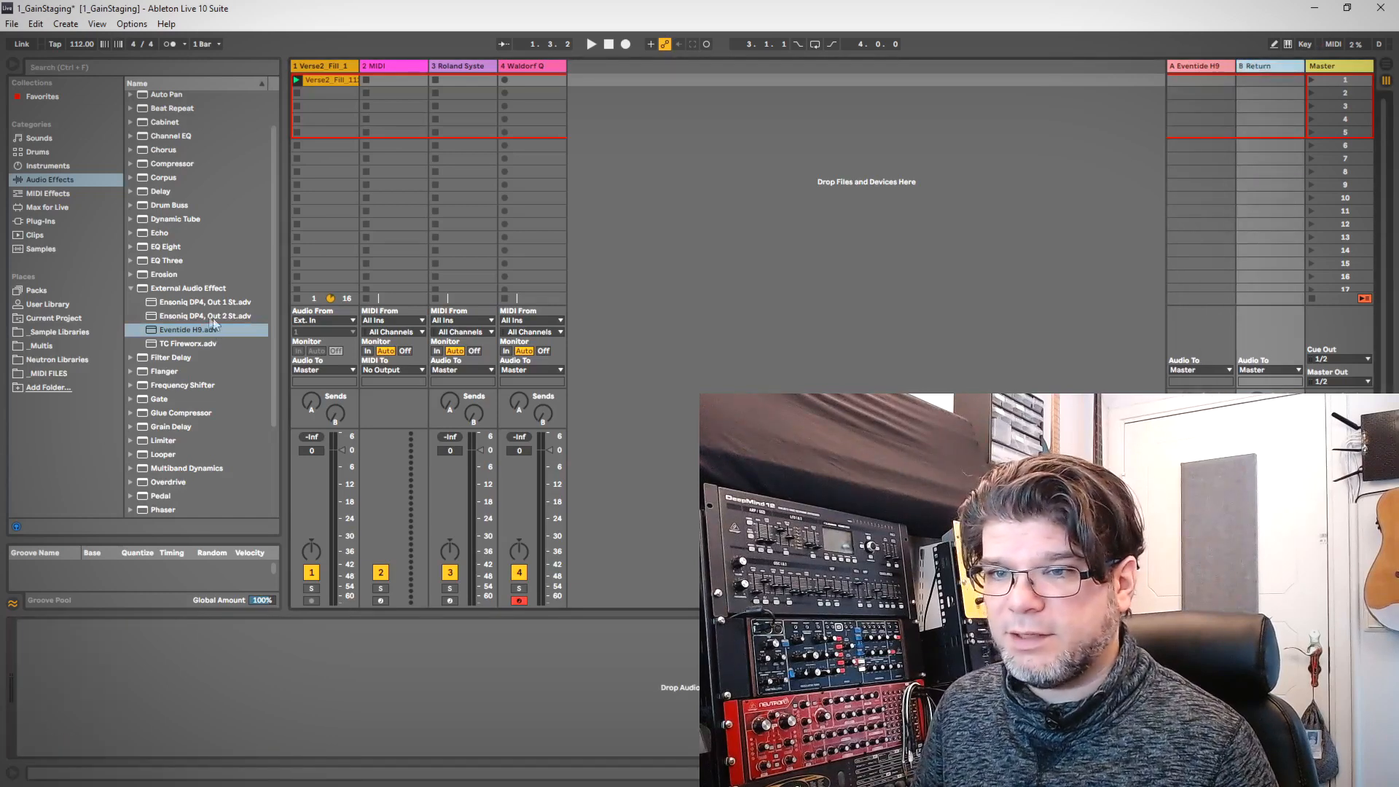
pyautogui.moveTo(199, 303); pyautogui.dragTo(226, 645)
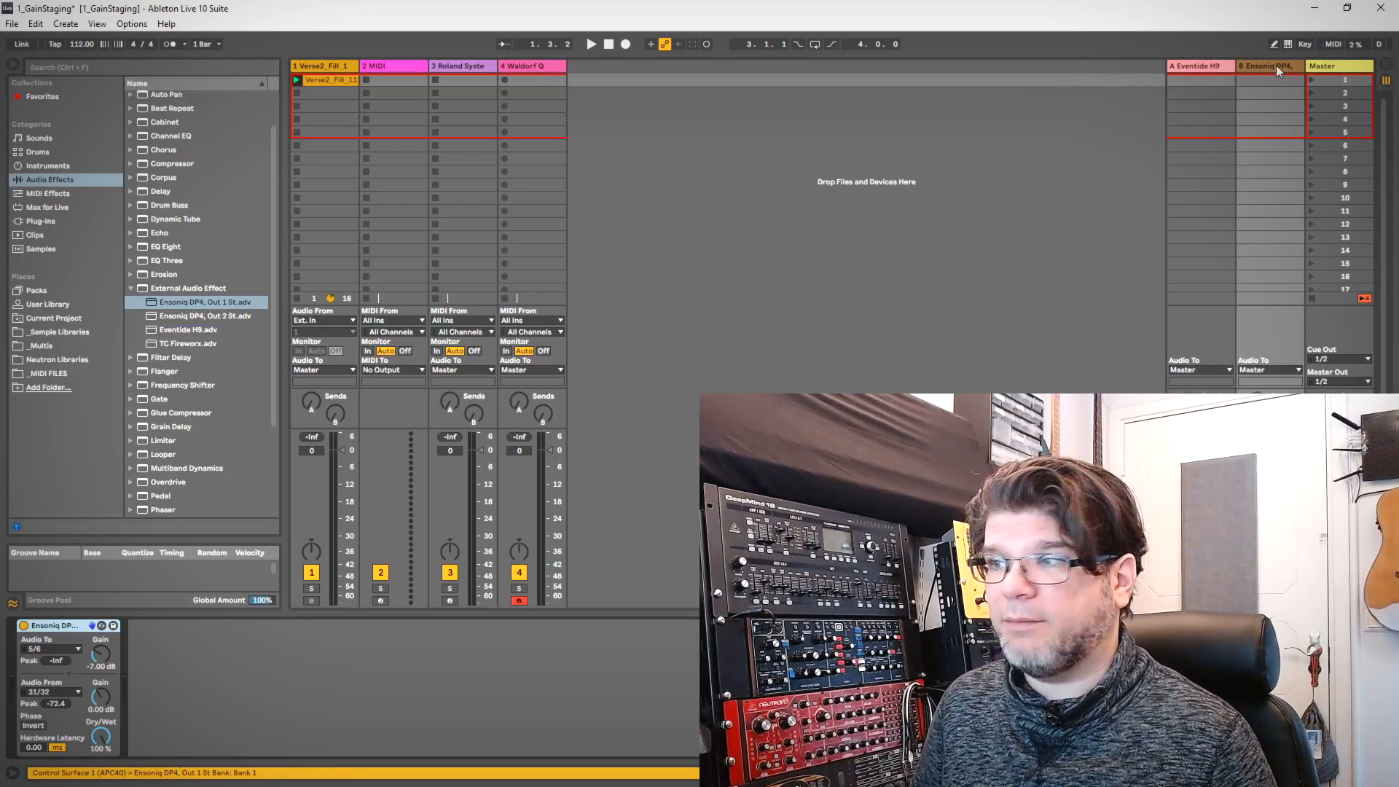
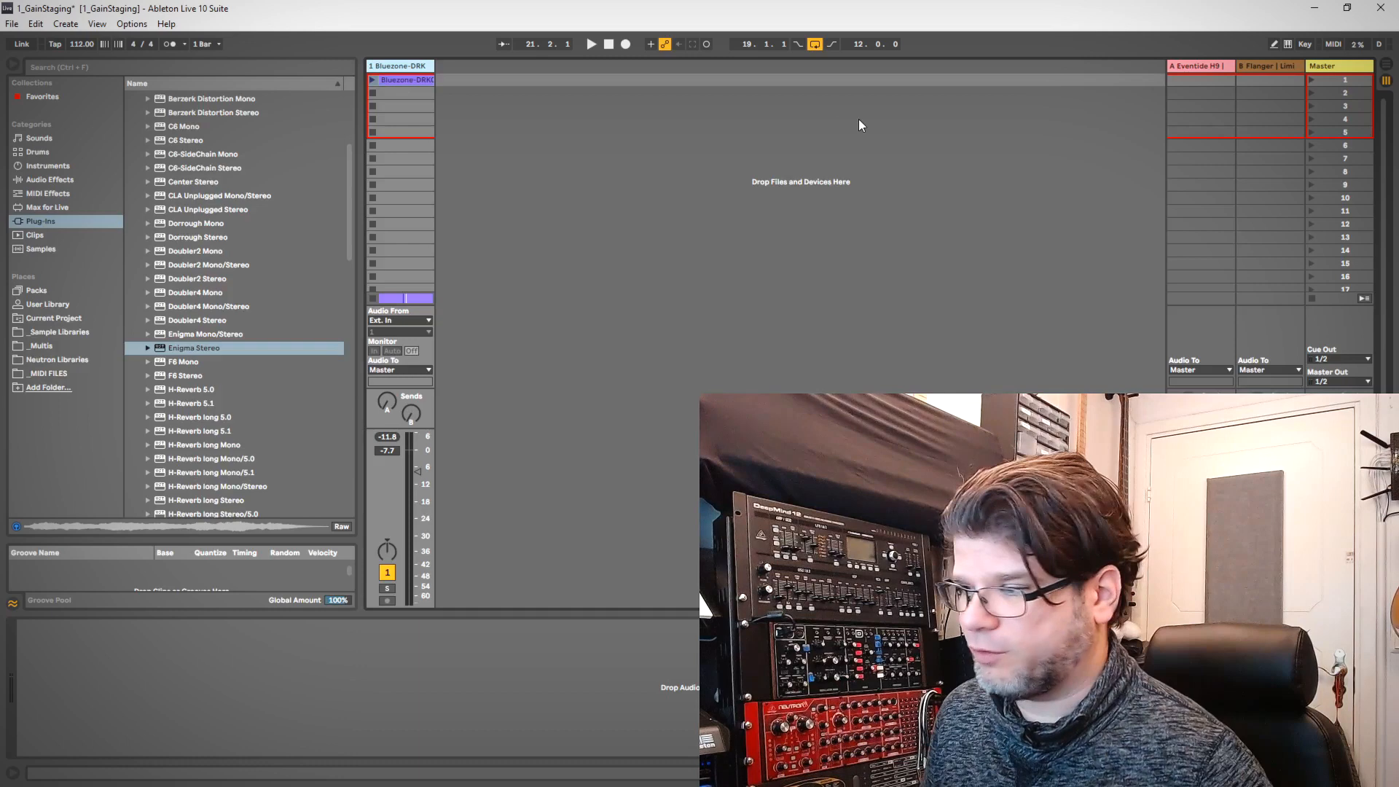
# - Inspect the Limiter at the end of the device chains on return track A, return track B and the Master
pyautogui.click(1211, 64)
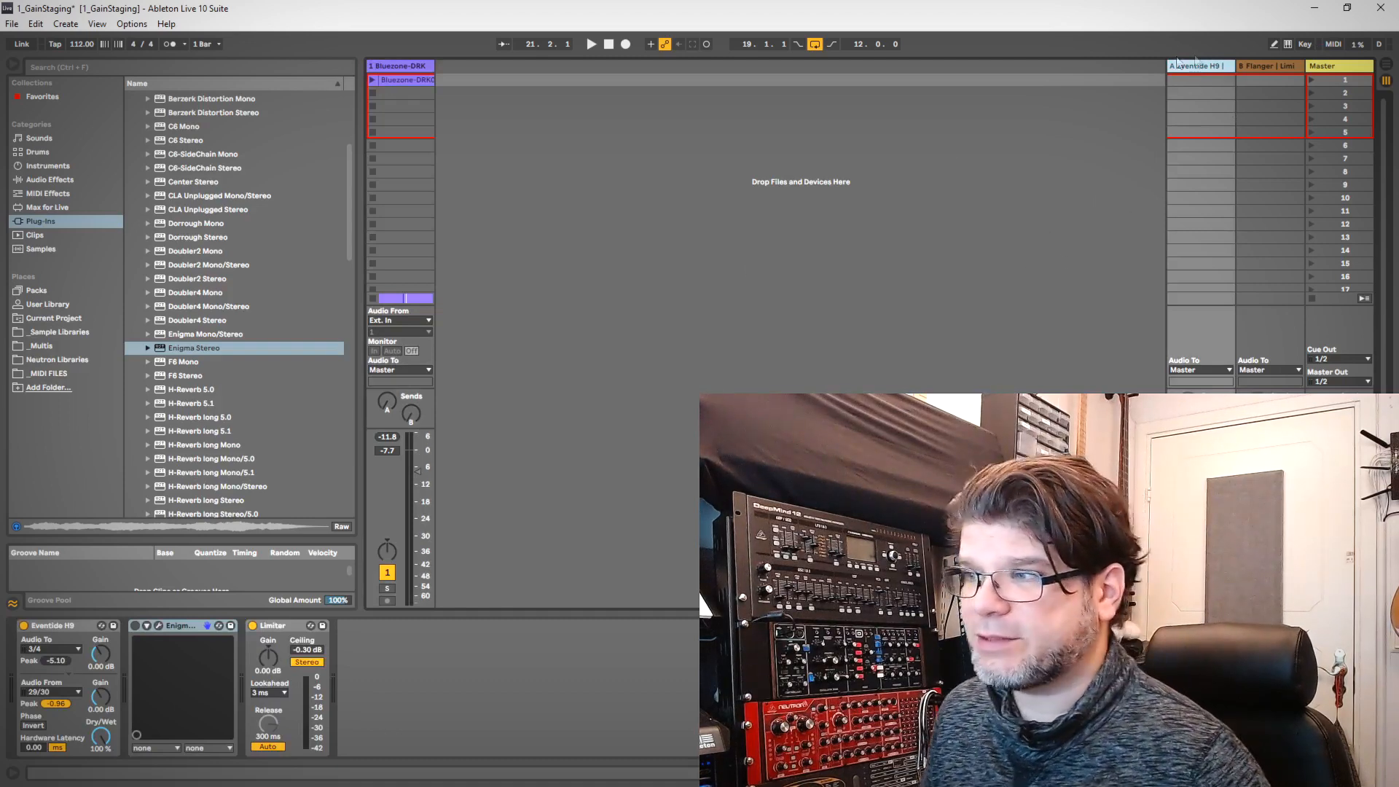
pyautogui.click(276, 631)
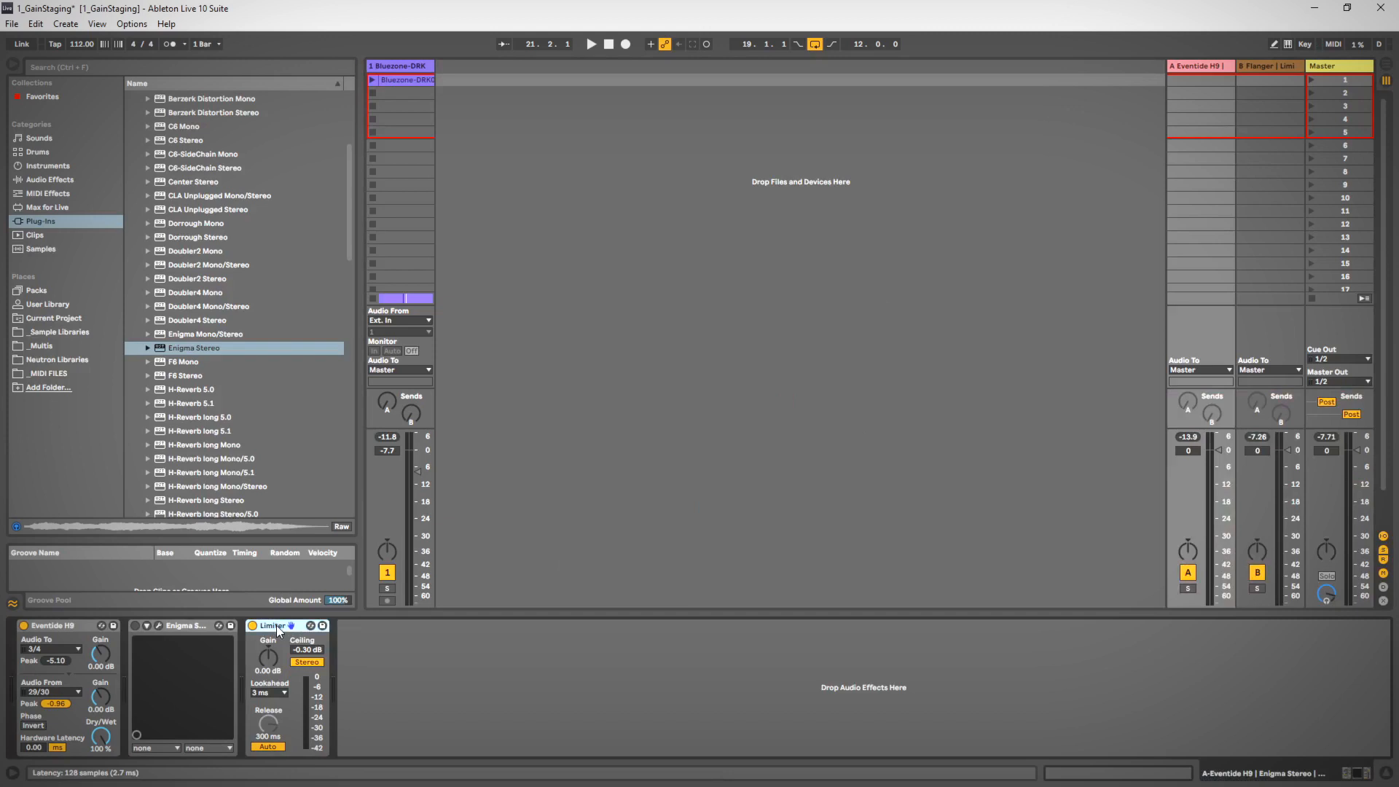
pyautogui.click(1263, 69)
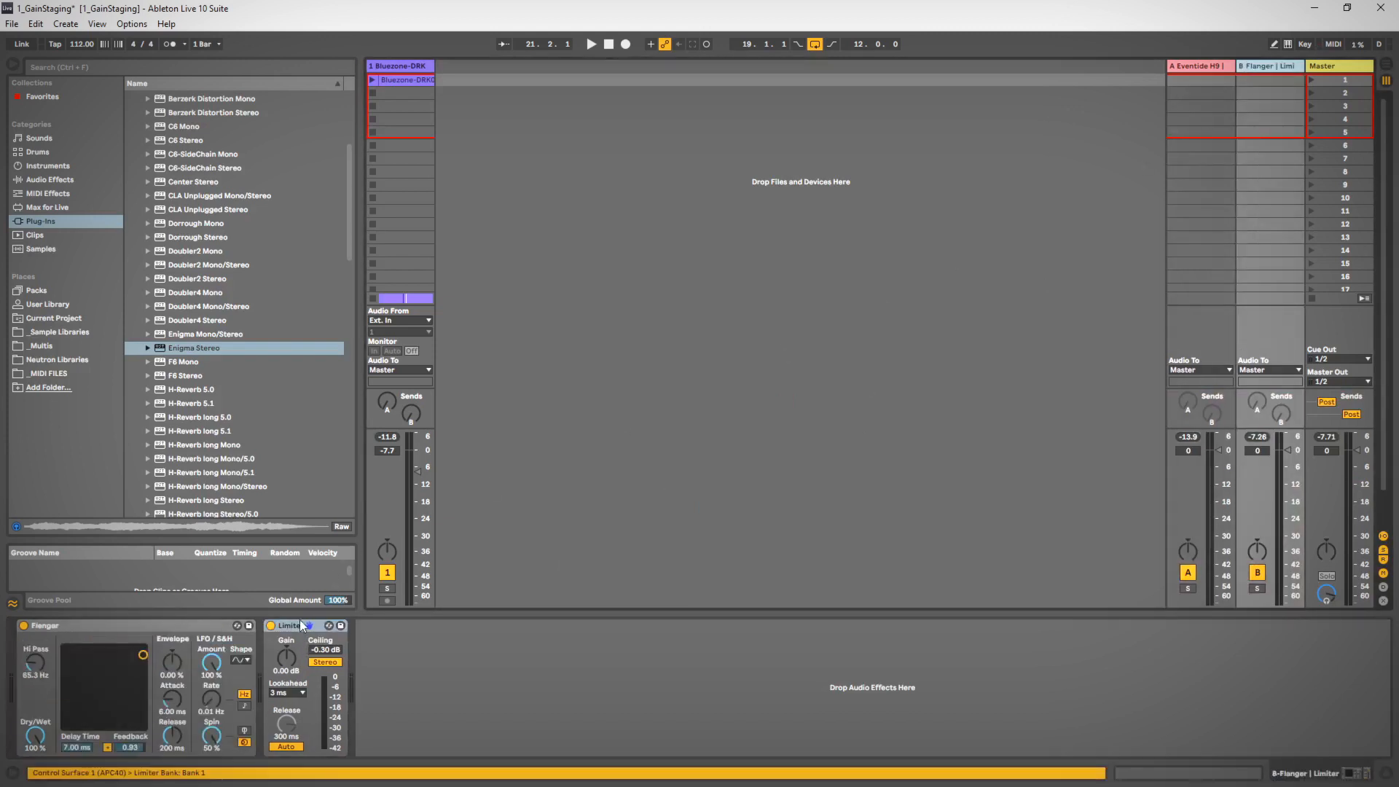
pyautogui.click(1326, 69)
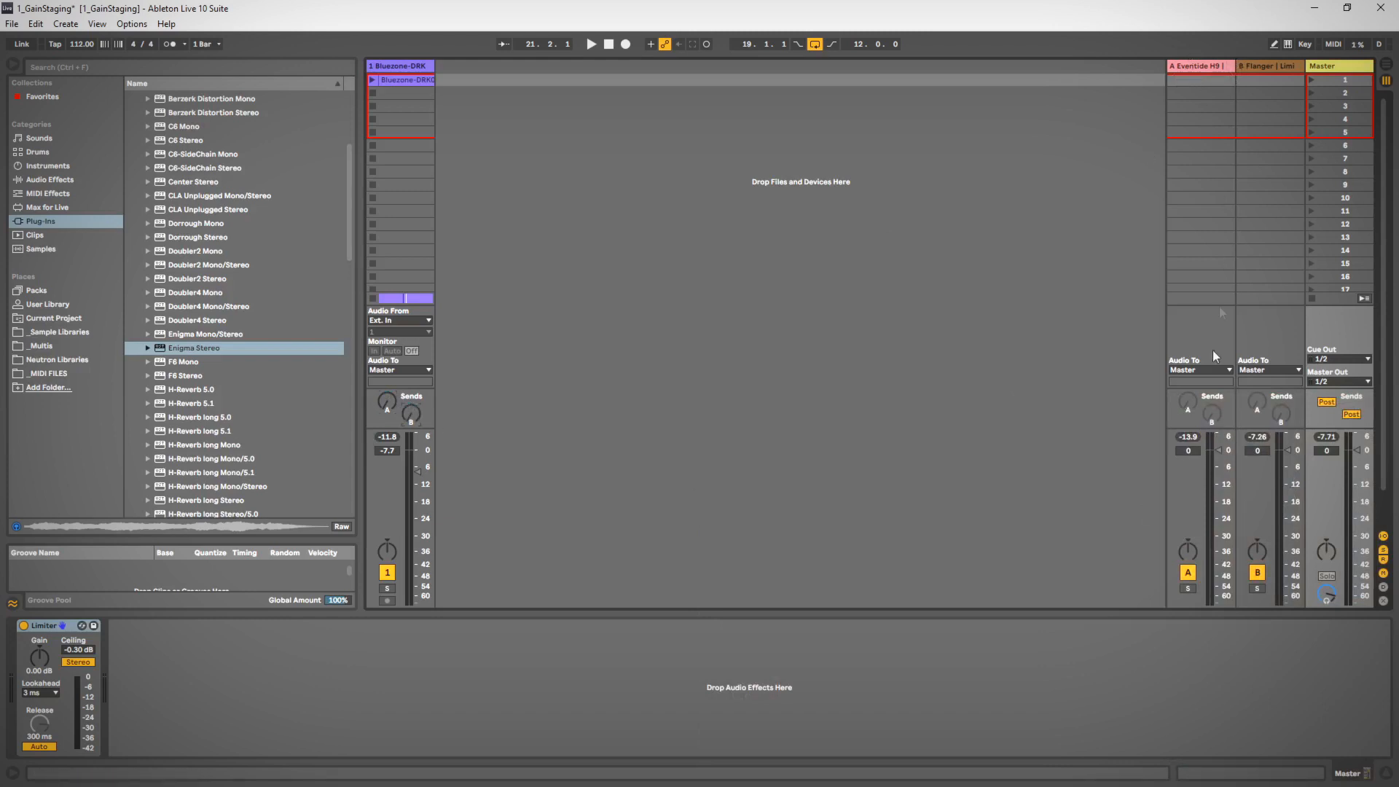
# - Enable all sends on return tracks A and B so the returns can feed each other
pyautogui.moveTo(1188, 402); pyautogui.dragTo(1211, 421)
pyautogui.rightClick(1188, 401)
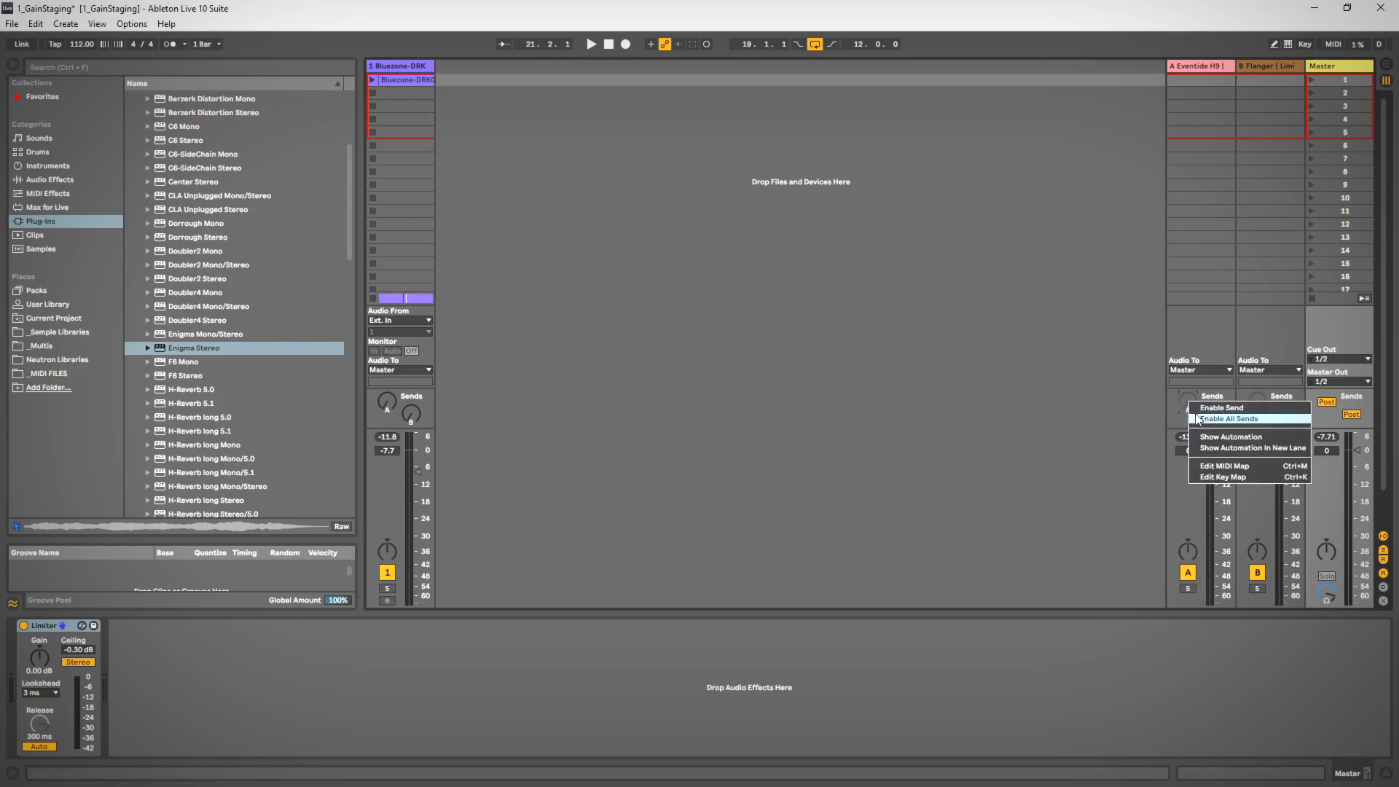
pyautogui.click(1202, 407)
pyautogui.rightClick(1188, 402)
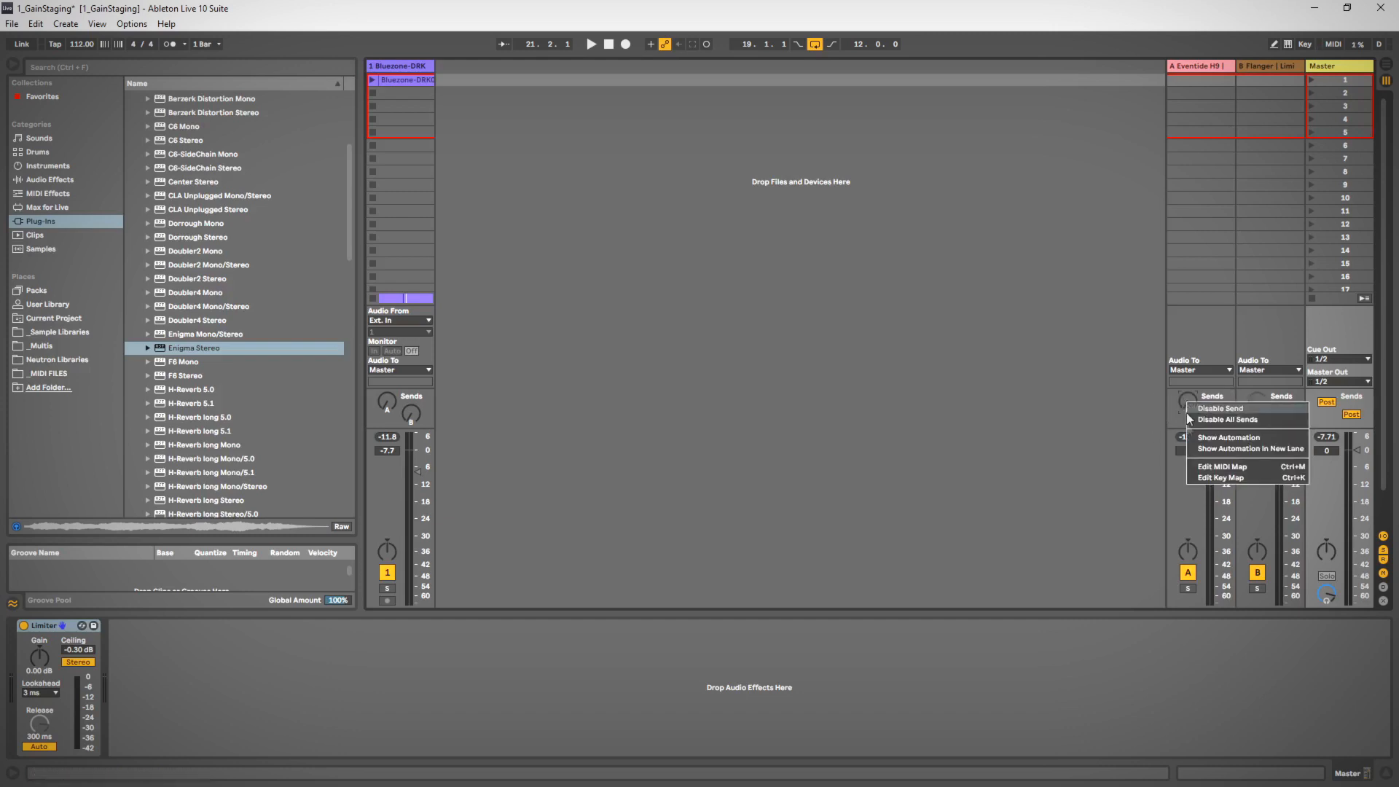
pyautogui.click(1219, 418)
pyautogui.rightClick(1188, 396)
pyautogui.click(1213, 416)
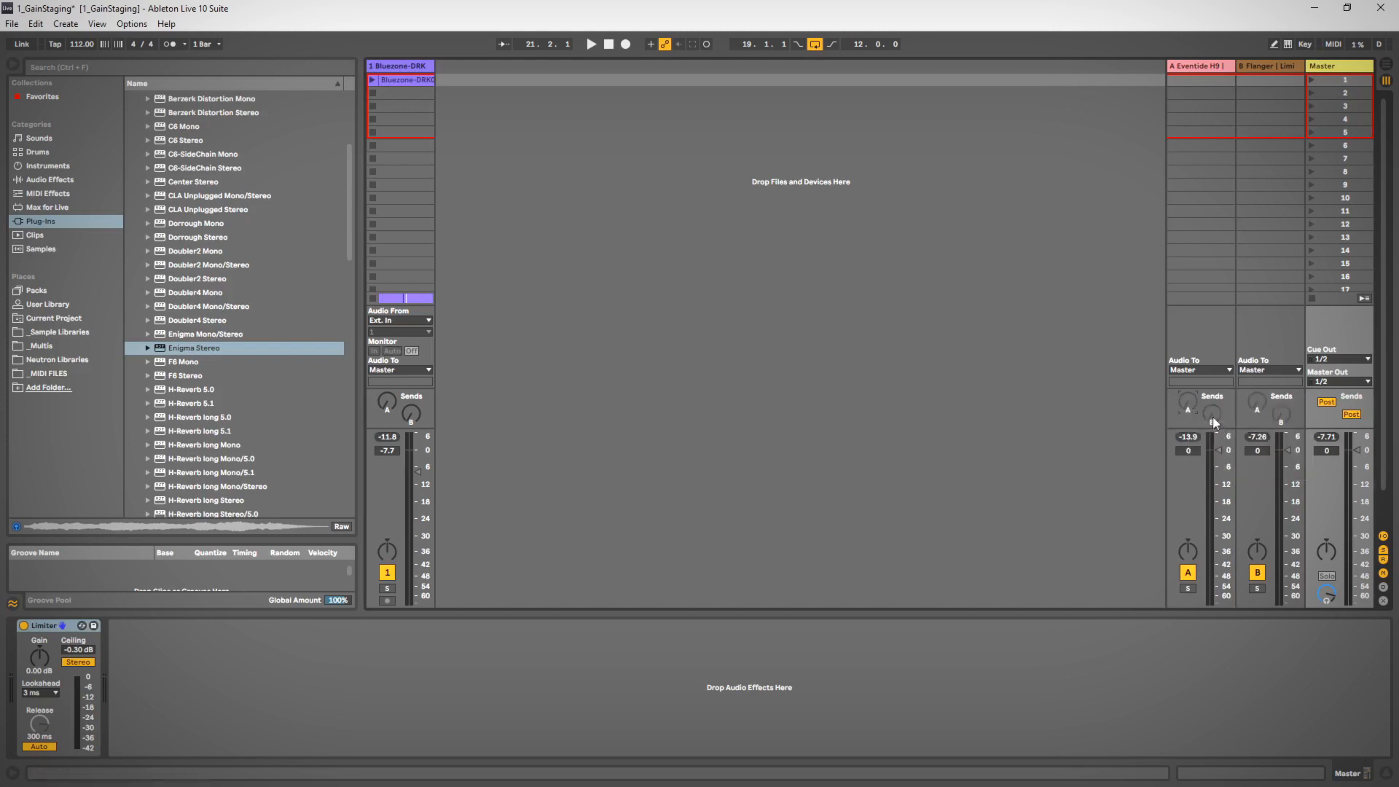
pyautogui.rightClick(1257, 399)
pyautogui.click(1282, 417)
# - Start playback of the Bluezone-DRK track and review the device chains on return tracks A and B
pyautogui.click(411, 64)
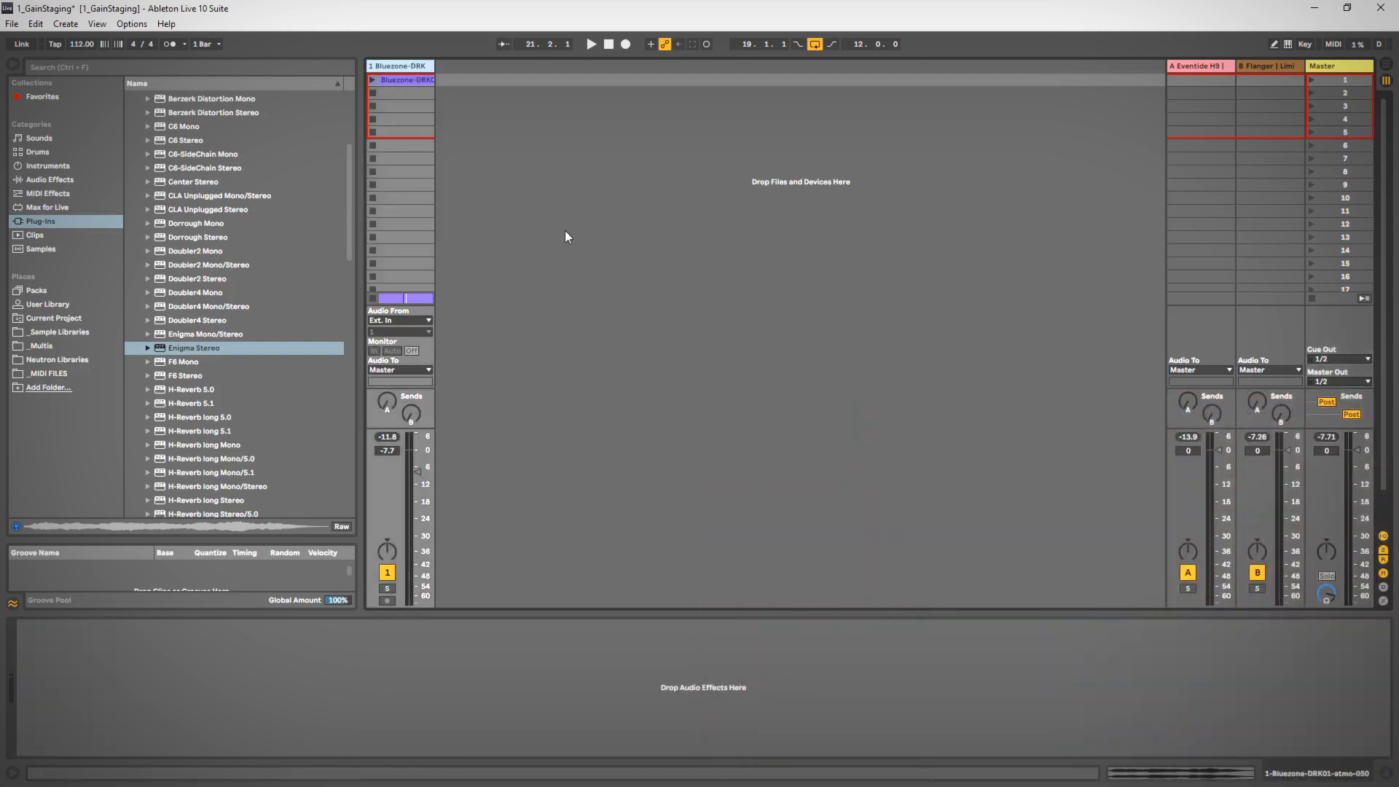
pyautogui.press('space')
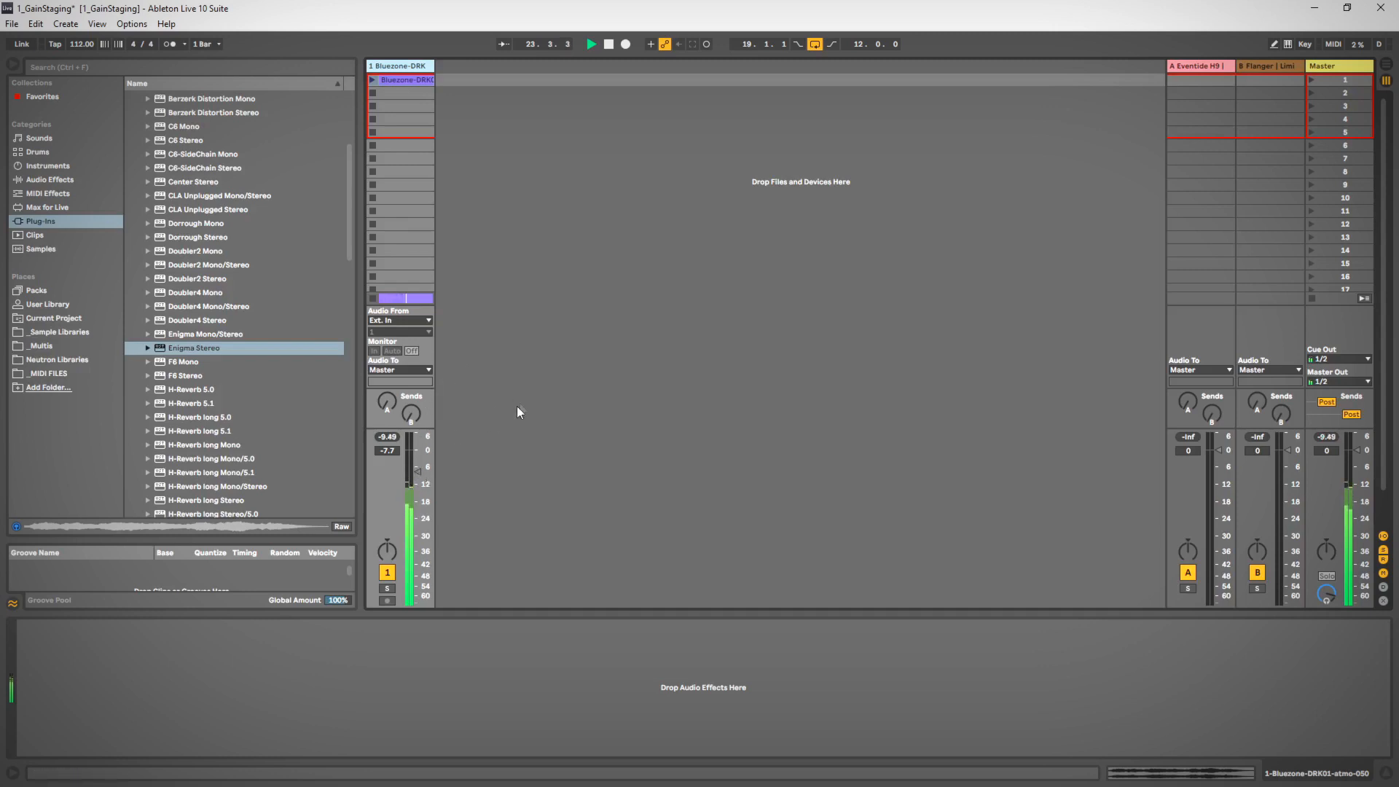
pyautogui.click(1200, 72)
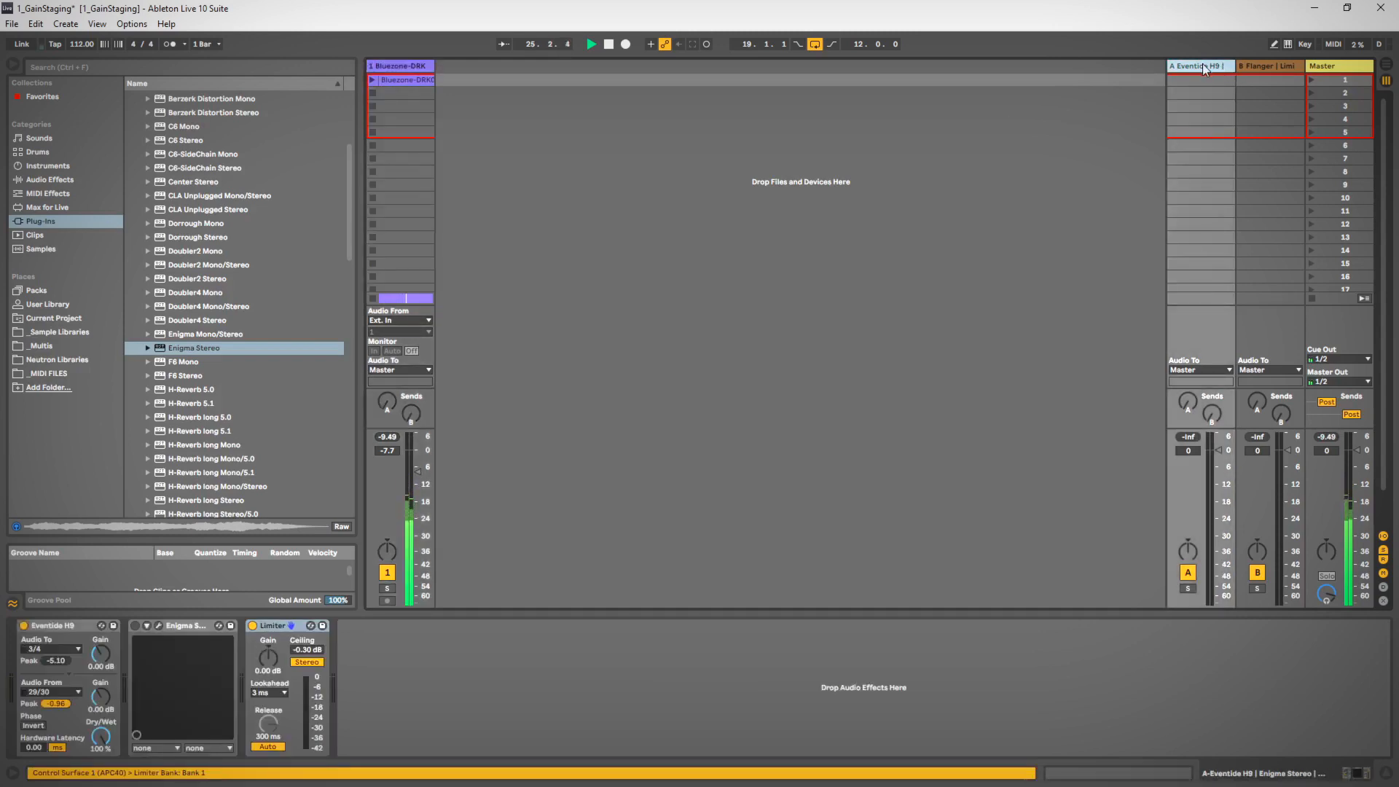
pyautogui.click(1266, 67)
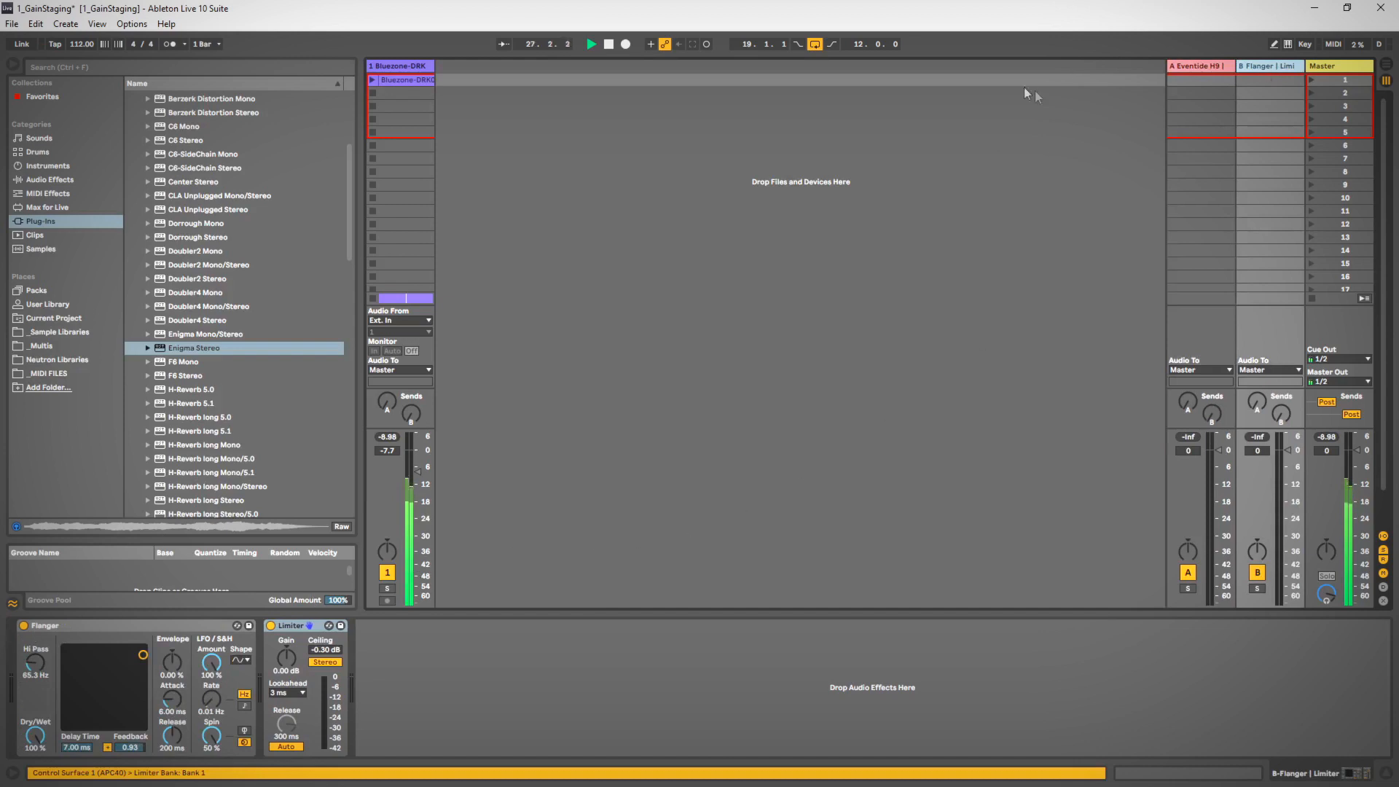
pyautogui.click(1203, 67)
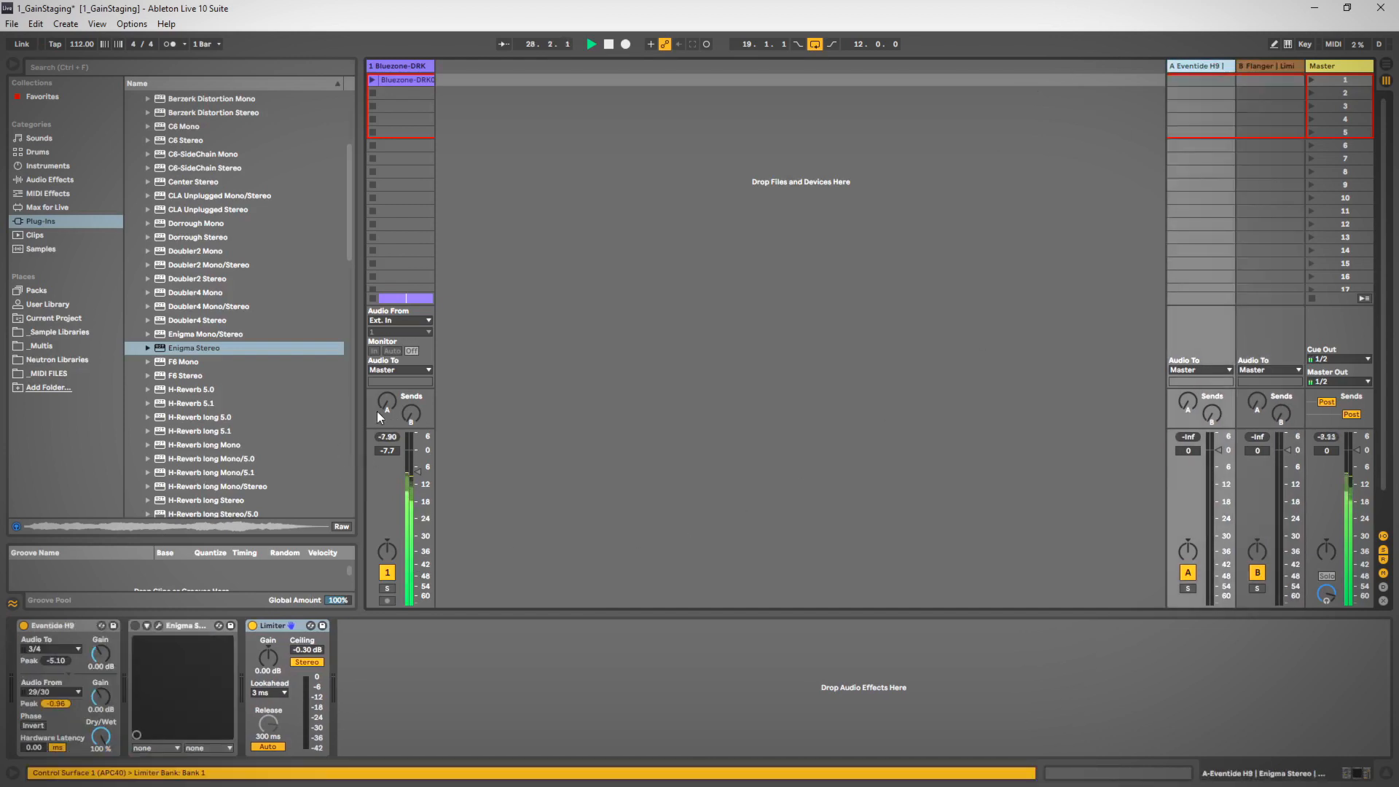
# - Raise the Bluezone-DRK track's send A to about -6.7 dB and turn up its send B
pyautogui.moveTo(392, 404)
pyautogui.mouseDown()
pyautogui.moveTo(392, 371)
pyautogui.moveTo(396, 407)
pyautogui.mouseUp()
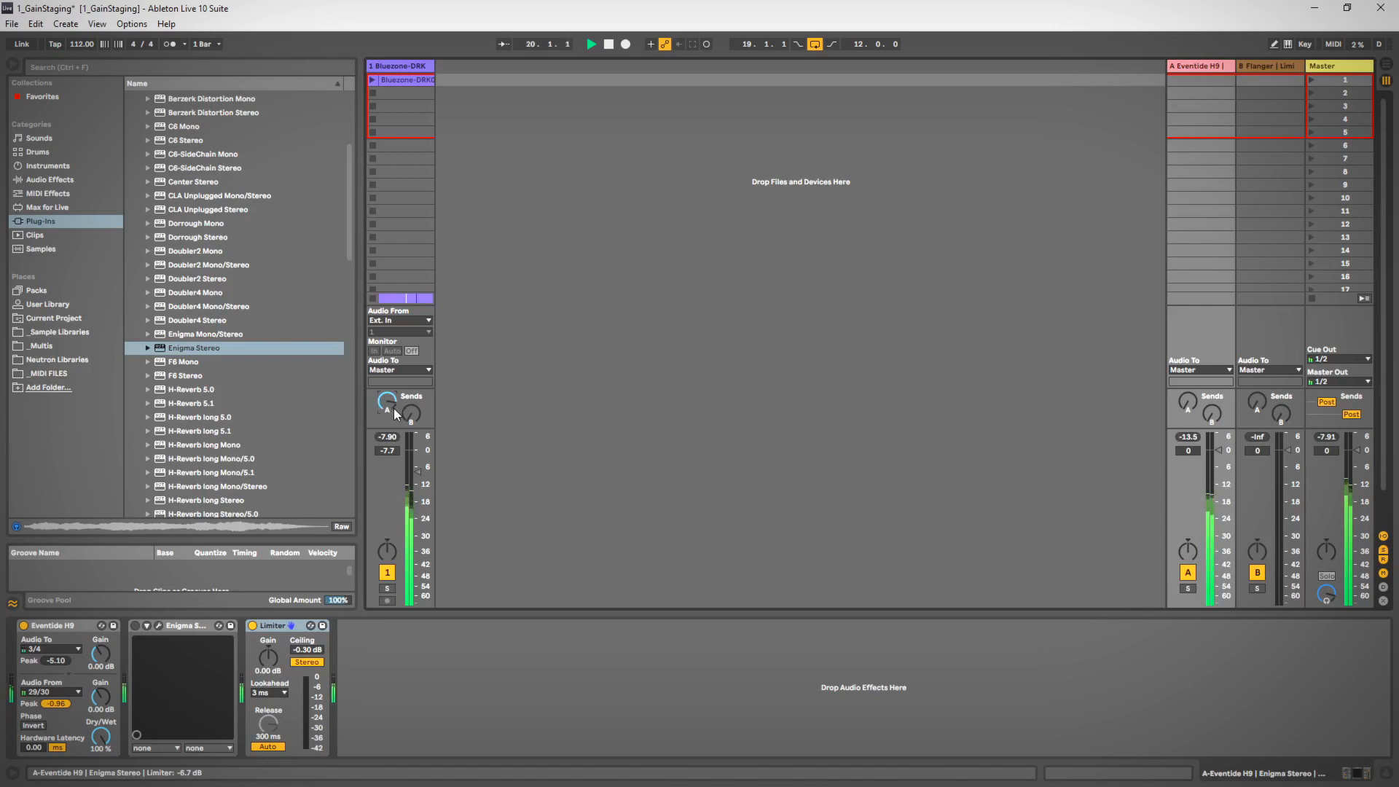
pyautogui.moveTo(413, 423)
pyautogui.mouseDown()
pyautogui.moveTo(412, 402)
pyautogui.moveTo(413, 418)
pyautogui.mouseUp()
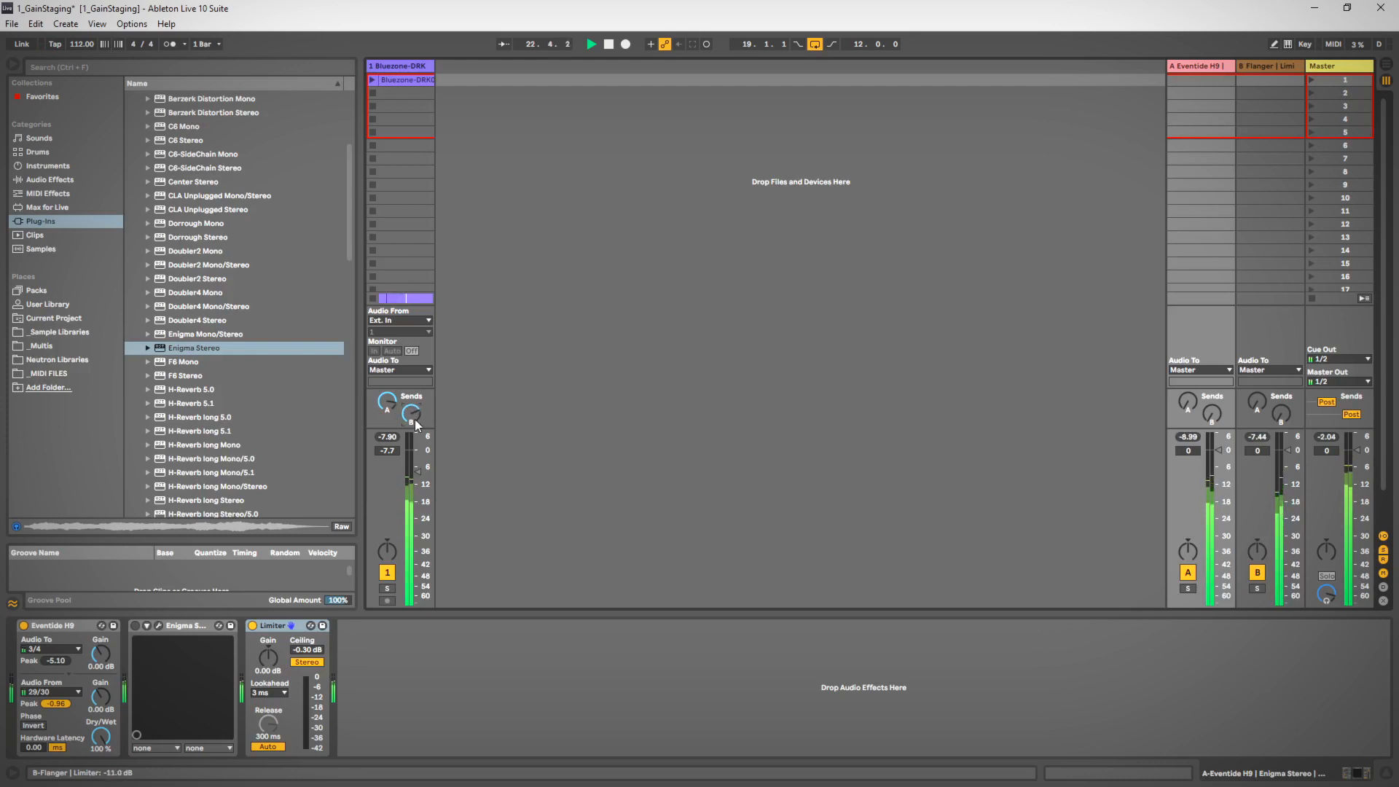
pyautogui.moveTo(414, 418); pyautogui.dragTo(414, 416)
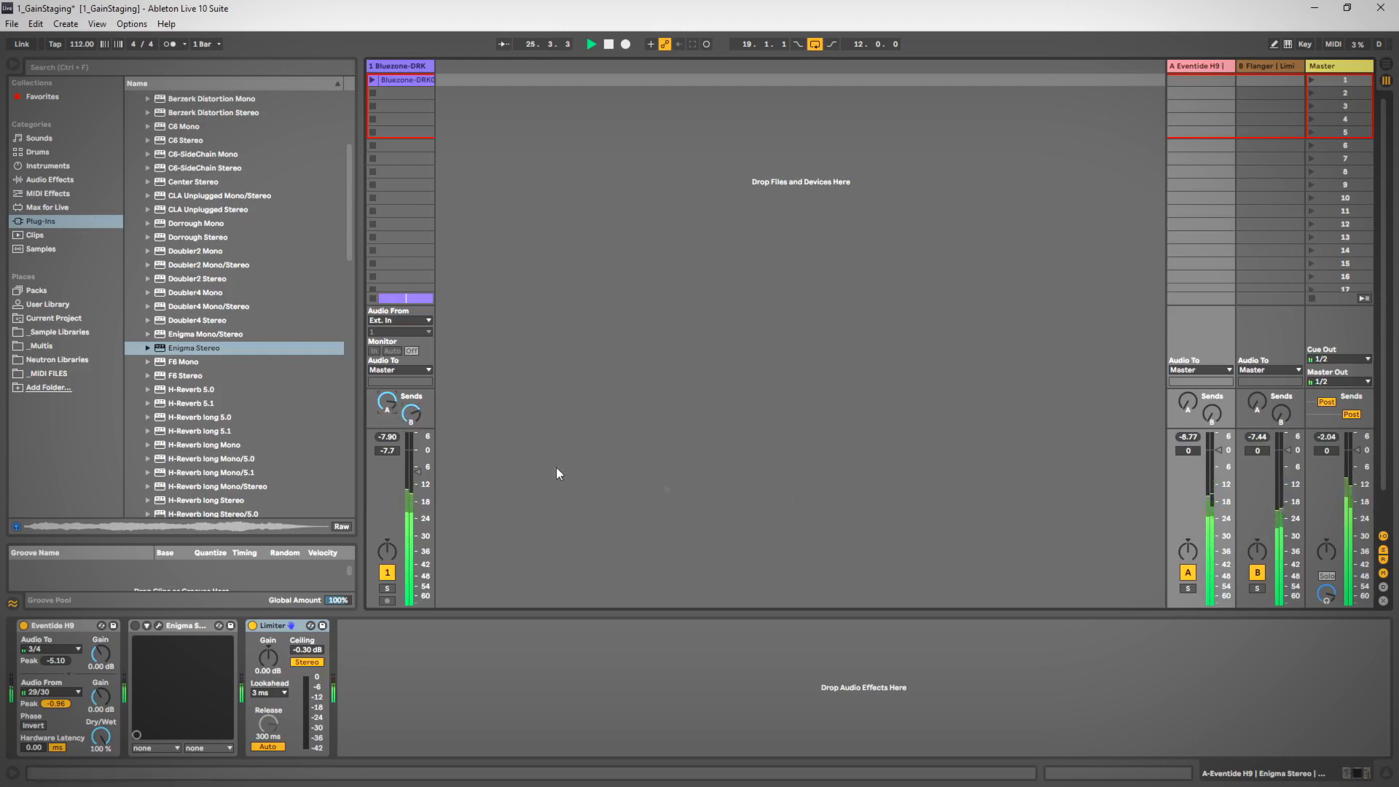
# - Solo return tracks B and A
pyautogui.click(1257, 588)
pyautogui.click(1187, 588)
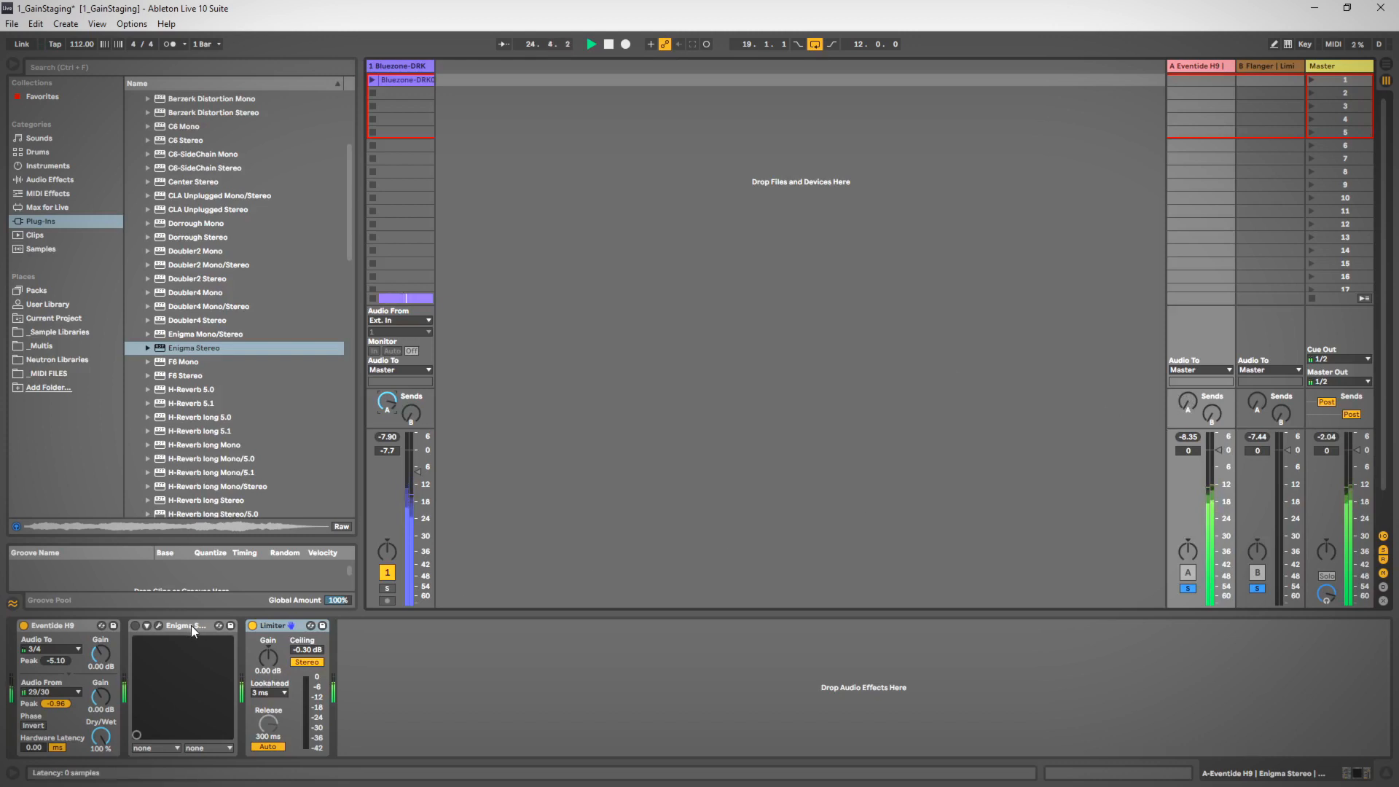
# - Activate the Enigma Stereo plug-in on return track A, open its editor window and reposition it
pyautogui.click(145, 637)
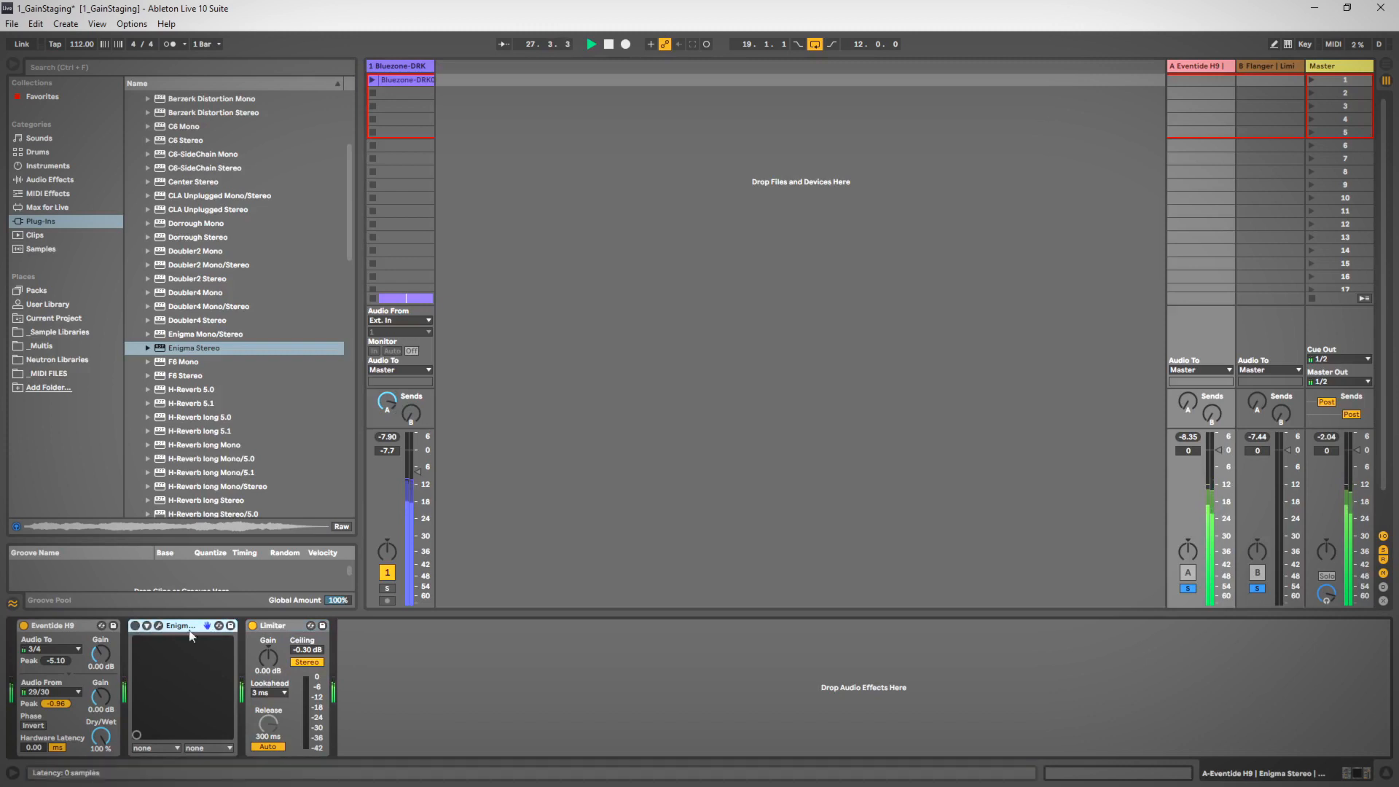
pyautogui.click(135, 626)
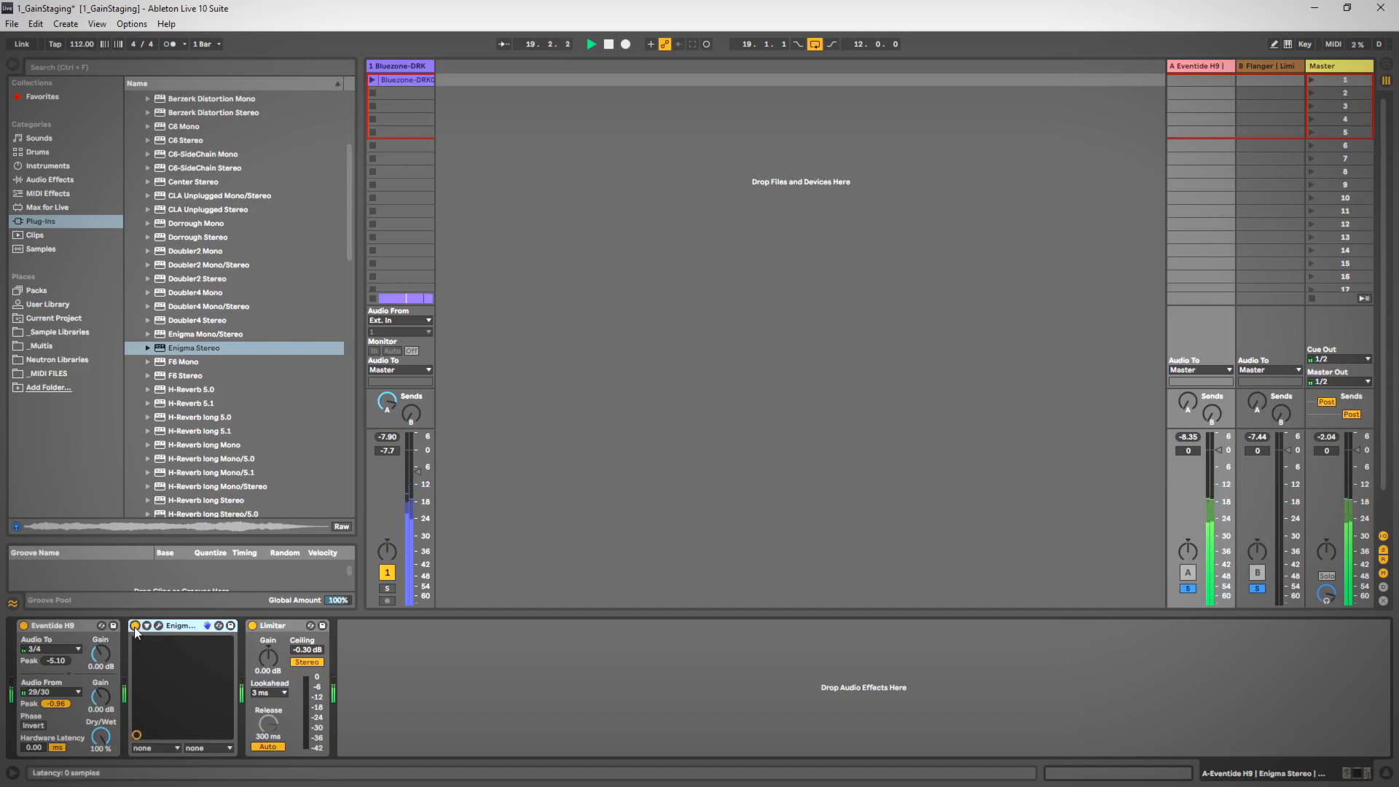
pyautogui.click(159, 626)
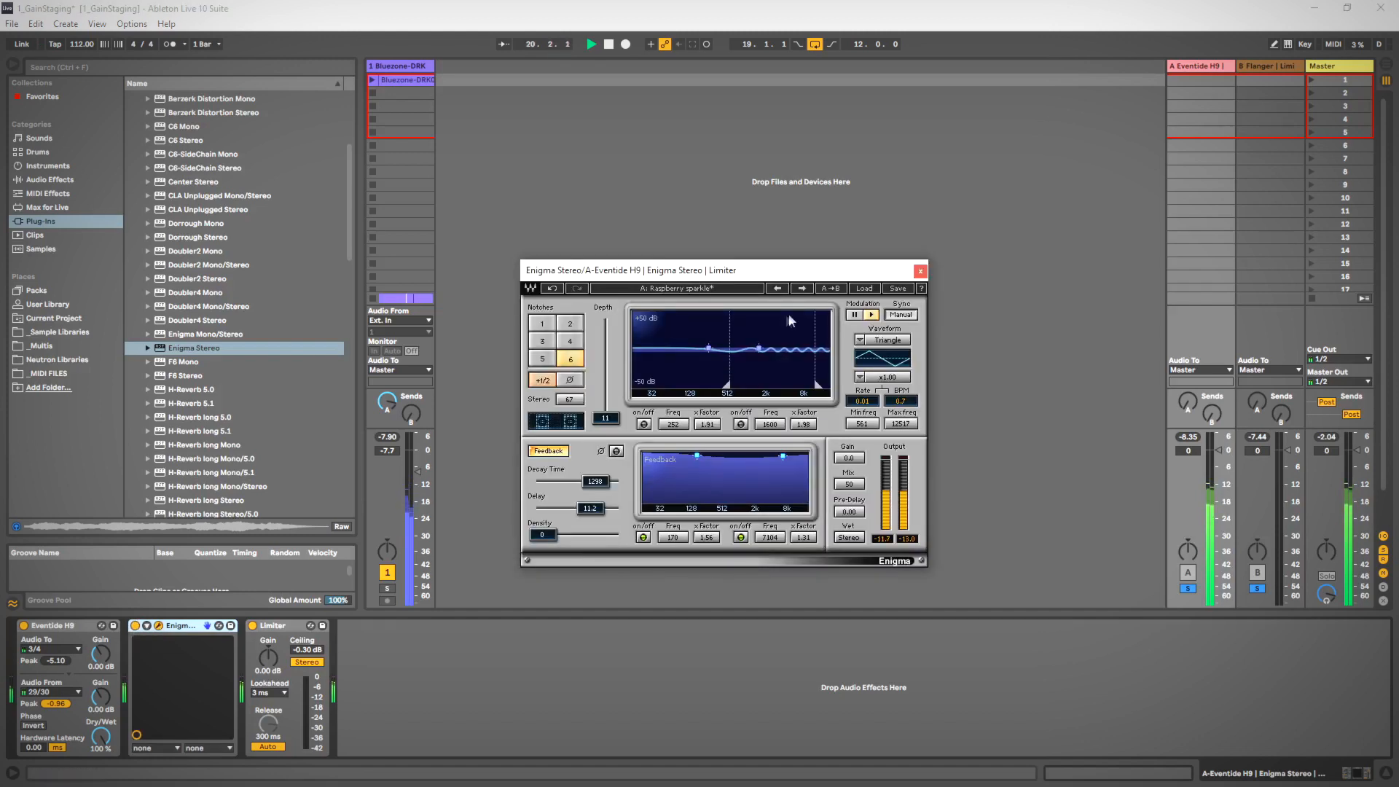
pyautogui.moveTo(855, 272); pyautogui.dragTo(834, 281)
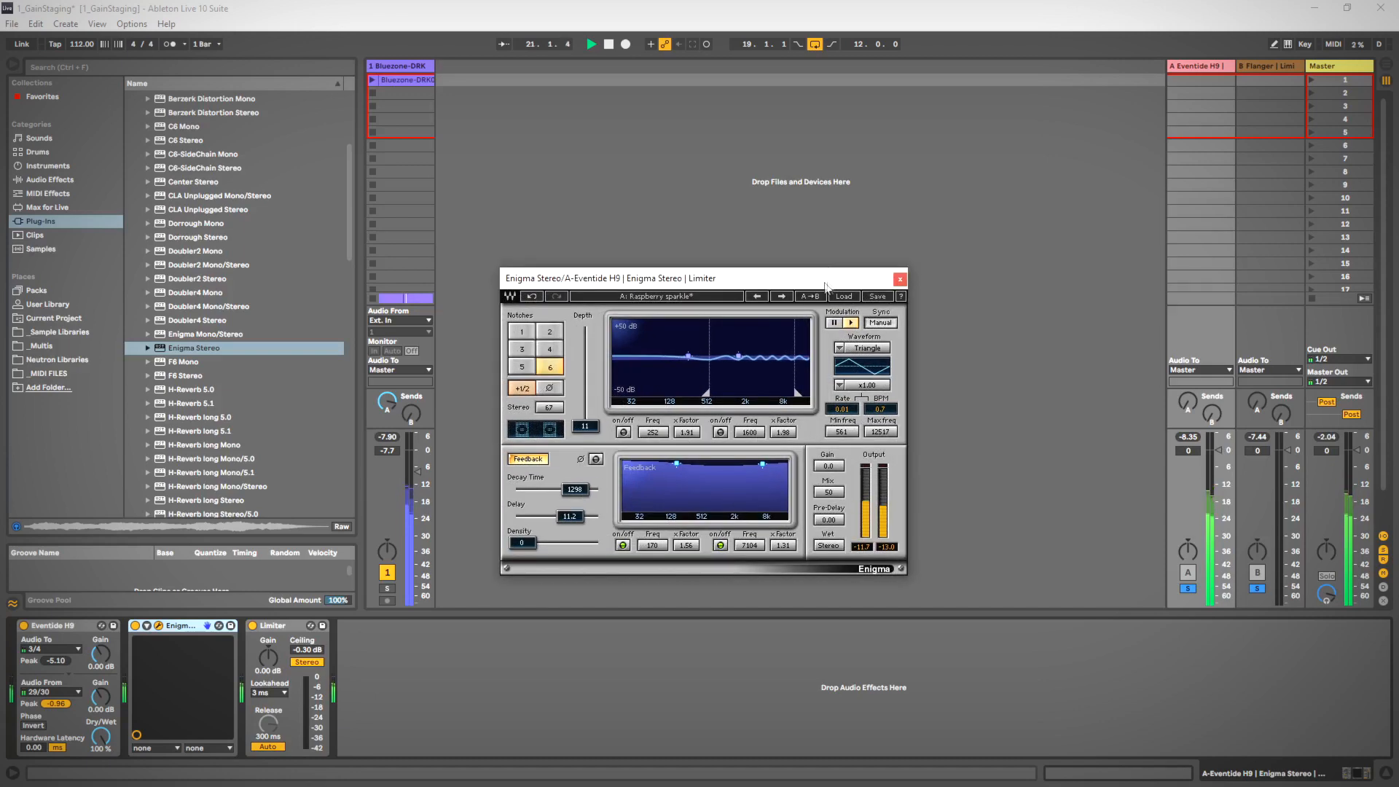
# - Close the Enigma Stereo editor, raise return track A's send A to feed it into itself, and stop playback to lower it
pyautogui.click(900, 278)
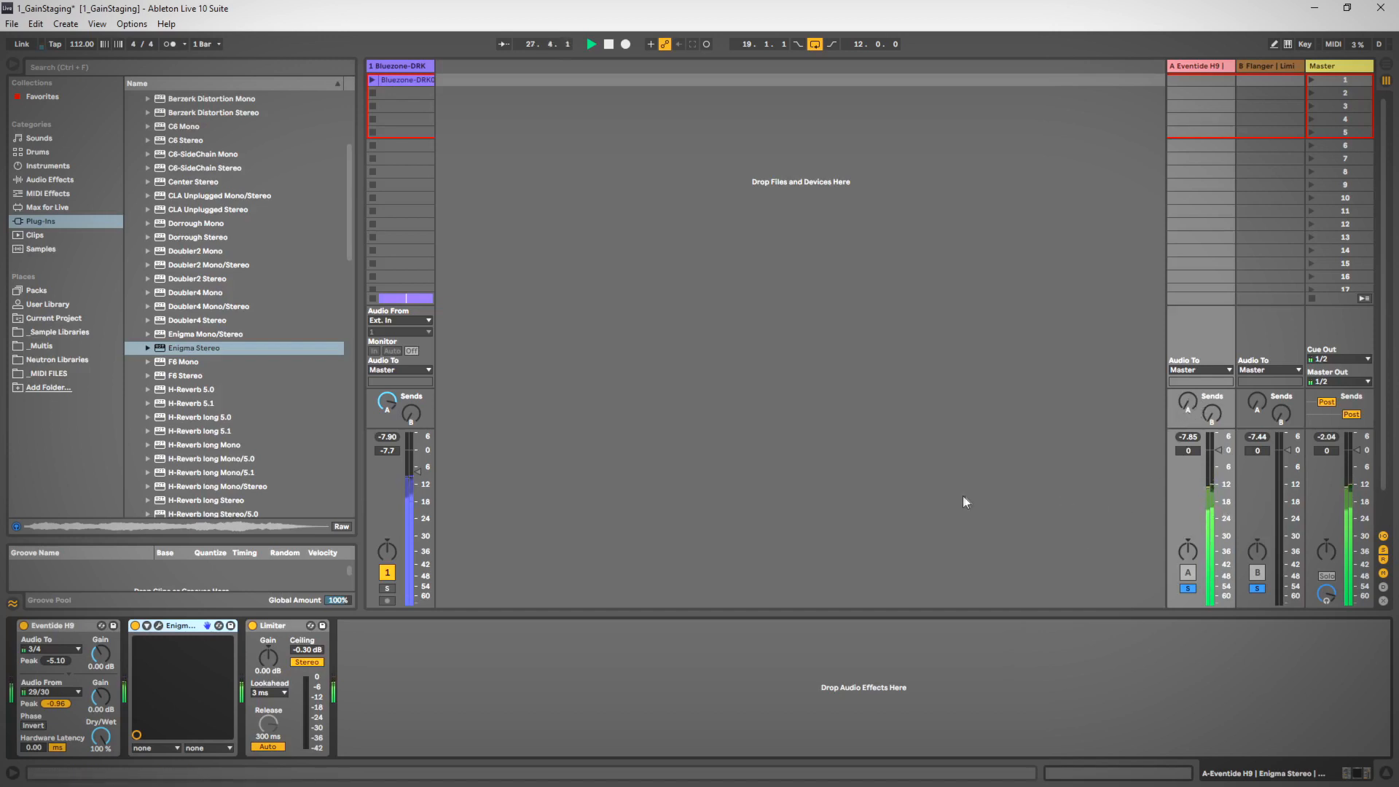
pyautogui.moveTo(413, 457); pyautogui.dragTo(418, 473)
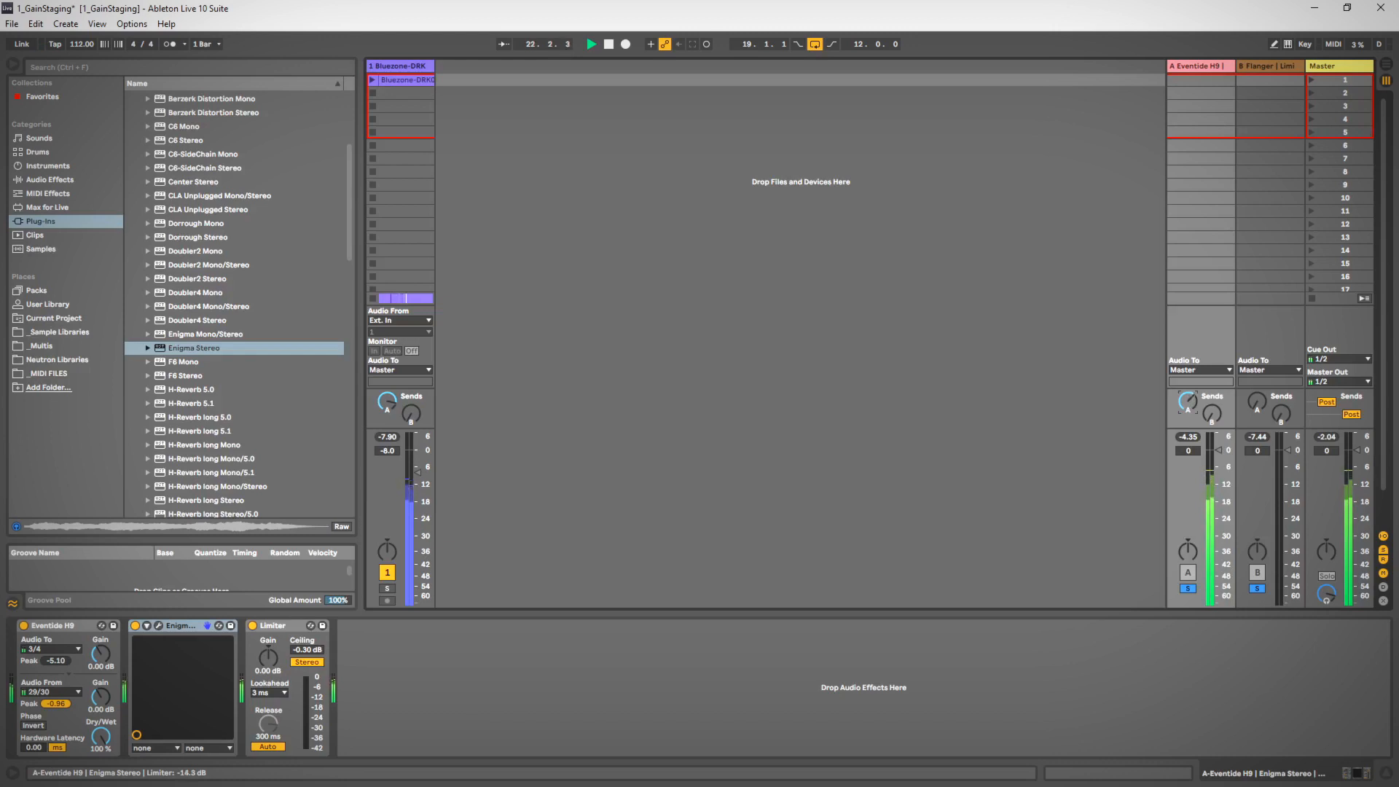
pyautogui.moveTo(1189, 403); pyautogui.dragTo(1191, 409)
pyautogui.press('space')
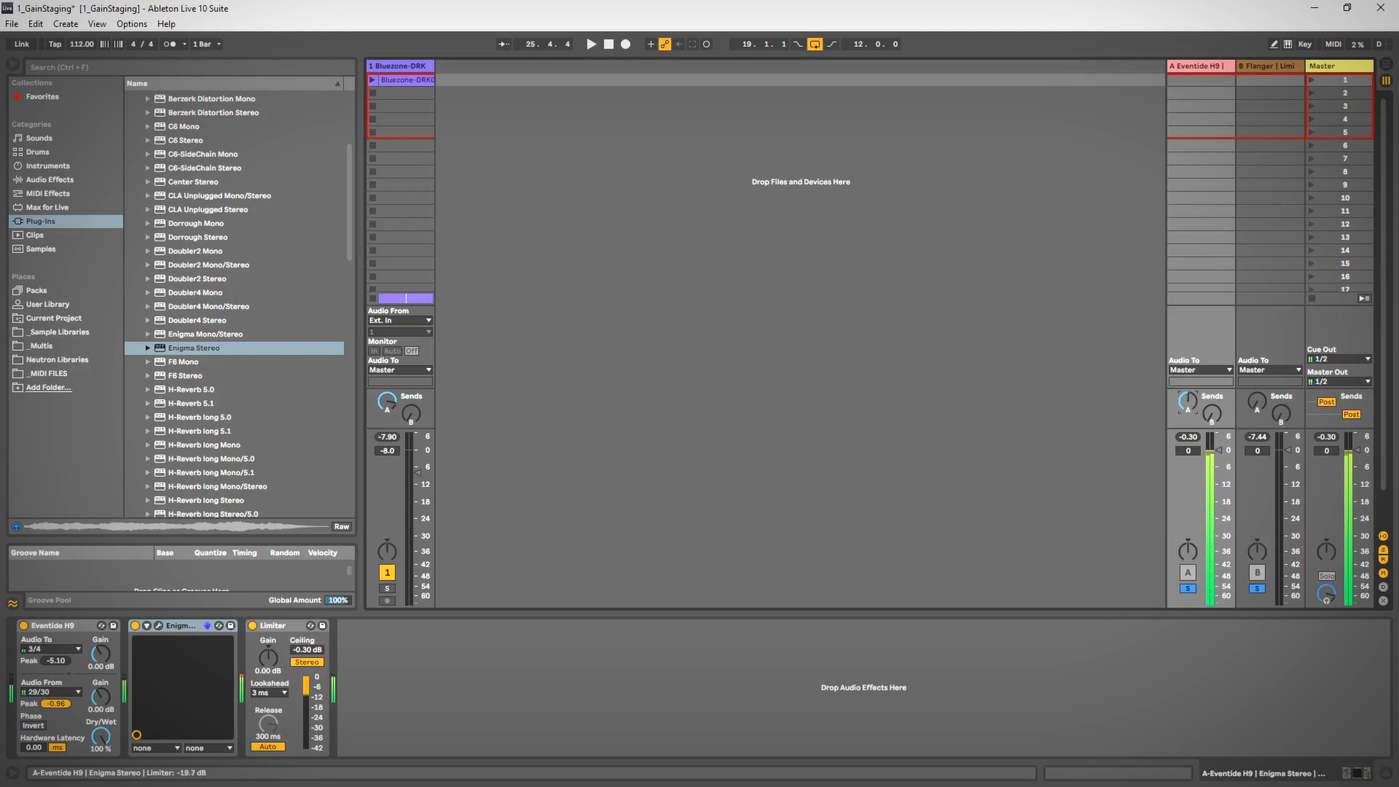
pyautogui.moveTo(1193, 401); pyautogui.dragTo(1193, 402)
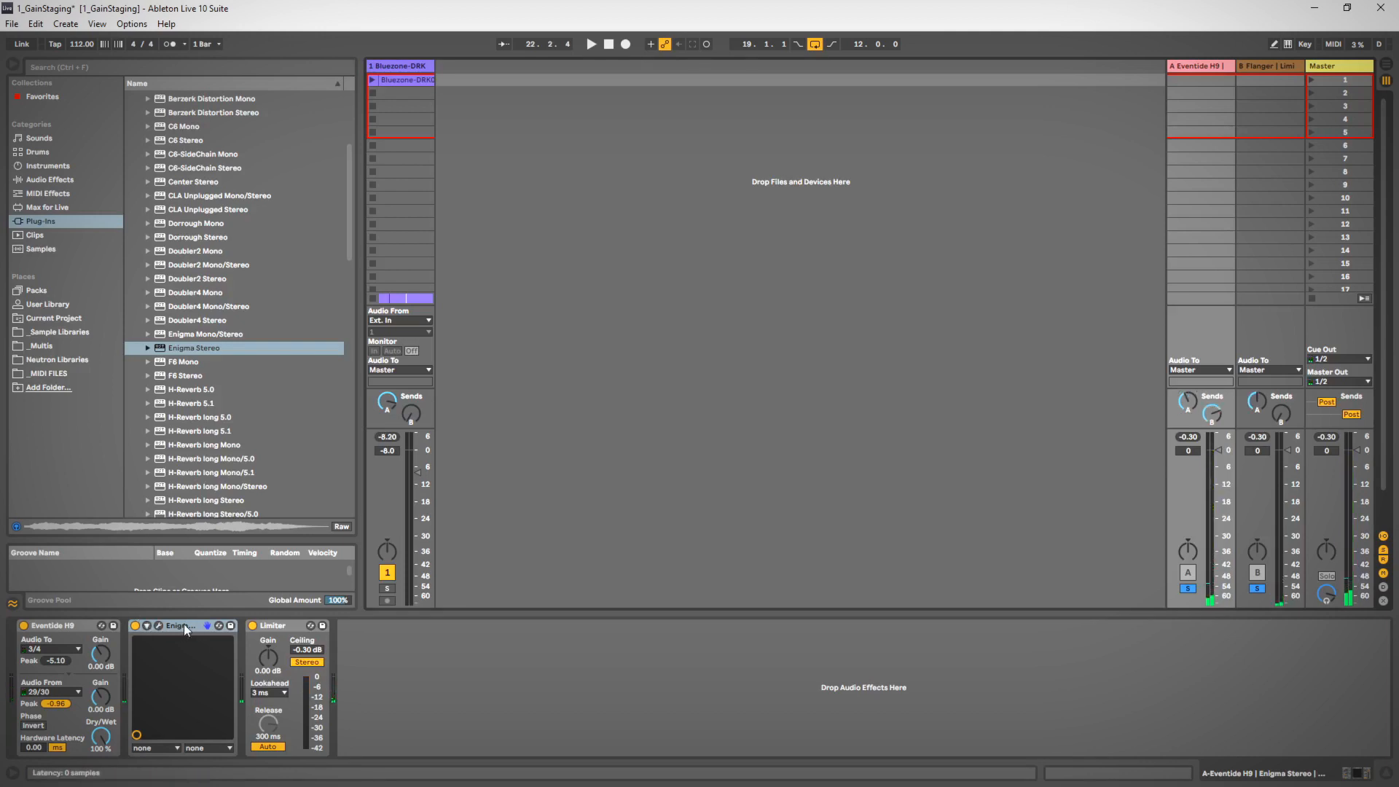
# - Delete the Enigma Stereo plug-in from return track A and restart playback
pyautogui.rightClick(184, 624)
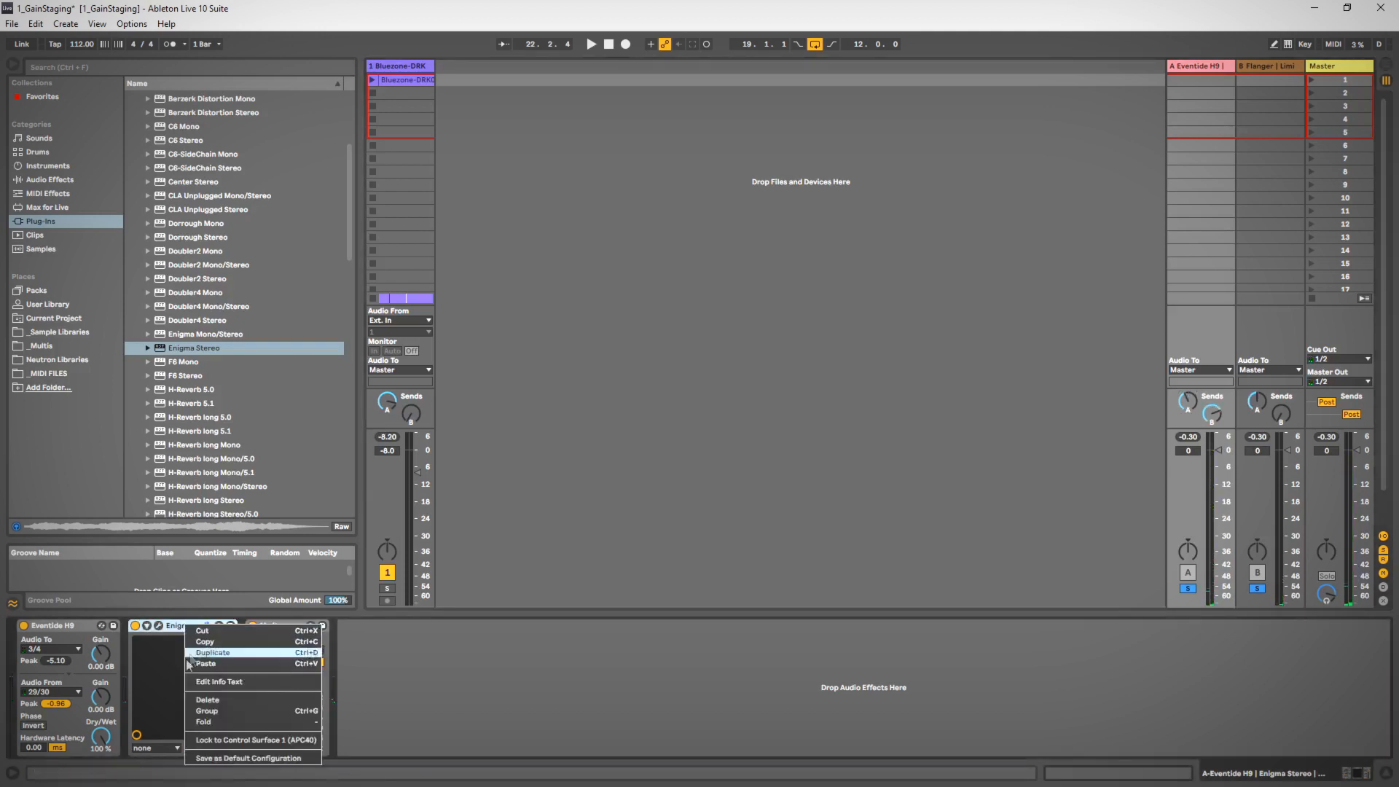
pyautogui.click(277, 700)
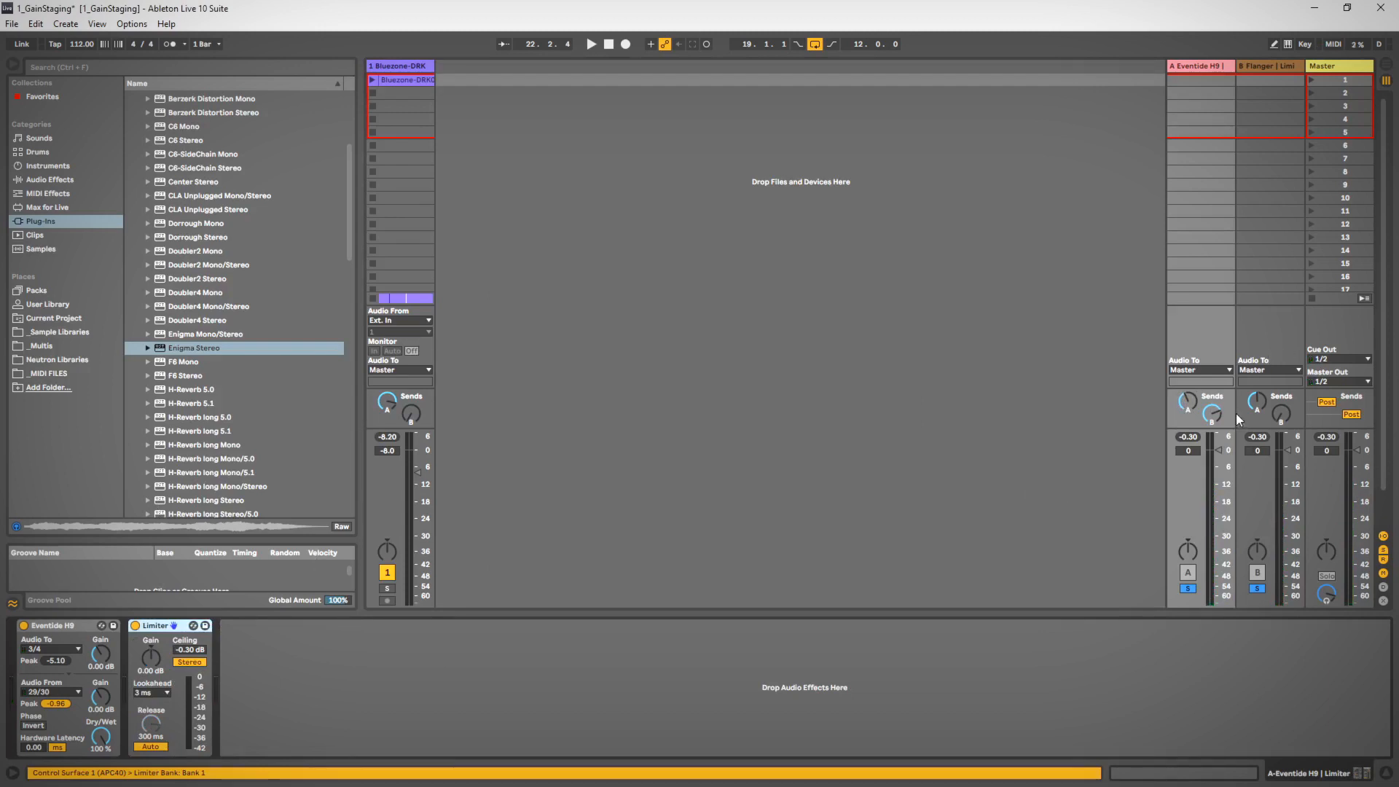
pyautogui.press('space')
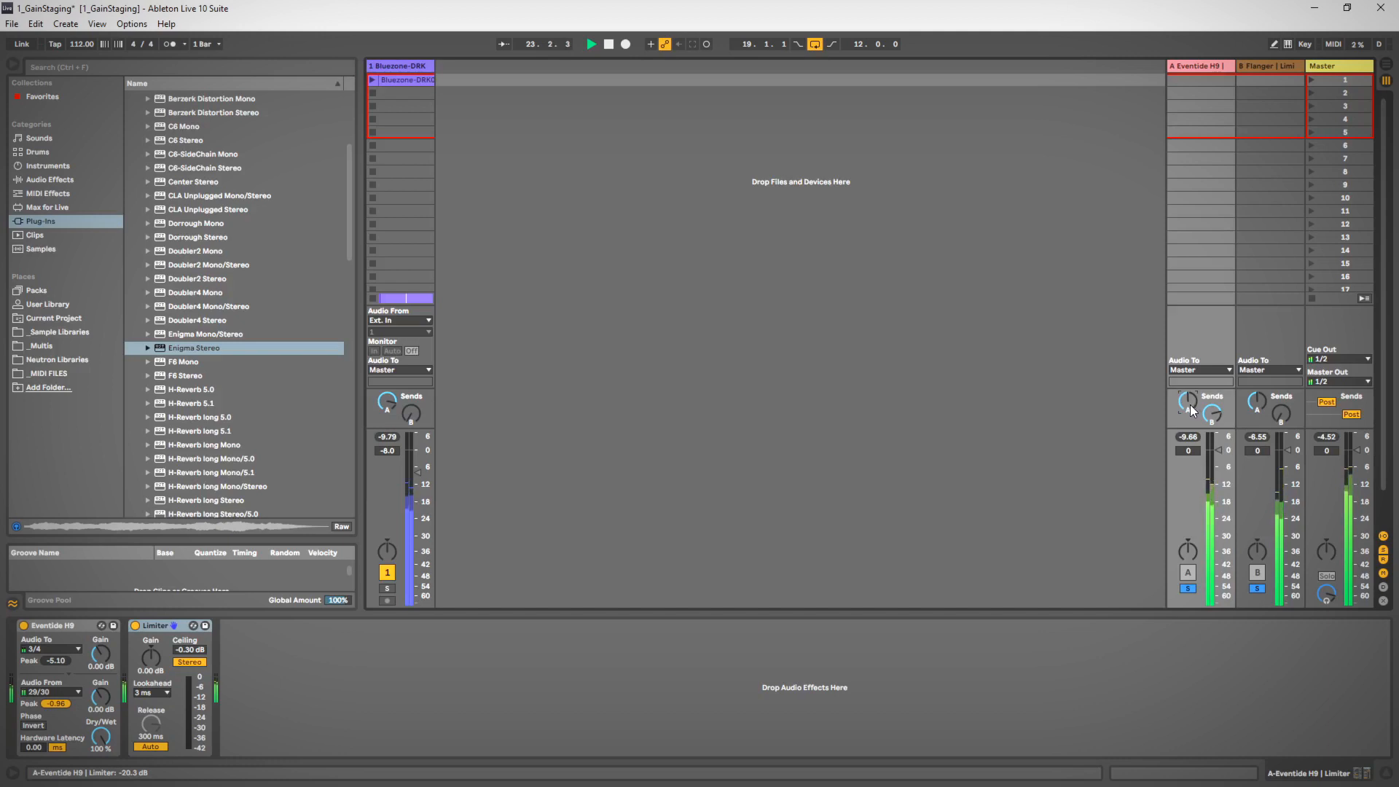
# - Vary send A on return track A during playback and turn down send A on return track B
pyautogui.moveTo(1191, 405); pyautogui.dragTo(1191, 403)
pyautogui.moveTo(1191, 406); pyautogui.dragTo(1257, 398)
pyautogui.moveTo(1197, 412); pyautogui.dragTo(1196, 410)
pyautogui.moveTo(1195, 409); pyautogui.dragTo(1195, 410)
pyautogui.moveTo(1262, 407); pyautogui.dragTo(1211, 465)
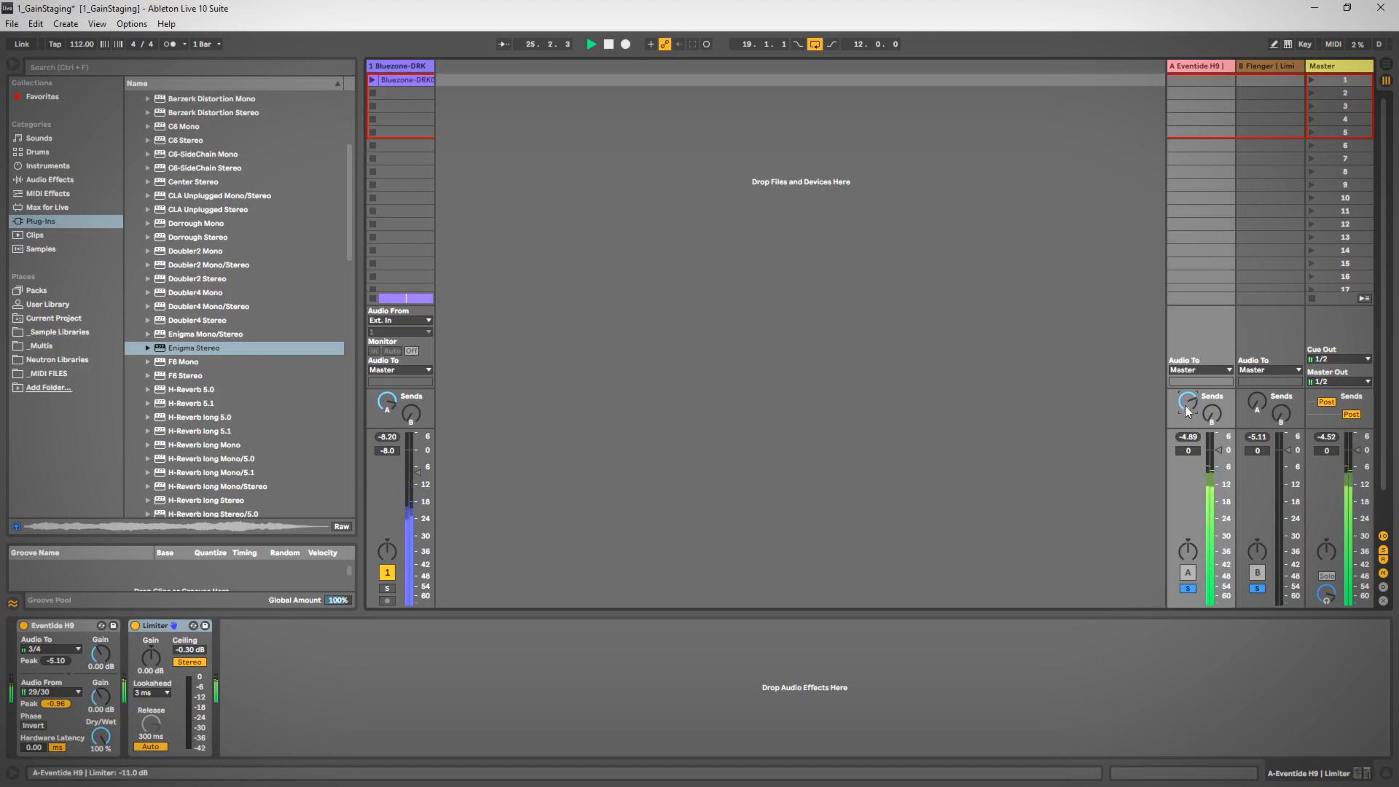
# - Set return track A's send A to about -11.4 dB and turn up its send B
pyautogui.moveTo(1187, 405); pyautogui.dragTo(1187, 413)
pyautogui.moveTo(1187, 408); pyautogui.dragTo(1186, 401)
pyautogui.moveTo(1212, 413); pyautogui.dragTo(1212, 410)
pyautogui.moveTo(1213, 414)
pyautogui.mouseDown()
pyautogui.moveTo(1213, 380)
pyautogui.moveTo(1193, 418)
pyautogui.moveTo(1193, 406)
pyautogui.mouseUp()
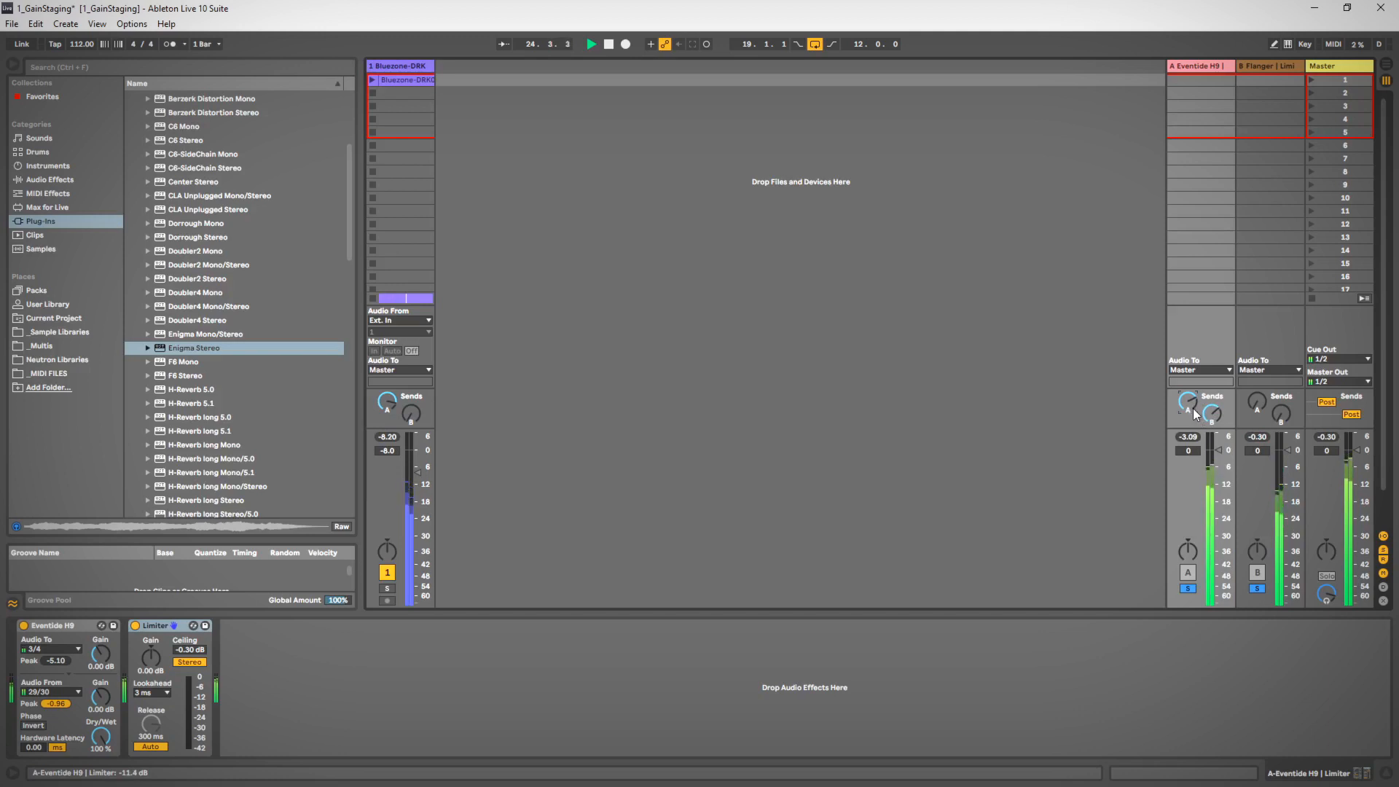
# - Turn up sends A and B on return track B to feed it into return track A and itself
pyautogui.moveTo(1261, 404); pyautogui.dragTo(1261, 353)
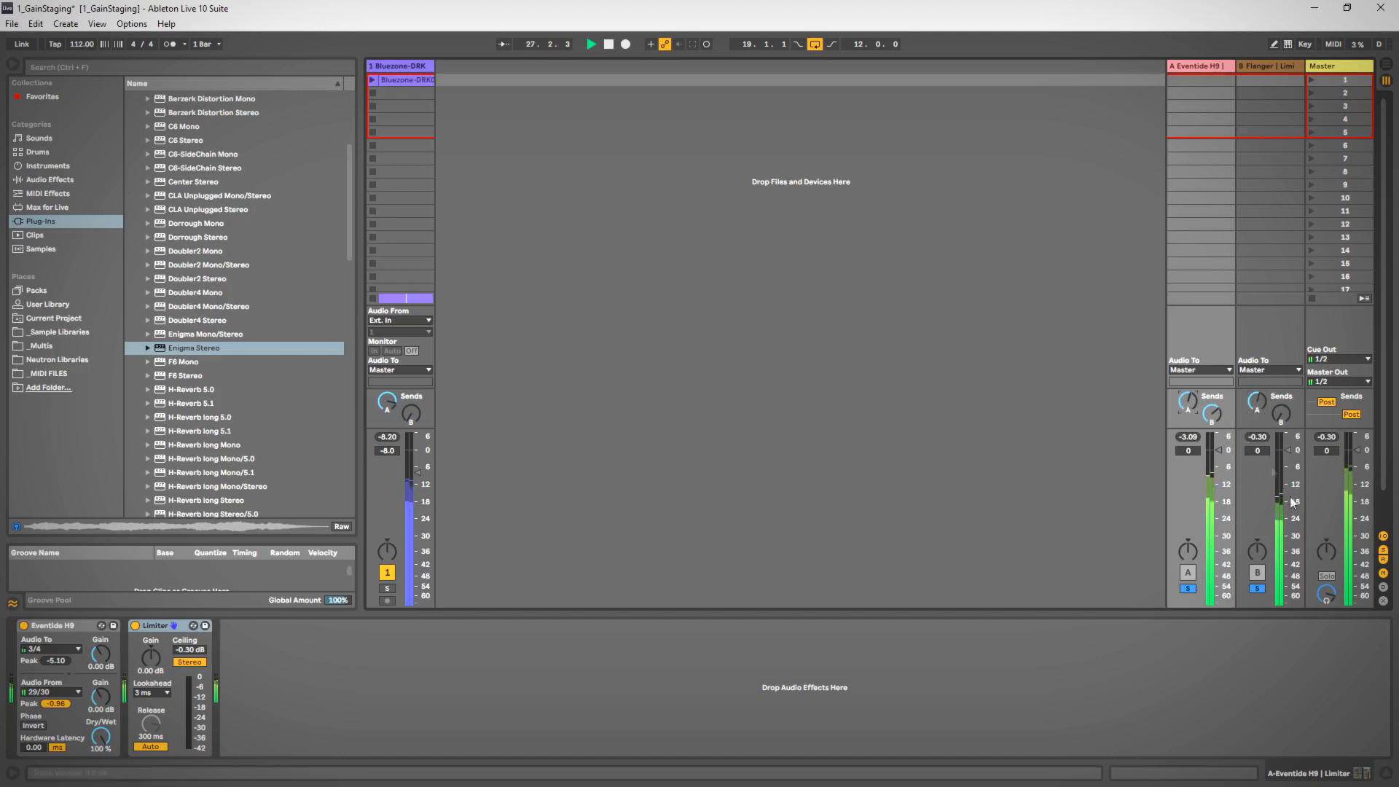
pyautogui.moveTo(1253, 408); pyautogui.dragTo(1283, 387)
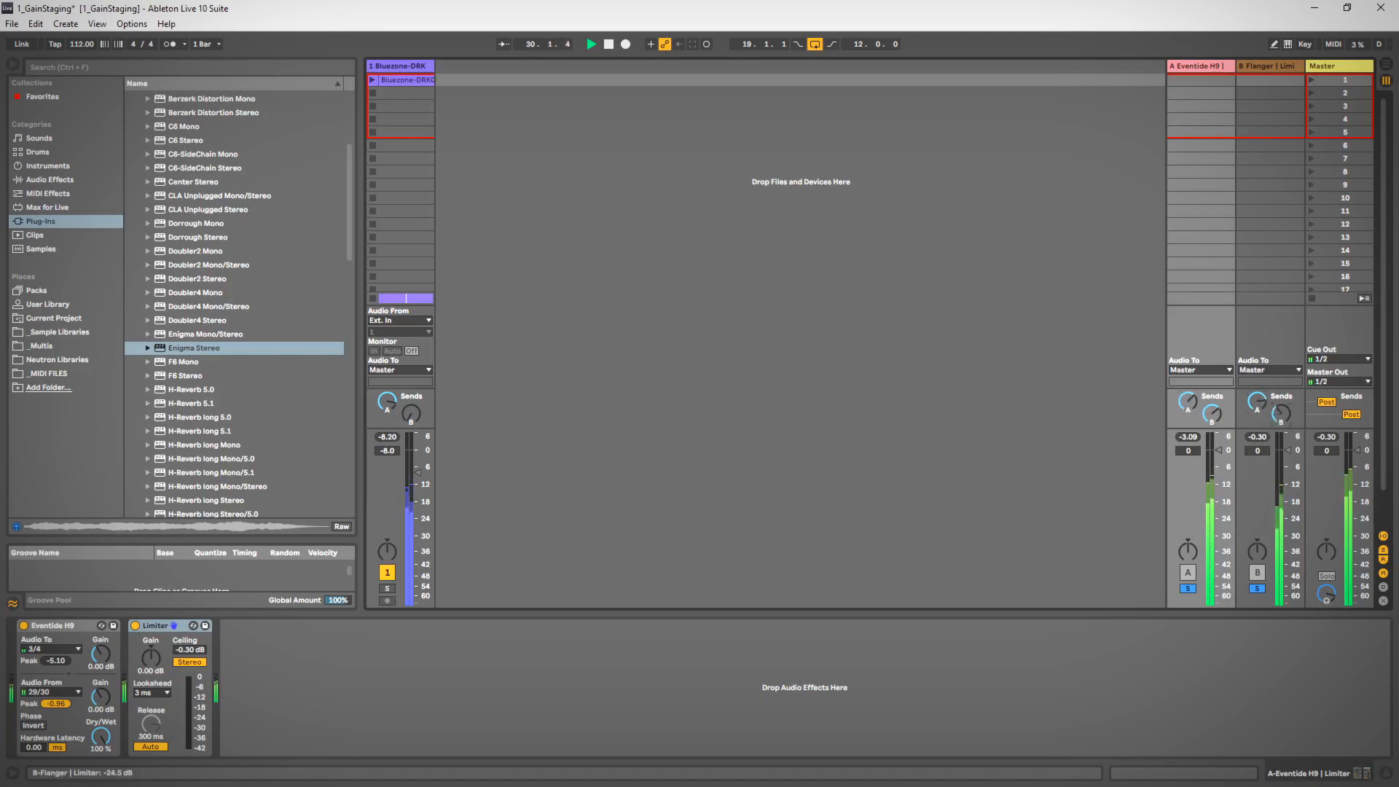
pyautogui.moveTo(1258, 406); pyautogui.dragTo(1188, 411)
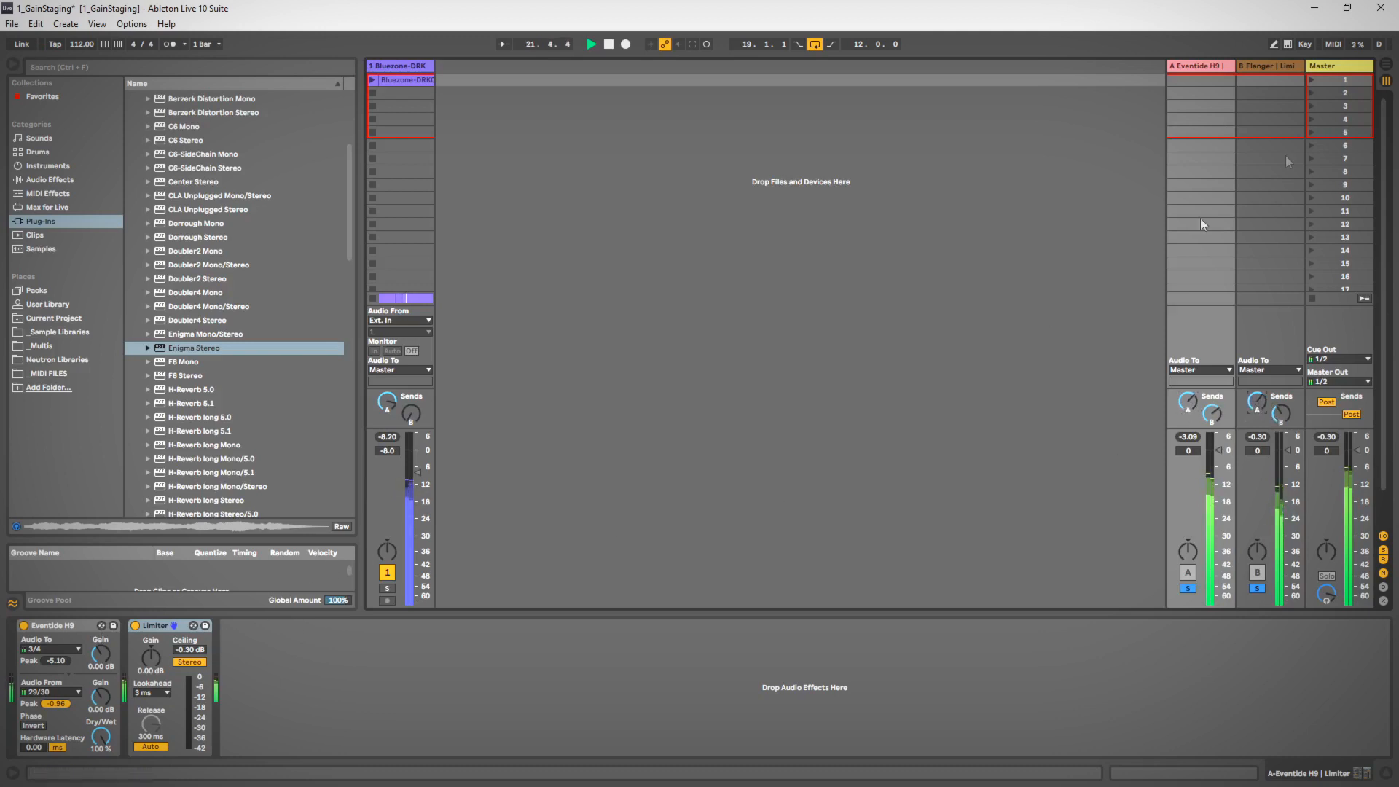
# - Show return track B's devices and set the Flanger's LFO rate to 0.07 Hz
pyautogui.click(1261, 70)
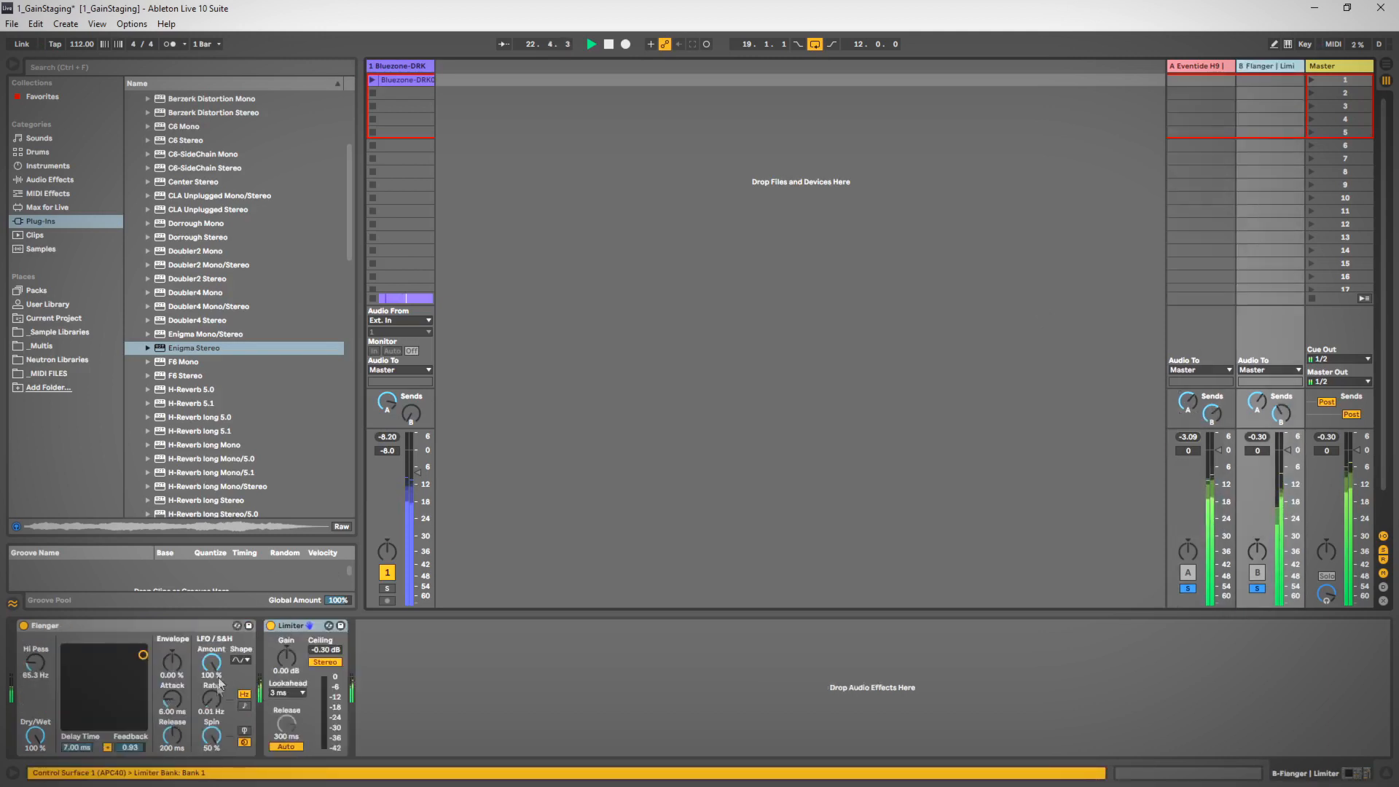
pyautogui.moveTo(214, 703); pyautogui.dragTo(215, 696)
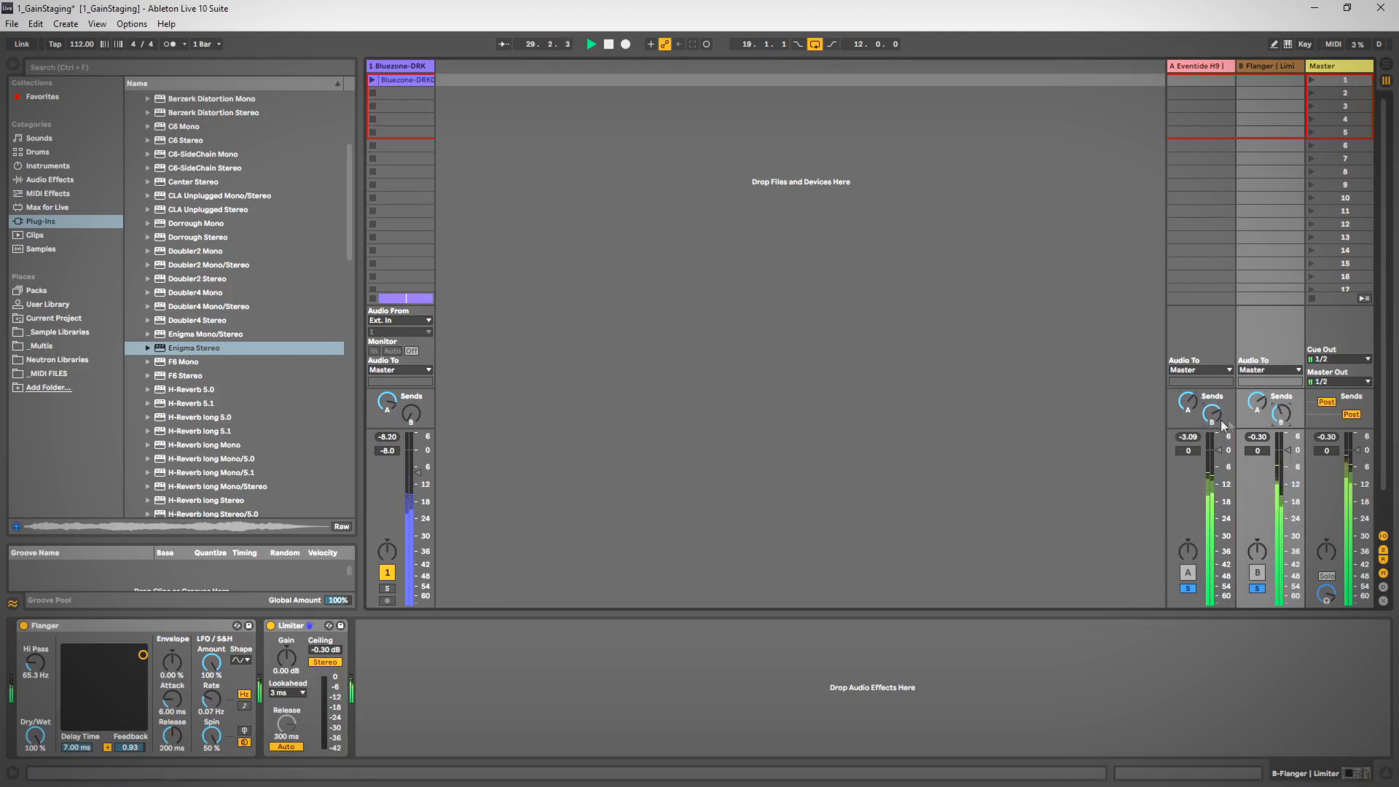
# - Turn return track A's send A down and raise return track B's send A to shift the feedback between the returns
pyautogui.moveTo(1189, 404); pyautogui.dragTo(1190, 413)
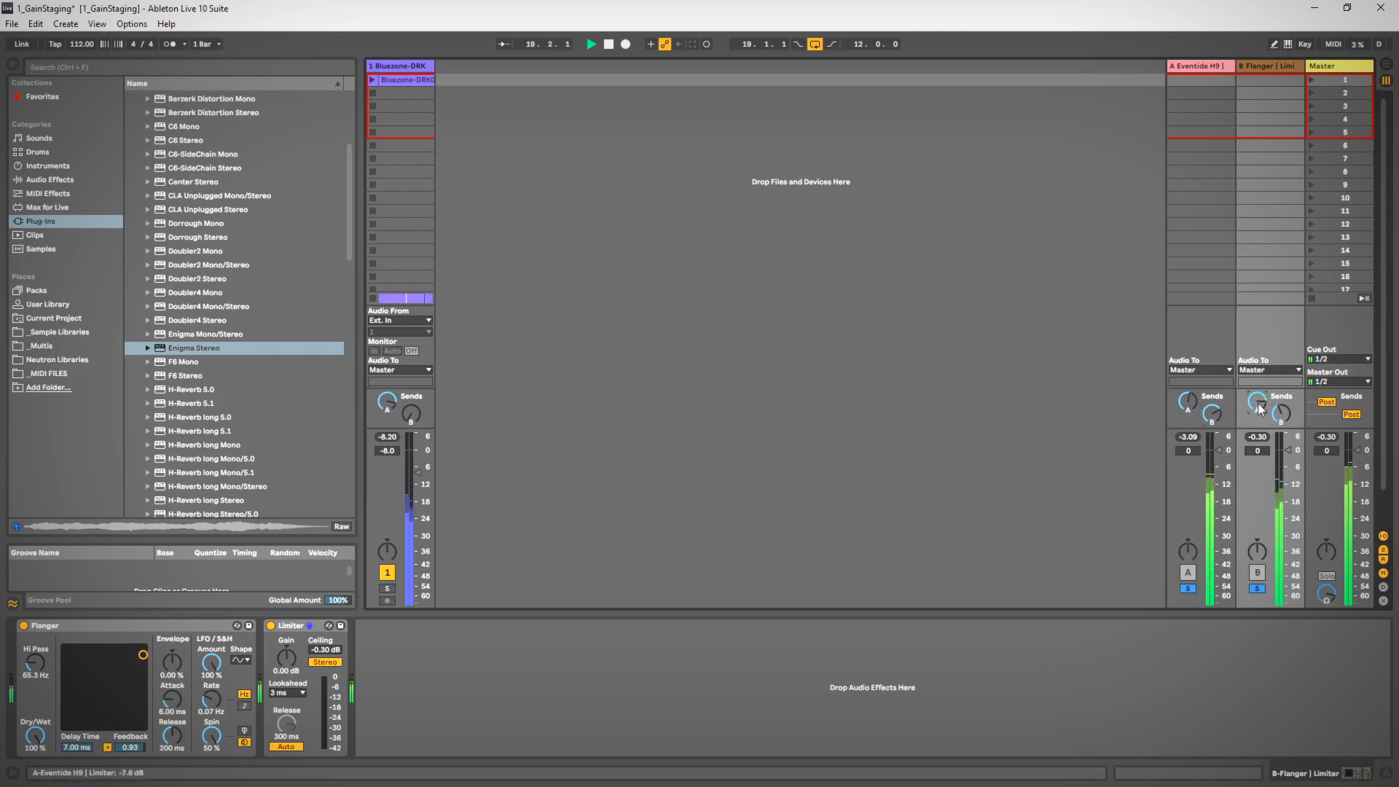
pyautogui.click(1189, 405)
pyautogui.moveTo(1189, 405); pyautogui.dragTo(1252, 413)
pyautogui.click(1258, 405)
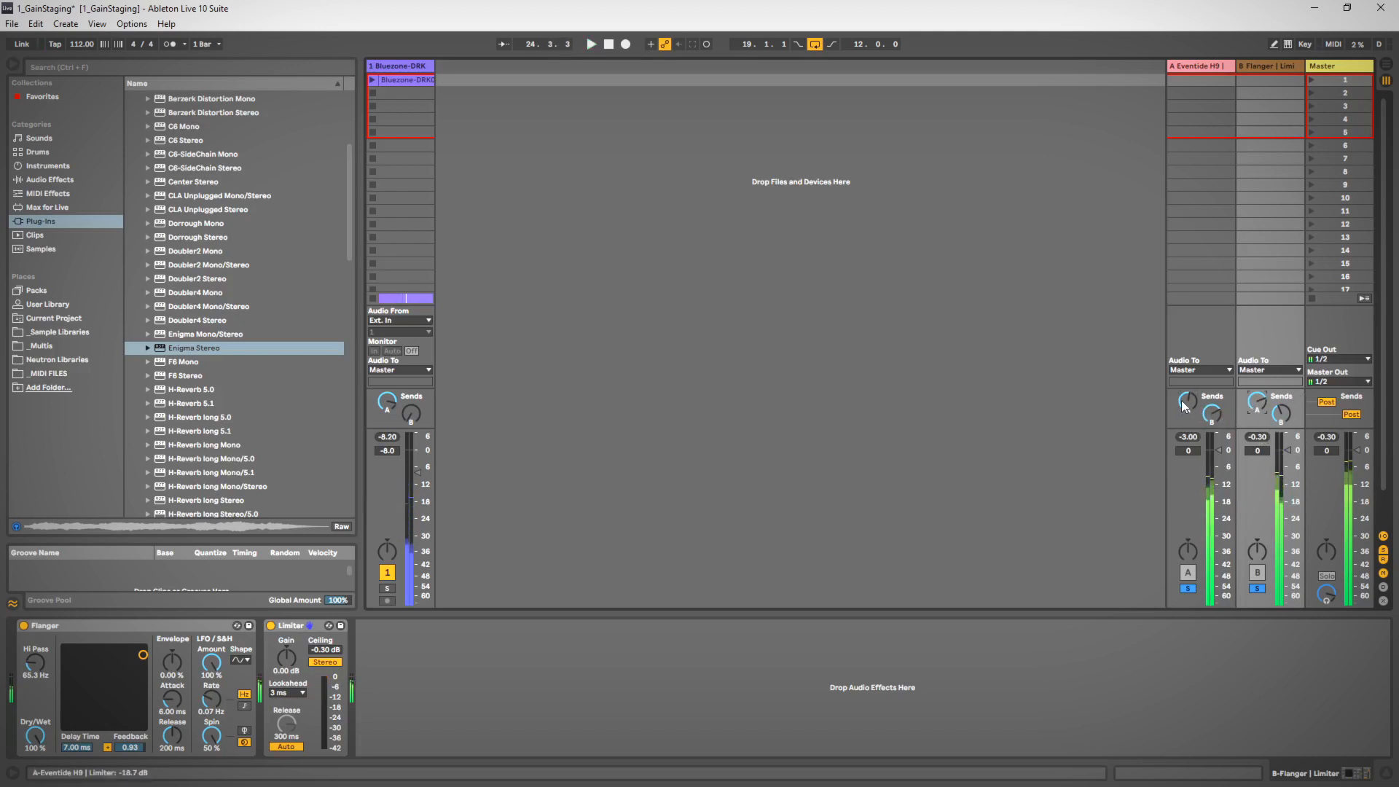
pyautogui.moveTo(1261, 402); pyautogui.dragTo(1188, 474)
pyautogui.moveTo(1188, 413); pyautogui.dragTo(1194, 466)
pyautogui.moveTo(1257, 403)
pyautogui.mouseDown()
pyautogui.moveTo(1258, 419)
pyautogui.moveTo(1282, 405)
pyautogui.mouseUp()
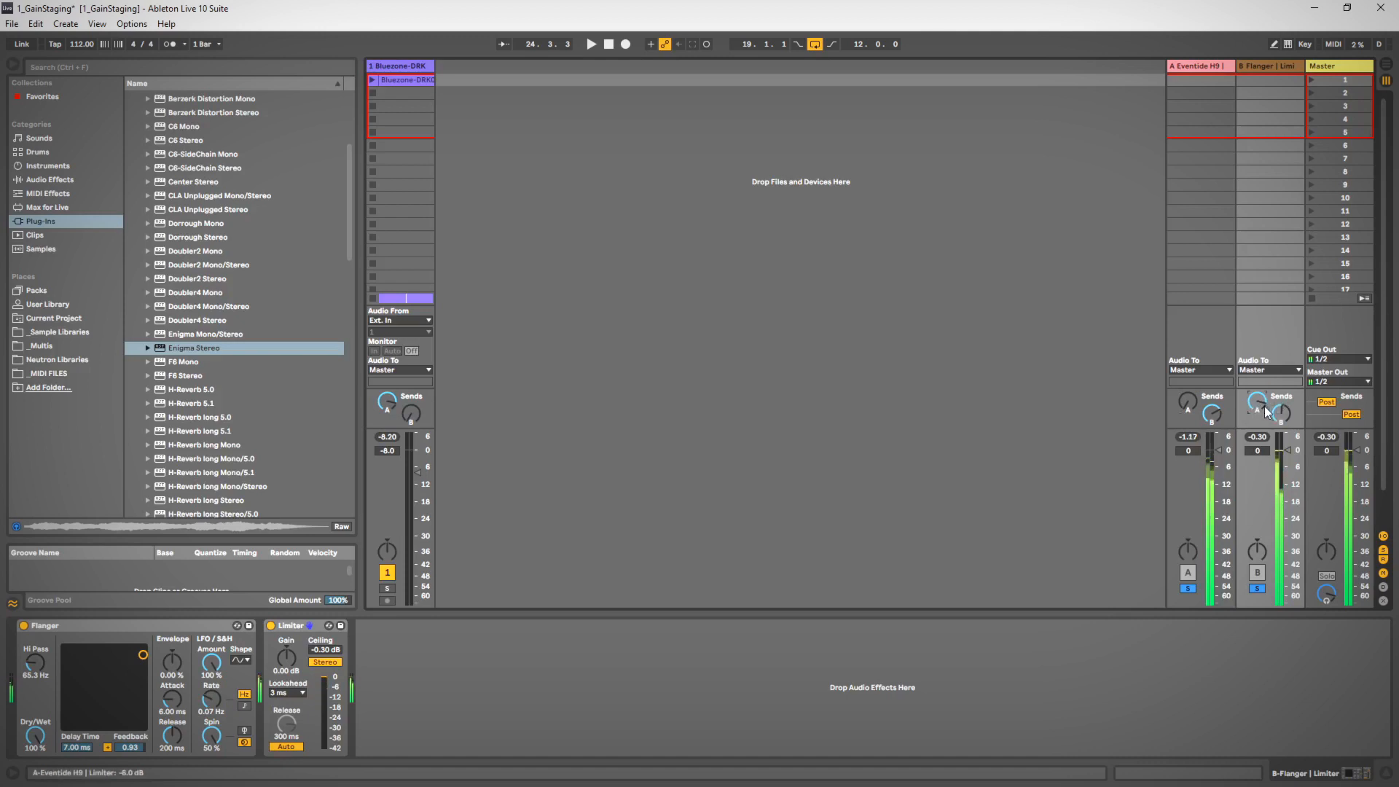
# - Fine-tune sends A and B on return track B, as well as send A on return track A
pyautogui.moveTo(1261, 410); pyautogui.dragTo(1261, 414)
pyautogui.moveTo(1281, 412); pyautogui.dragTo(1281, 409)
pyautogui.moveTo(1258, 405)
pyautogui.mouseDown()
pyautogui.moveTo(1257, 452)
pyautogui.moveTo(1258, 401)
pyautogui.mouseUp()
pyautogui.moveTo(1258, 407); pyautogui.dragTo(1258, 405)
pyautogui.moveTo(1185, 405); pyautogui.dragTo(1185, 402)
pyautogui.moveTo(1193, 408); pyautogui.dragTo(1193, 409)
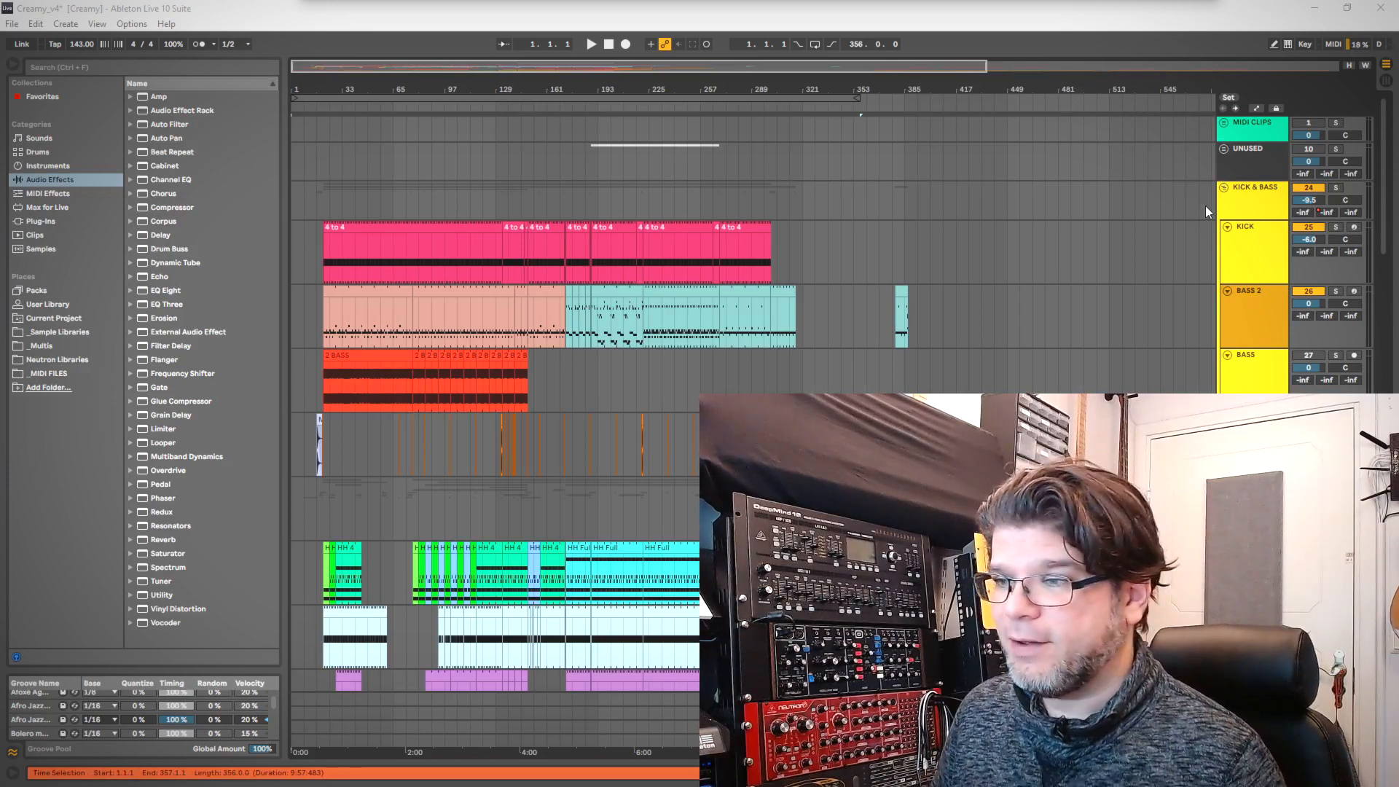
# - Export the Master track as Creamy_v4.wav with the default render settings and move the render progress window aside
pyautogui.click(11, 23)
pyautogui.click(110, 224)
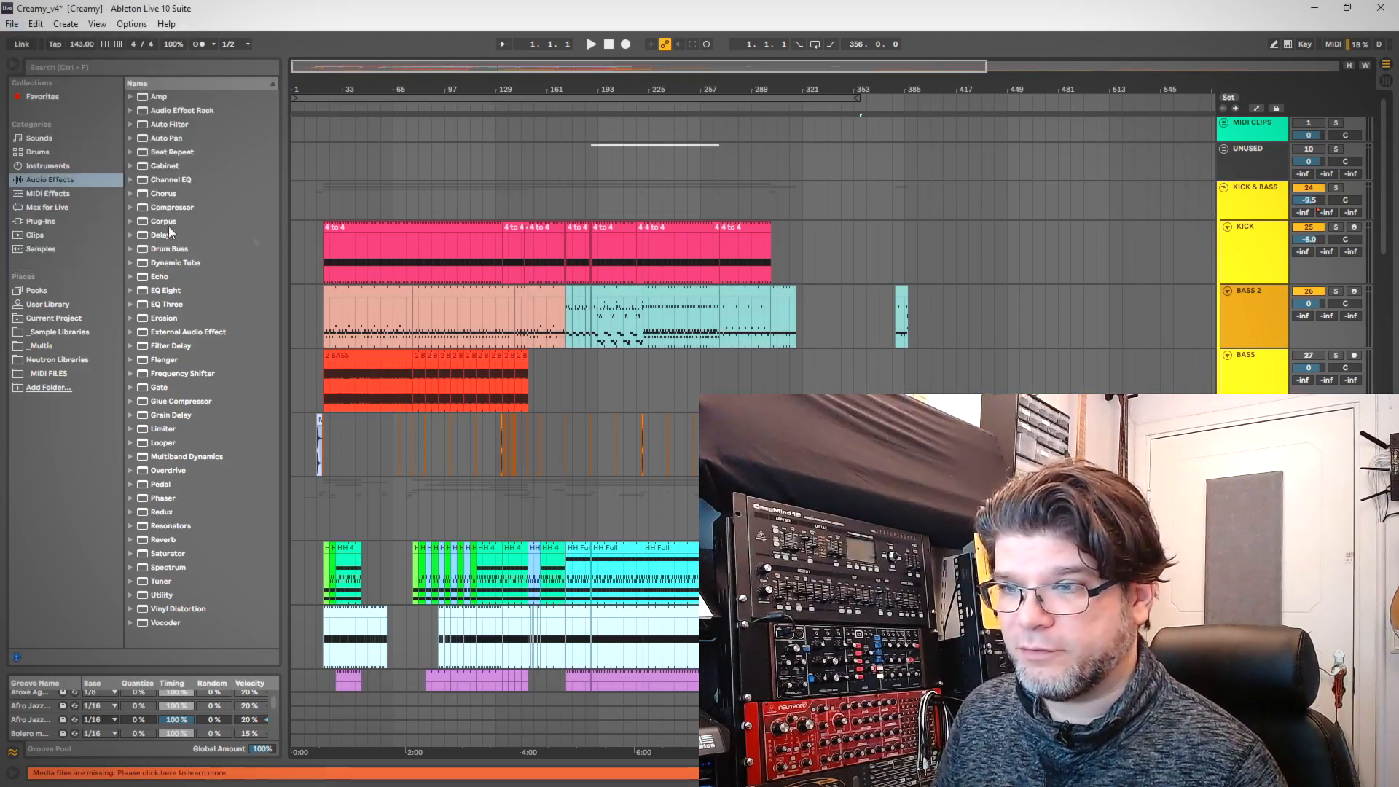
pyautogui.moveTo(766, 293); pyautogui.dragTo(704, 171)
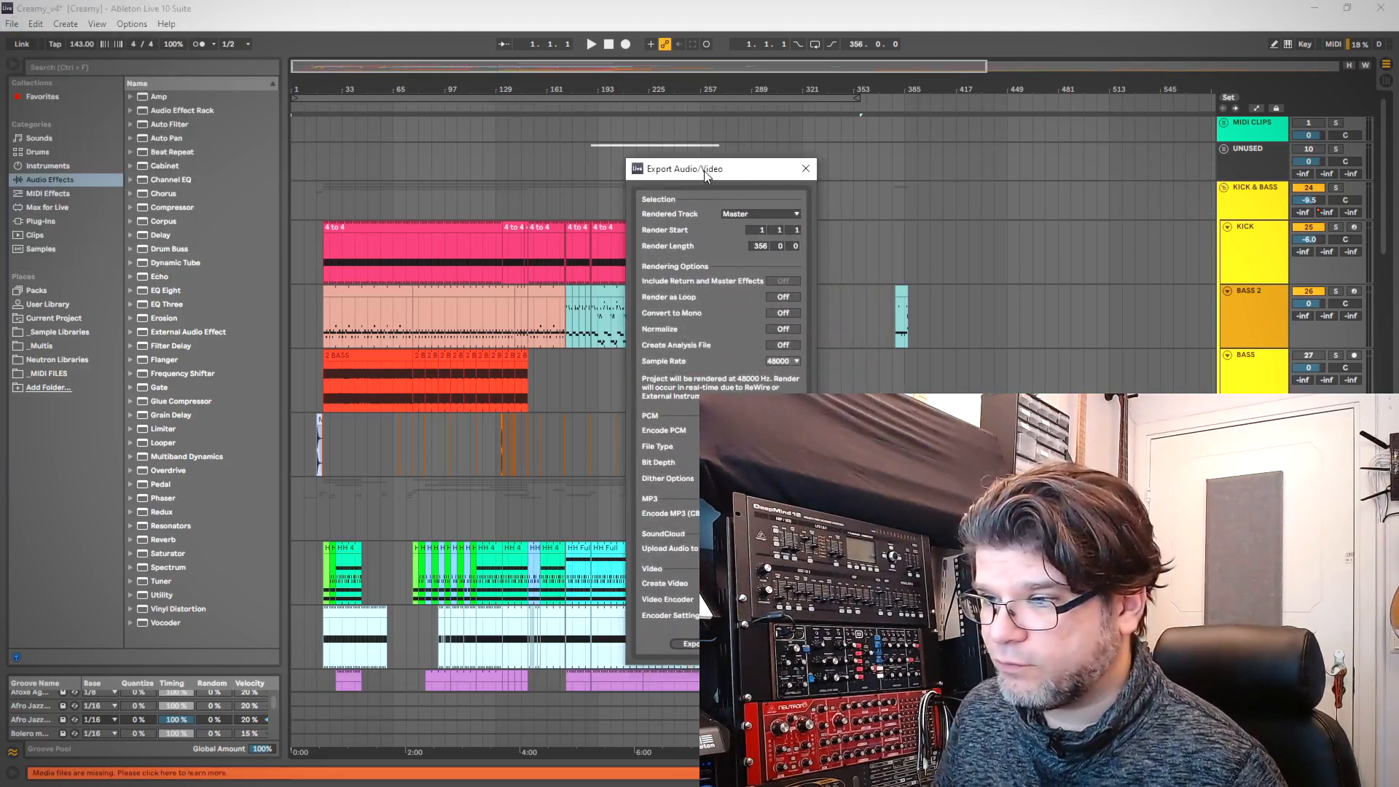
pyautogui.click(689, 643)
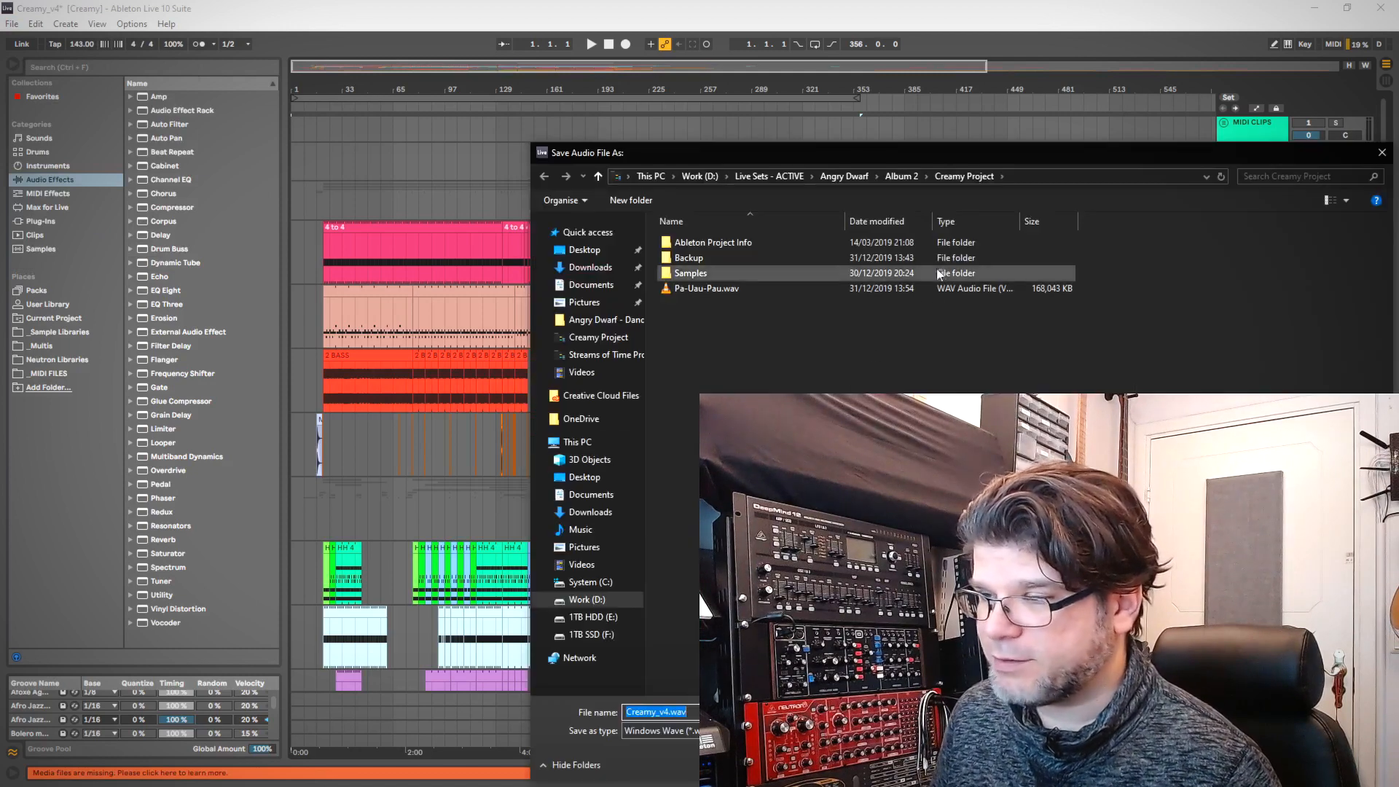
pyautogui.press('Return')
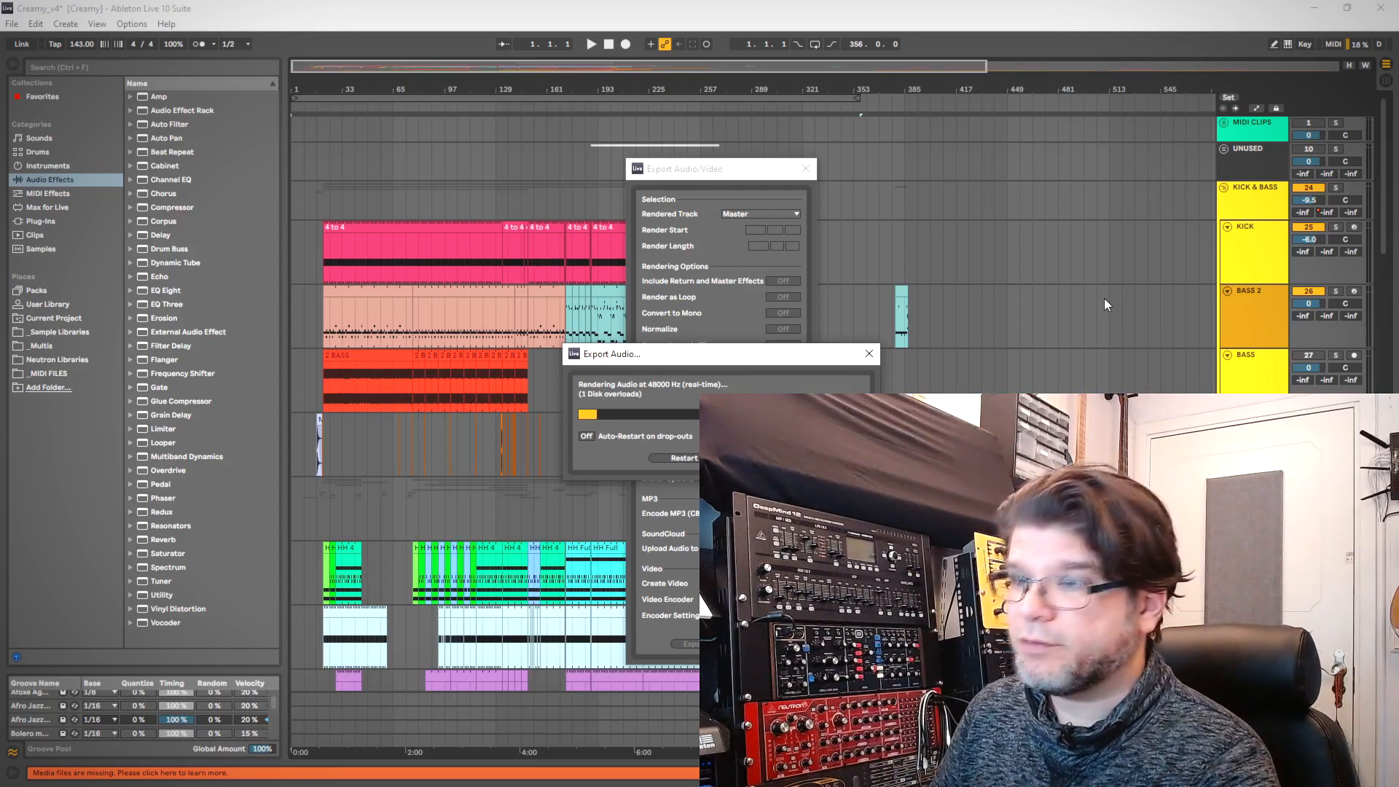
pyautogui.moveTo(764, 354); pyautogui.dragTo(550, 352)
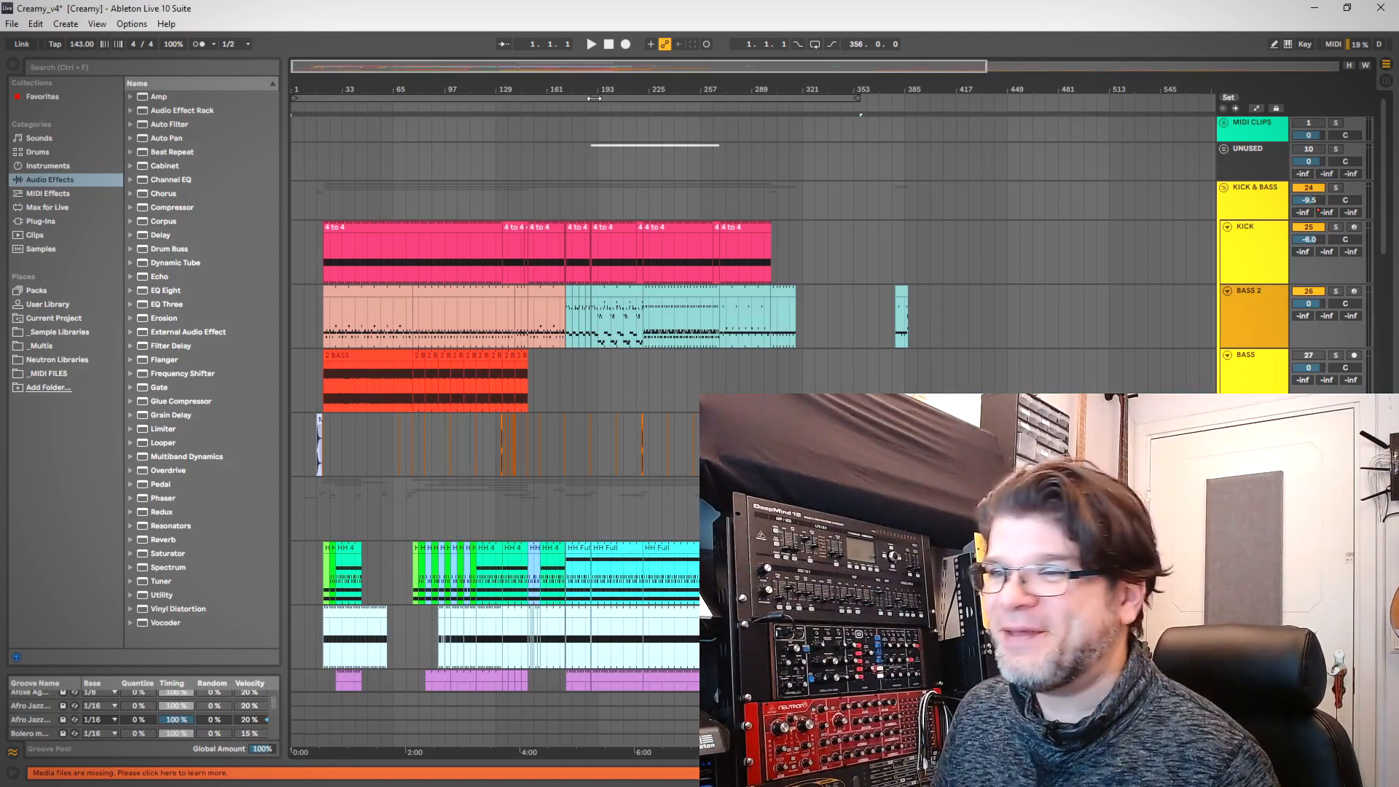
# - Open the first clip on the BASS track to inspect its sample properties, and hide the clip details
pyautogui.moveTo(596, 98); pyautogui.dragTo(592, 117)
pyautogui.click(355, 357)
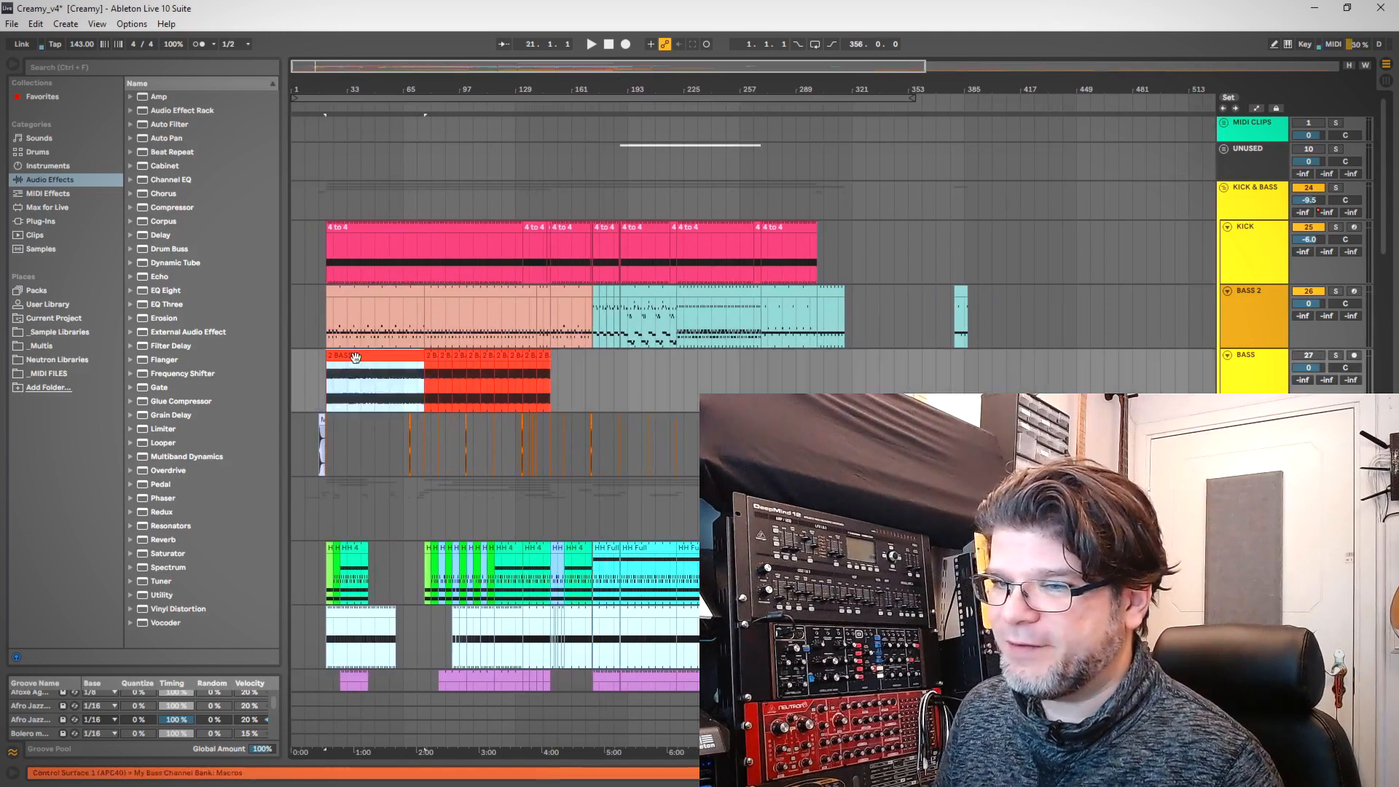
pyautogui.doubleClick(369, 357)
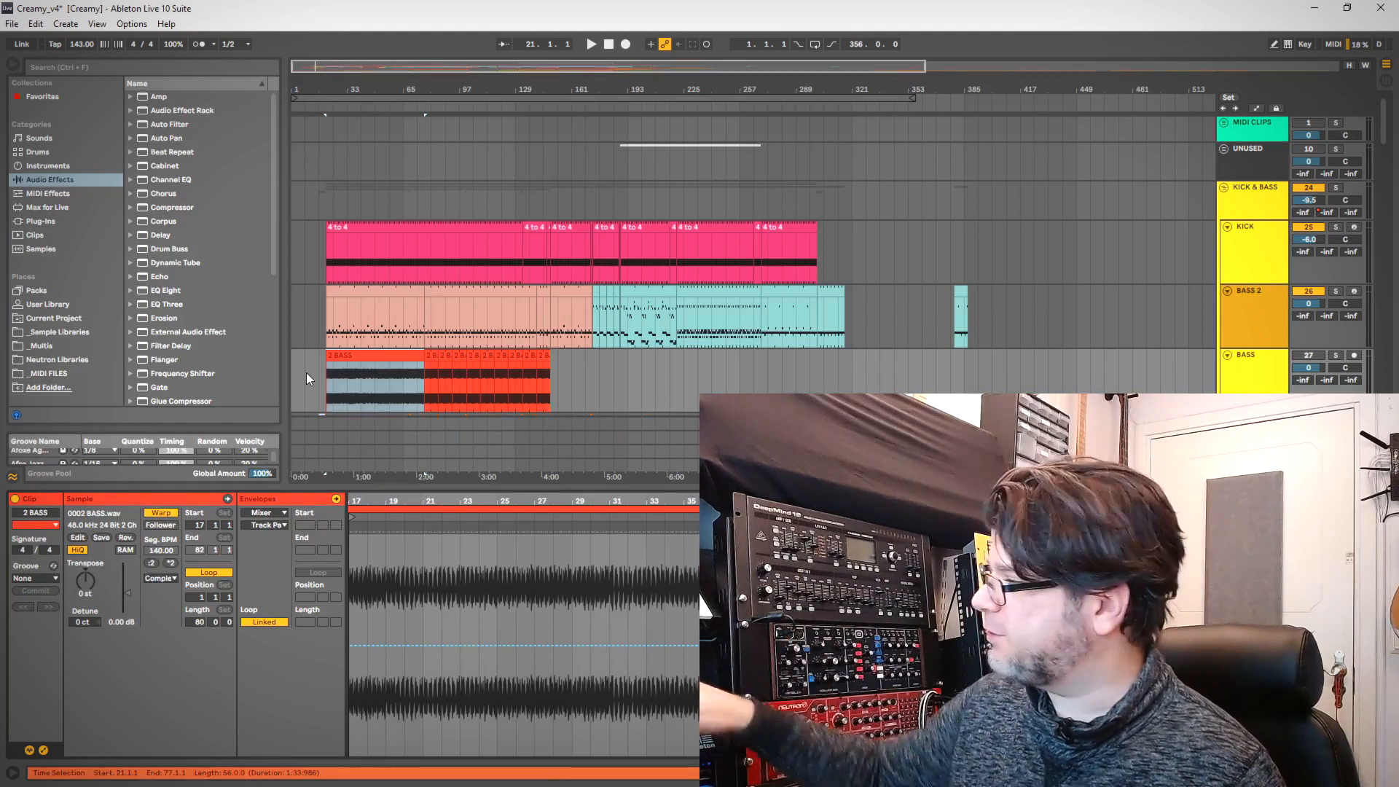
pyautogui.hotkey('ctrl', 'alt', 'l')
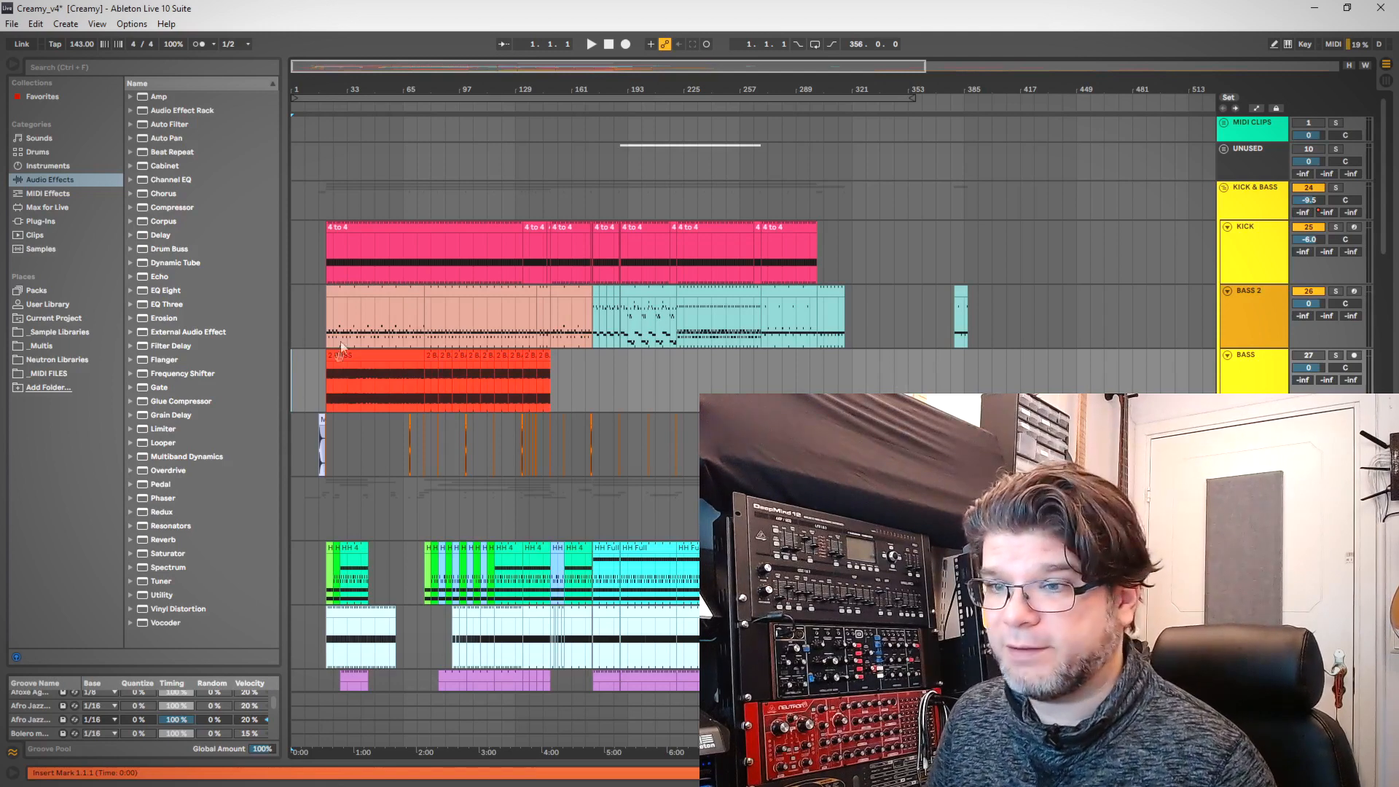
# - Select the BASS 2 and BASS clips from bar 1 to bar 345, show their shared clip properties, and clear the selection
pyautogui.click(295, 314)
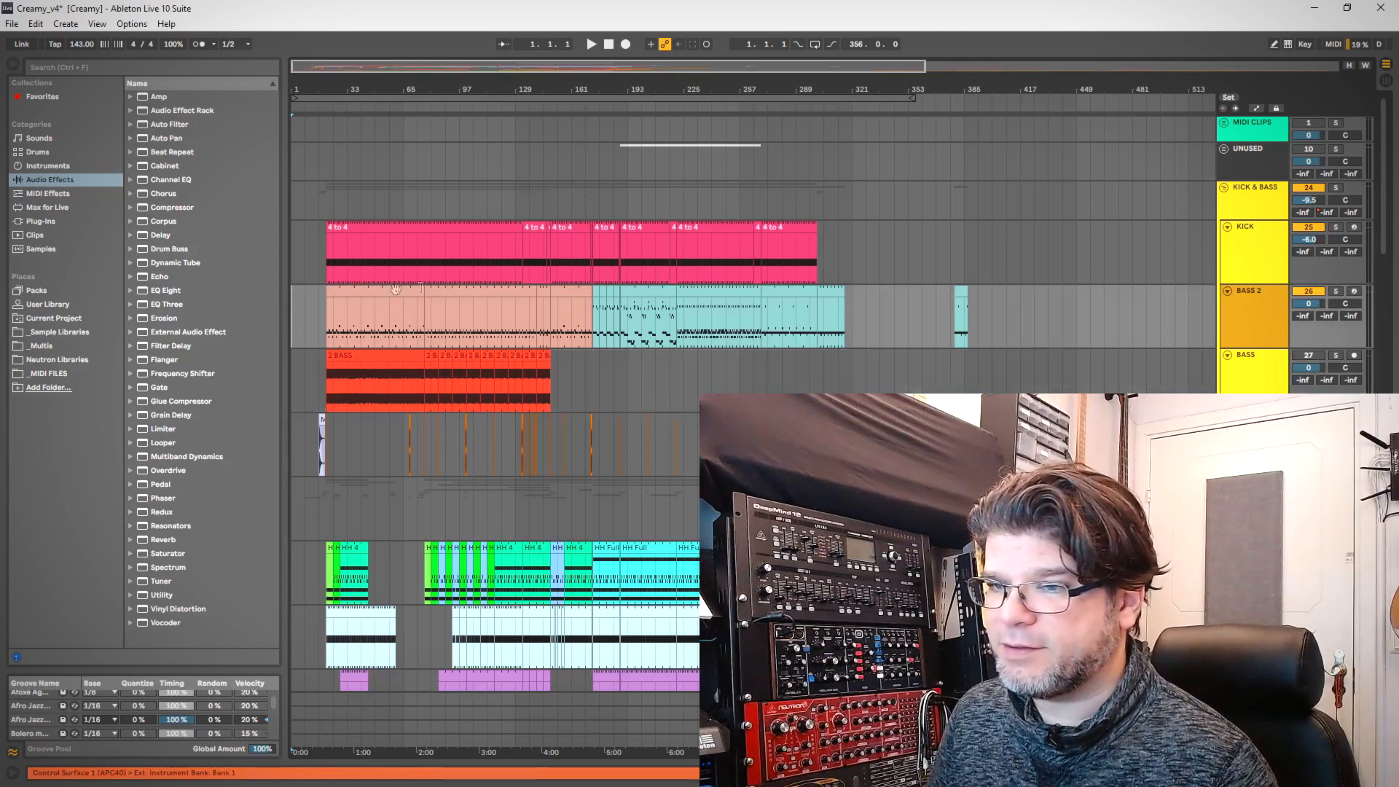
pyautogui.keyDown('shift'); pyautogui.click(894, 384); pyautogui.keyUp('shift')
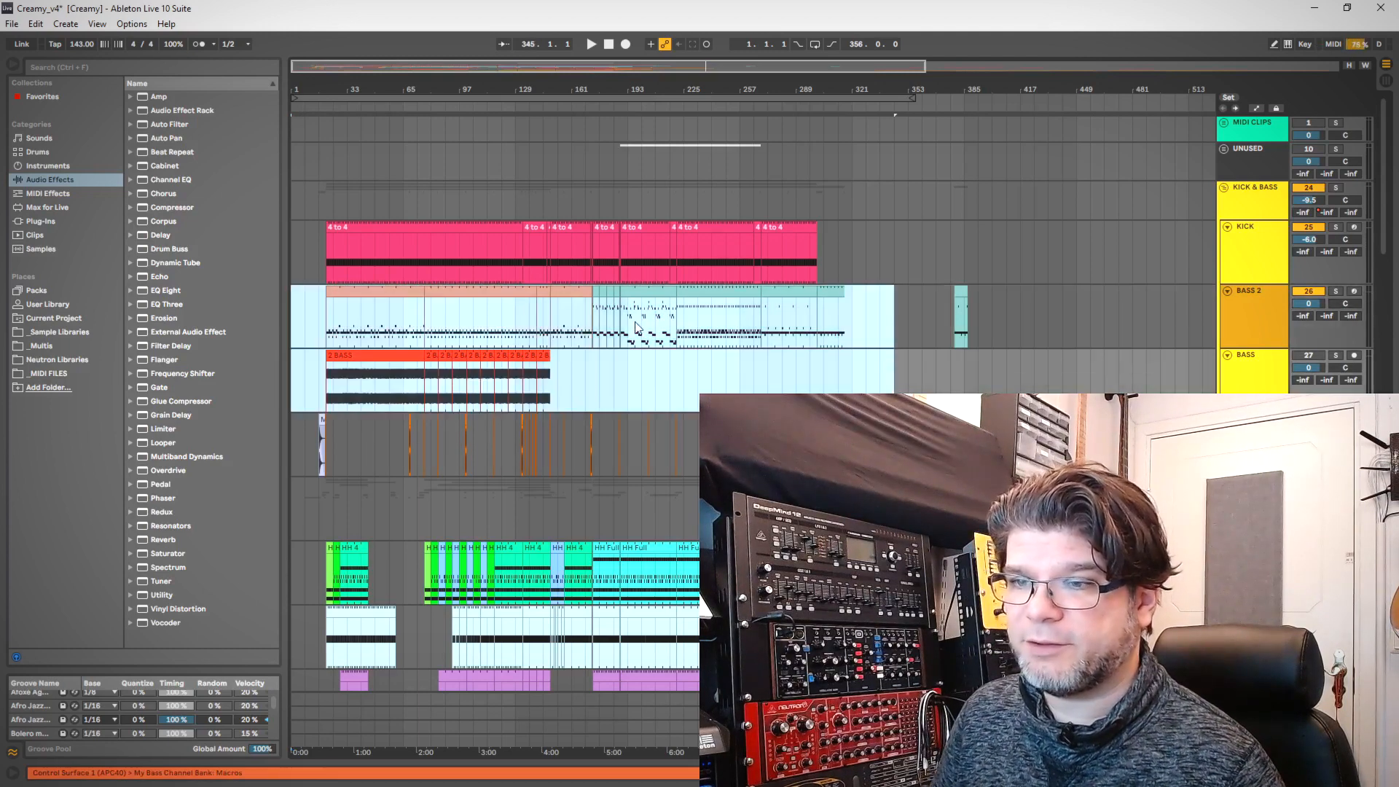
pyautogui.hotkey('ctrl', 'alt', 'l')
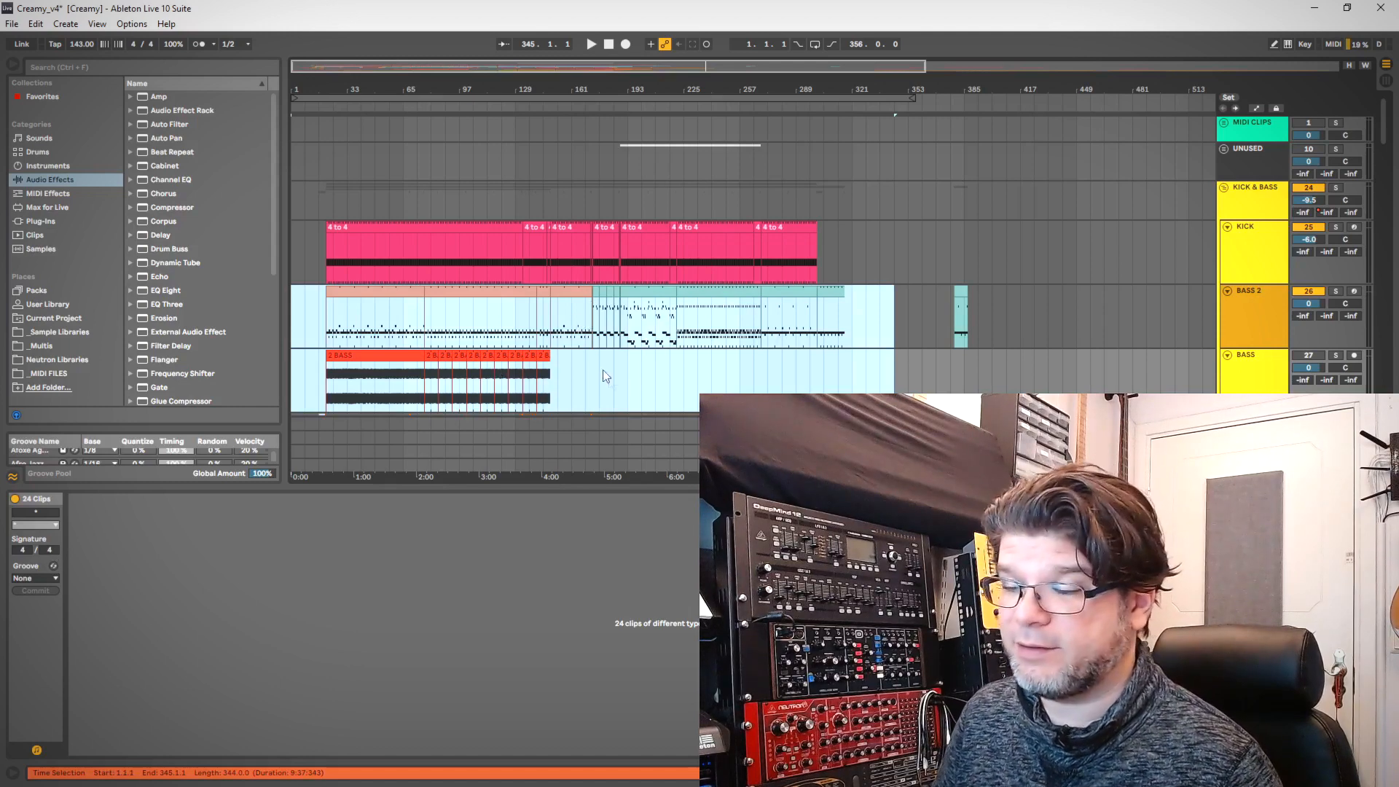
pyautogui.click(922, 379)
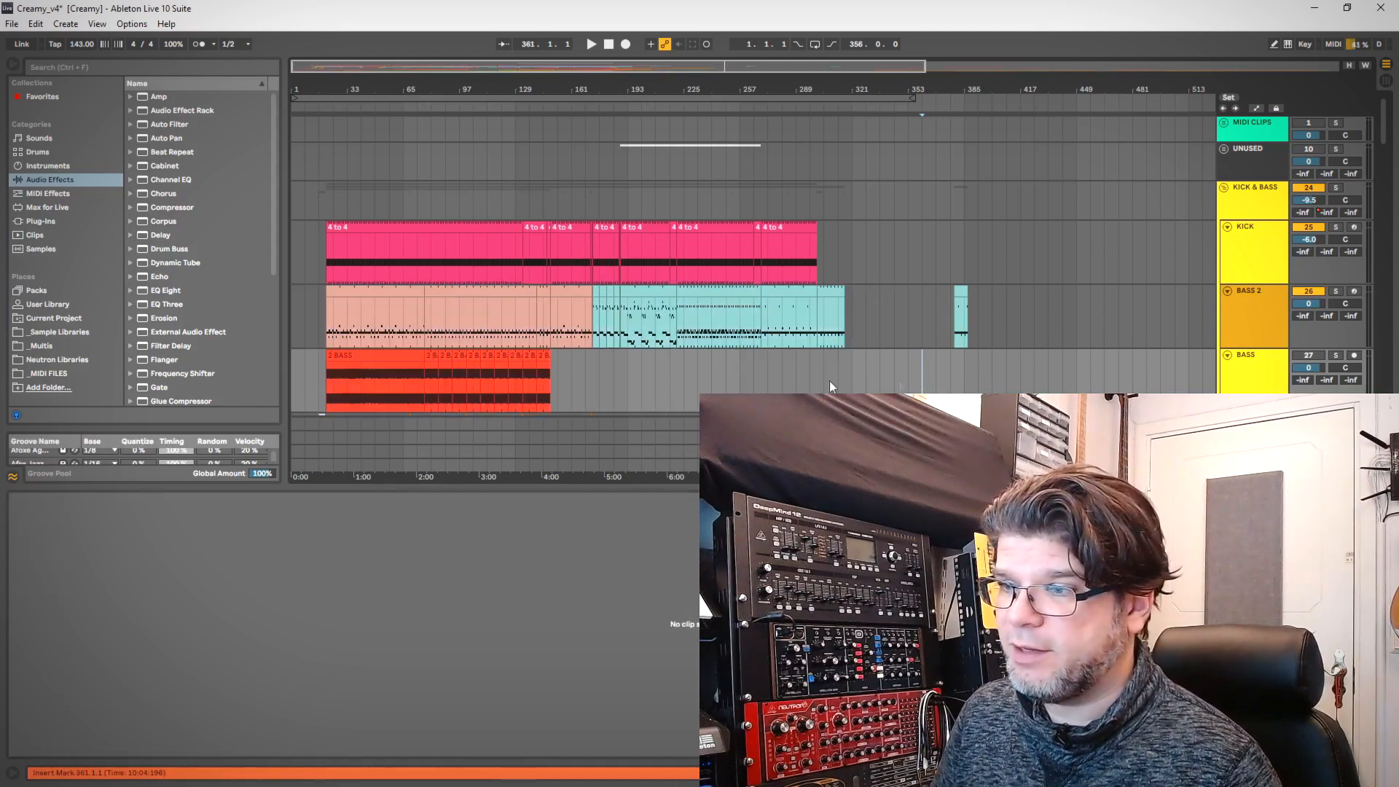
# - Select all clips on the BASS and BOOM tracks from bar 1 to bar 361 and enable RAM mode for them
pyautogui.scroll(-2, 434, 363)
pyautogui.click(295, 300)
pyautogui.scroll(-4, 563, 260)
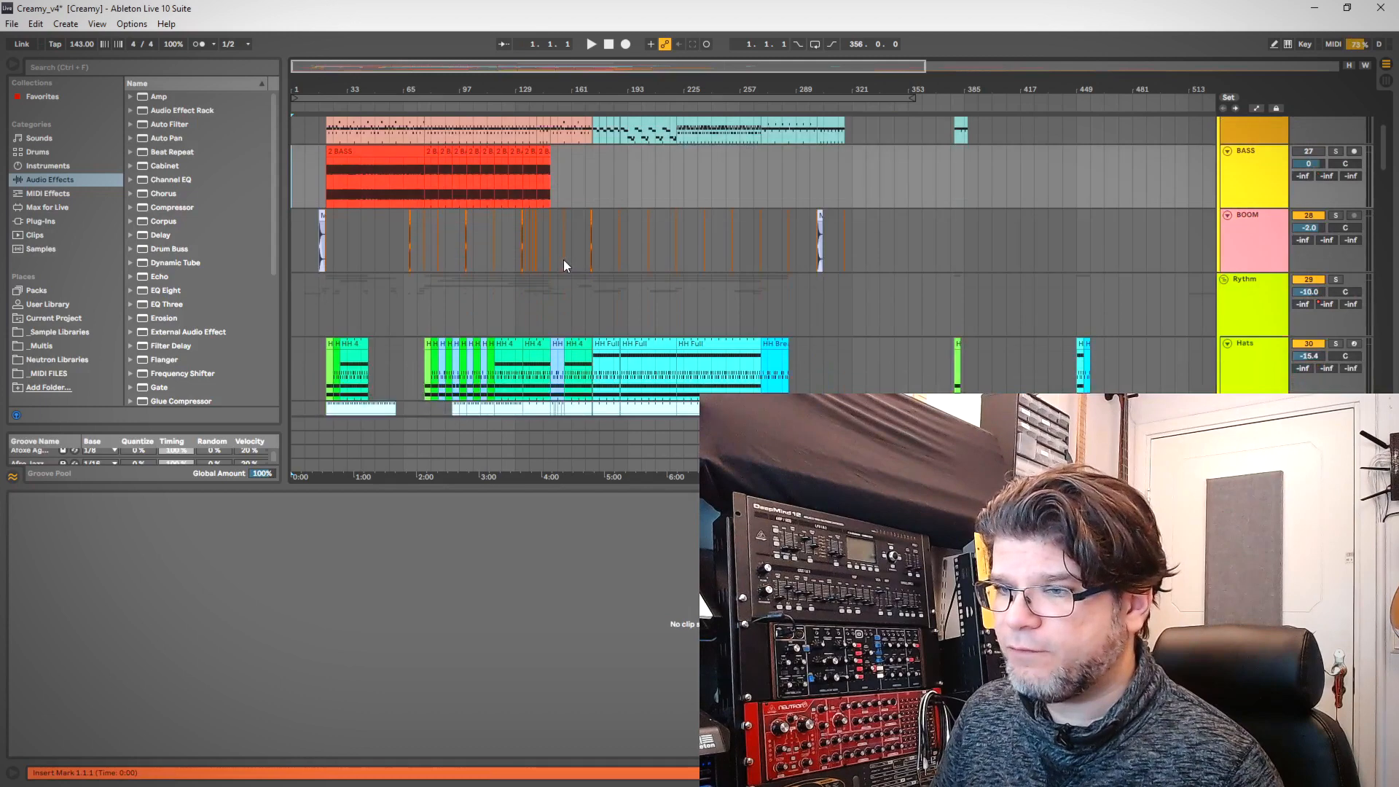
pyautogui.scroll(2, 548, 268)
pyautogui.keyDown('shift'); pyautogui.click(924, 321); pyautogui.keyUp('shift')
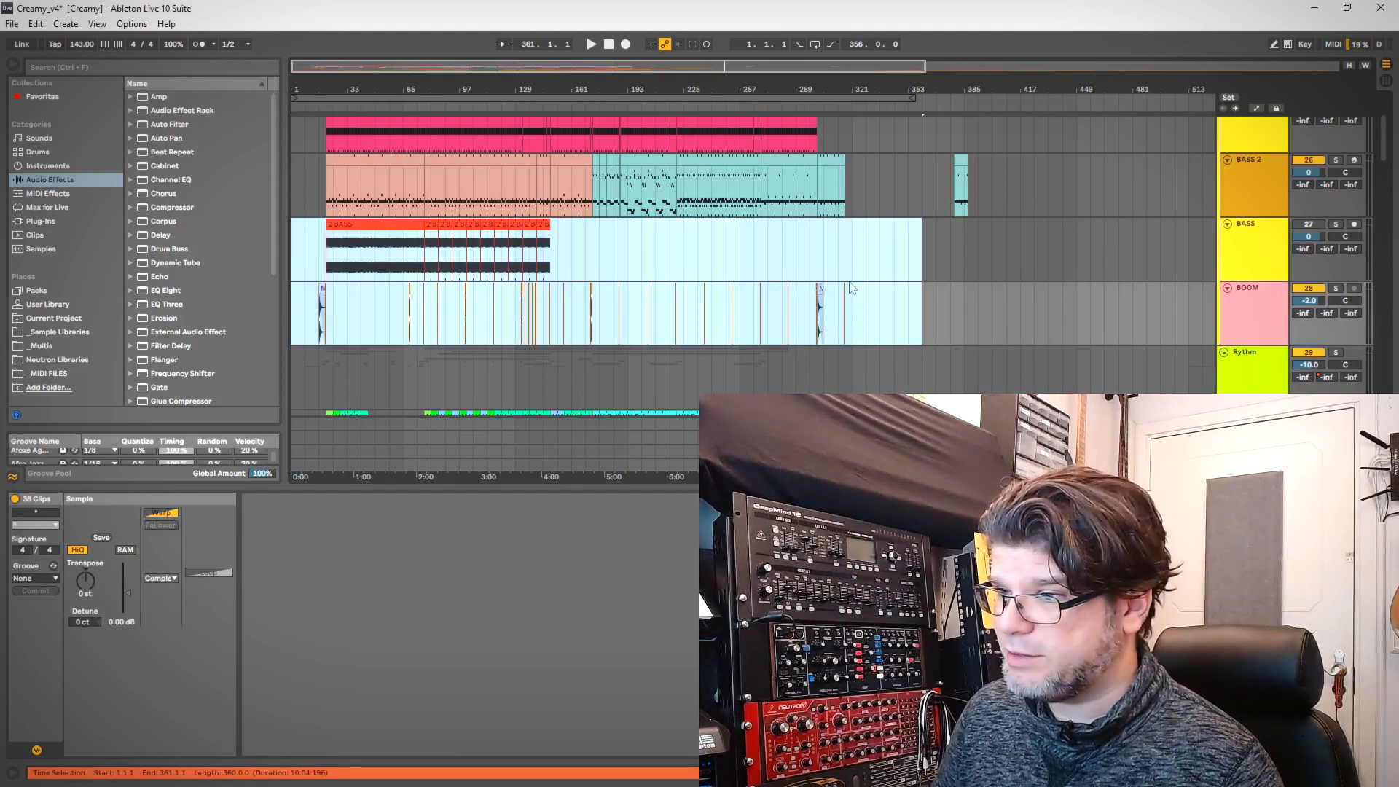
pyautogui.click(132, 551)
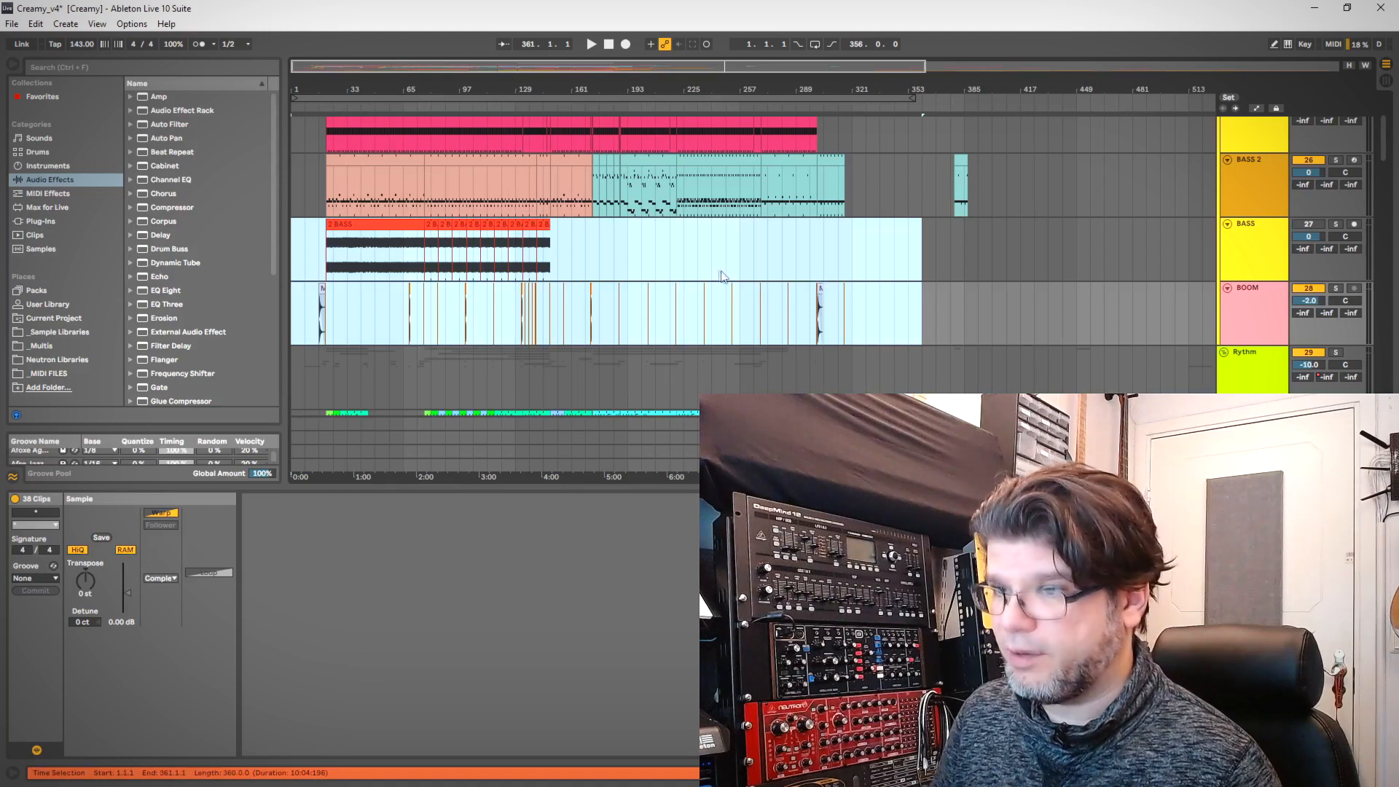
# - Open Task Manager to check the computer's memory usage
pyautogui.scroll(1, 494, 361)
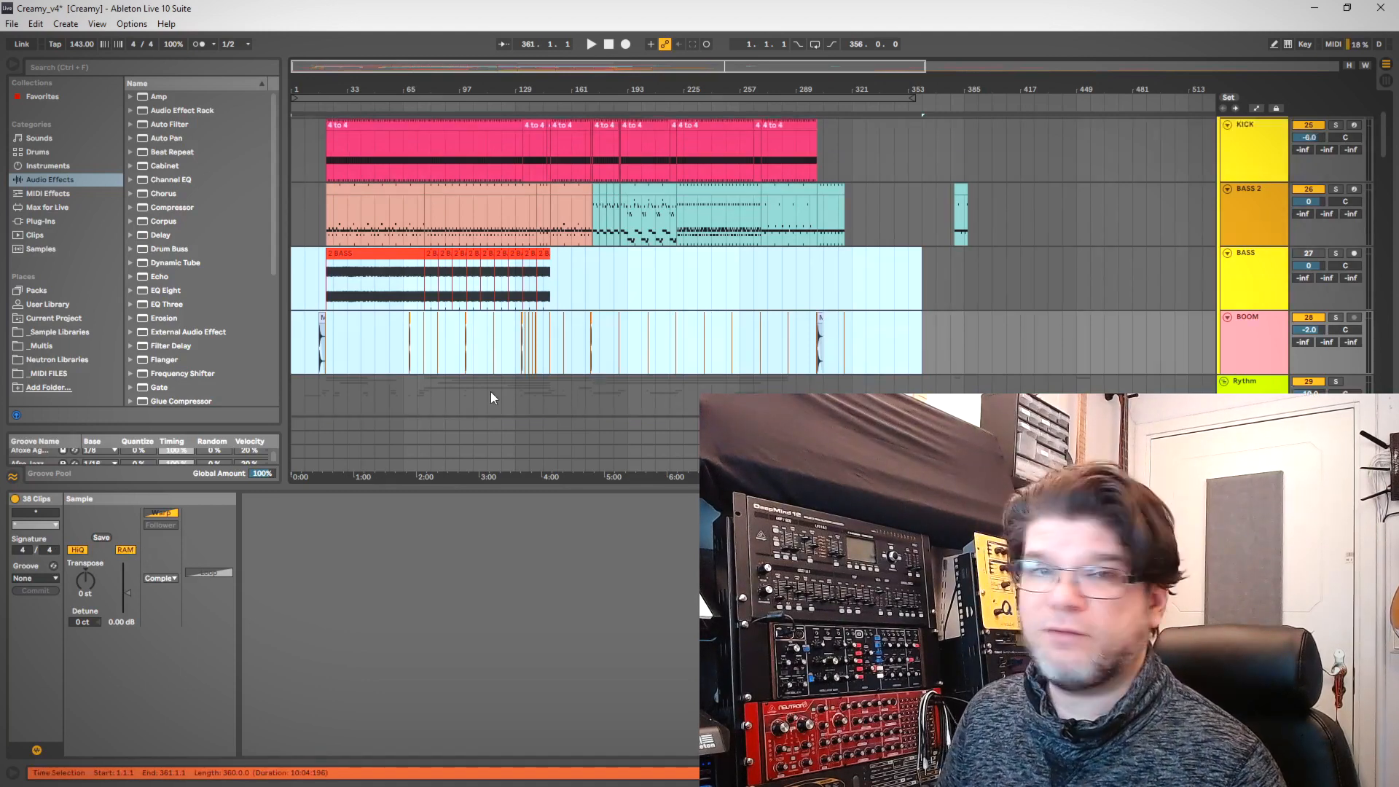
pyautogui.hotkey('ctrl', 'shift', 'Escape')
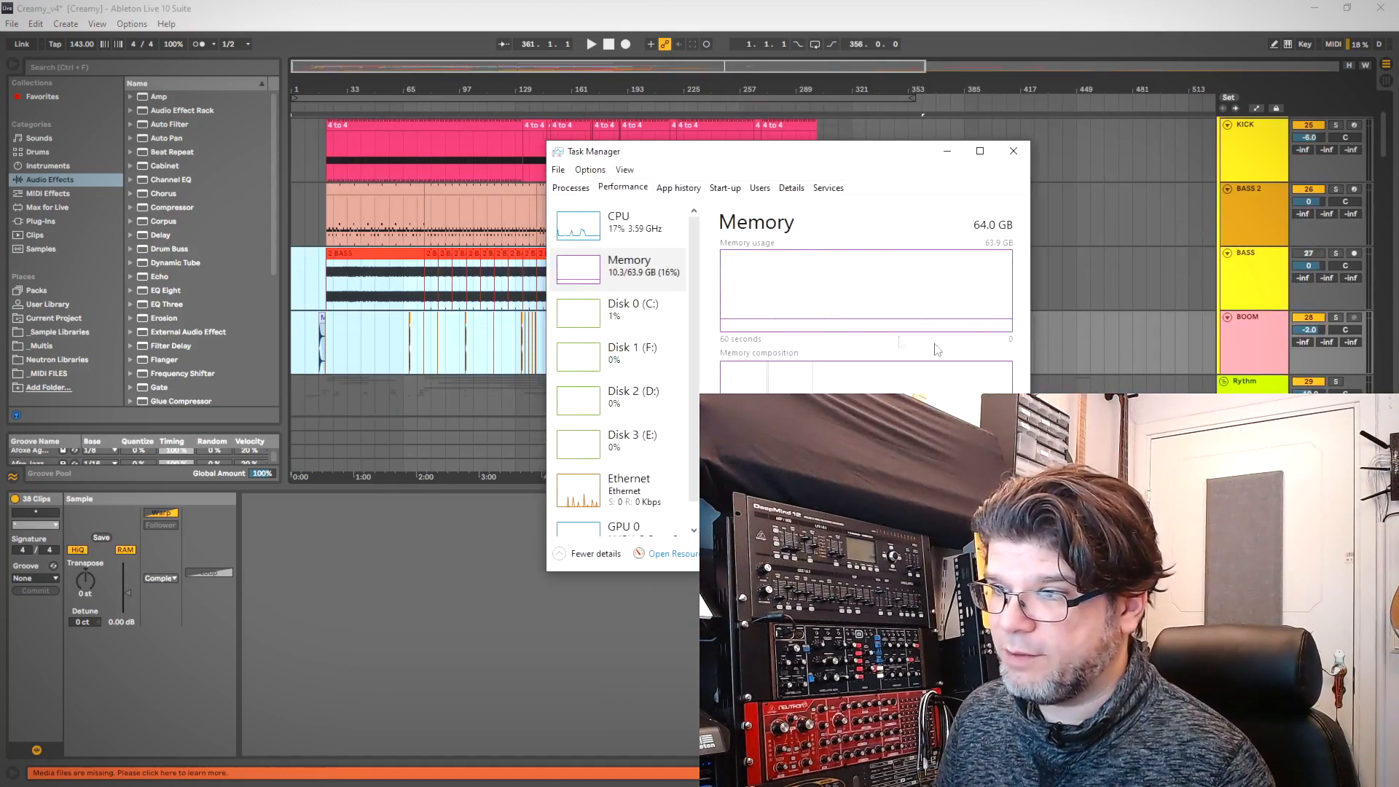
# - Disable RAM mode for the selected BASS and BOOM clips and compare the memory usage in Task Manager
pyautogui.click(125, 551)
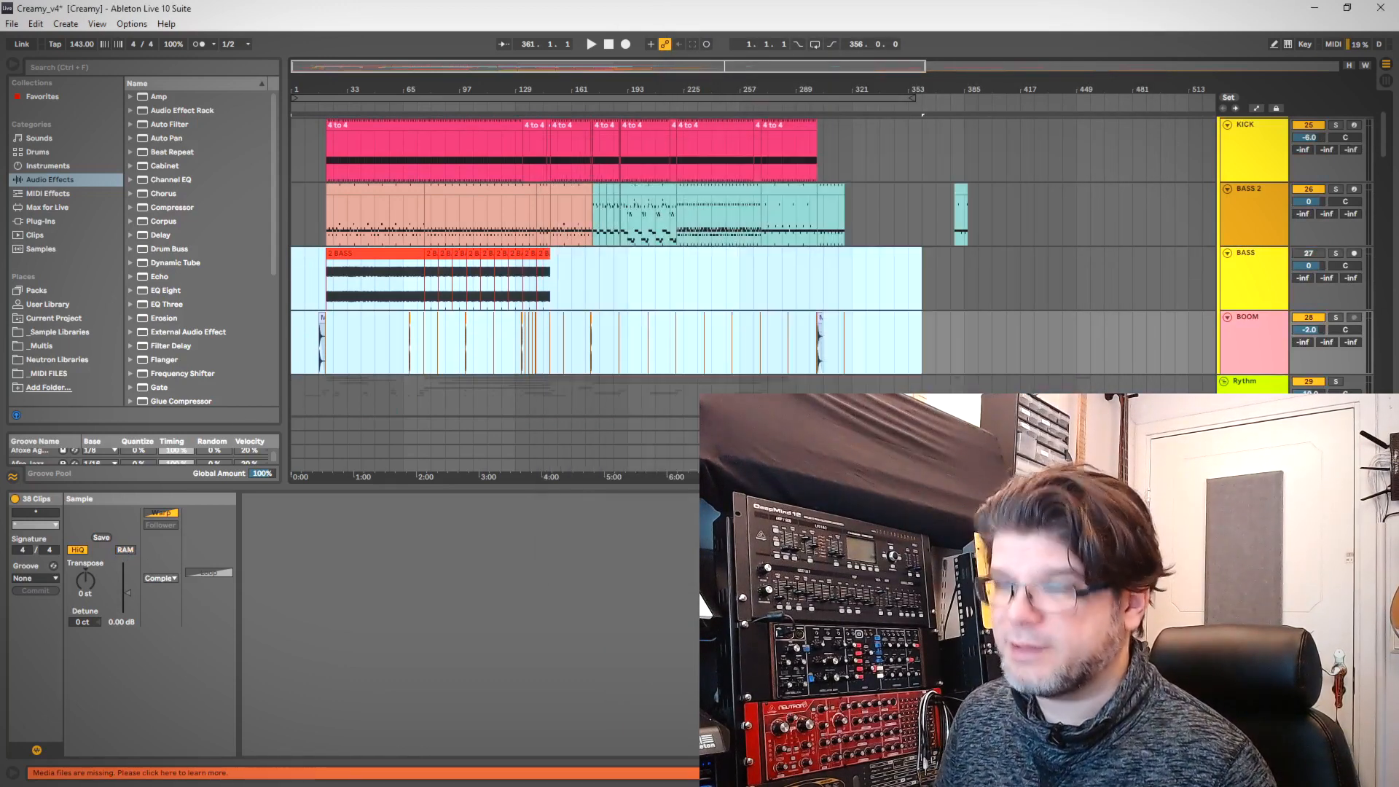
pyautogui.hotkey('alt', 'Tab')
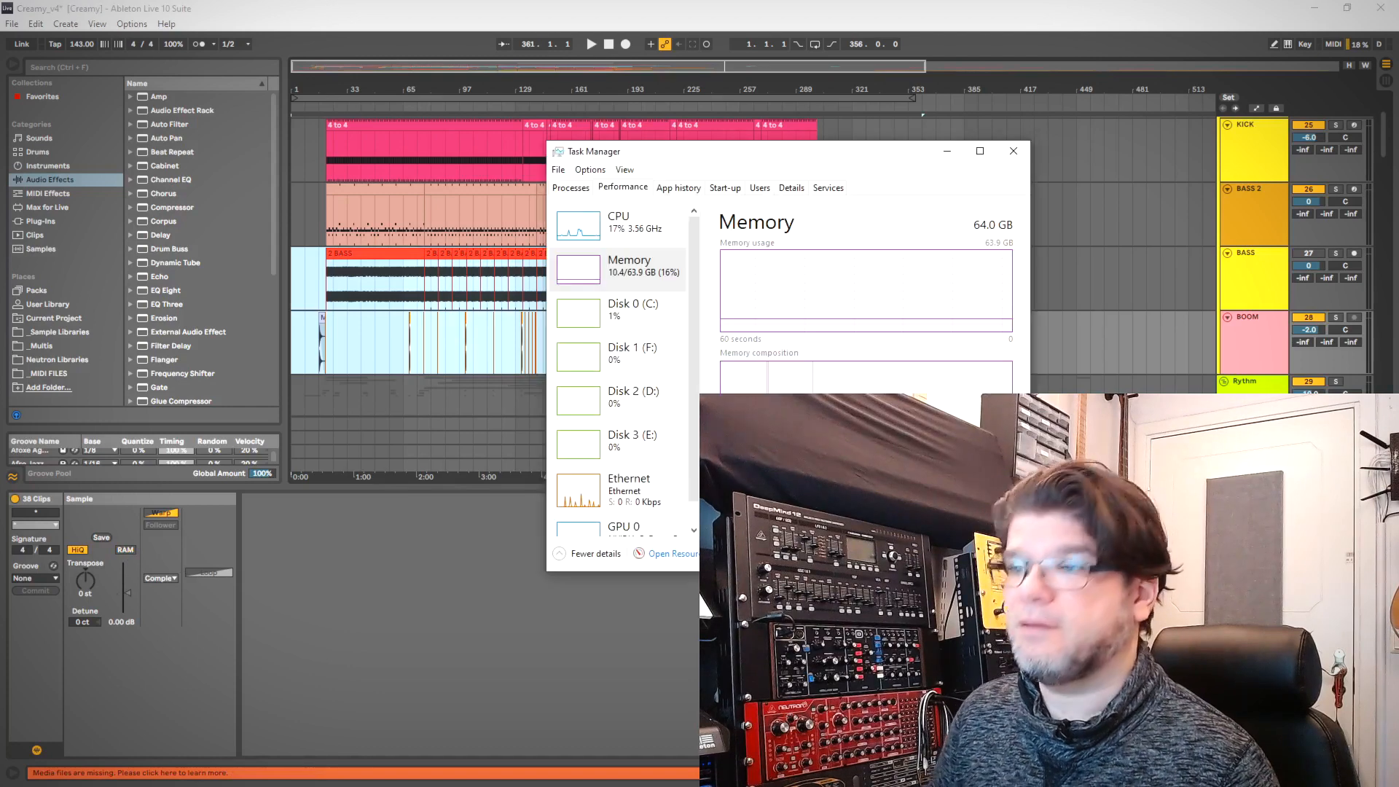
pyautogui.moveTo(757, 156); pyautogui.dragTo(726, 169)
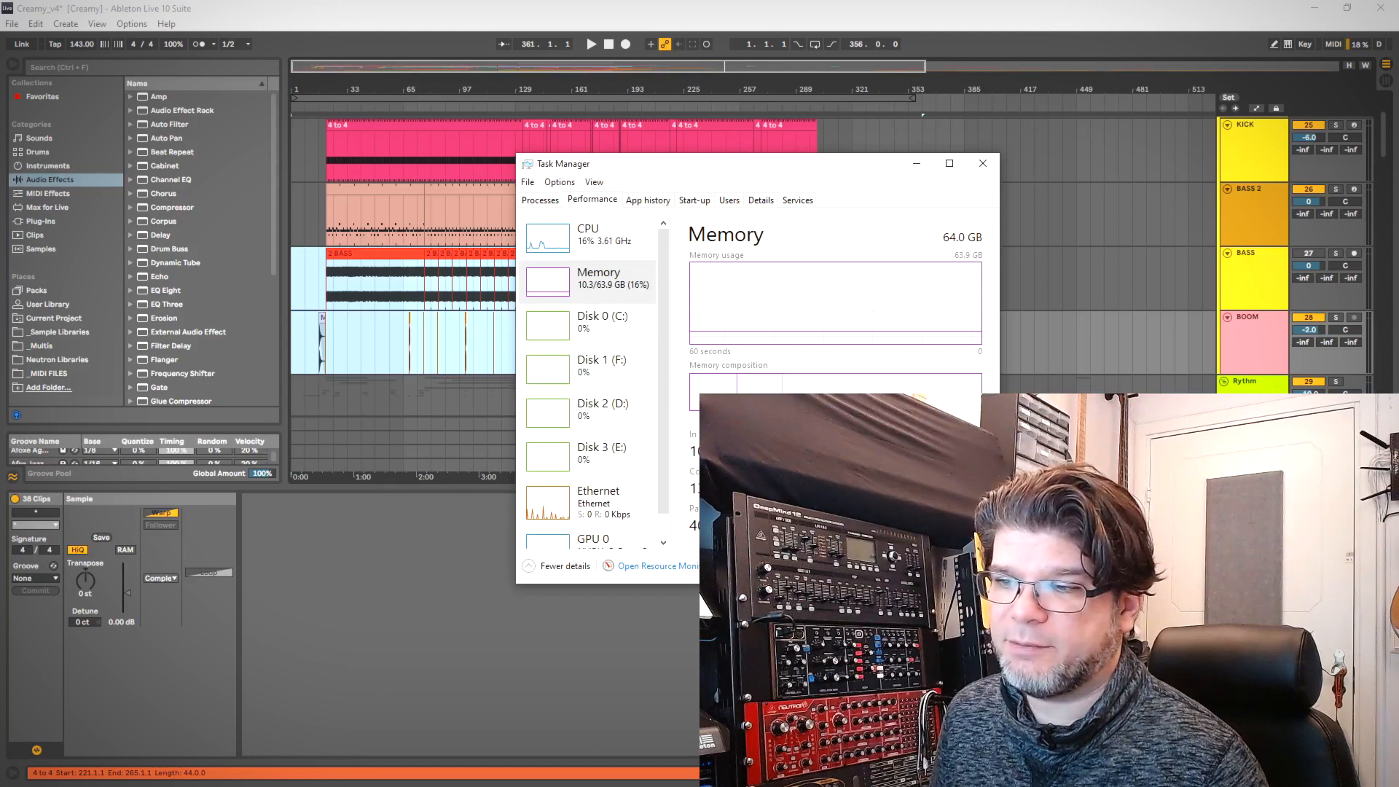
pyautogui.moveTo(811, 177); pyautogui.dragTo(809, 0)
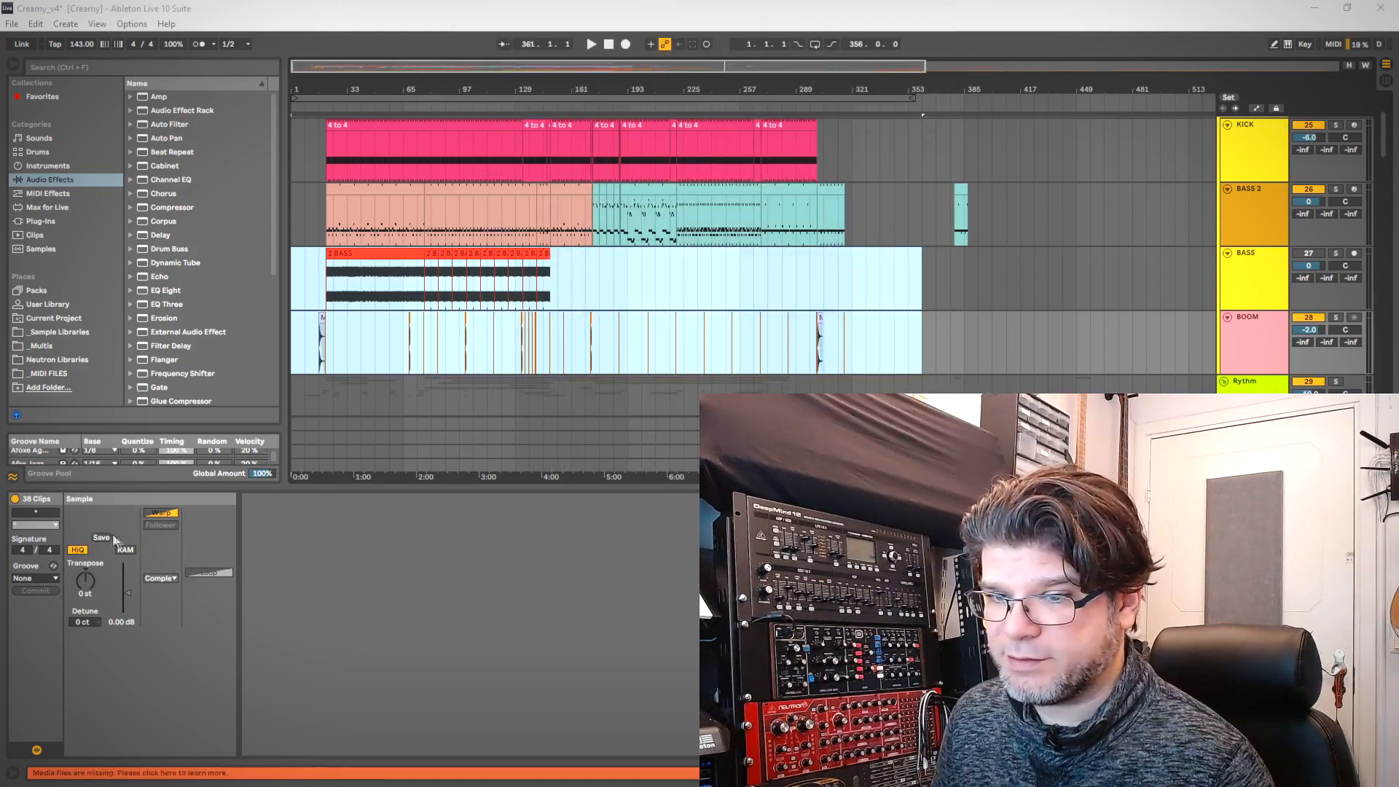
# - Select all clips on the tracks from 33 BP Full to SFX Loops, bar 1 to bar 387, and enable RAM mode
pyautogui.scroll(-3, 675, 261)
pyautogui.scroll(-6, 675, 255)
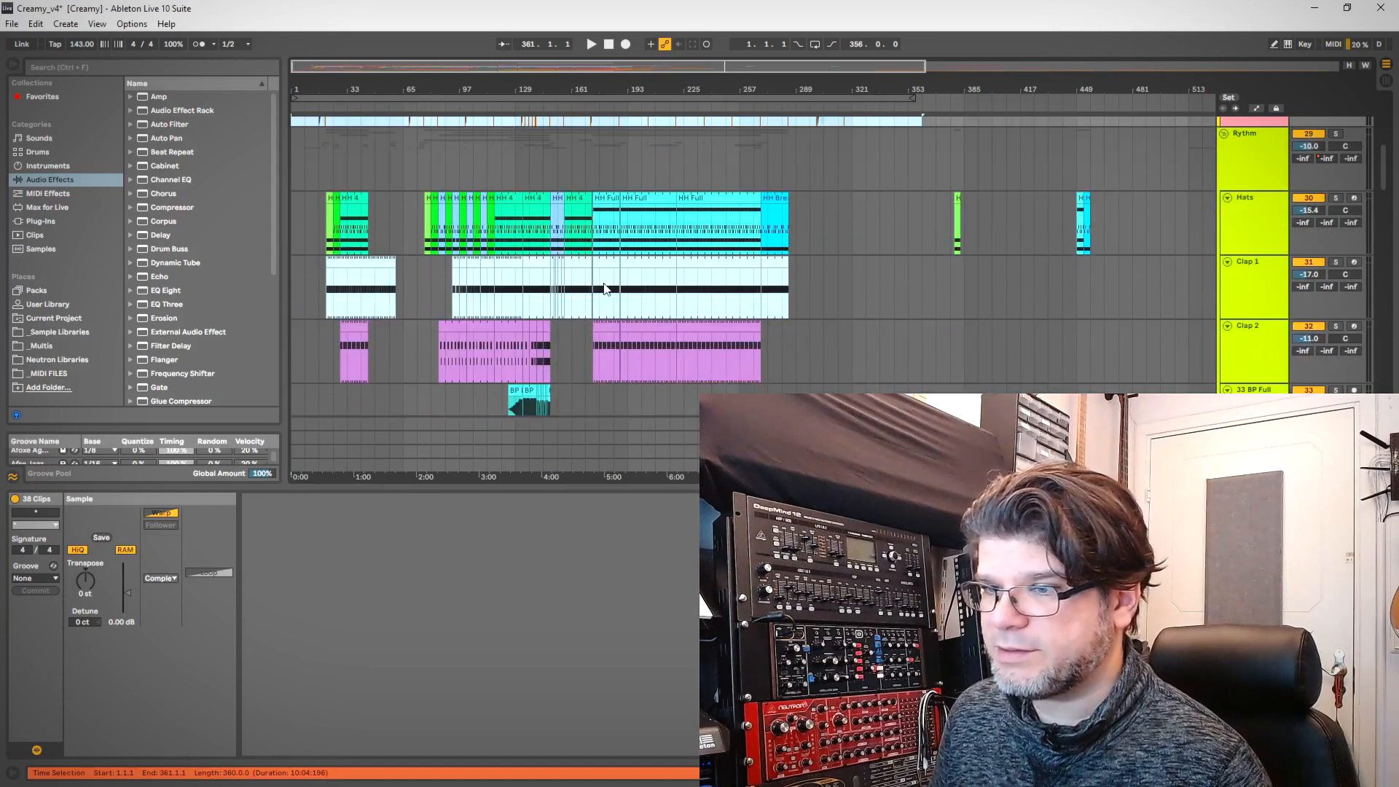
pyautogui.click(316, 229)
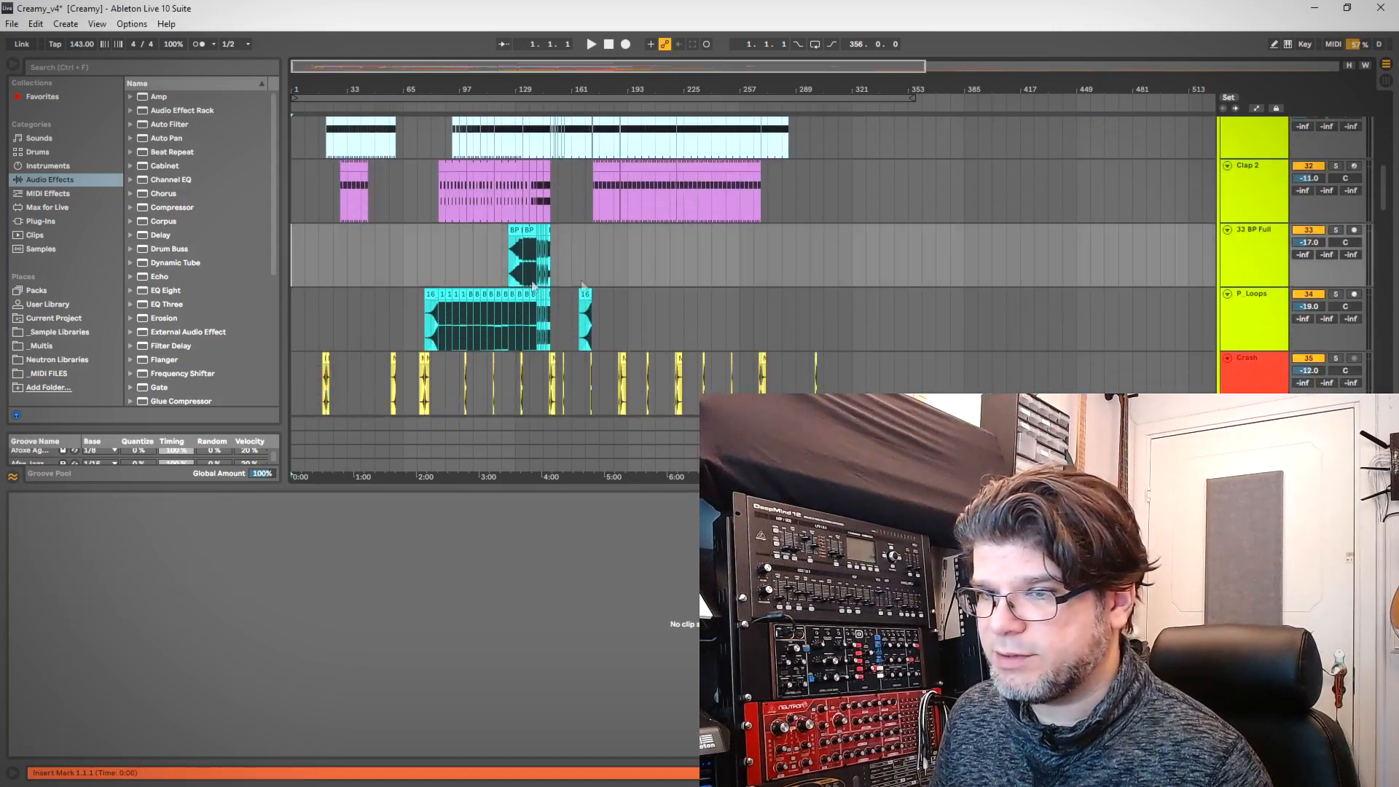
pyautogui.scroll(-5, 640, 271)
pyautogui.scroll(-1, 664, 338)
pyautogui.scroll(2, 664, 338)
pyautogui.keyDown('shift'); pyautogui.click(969, 244); pyautogui.keyUp('shift')
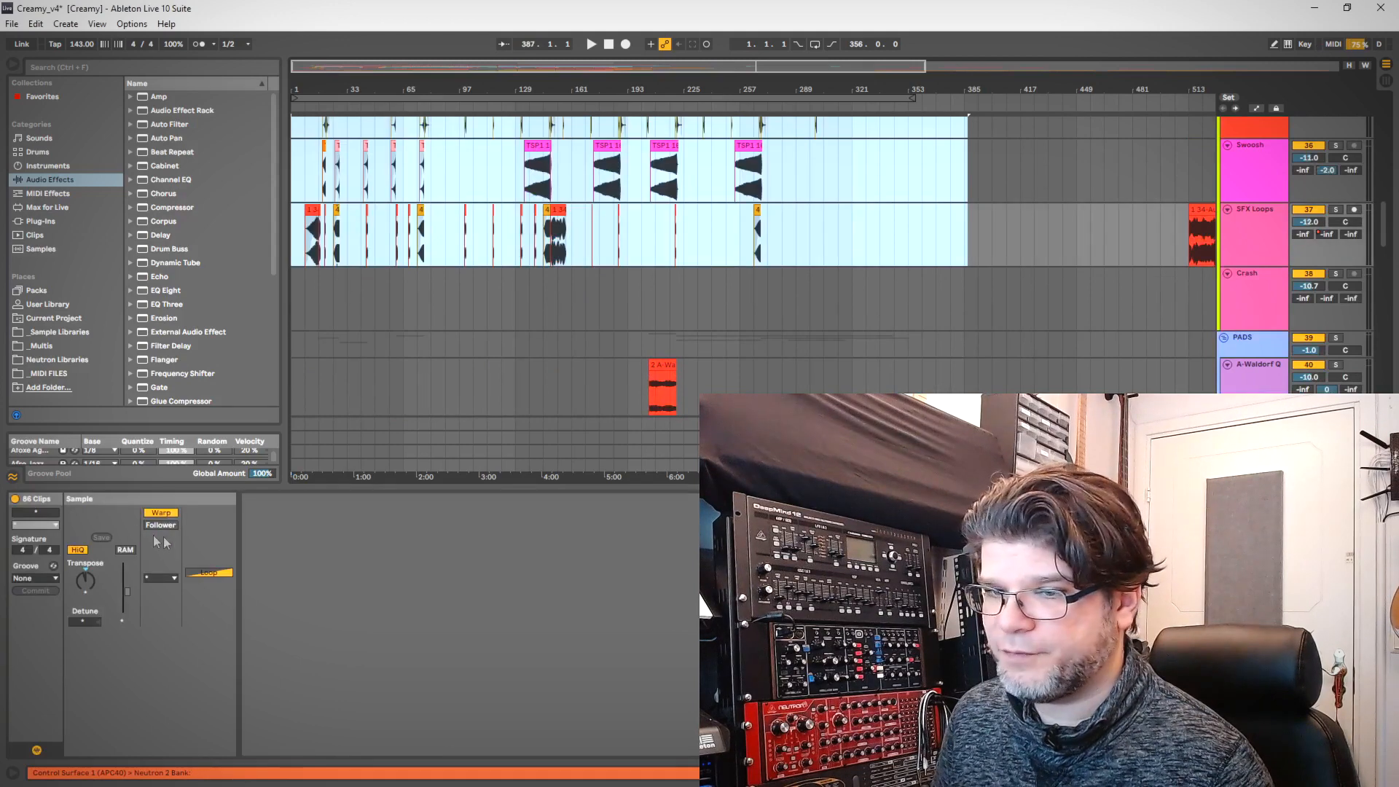
# - Select the A-Waldorf Q and A-Korg Z1 clips from bar 1 to bar 417 and enable RAM mode for them
pyautogui.scroll(-2, 634, 270)
pyautogui.scroll(-1, 584, 263)
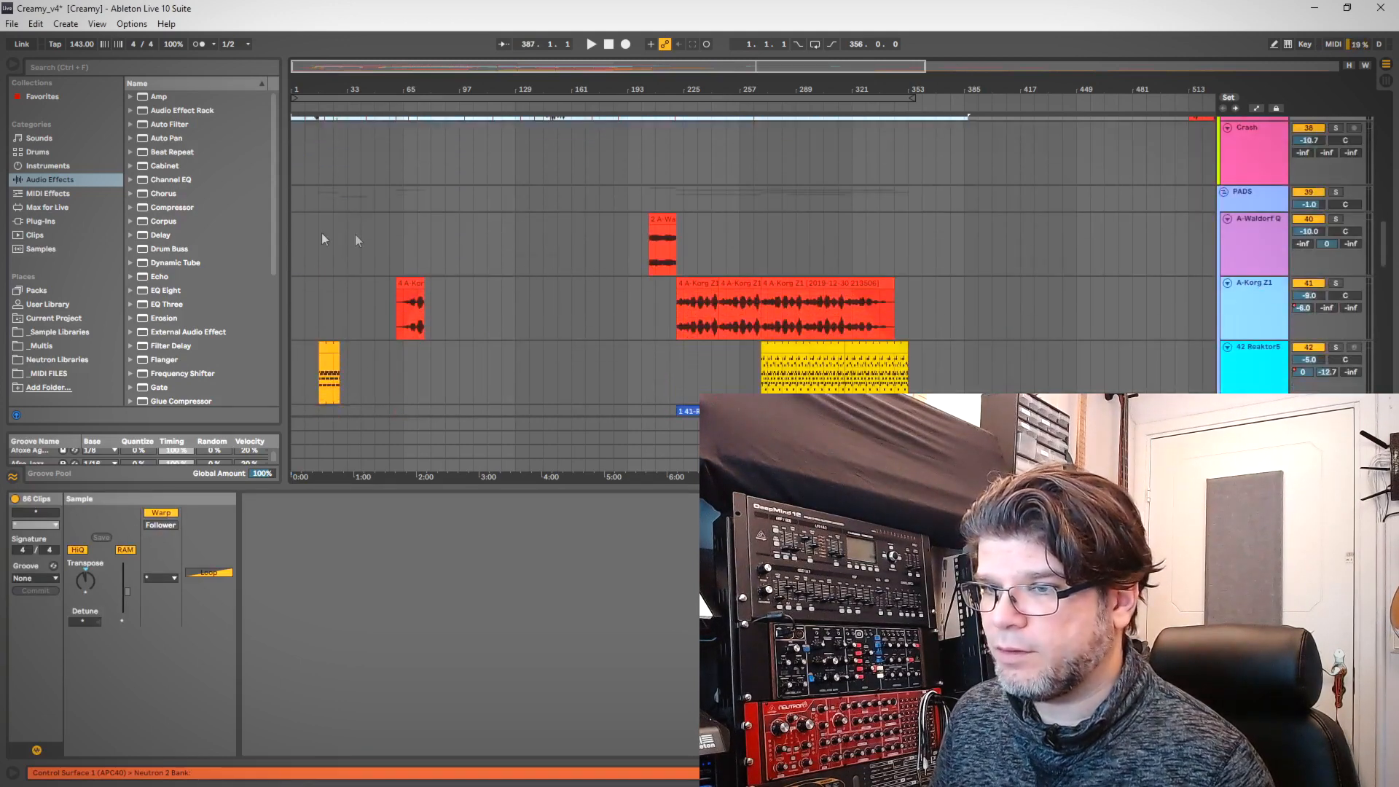
pyautogui.click(305, 248)
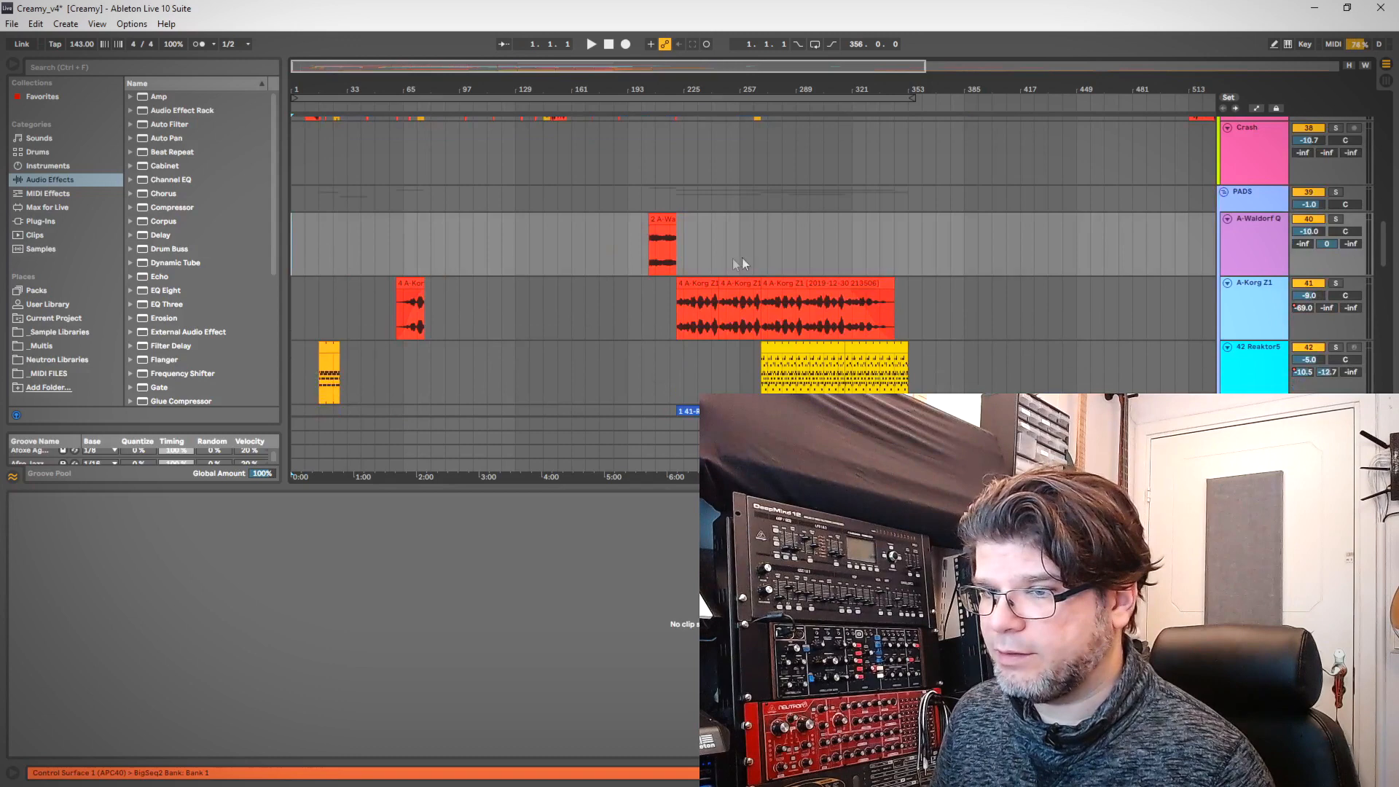
pyautogui.scroll(-1, 735, 264)
pyautogui.keyDown('shift'); pyautogui.click(1020, 284); pyautogui.keyUp('shift')
pyautogui.click(125, 550)
# - Select all clips on the lead tracks from A-Radias to Psy Gate, bar 1 to bar 401, and enable RAM mode
pyautogui.scroll(-5, 634, 284)
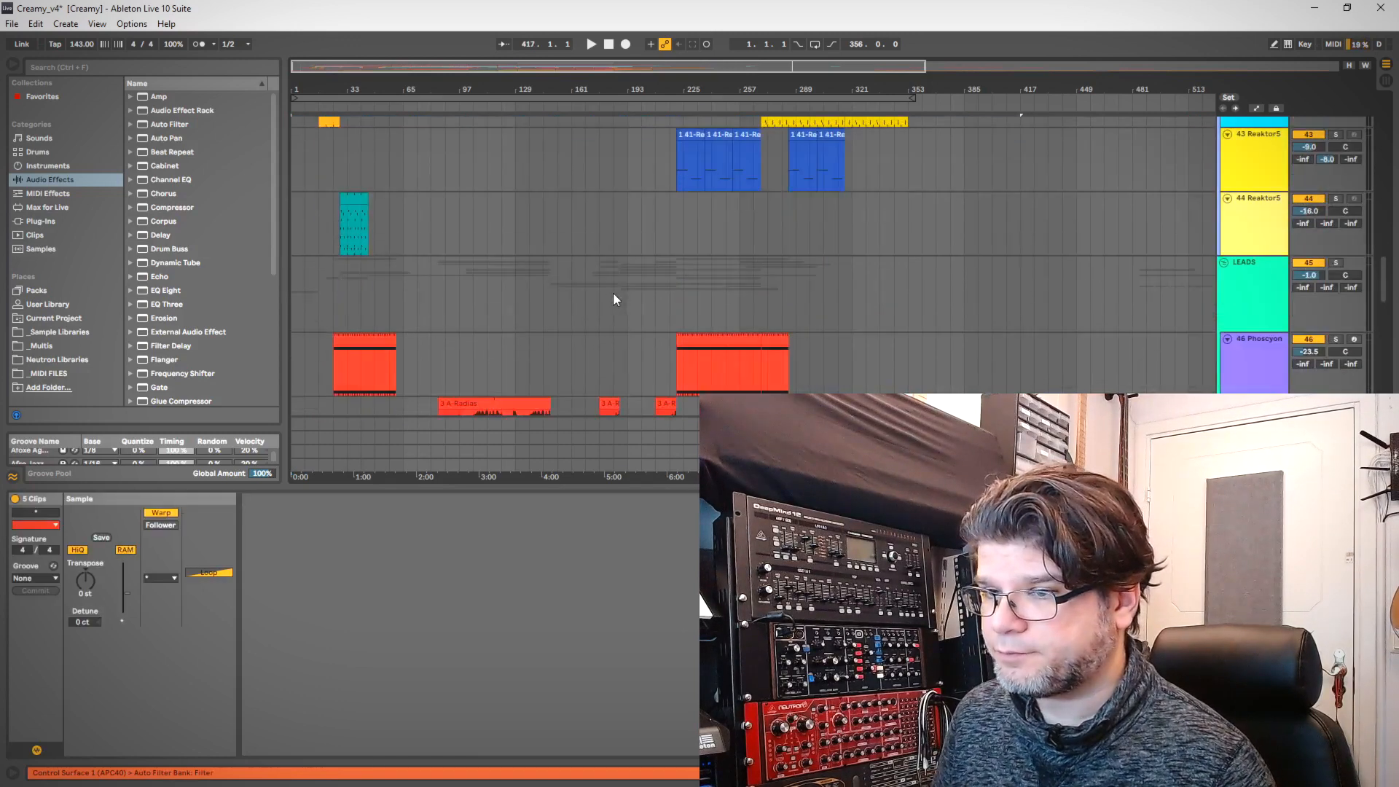
pyautogui.scroll(-4, 605, 293)
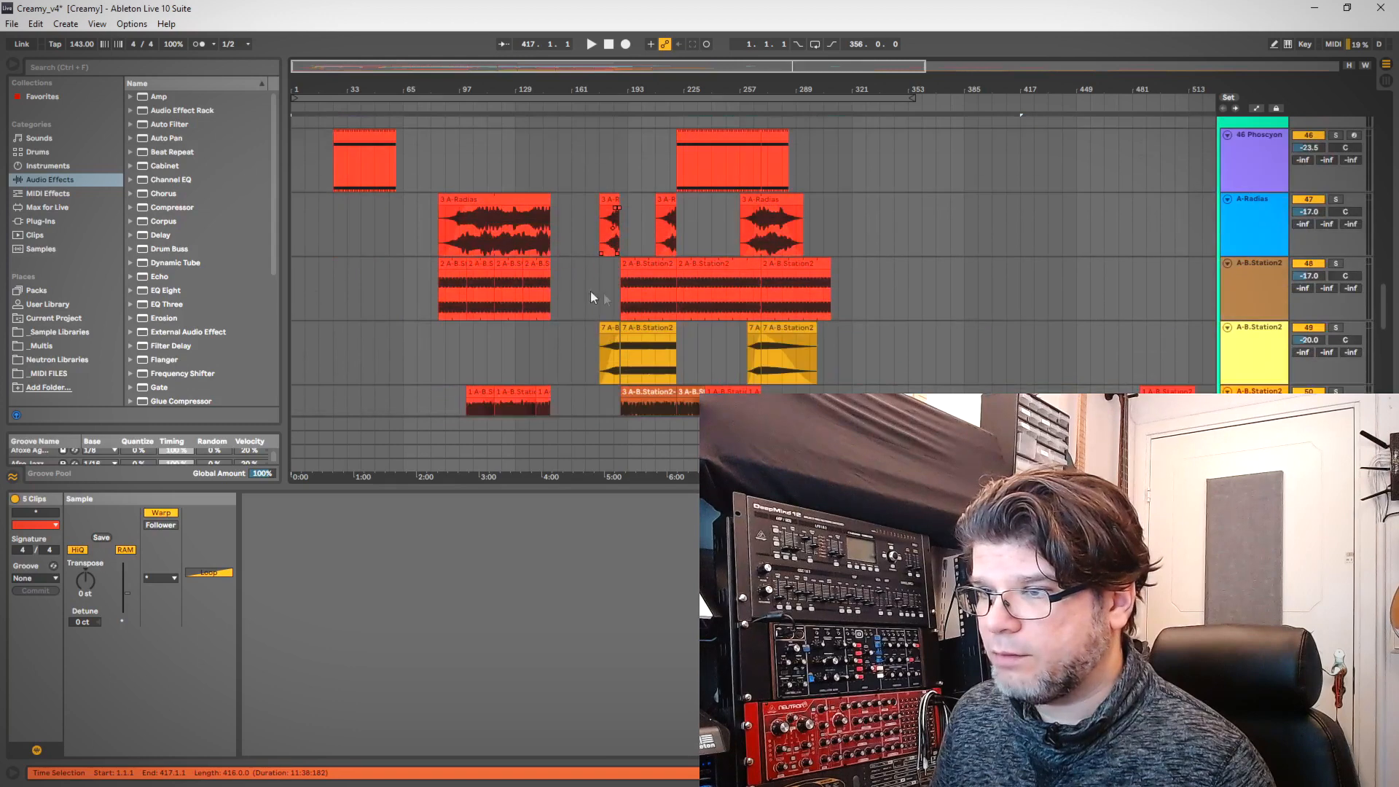
pyautogui.click(304, 222)
pyautogui.scroll(-6, 702, 201)
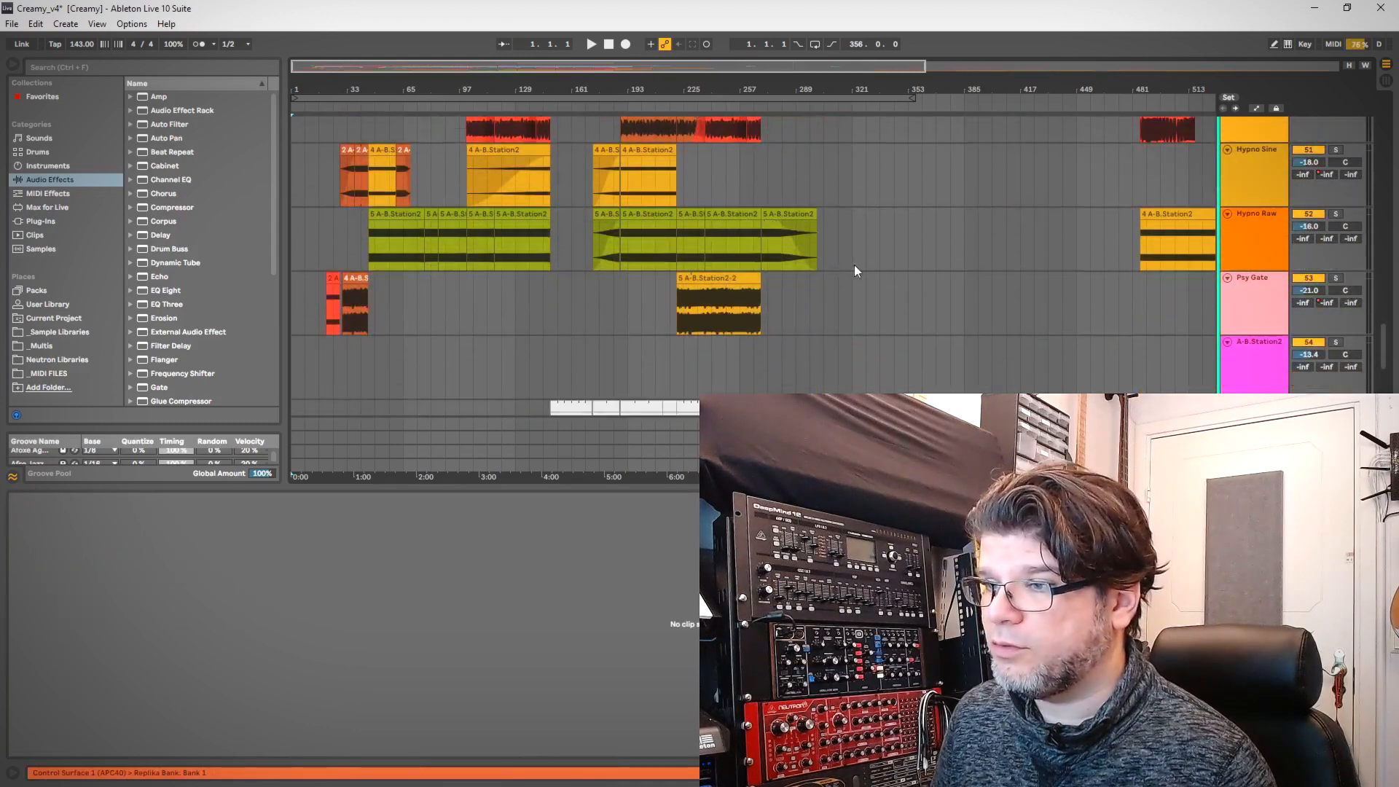
pyautogui.scroll(-1, 855, 266)
pyautogui.keyDown('shift'); pyautogui.click(992, 231); pyautogui.keyUp('shift')
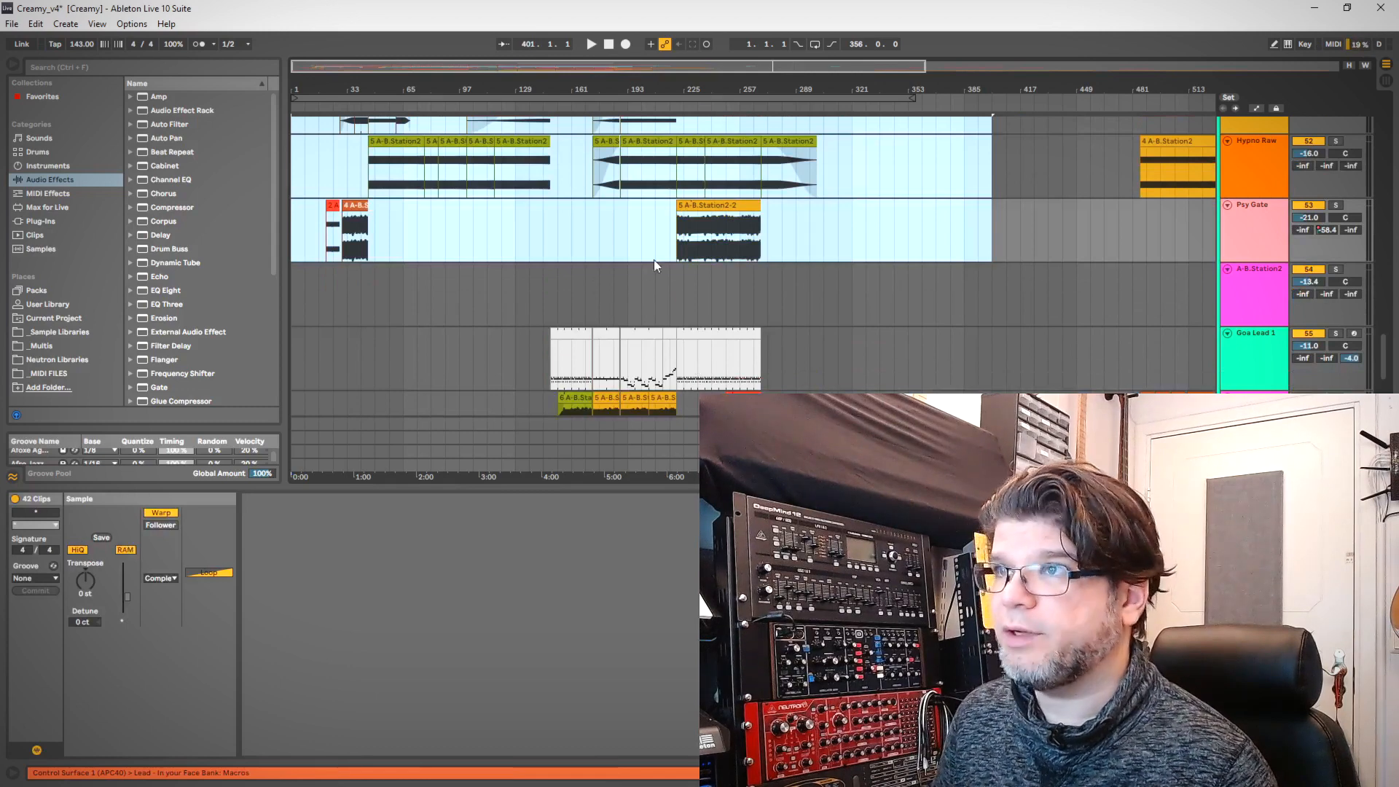
# - Select the clips on the Goa Lead 2, A-Goa Lead 3 and Serious Gate tracks from bar 1 to bar 425 and enable RAM mode
pyautogui.scroll(-3, 654, 259)
pyautogui.click(295, 255)
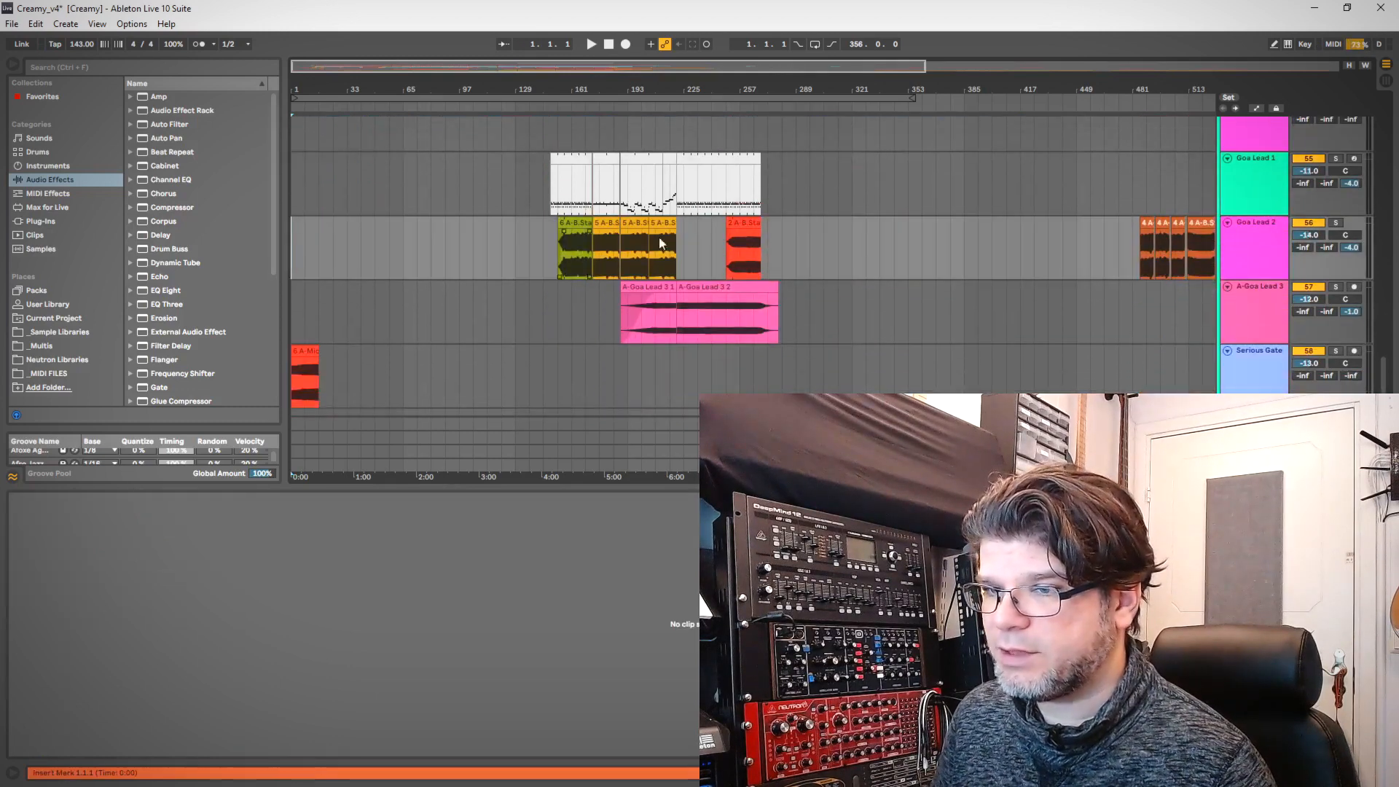
pyautogui.scroll(-1, 876, 223)
pyautogui.keyDown('shift'); pyautogui.click(1031, 353); pyautogui.keyUp('shift')
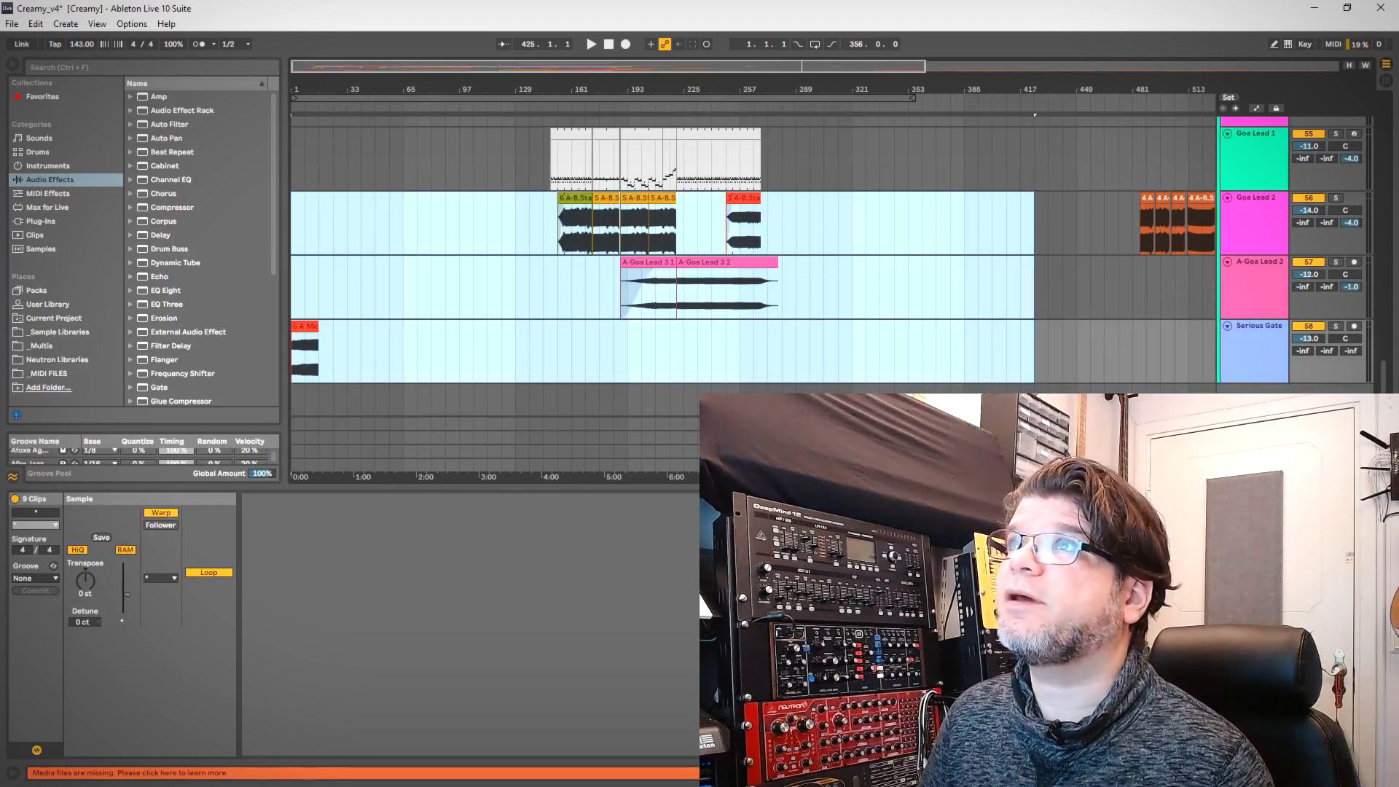
# - Bring Task Manager back over the arrangement to check the memory usage, and move it out of view
pyautogui.moveTo(966, 0); pyautogui.dragTo(856, 215)
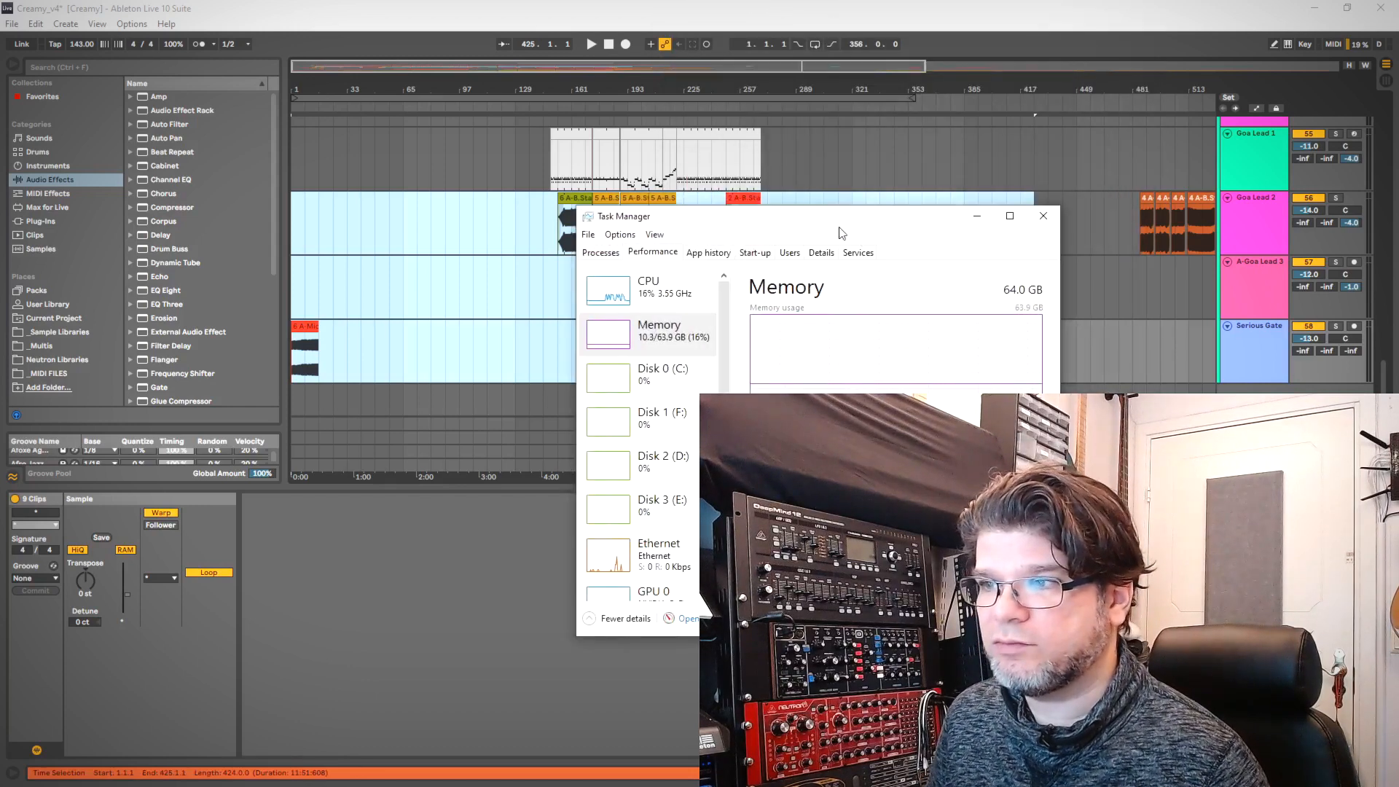
pyautogui.moveTo(838, 225); pyautogui.dragTo(845, 202)
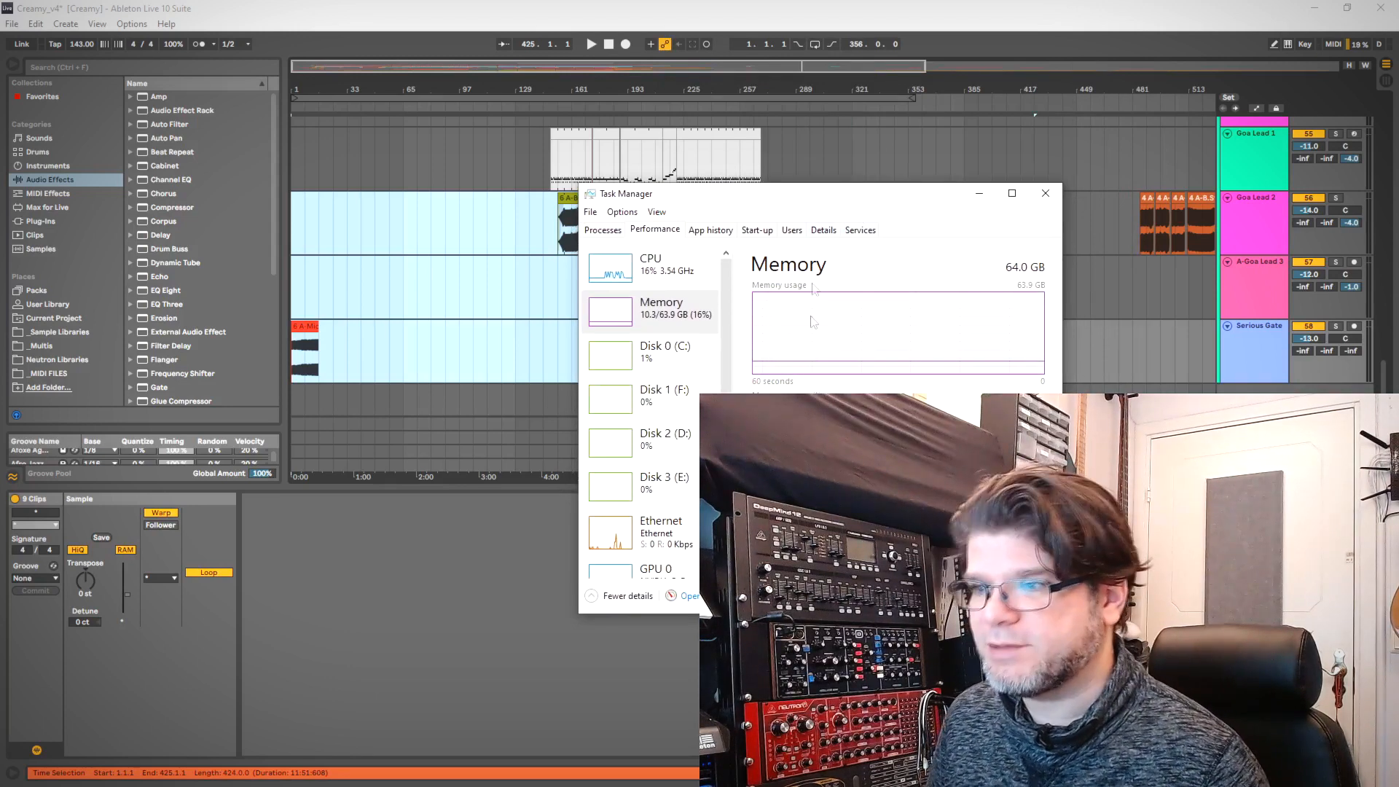
pyautogui.moveTo(853, 203); pyautogui.dragTo(806, 233)
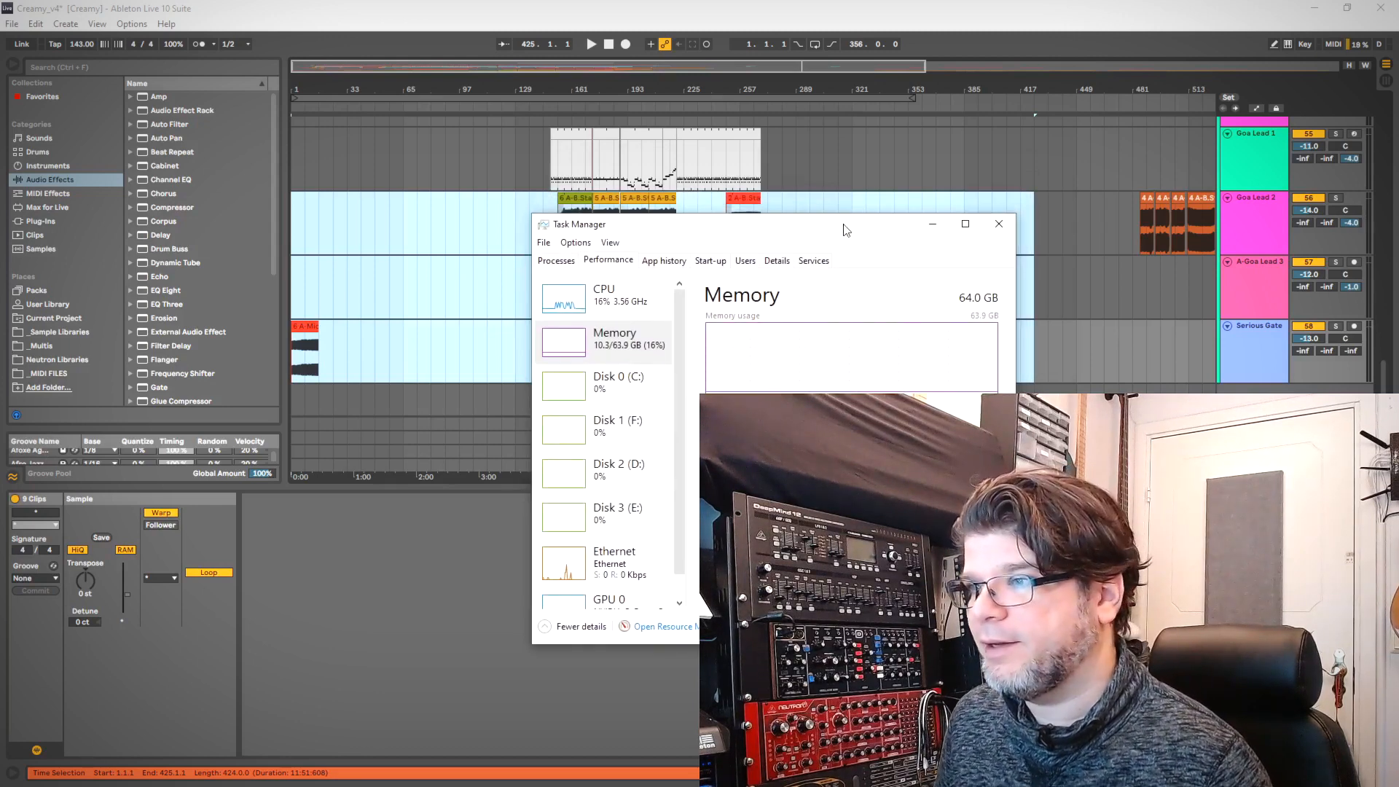
pyautogui.moveTo(845, 232); pyautogui.dragTo(878, 0)
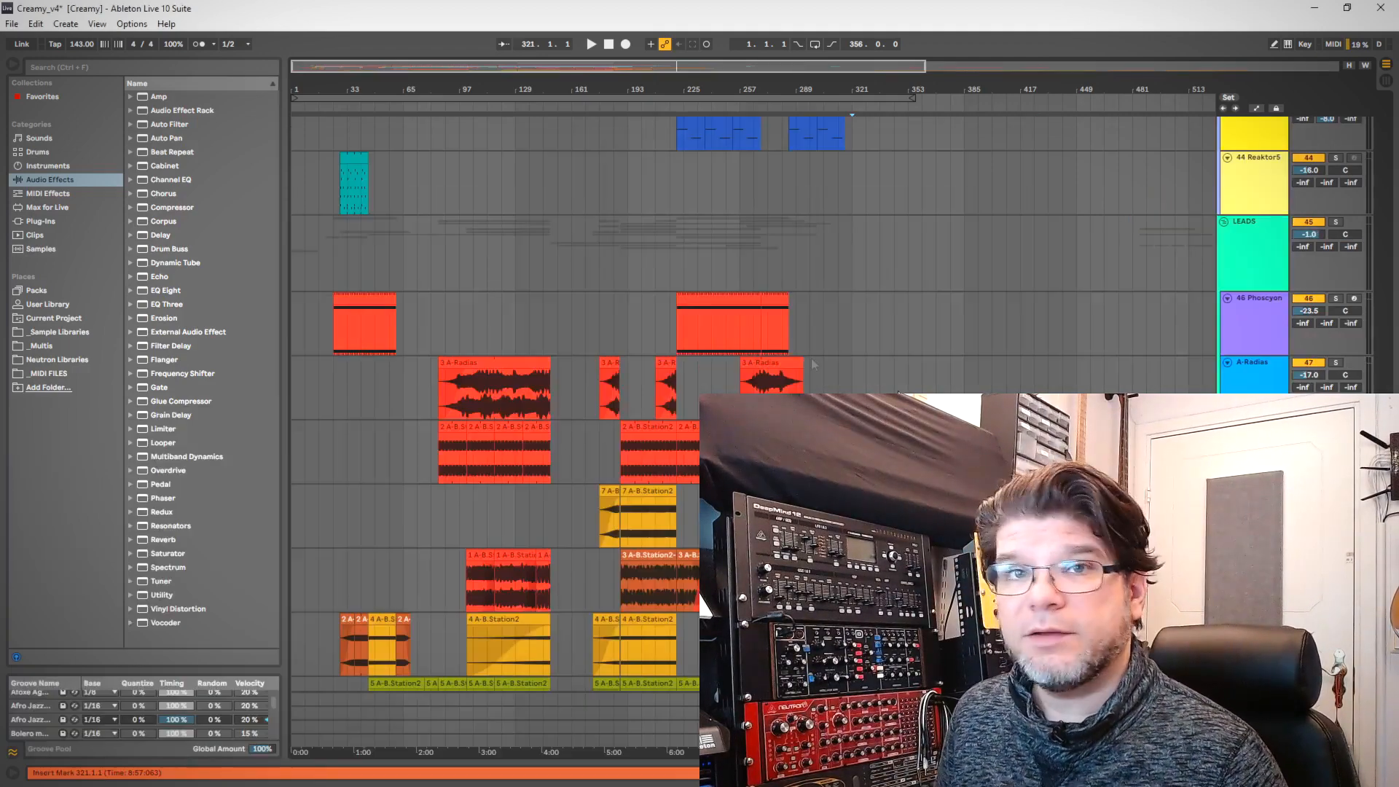
# - Start exporting the Master track as Creamy_v4.wav in the Creamy Project folder and move the render progress window aside
pyautogui.click(13, 24)
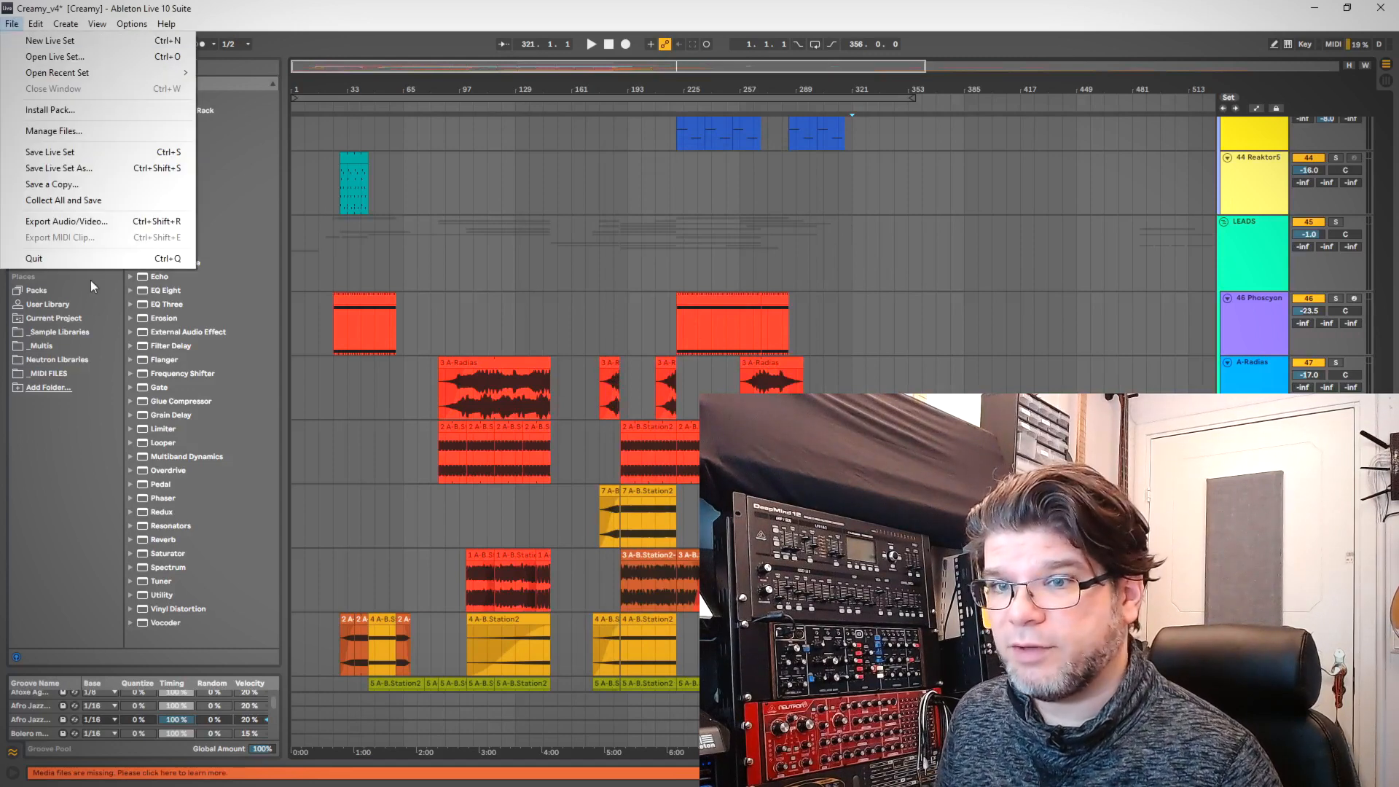
pyautogui.click(70, 221)
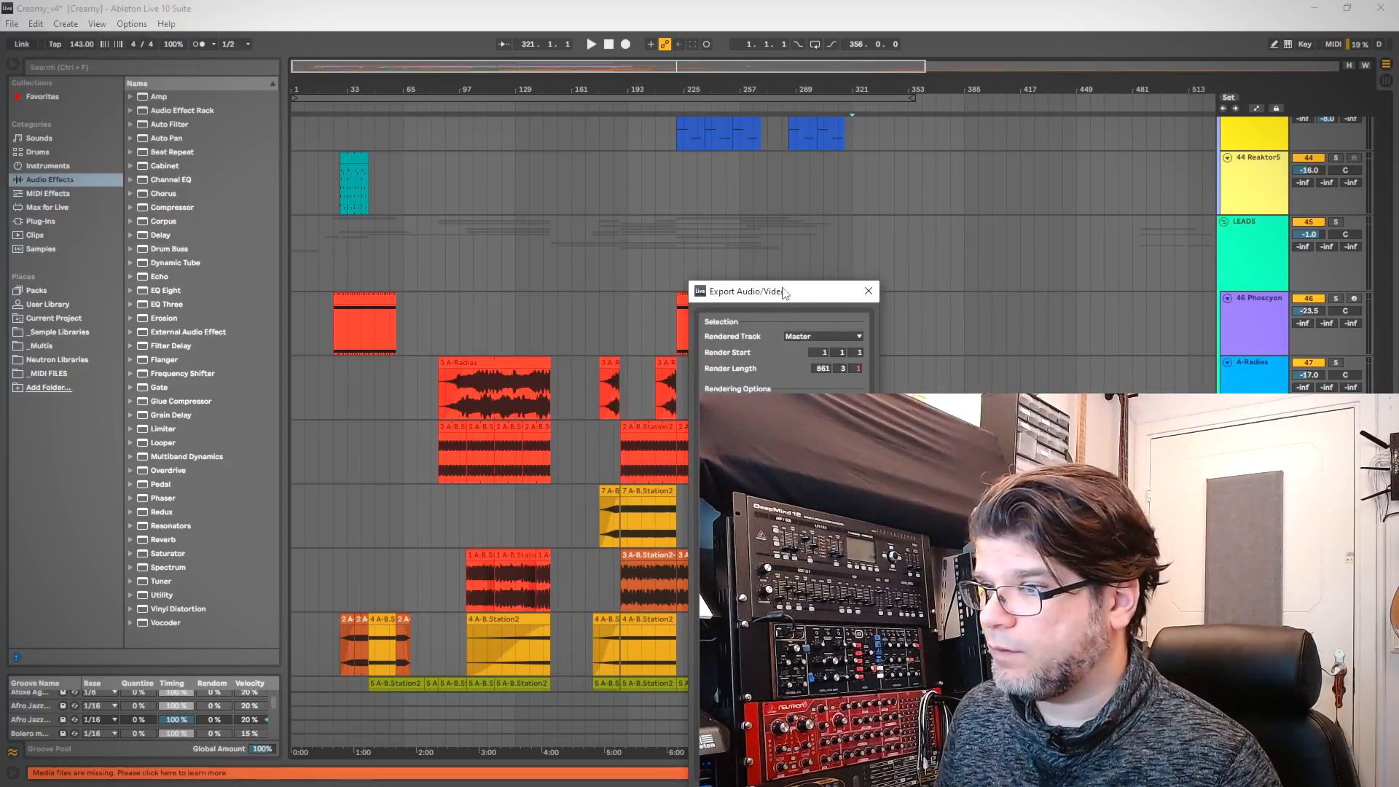
pyautogui.press('Return')
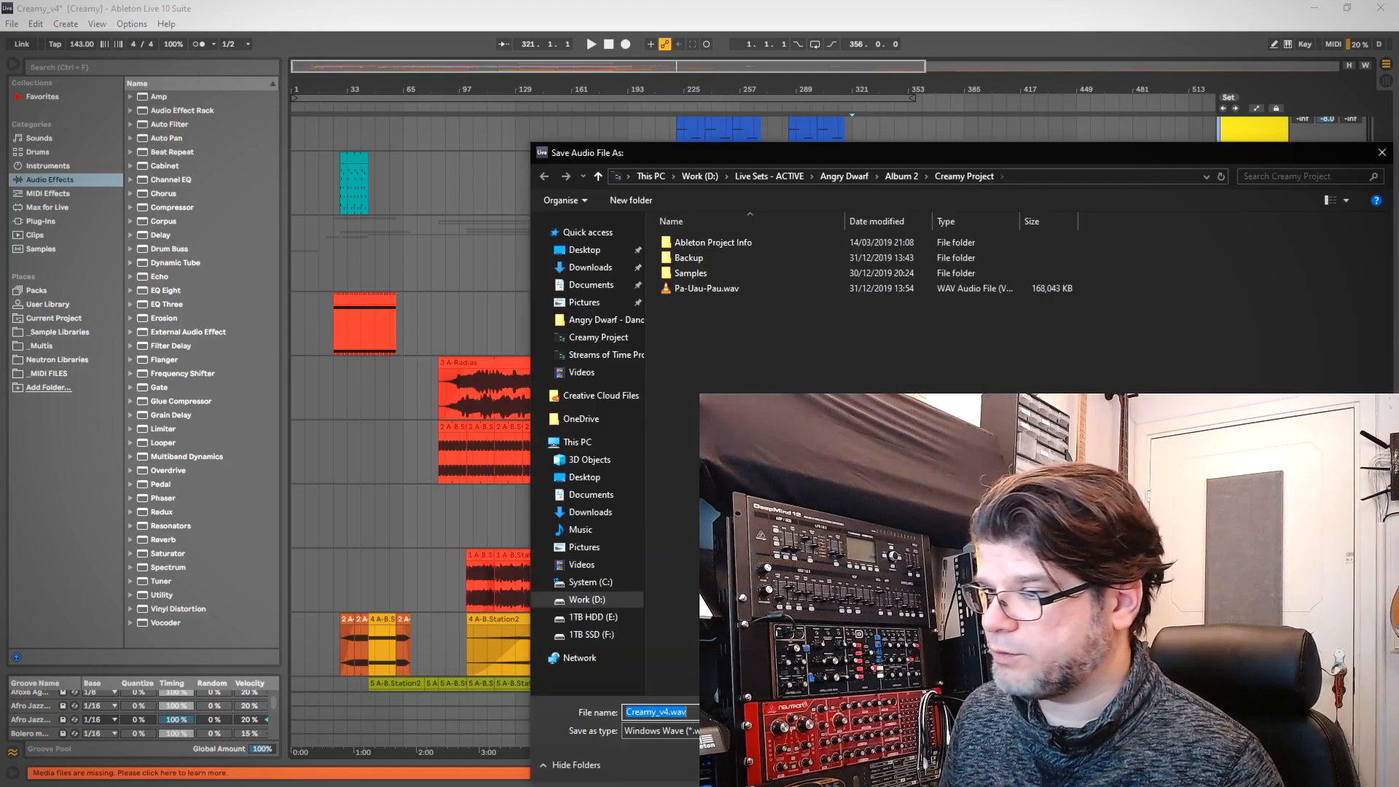
pyautogui.press('Return')
pyautogui.moveTo(762, 355); pyautogui.dragTo(440, 291)
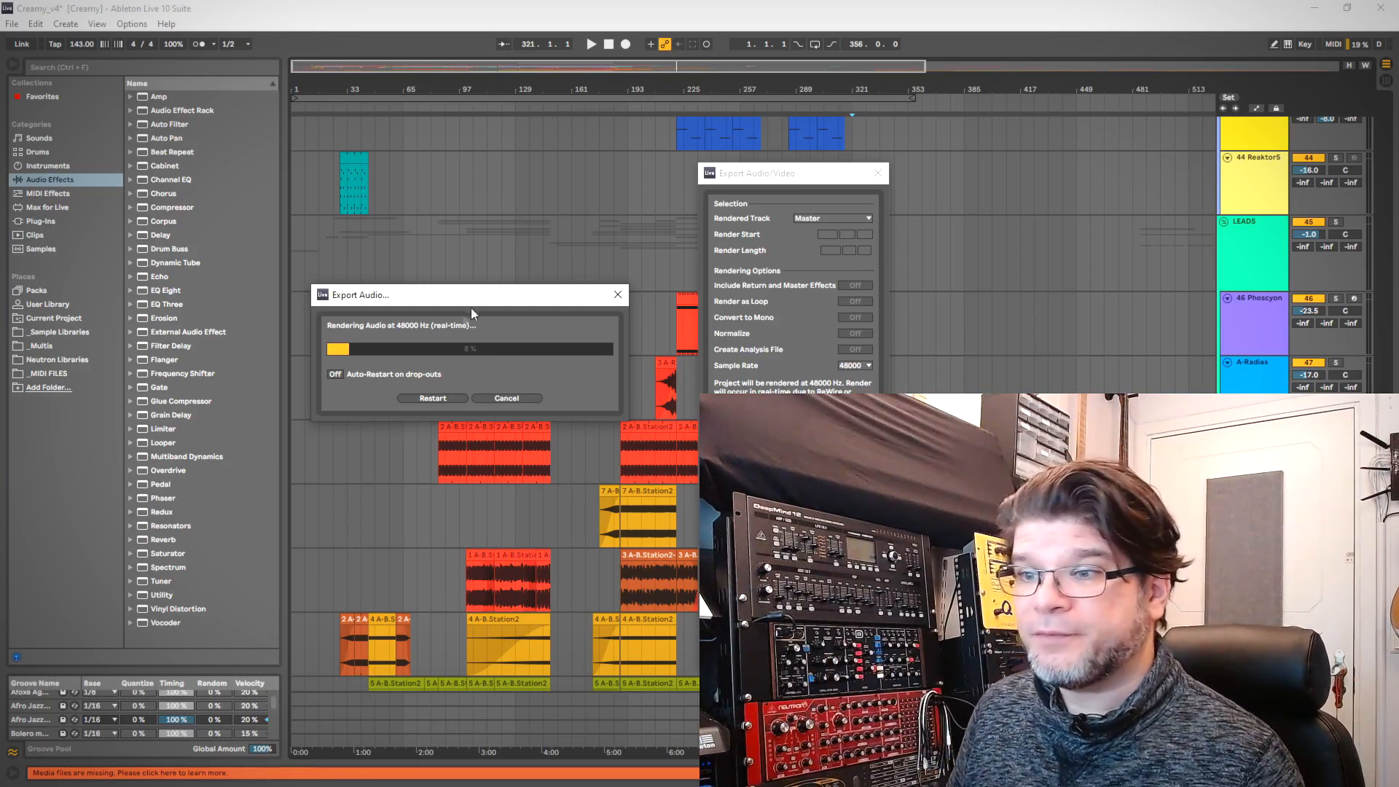
pyautogui.moveTo(473, 297); pyautogui.dragTo(485, 295)
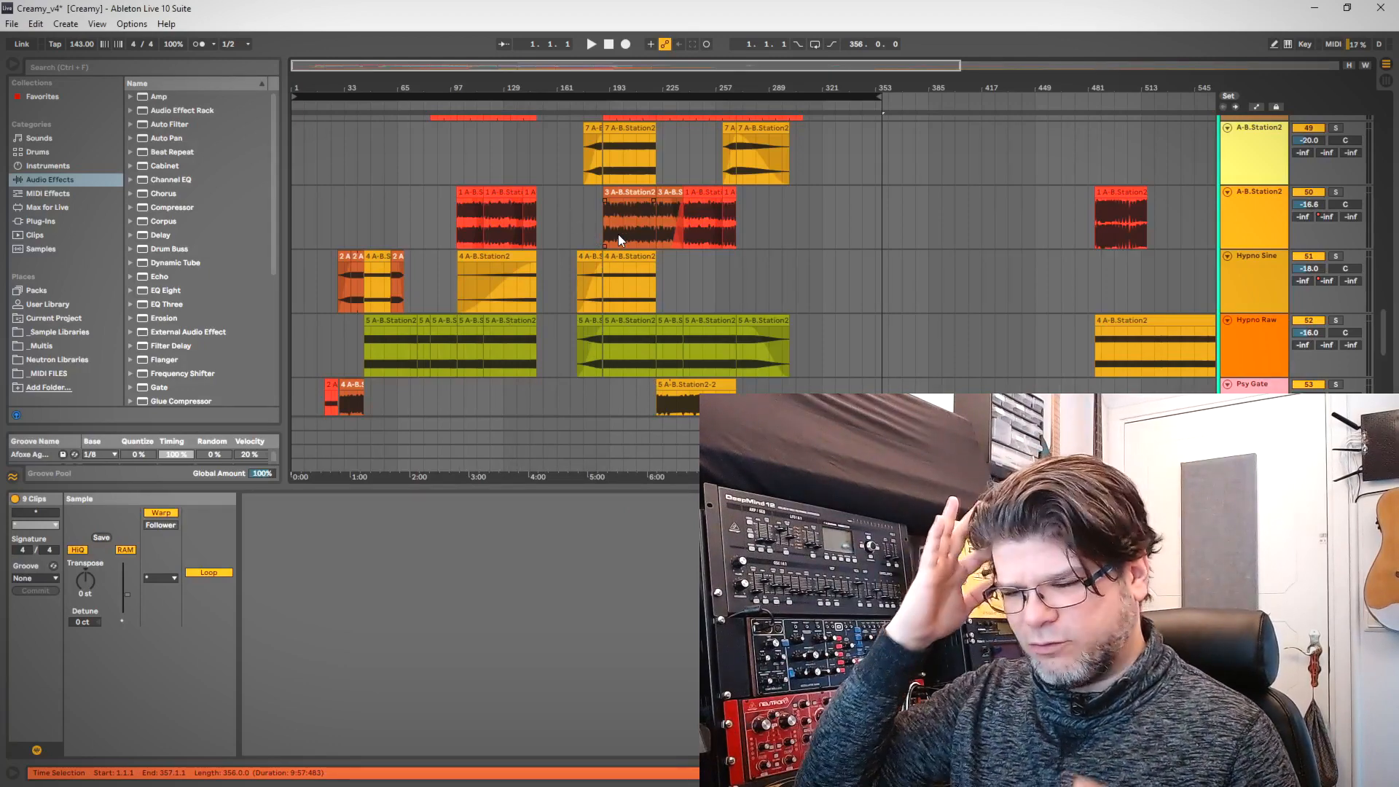
# - Hide the clip details and clear the time selection spanning bar 1 to bar 357
pyautogui.hotkey('ctrl', 'alt', 'l')
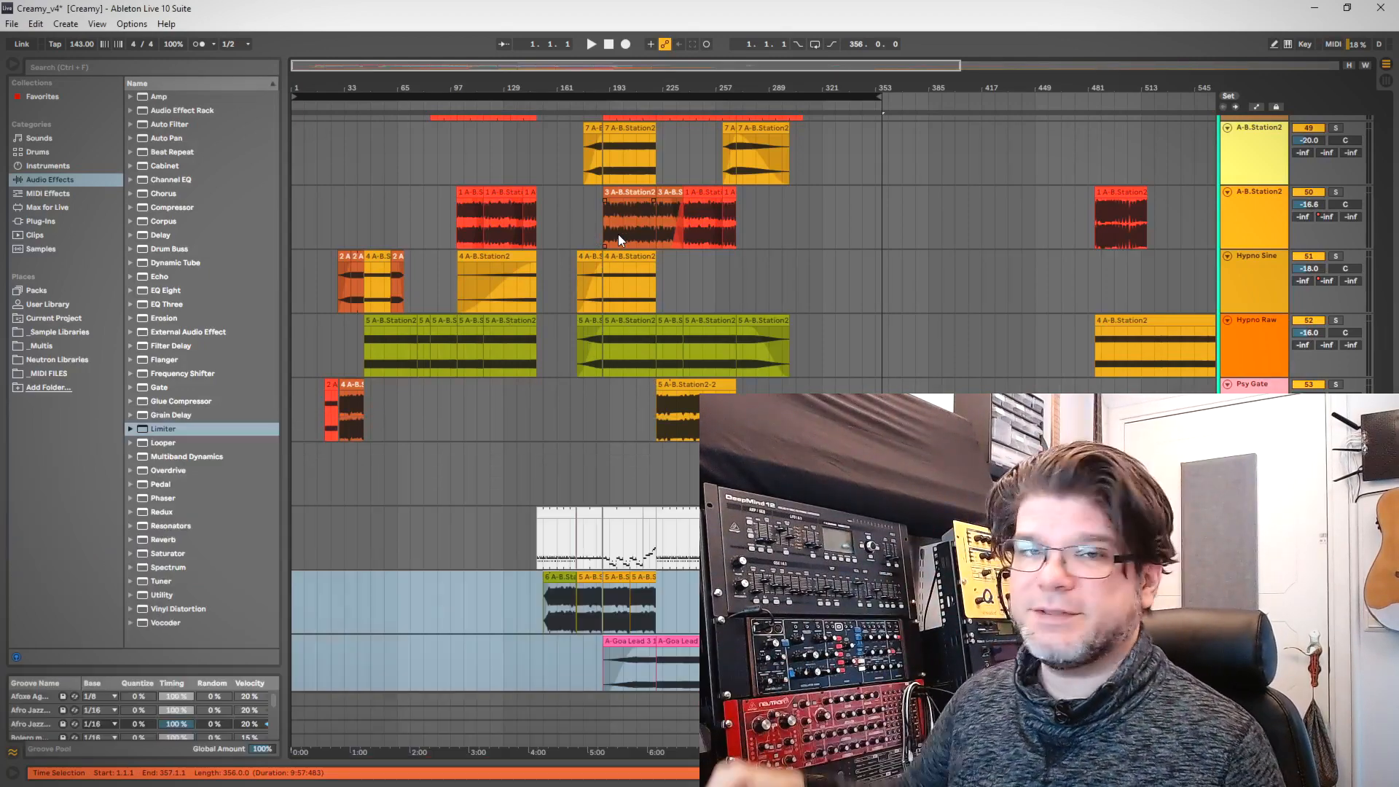
pyautogui.click(850, 413)
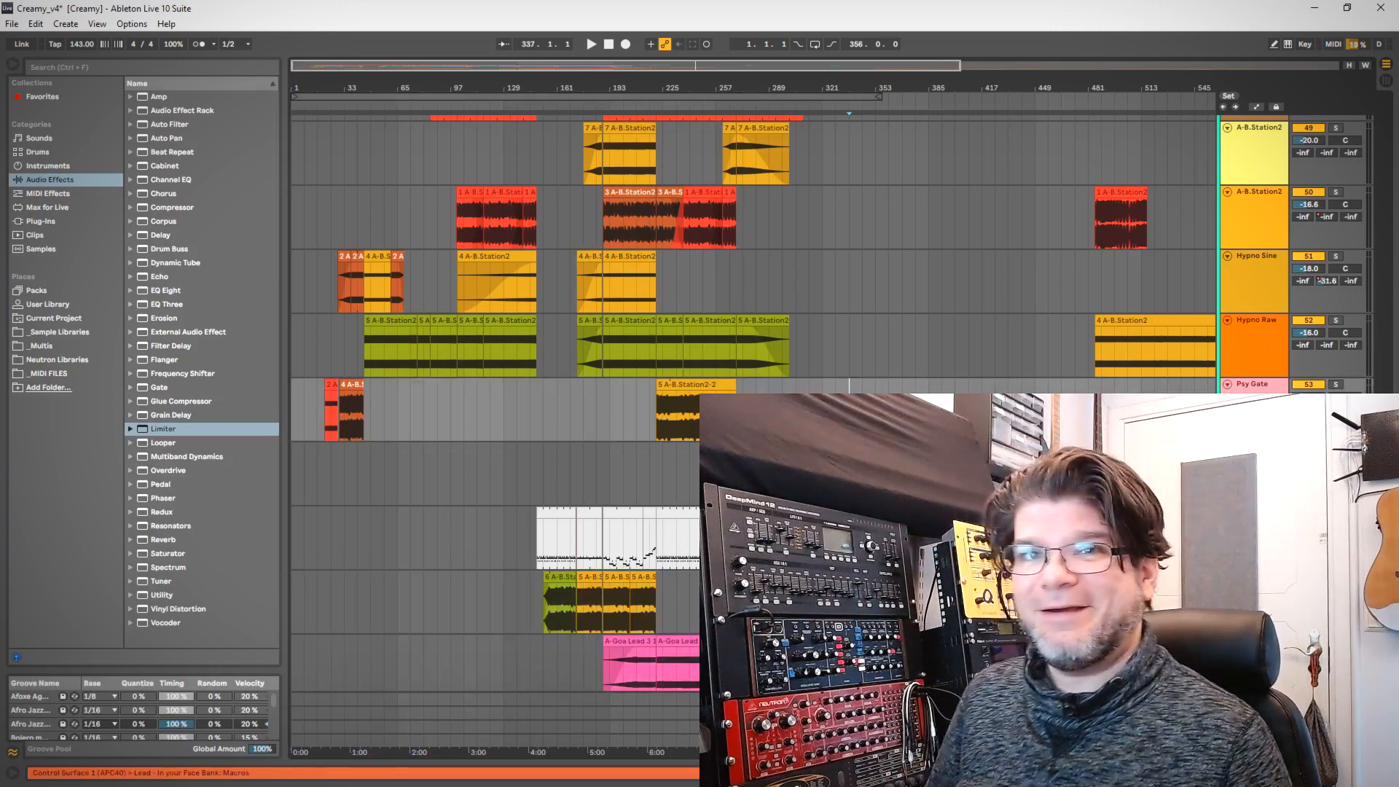
# - Open the audio export settings for the set
pyautogui.click(11, 24)
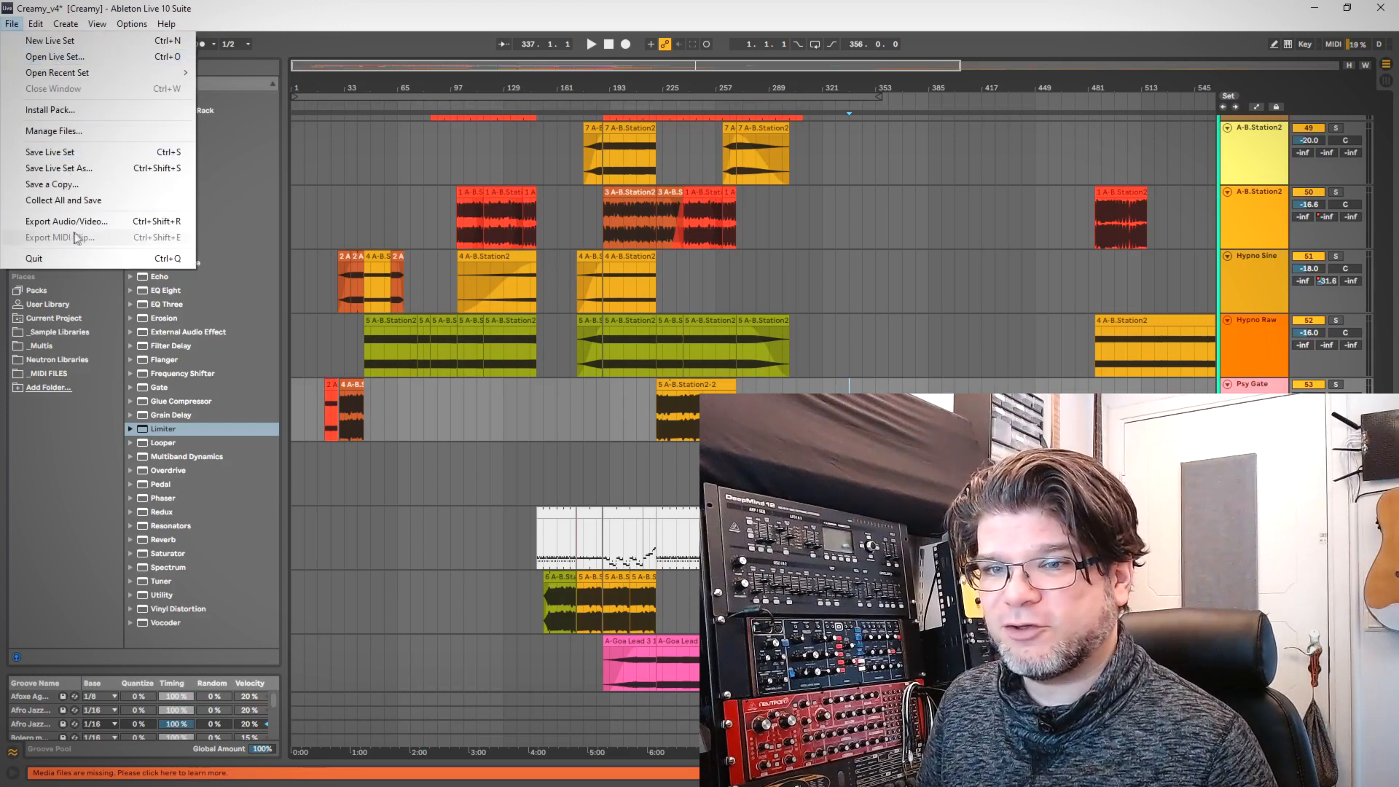